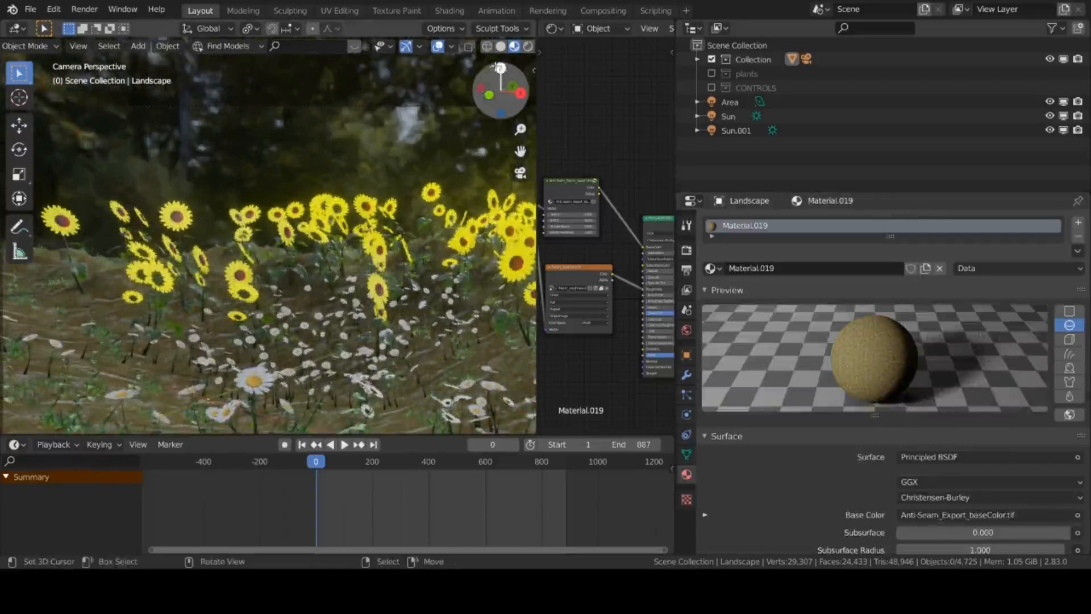
# - Show the viewport in solid shading and look closely at the flowers and grass on the landscape
pyautogui.click(500, 46)
pyautogui.scroll(-2, 330, 313)
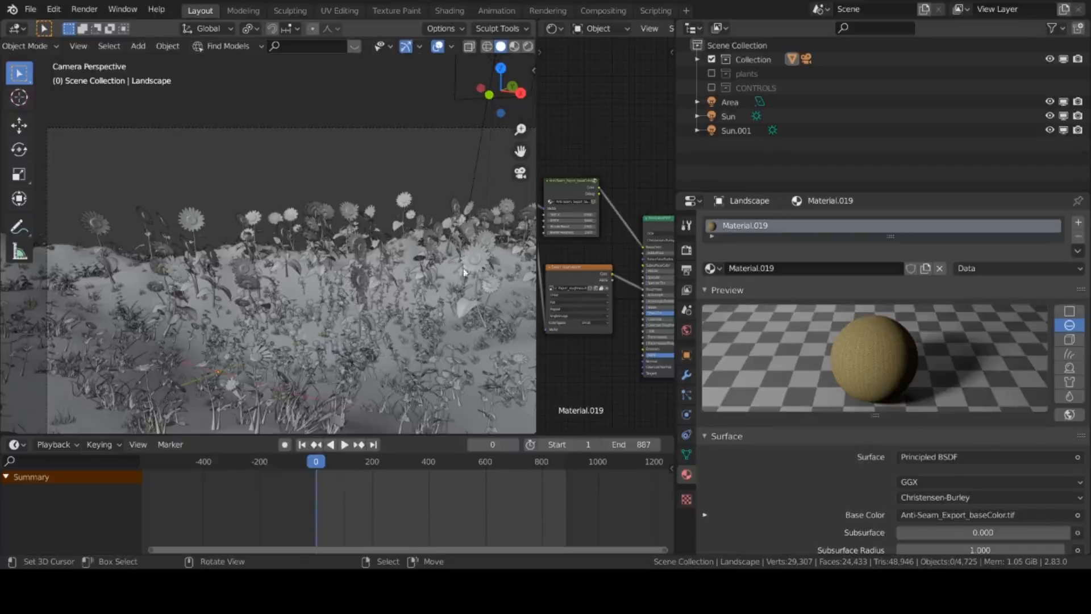
pyautogui.scroll(1, 427, 348)
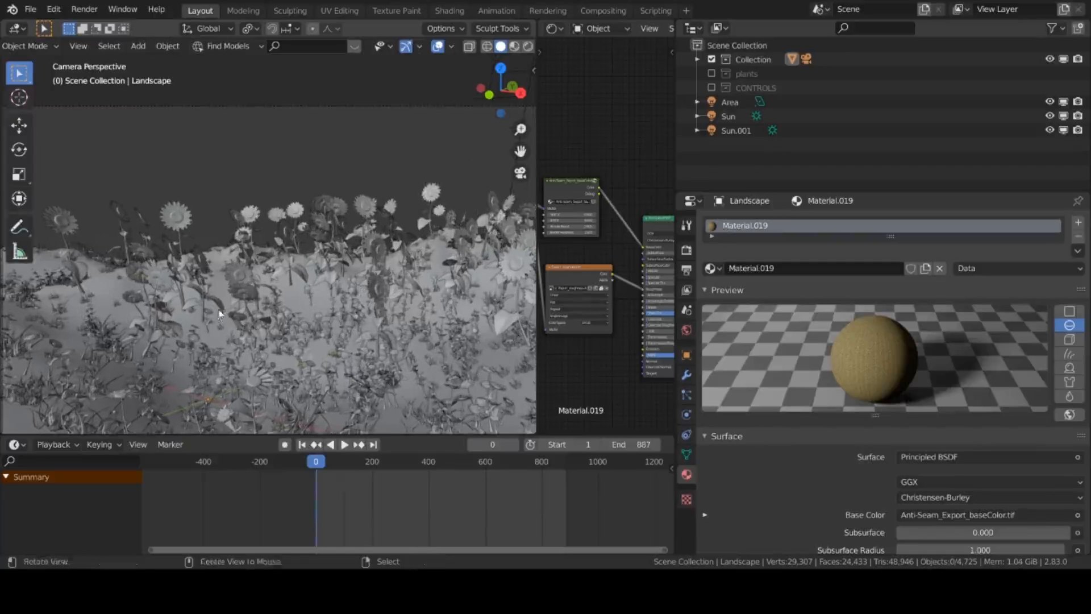
pyautogui.moveTo(230, 316); pyautogui.dragTo(163, 312, button='middle')
pyautogui.scroll(5, 201, 316)
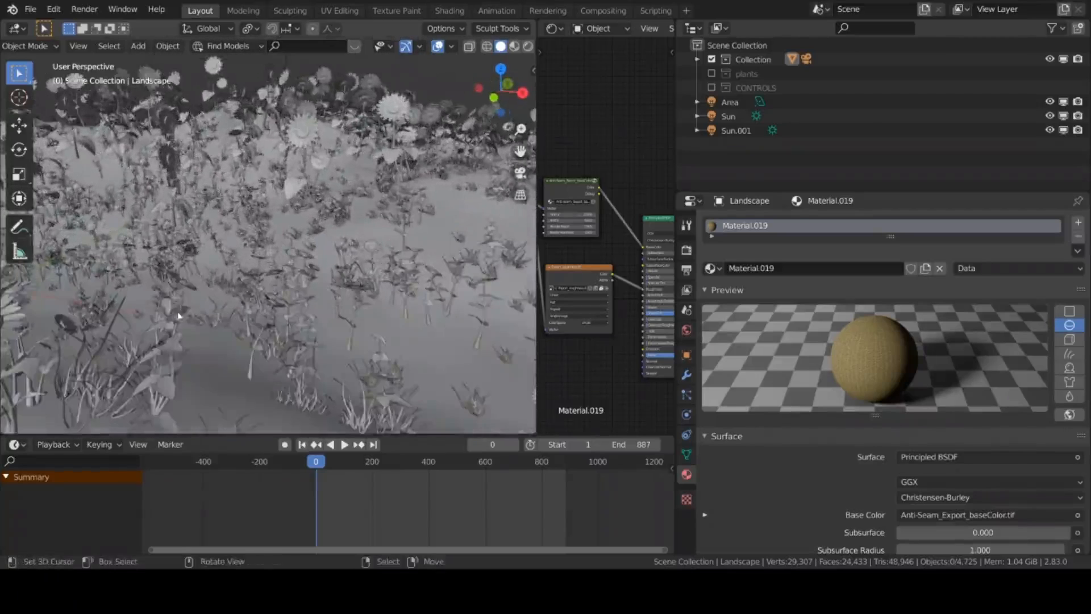
# - Play the animation and examine the movement of the plants across the landscape from several angles and distances
pyautogui.press('space')
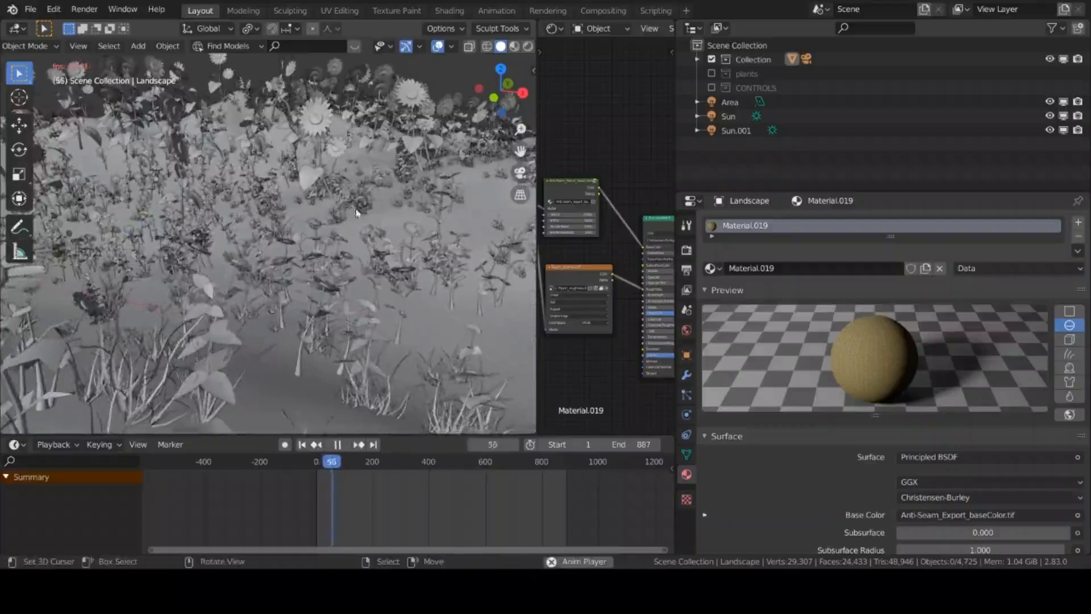
pyautogui.moveTo(261, 265); pyautogui.dragTo(63, 240, button='middle')
pyautogui.scroll(-3, 349, 294)
pyautogui.scroll(-3, 227, 192)
pyautogui.scroll(3, 323, 235)
pyautogui.scroll(2, 327, 236)
pyautogui.scroll(3, 228, 291)
pyautogui.scroll(-5, 258, 273)
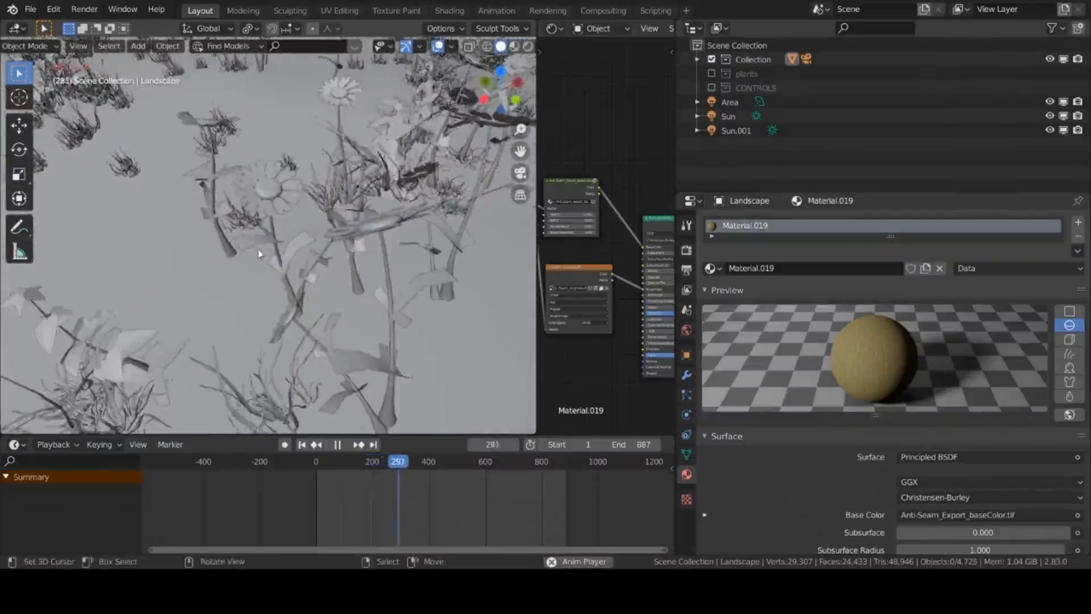
pyautogui.moveTo(250, 268); pyautogui.dragTo(372, 256, button='middle')
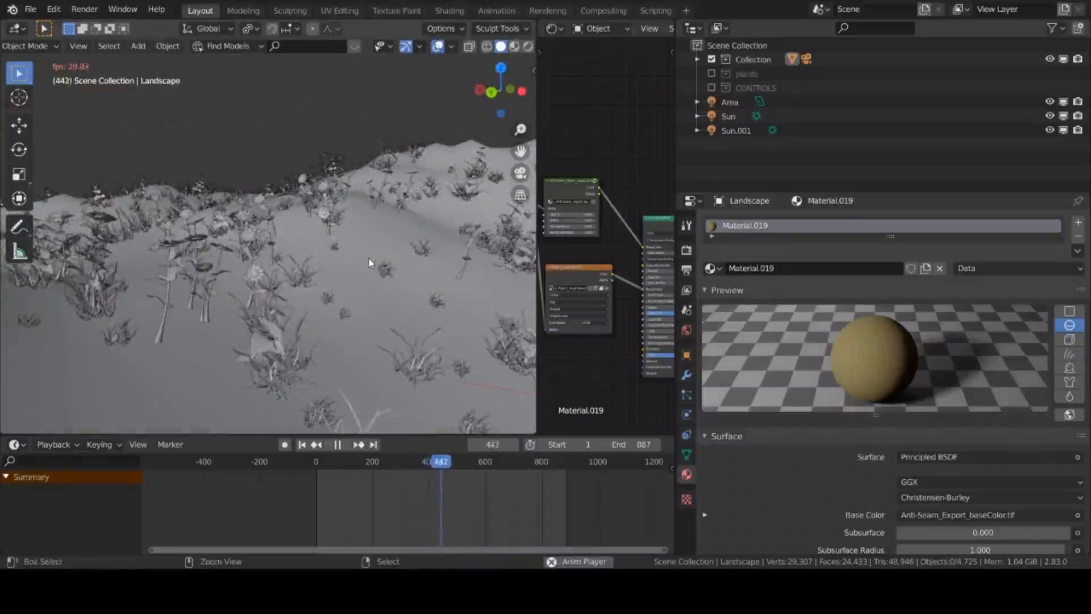
# - Save the plants.blend file and view the landscape from further around
pyautogui.hotkey('ctrl', 's')
pyautogui.scroll(-4, 350, 300)
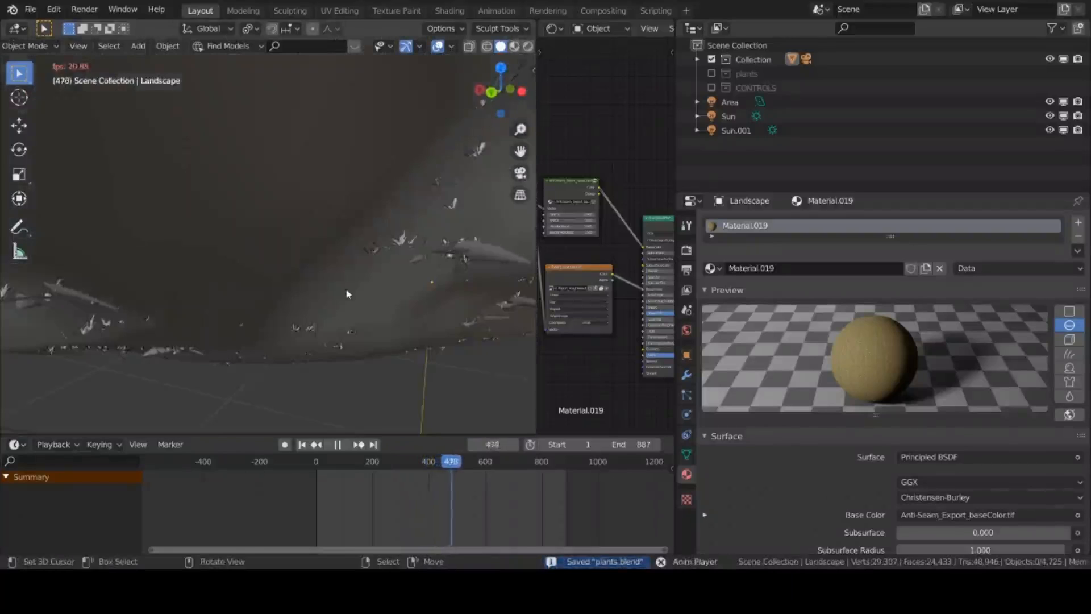
pyautogui.moveTo(349, 299); pyautogui.dragTo(381, 301, button='middle')
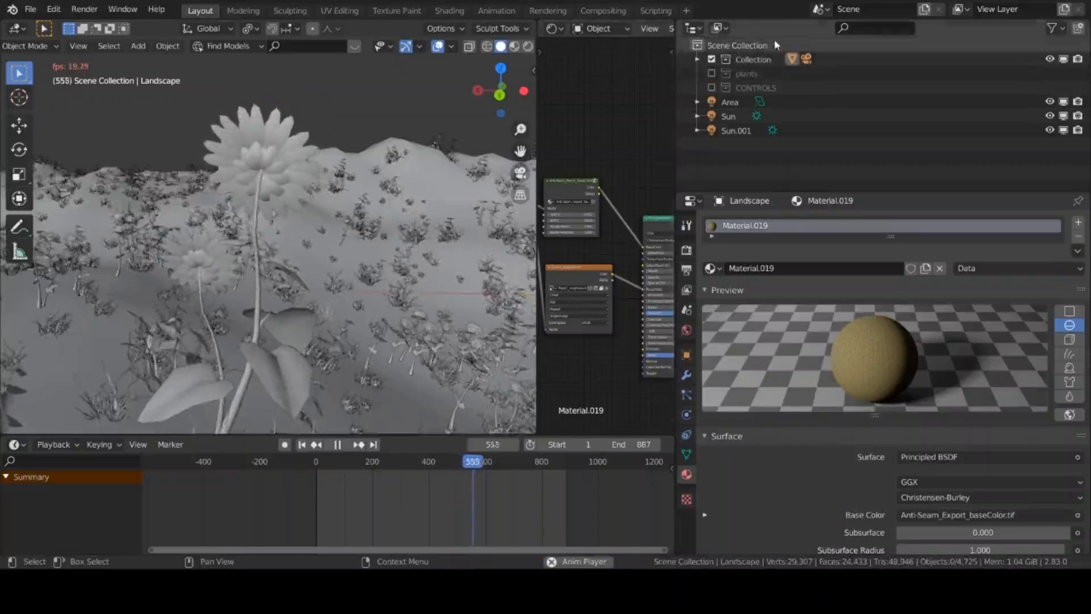
# - Exclude the main Collection, enable the plants collection and look through the plant objects it contains
pyautogui.click(712, 59)
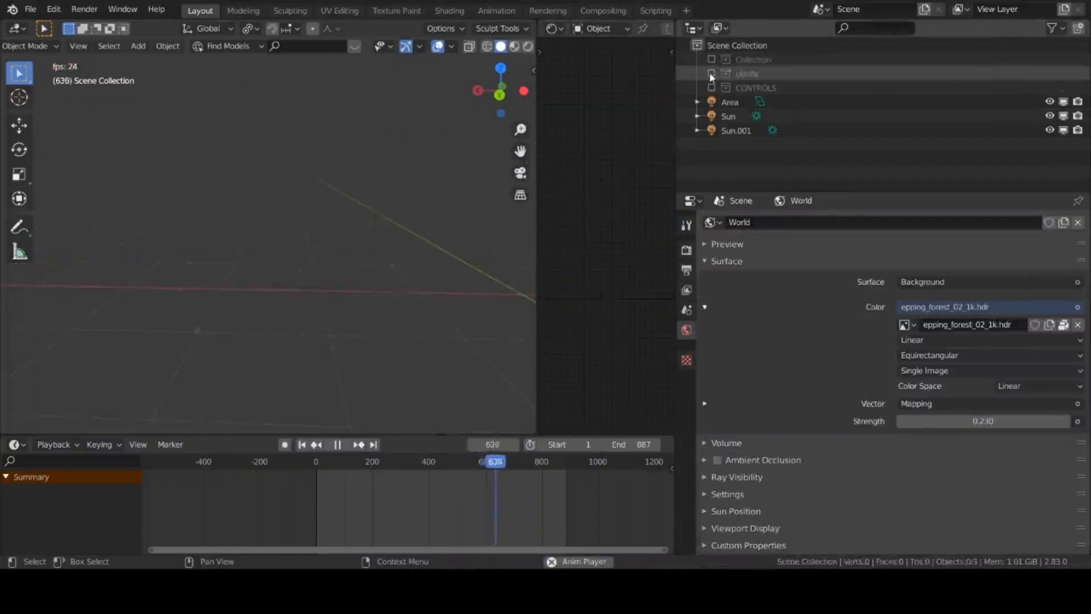
pyautogui.click(711, 73)
pyautogui.moveTo(409, 285); pyautogui.dragTo(341, 238, button='middle')
pyautogui.scroll(-6, 722, 71)
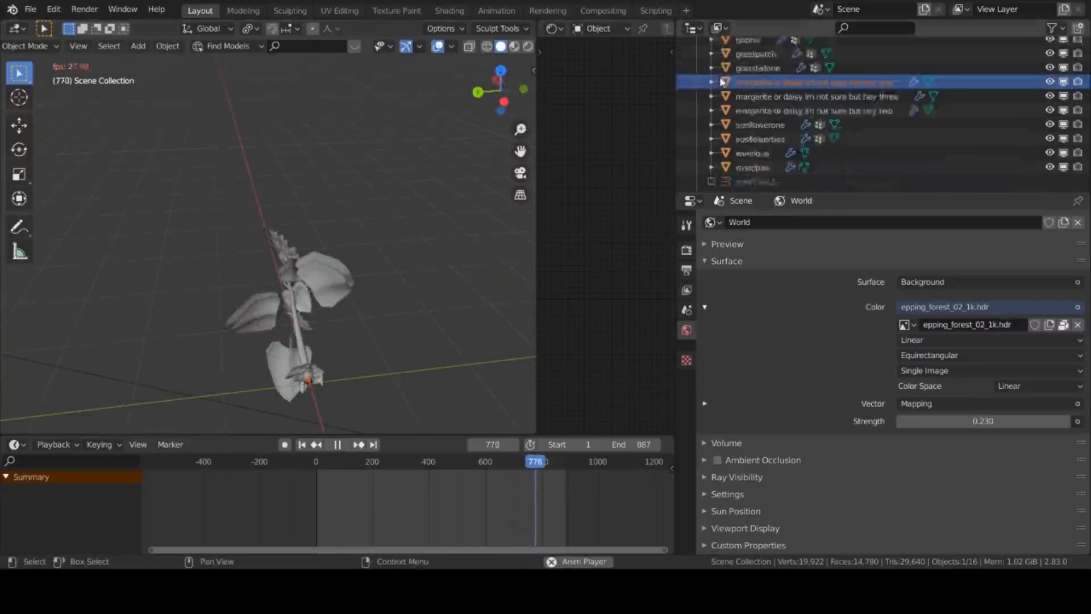
pyautogui.scroll(5, 710, 59)
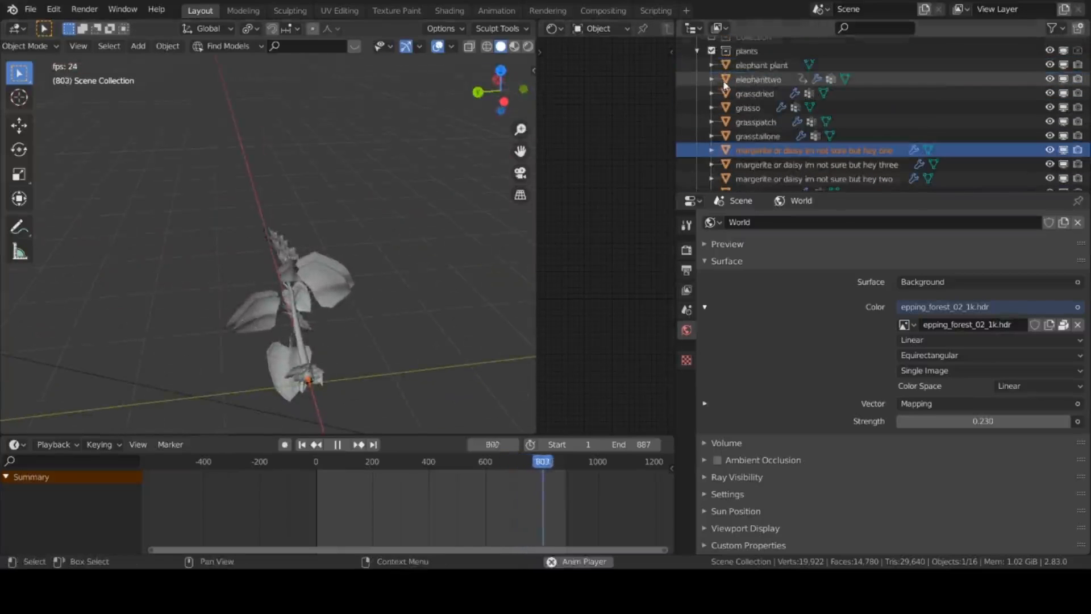
# - Replace the plants collection with CONTROLS to view its empties, then exclude CONTROLS and stop the animation
pyautogui.click(711, 50)
pyautogui.click(711, 87)
pyautogui.click(712, 89)
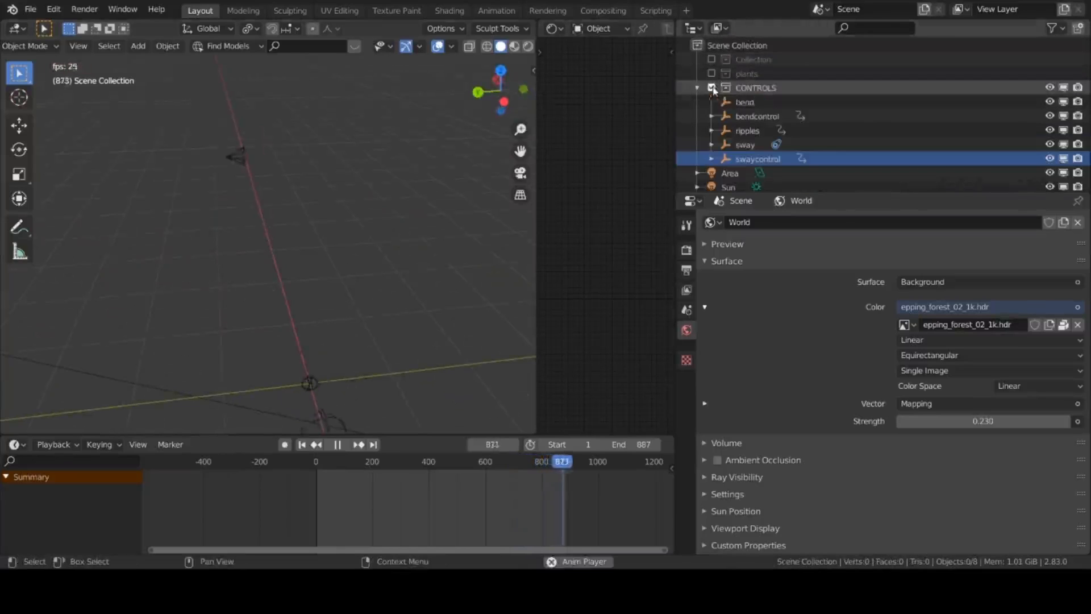
pyautogui.moveTo(305, 344); pyautogui.dragTo(322, 219, button='middle')
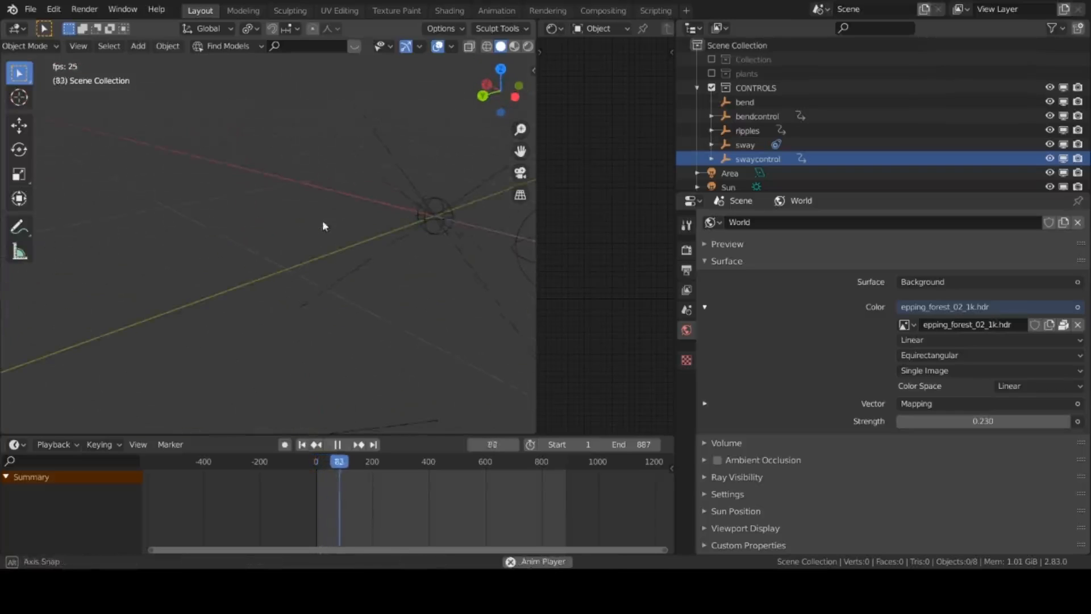
pyautogui.click(712, 88)
pyautogui.press('space')
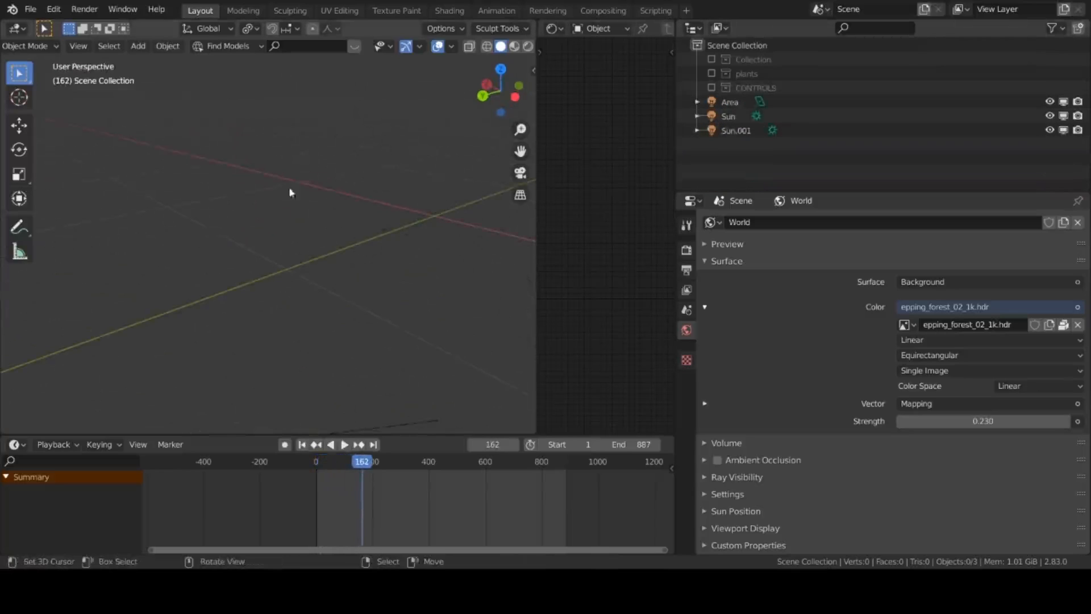
# - Start a new General file without saving the changes to the plants file
pyautogui.click(30, 9)
pyautogui.moveTo(85, 27)
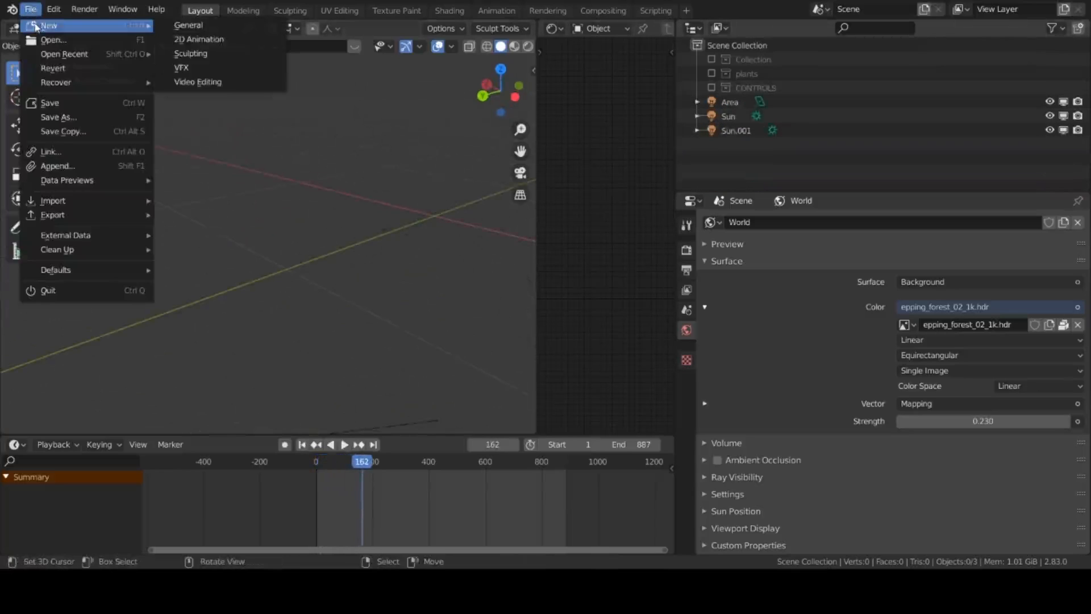
pyautogui.click(179, 24)
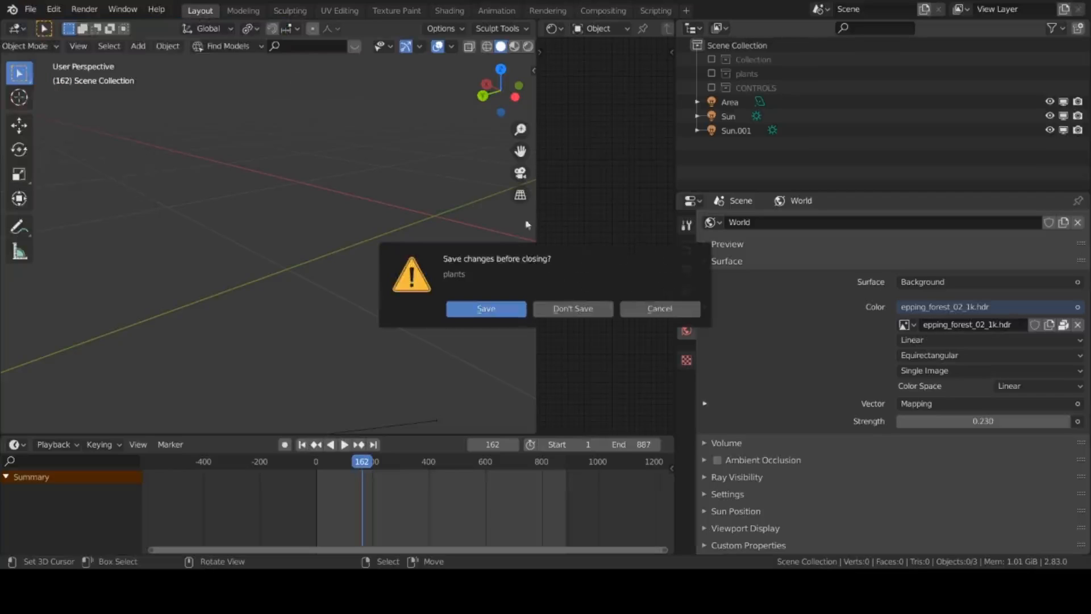
pyautogui.click(566, 309)
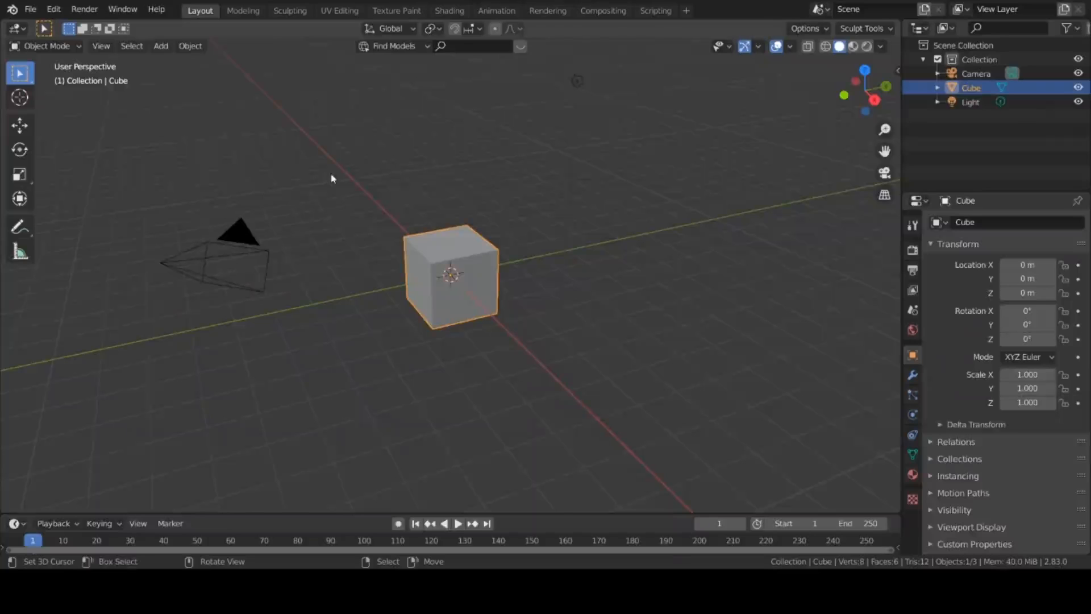
# - Delete the default cube and add a Landscape mesh at the origin
pyautogui.press('Delete')
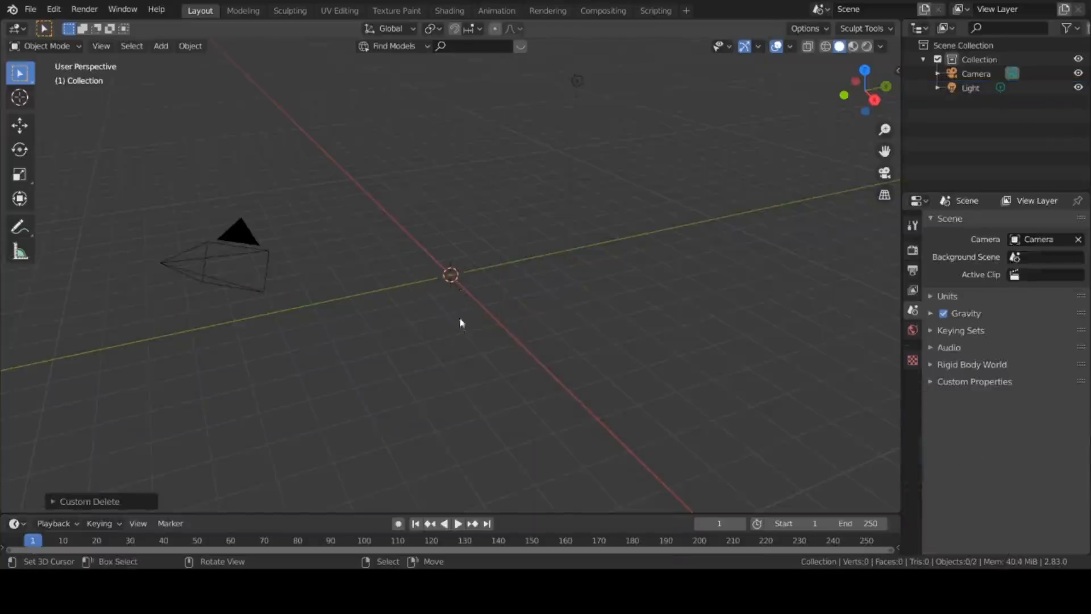
pyautogui.hotkey('shift', 'a')
pyautogui.moveTo(496, 155)
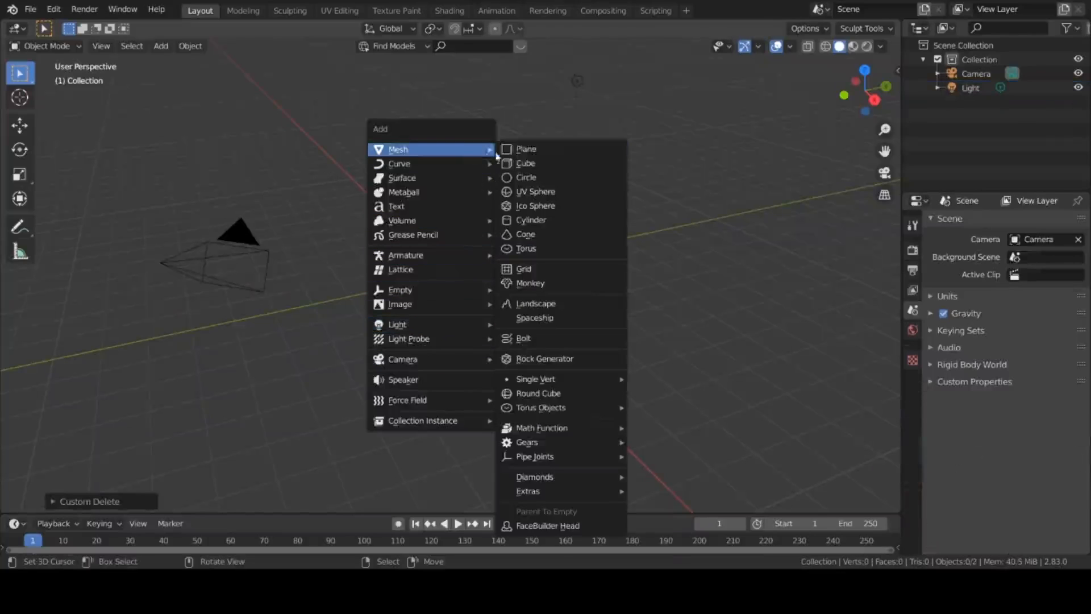
pyautogui.click(536, 304)
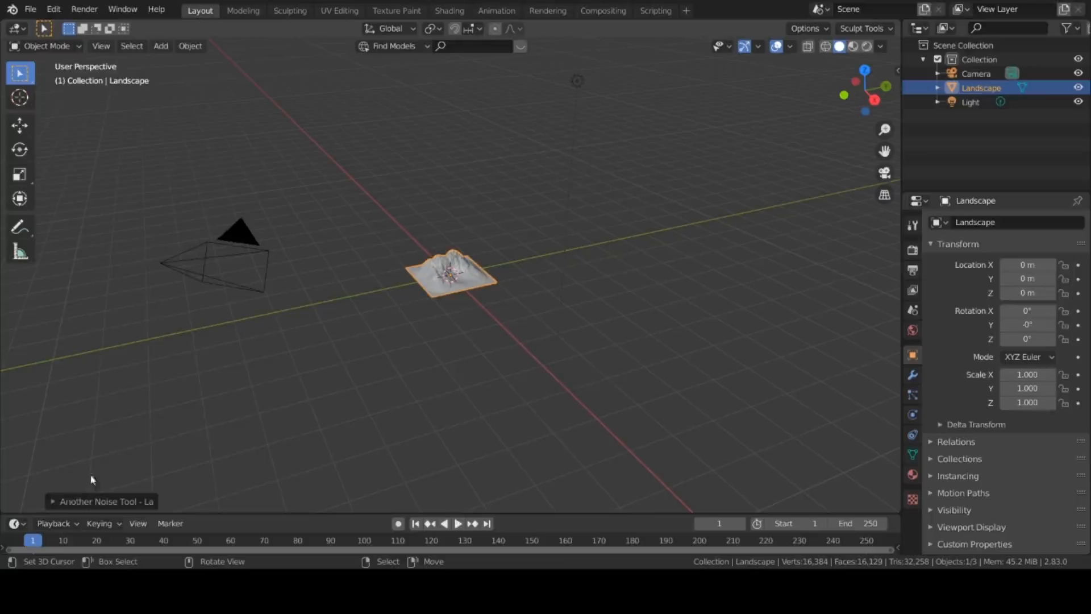
# - Try the Default preset on the landscape, then apply the Gully preset and view the resulting terrain up close
pyautogui.click(52, 501)
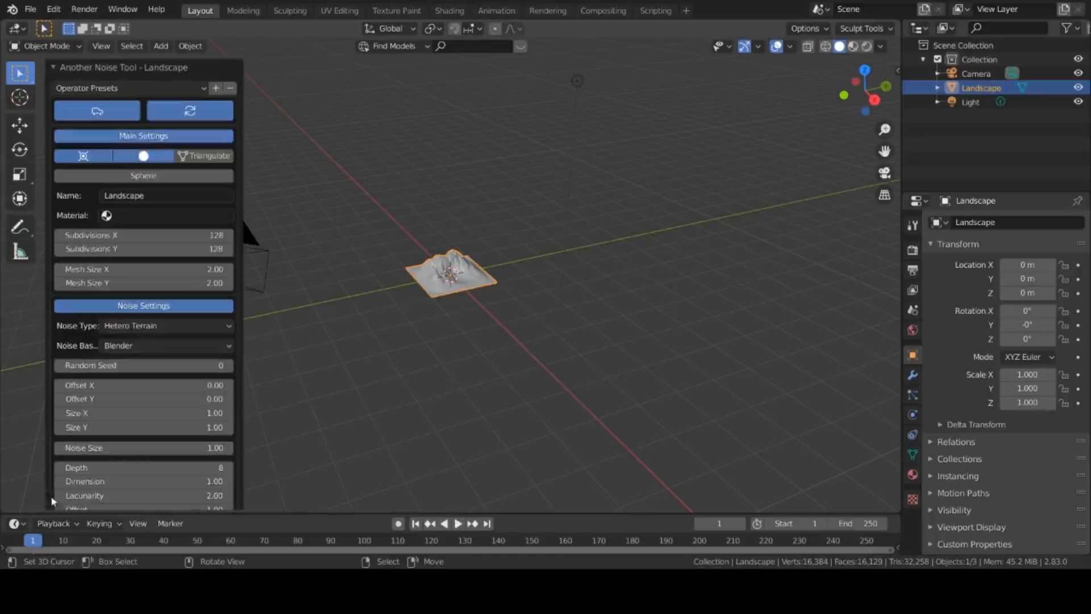
pyautogui.click(120, 89)
pyautogui.click(121, 89)
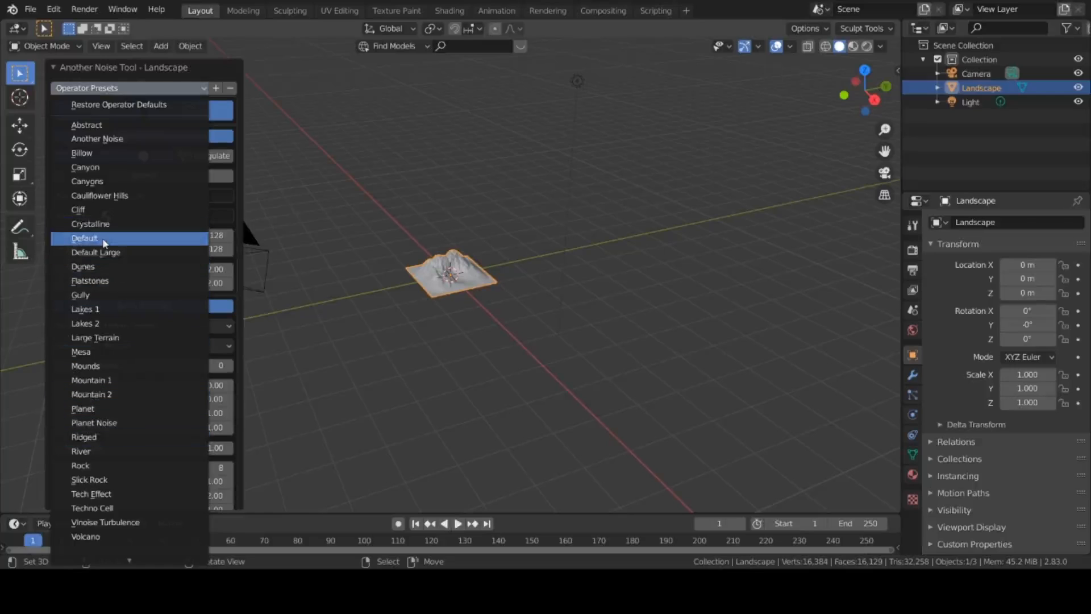
pyautogui.click(104, 243)
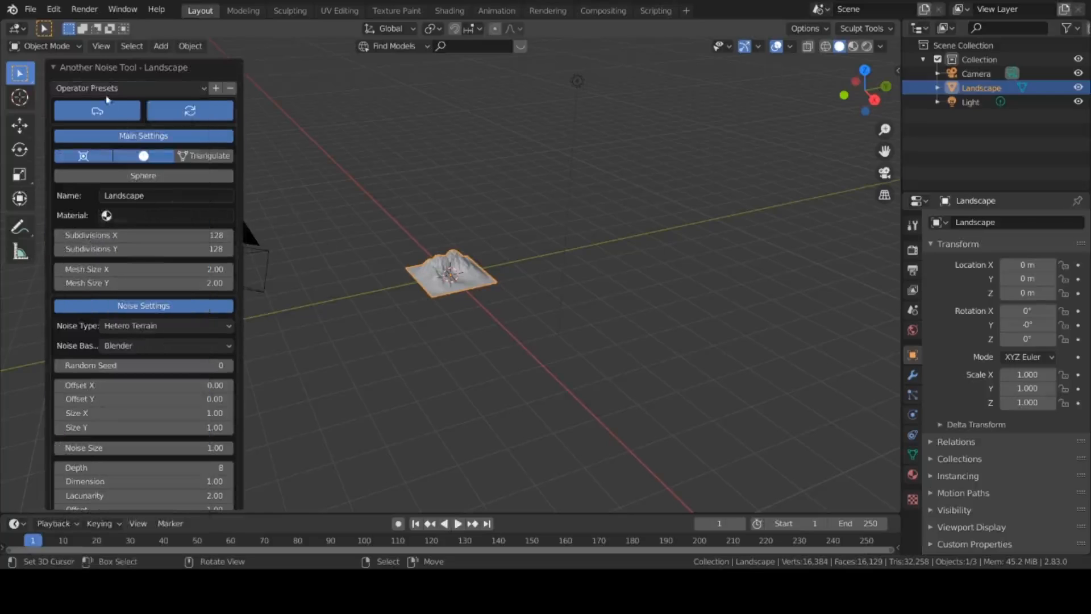
pyautogui.click(107, 88)
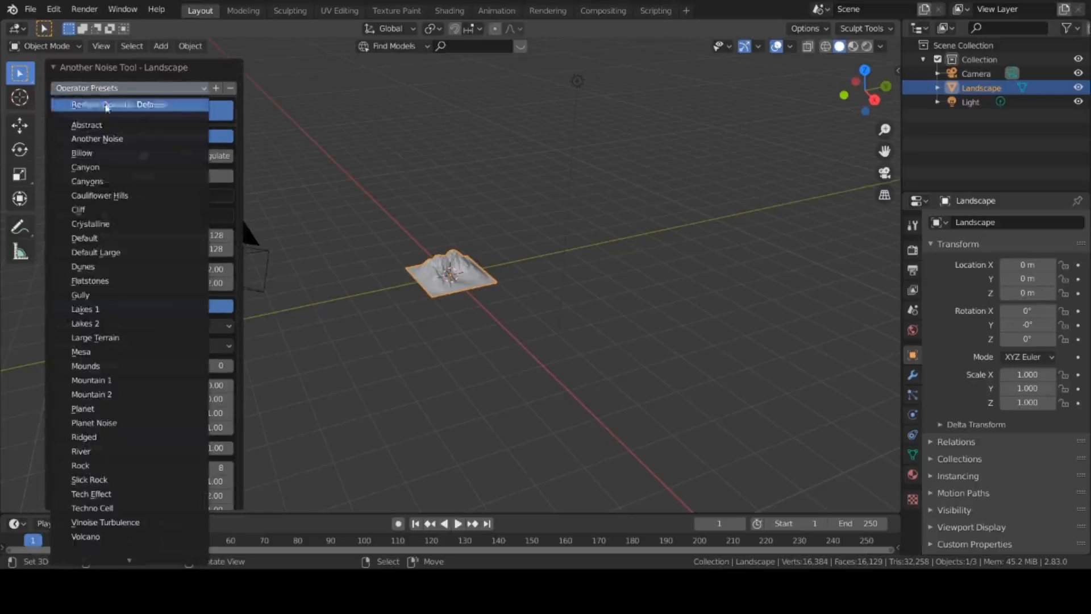
pyautogui.click(111, 293)
pyautogui.scroll(4, 409, 290)
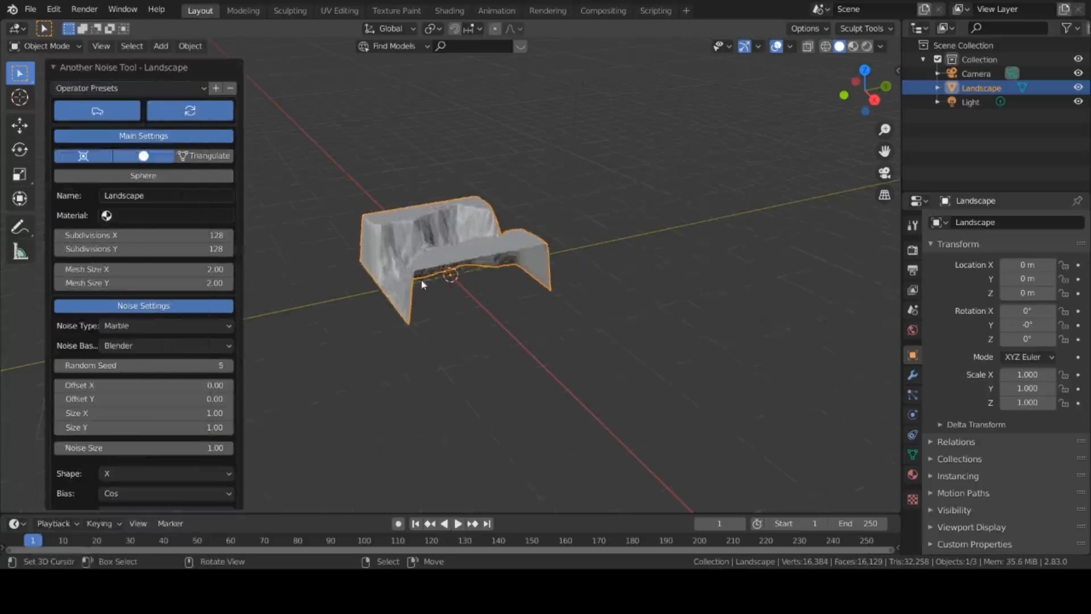
pyautogui.moveTo(314, 284); pyautogui.dragTo(278, 270, button='middle')
pyautogui.scroll(4, 276, 267)
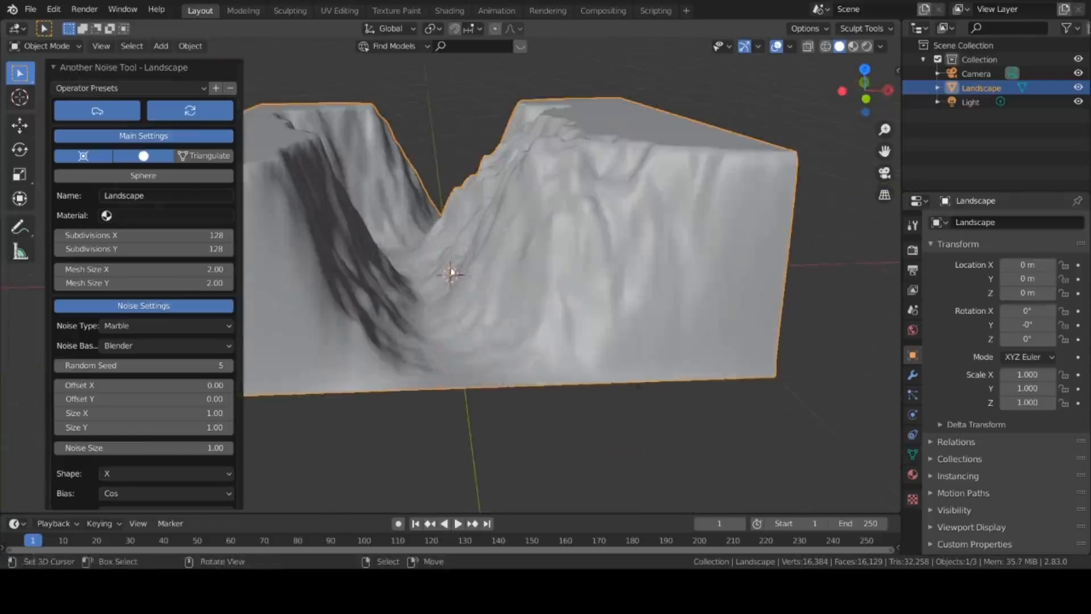
# - Enlarge the landscape uniformly to a scale of about 8.955 on all three axes
pyautogui.rightClick(353, 289)
pyautogui.scroll(-2, 307, 295)
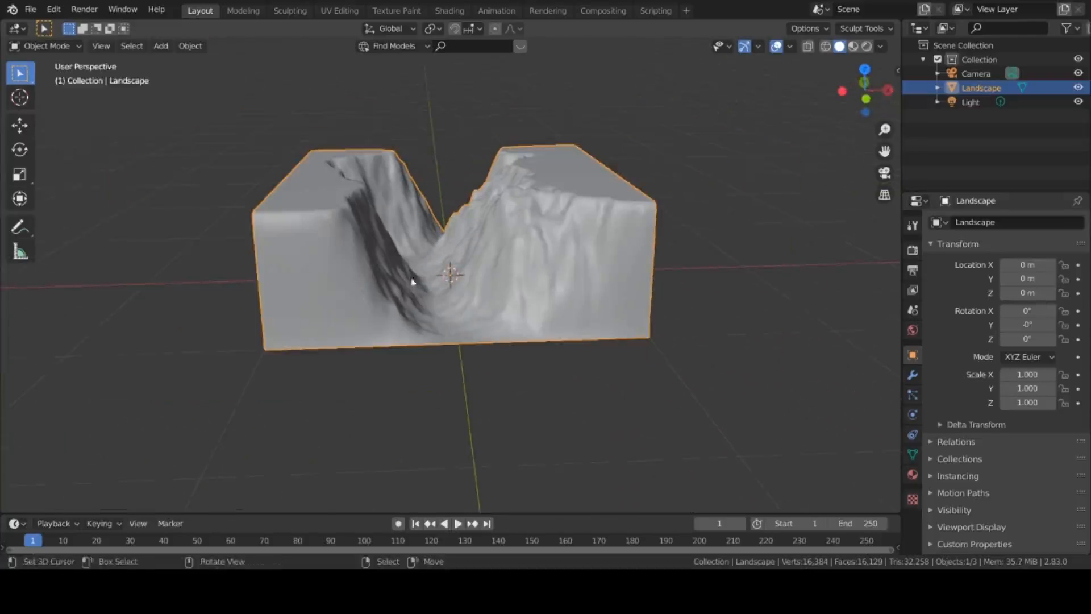
pyautogui.press('s')
pyautogui.click(173, 402)
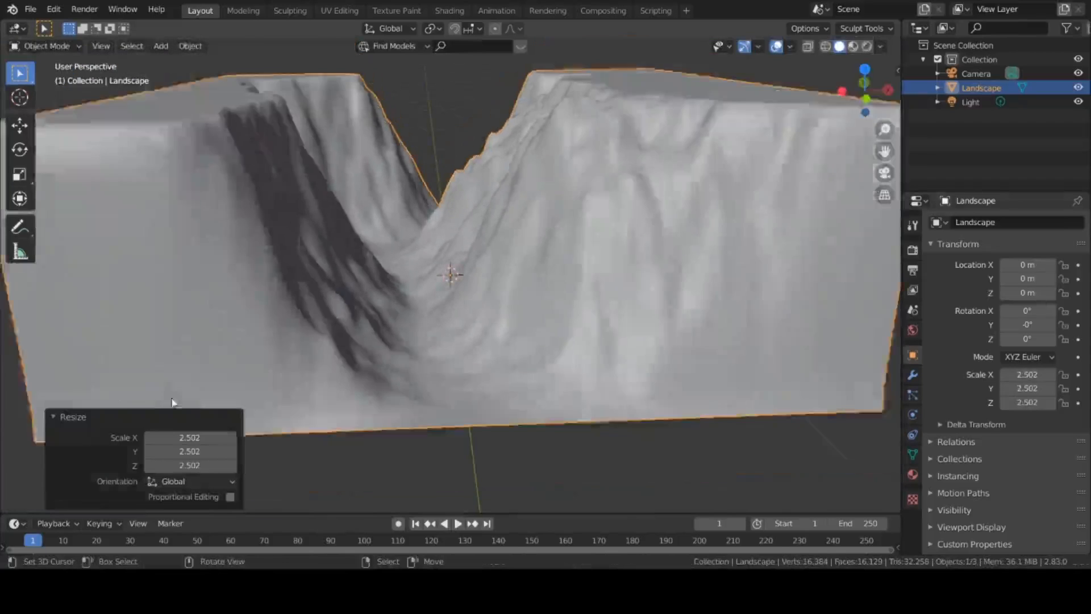
pyautogui.press('s')
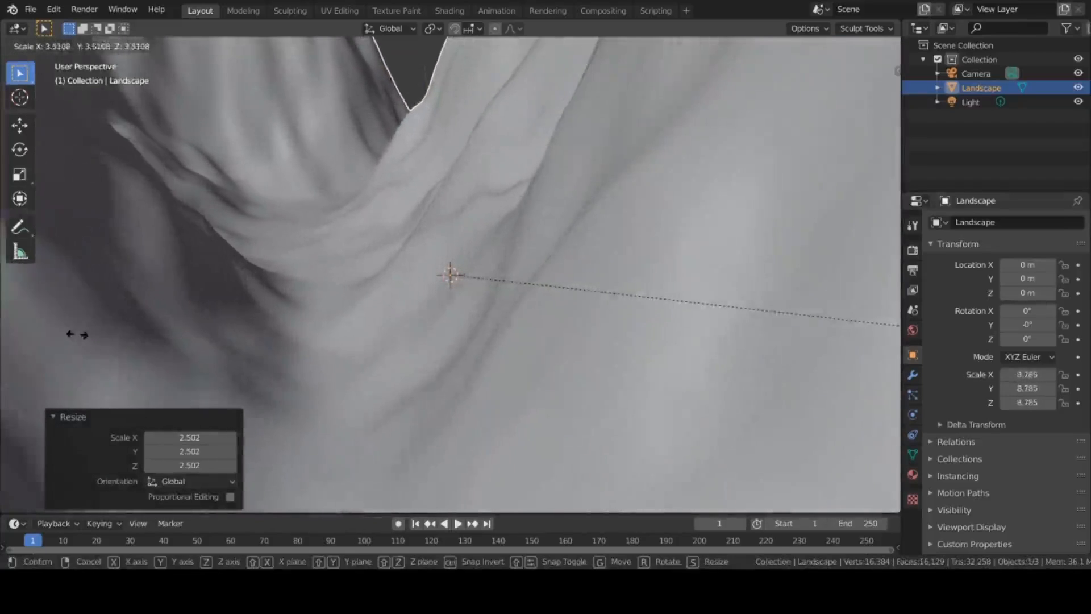
pyautogui.click(80, 335)
pyautogui.moveTo(431, 407); pyautogui.dragTo(293, 346, button='middle')
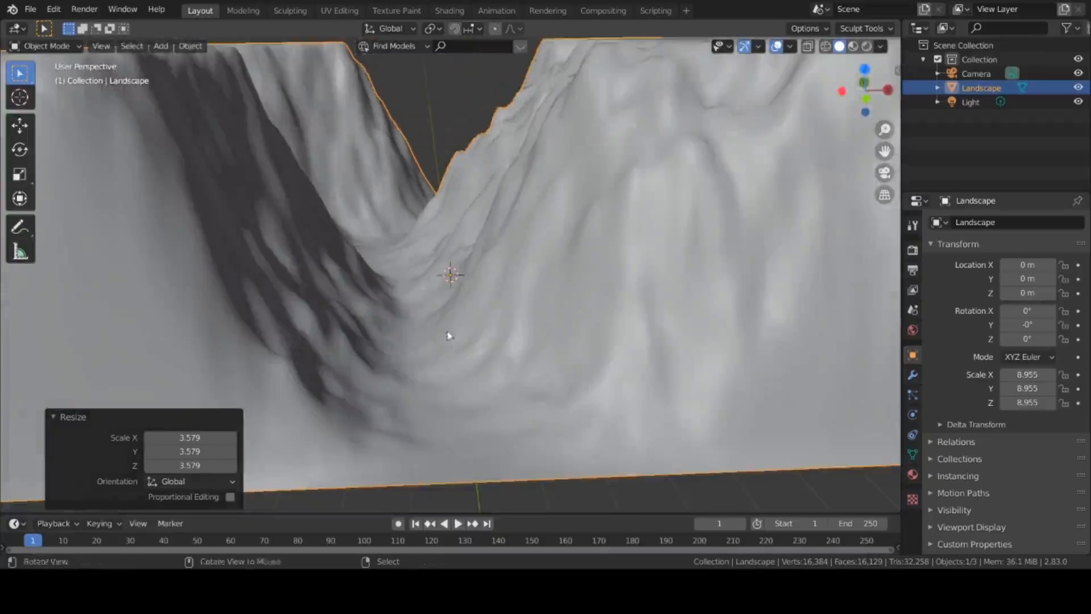
pyautogui.moveTo(448, 334); pyautogui.dragTo(339, 420, button='middle')
pyautogui.scroll(-4, 442, 378)
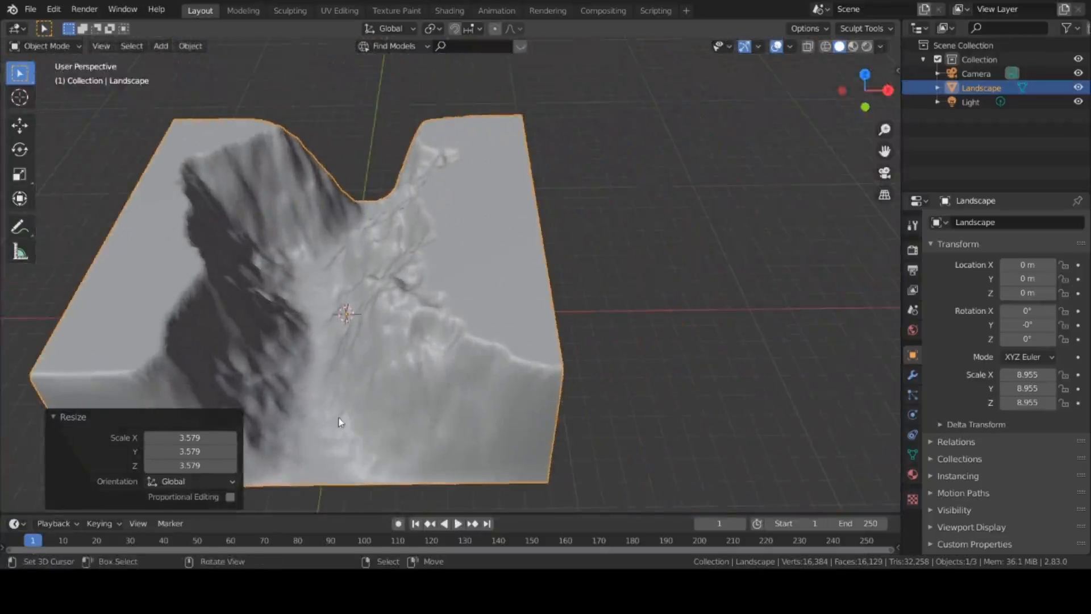
# - Append the CONTROLS and plants collections from another Blender file to the landscape scene
pyautogui.click(29, 12)
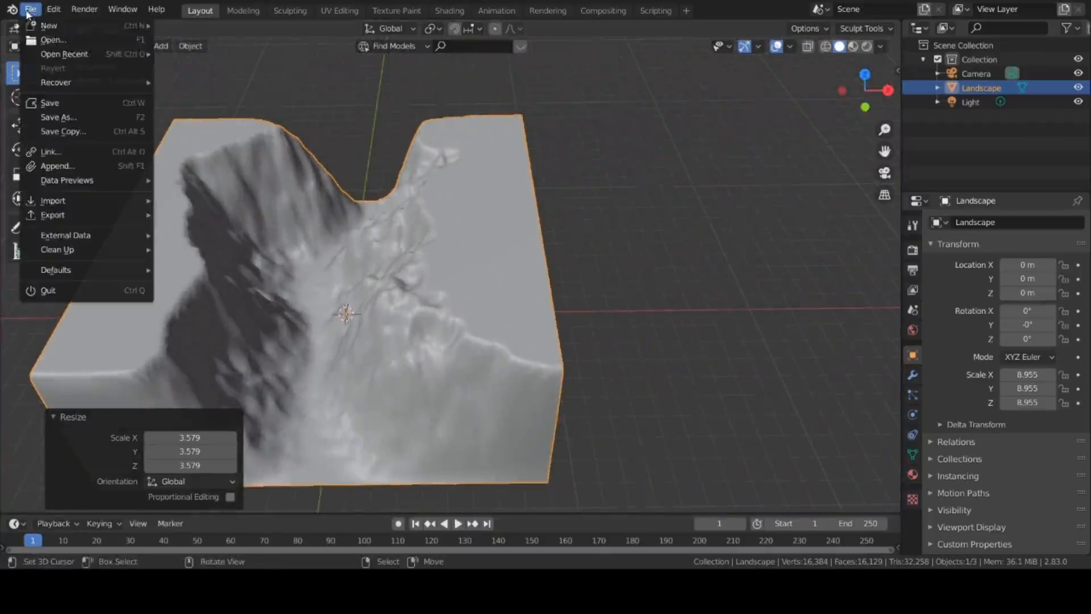
pyautogui.click(66, 166)
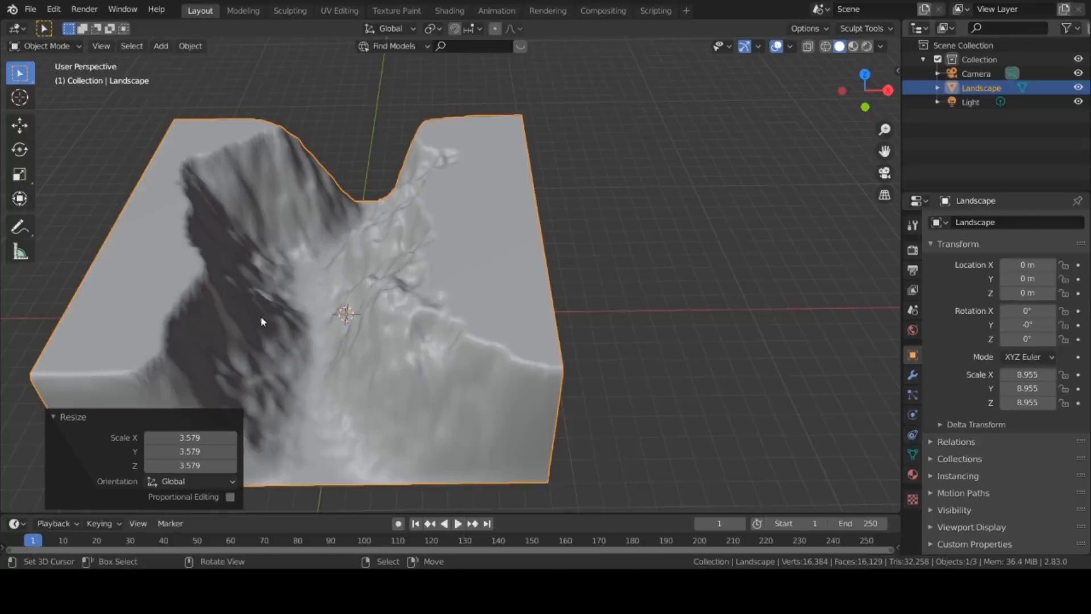
pyautogui.hotkey('ctrl', 's')
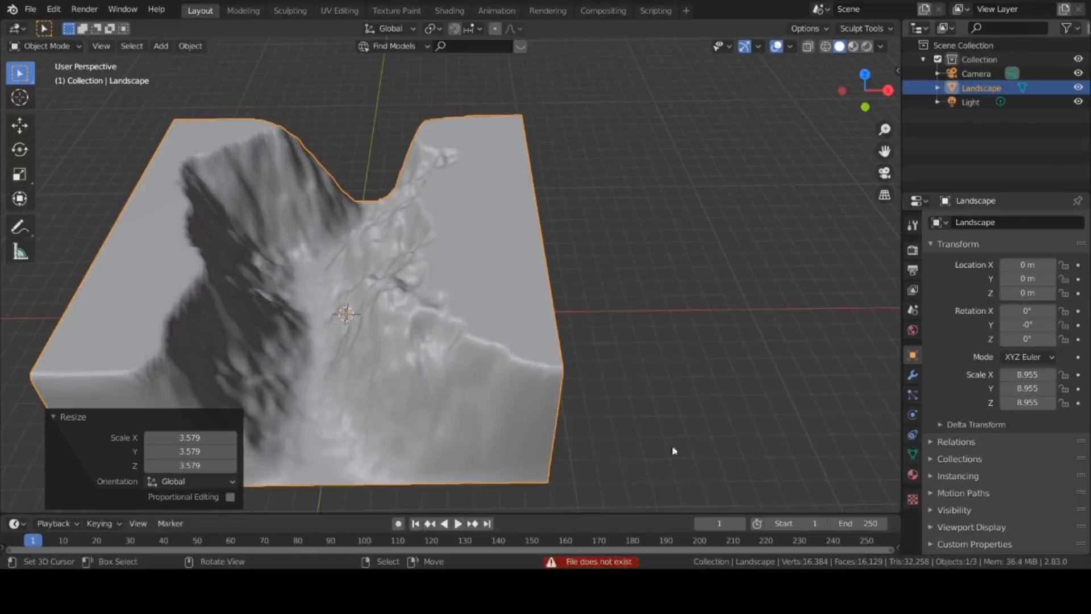
pyautogui.click(641, 438)
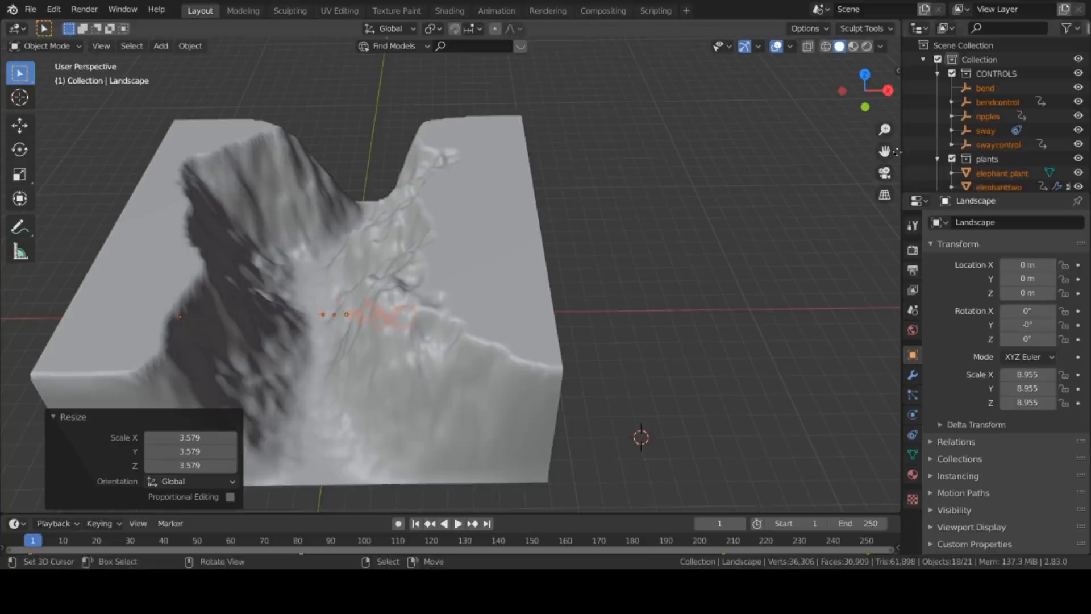
# - Exclude the CONTROLS and plants collections from the view layer
pyautogui.scroll(3, 348, 444)
pyautogui.scroll(-1, 490, 403)
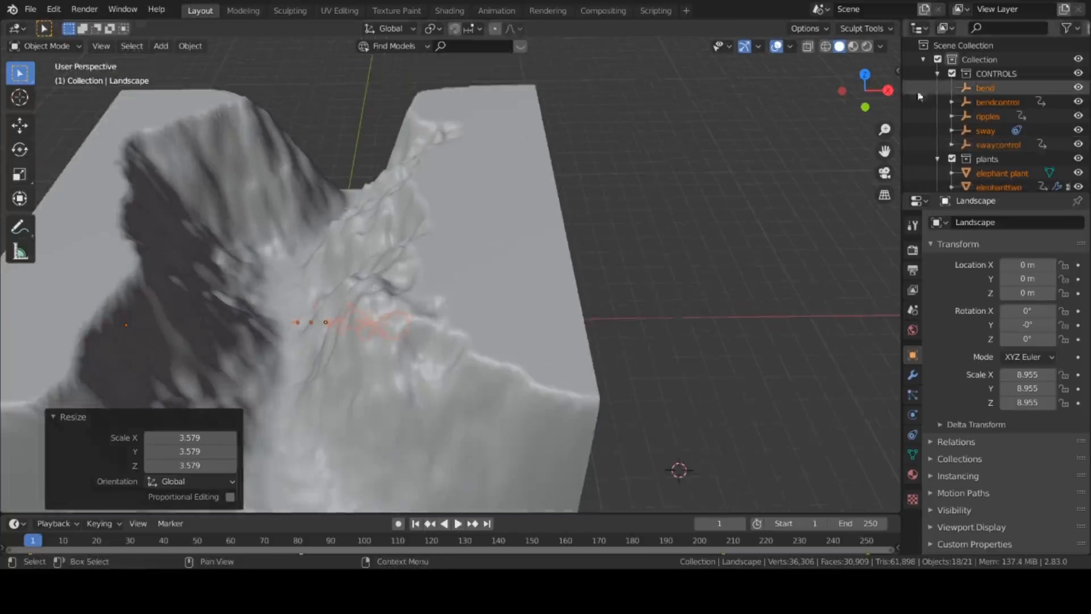
pyautogui.scroll(-3, 957, 91)
pyautogui.scroll(3, 956, 86)
pyautogui.click(952, 75)
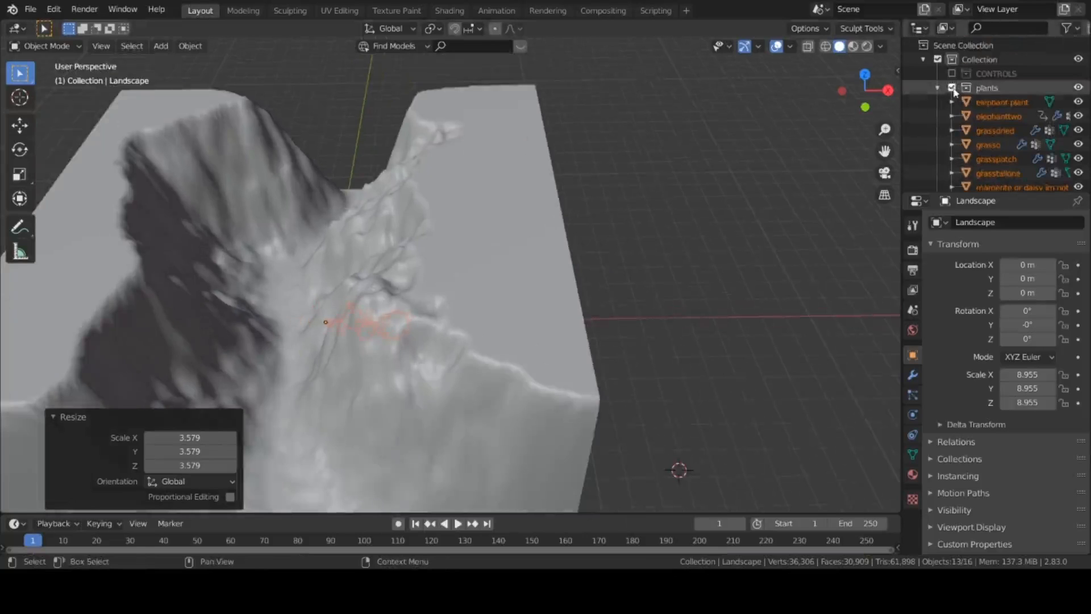
pyautogui.click(953, 88)
pyautogui.scroll(-3, 506, 312)
pyautogui.scroll(4, 505, 313)
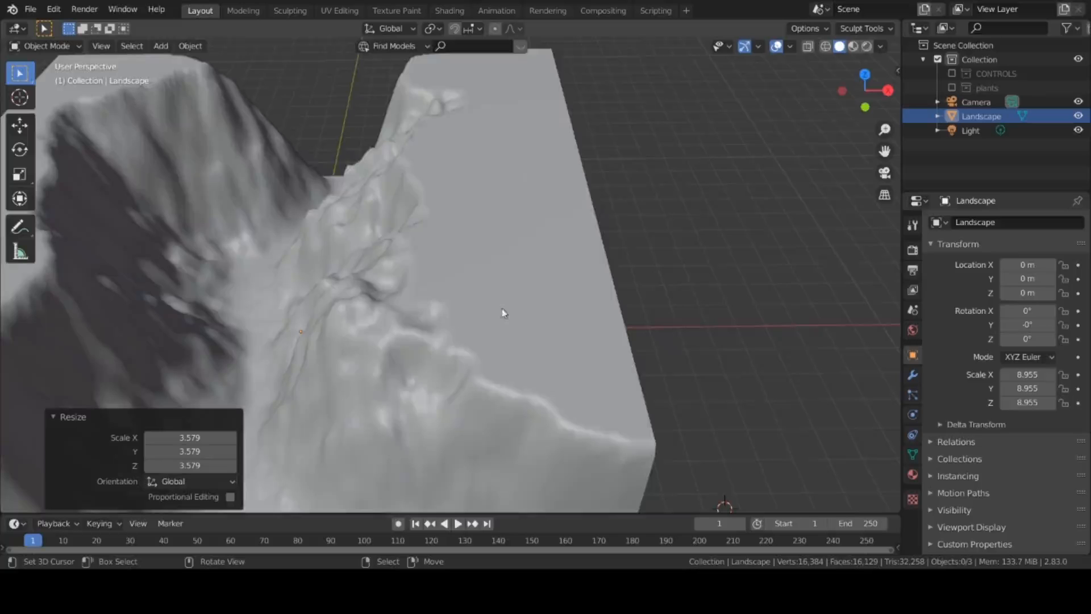
# - Add a hair particle system to the landscape and set its number to 366
pyautogui.scroll(-3, 471, 317)
pyautogui.scroll(6, 421, 355)
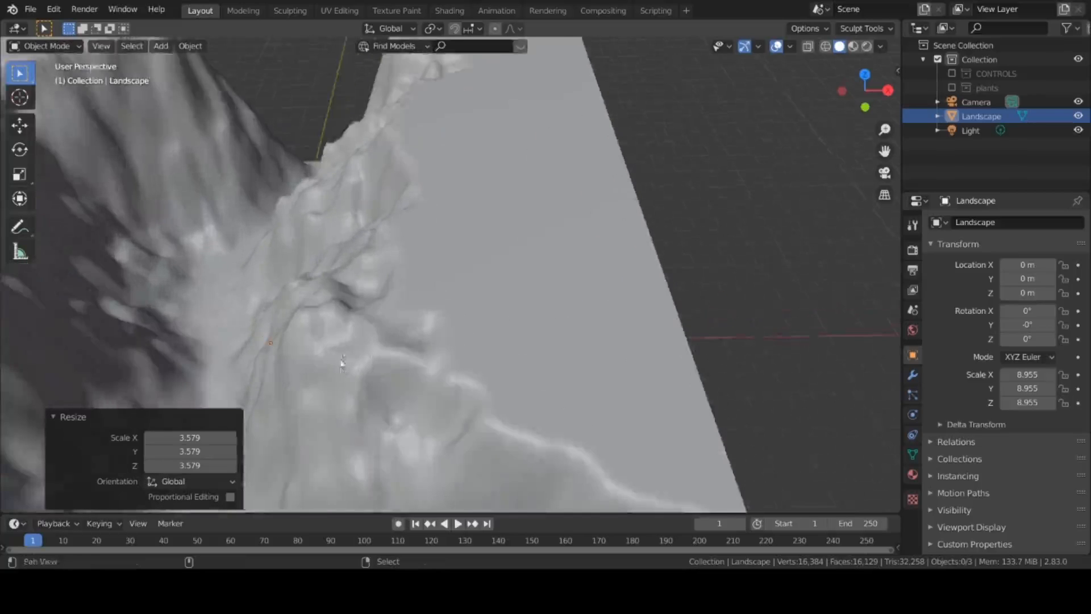
pyautogui.keyDown('shift'); pyautogui.moveTo(502, 294); pyautogui.dragTo(455, 327, button='middle'); pyautogui.keyUp('shift')
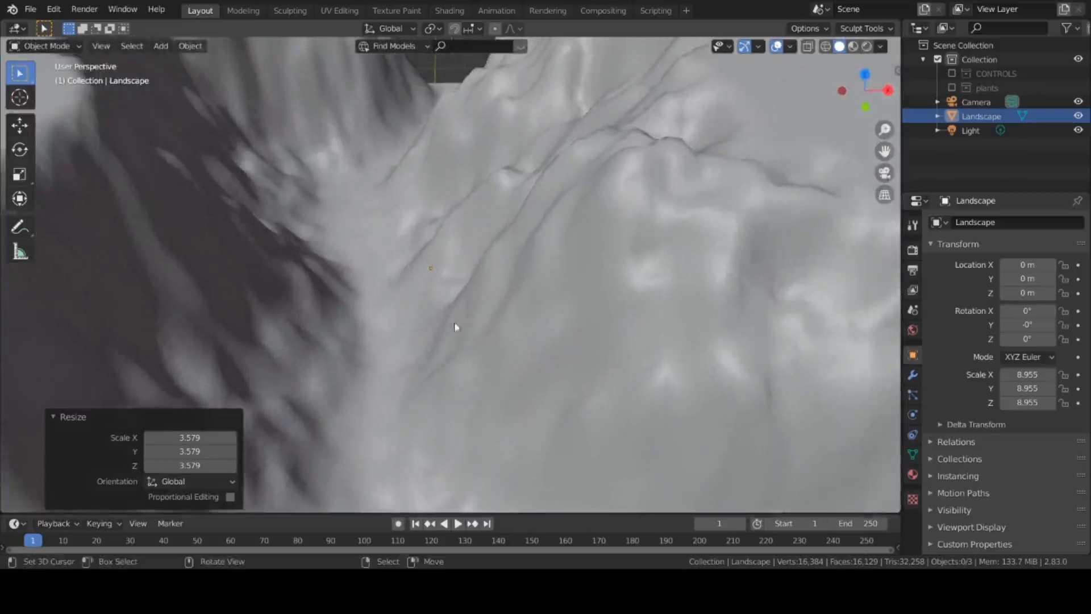
pyautogui.scroll(-3, 433, 323)
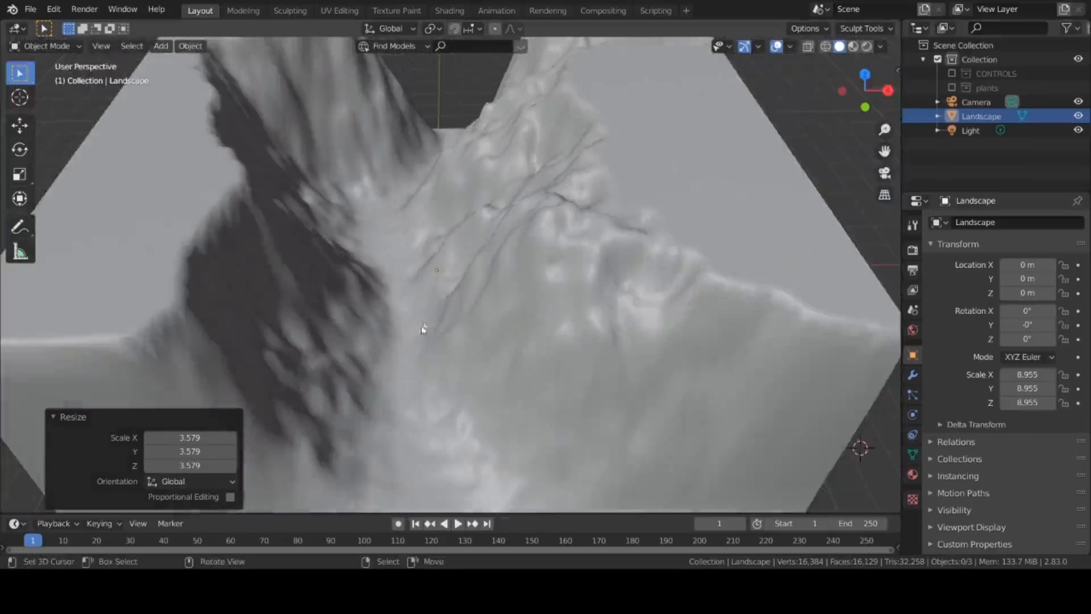
pyautogui.scroll(2, 421, 320)
pyautogui.click(377, 309)
pyautogui.scroll(-5, 382, 312)
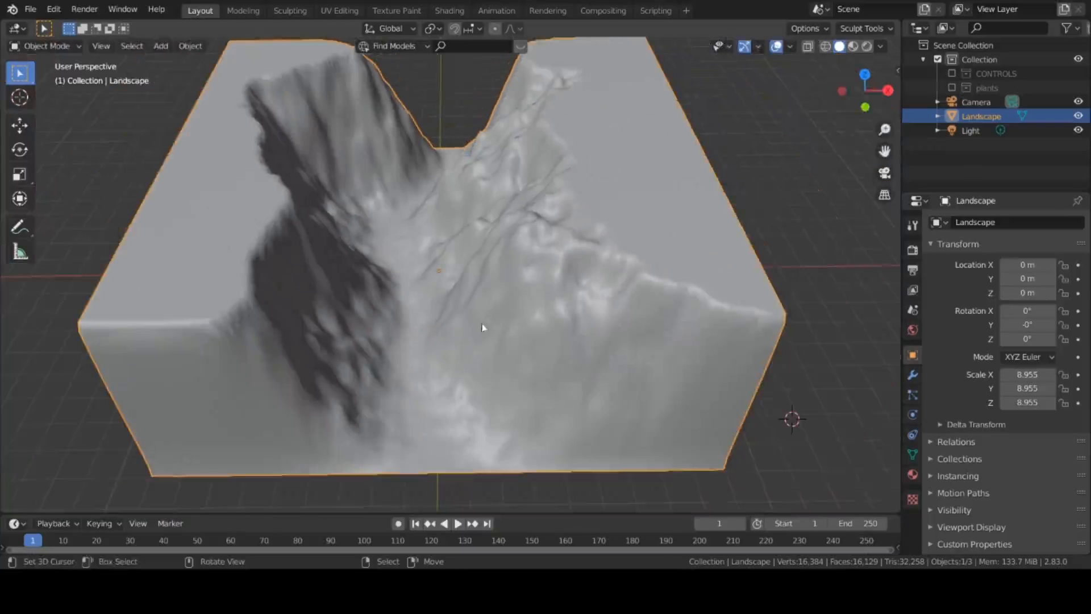
pyautogui.click(913, 392)
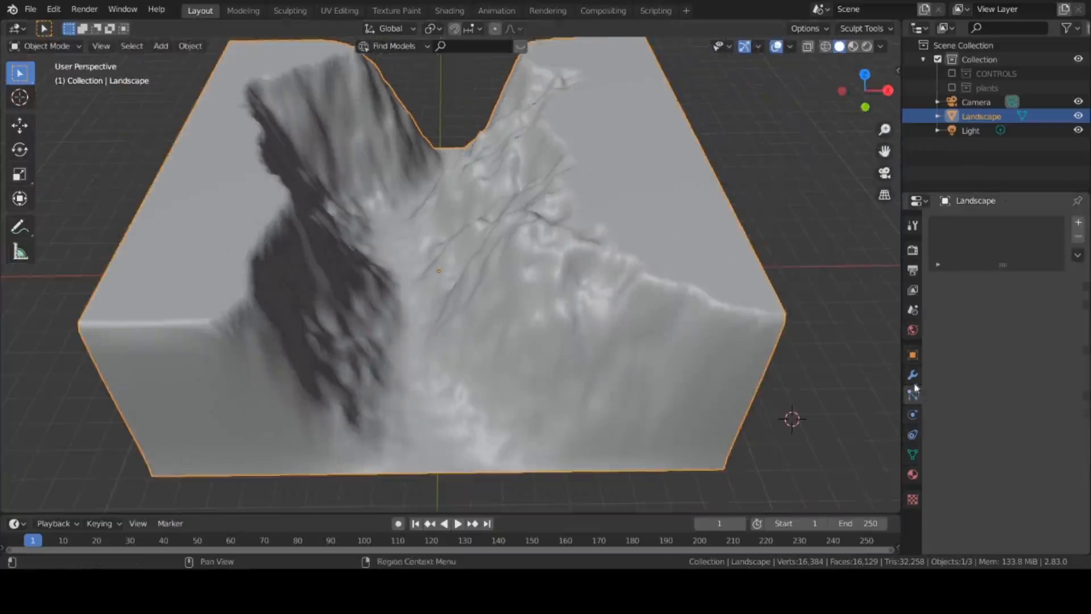
pyautogui.click(1078, 222)
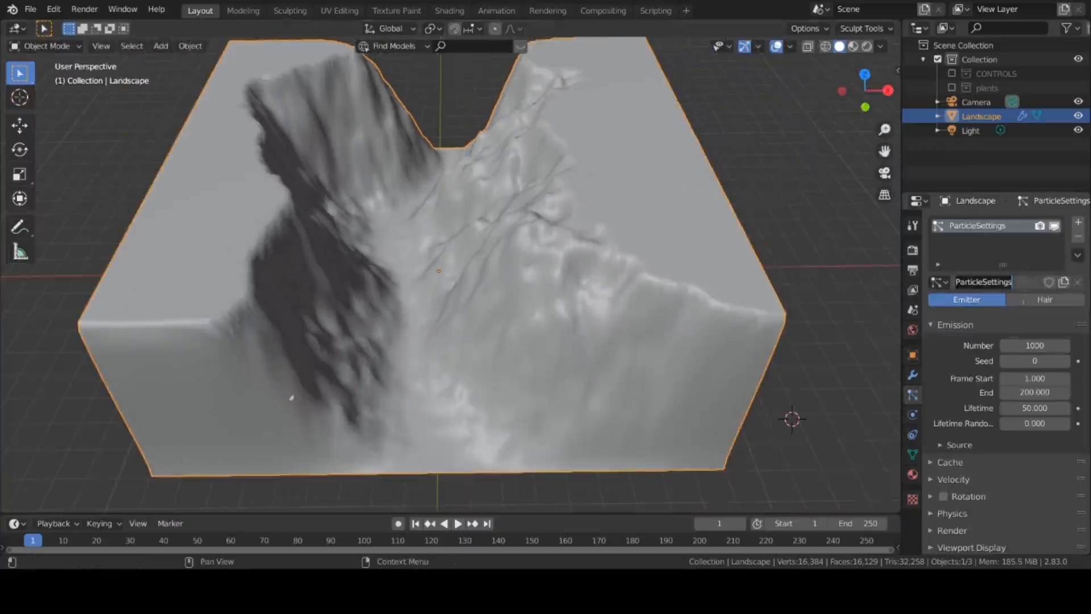
pyautogui.click(1033, 301)
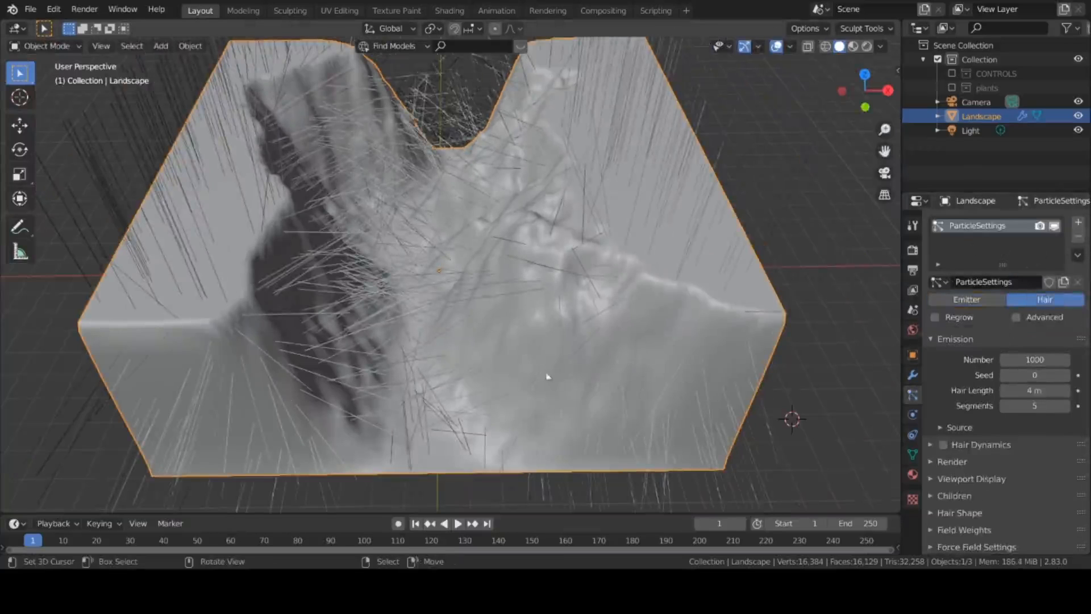
pyautogui.scroll(3, 982, 411)
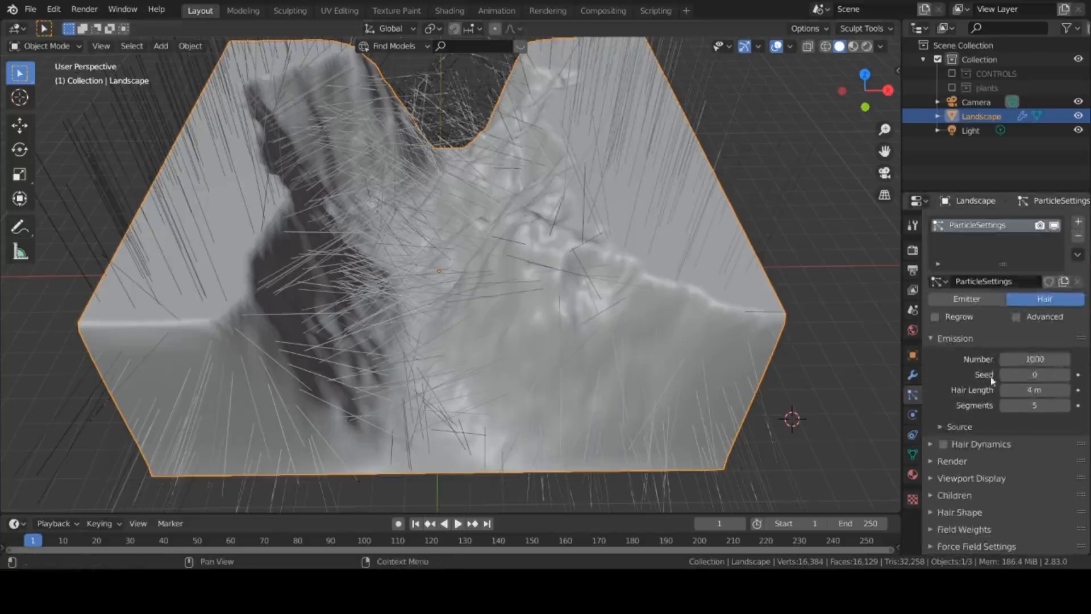
pyautogui.moveTo(1035, 359); pyautogui.dragTo(1003, 359)
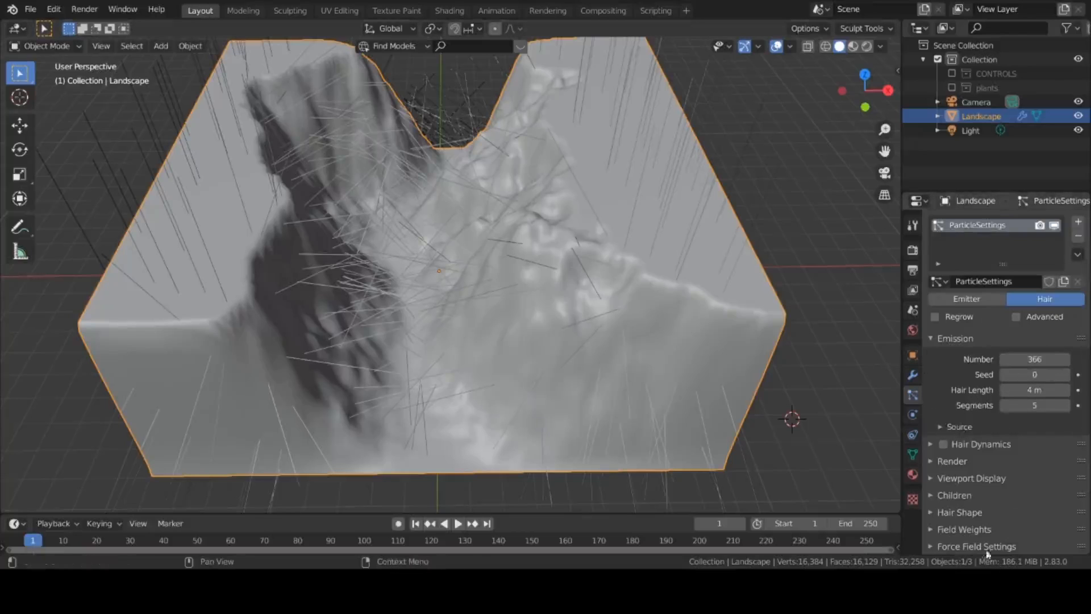
# - Add two vertex groups to the landscape and make the first one, Group, active
pyautogui.scroll(-3, 989, 546)
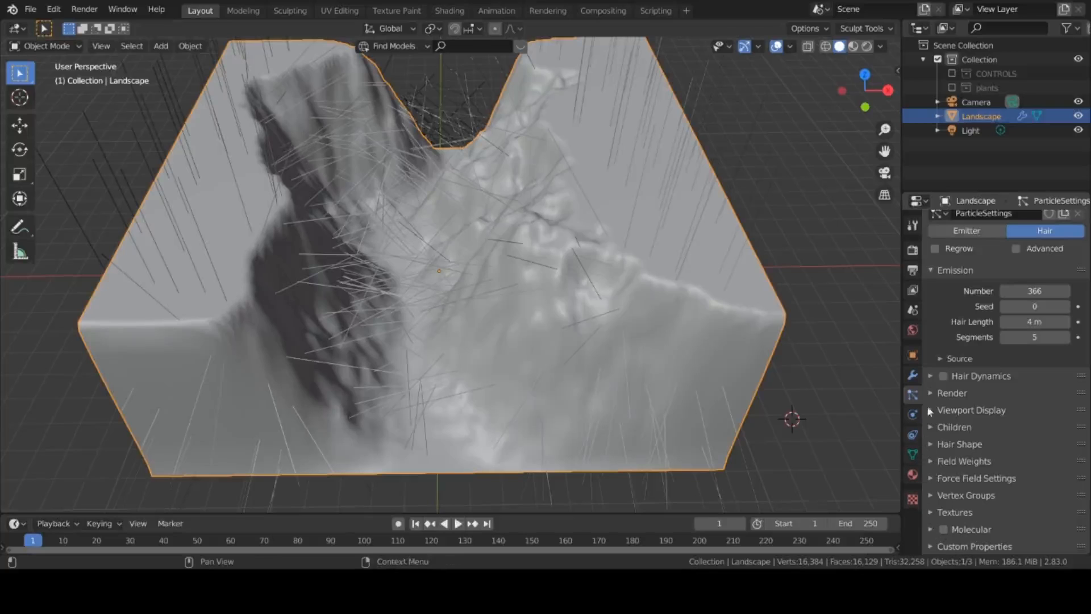
pyautogui.click(912, 453)
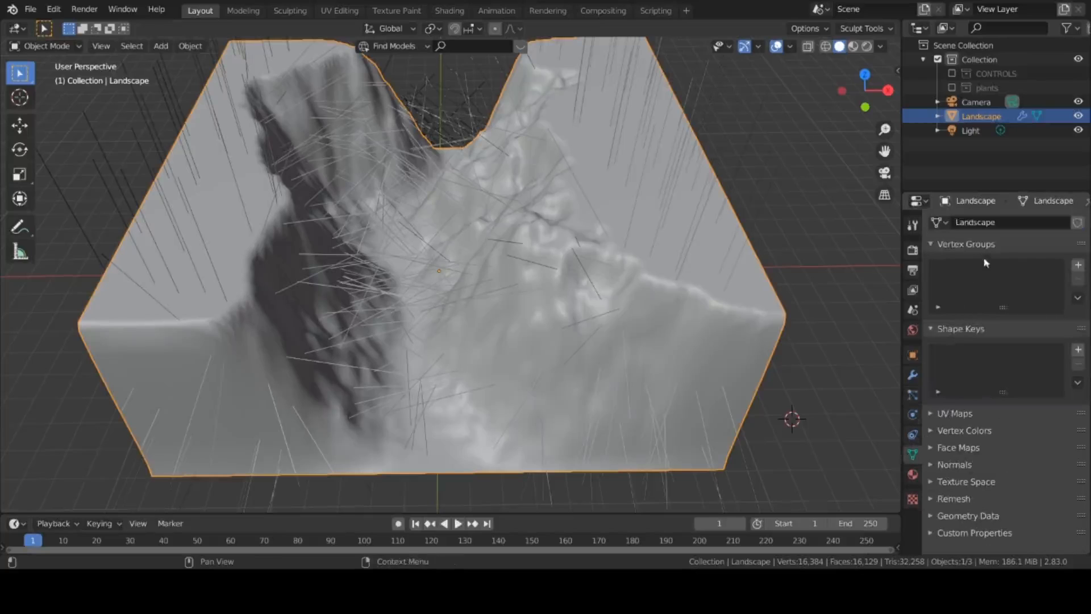
pyautogui.click(1078, 266)
pyautogui.click(1078, 266)
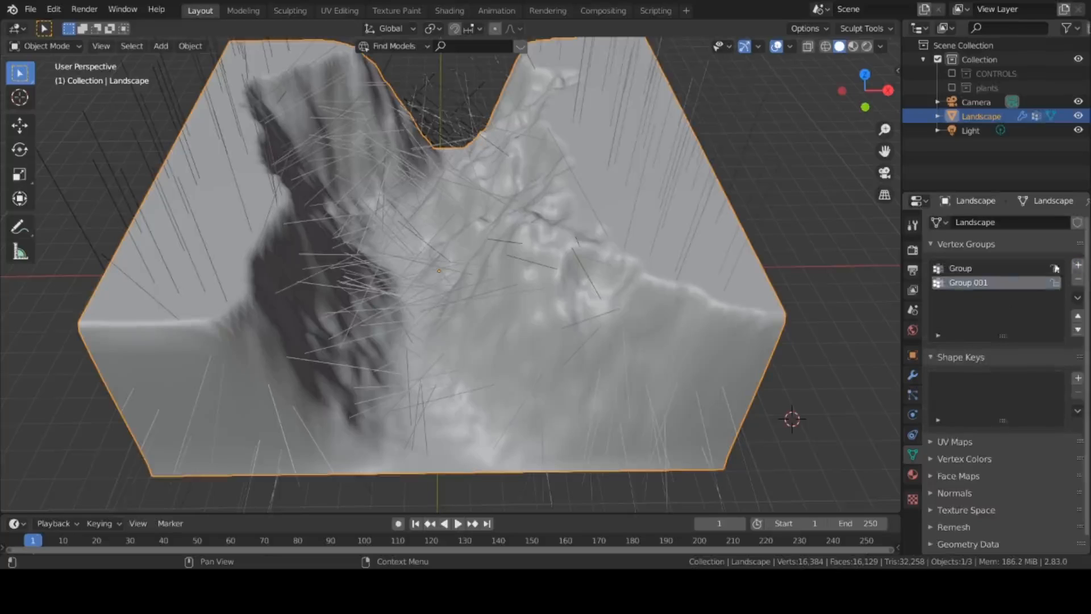
pyautogui.click(969, 271)
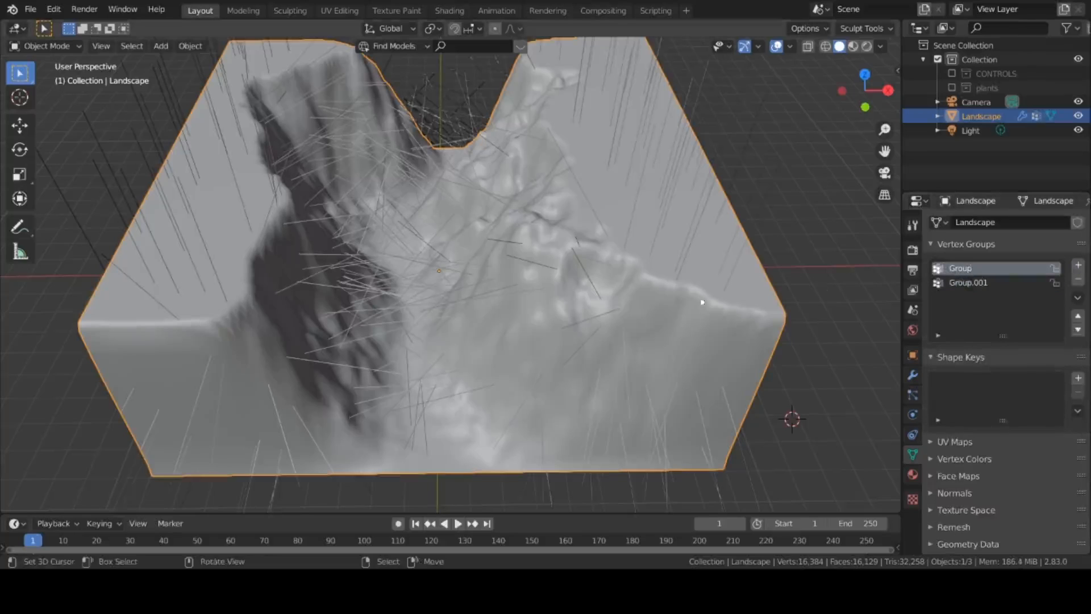
# - Weight paint a band along the gully floor at weight 1.000, widening it with a 123 px brush radius
pyautogui.scroll(3, 500, 303)
pyautogui.scroll(-2, 468, 288)
pyautogui.hotkey('ctrl', 'Tab')
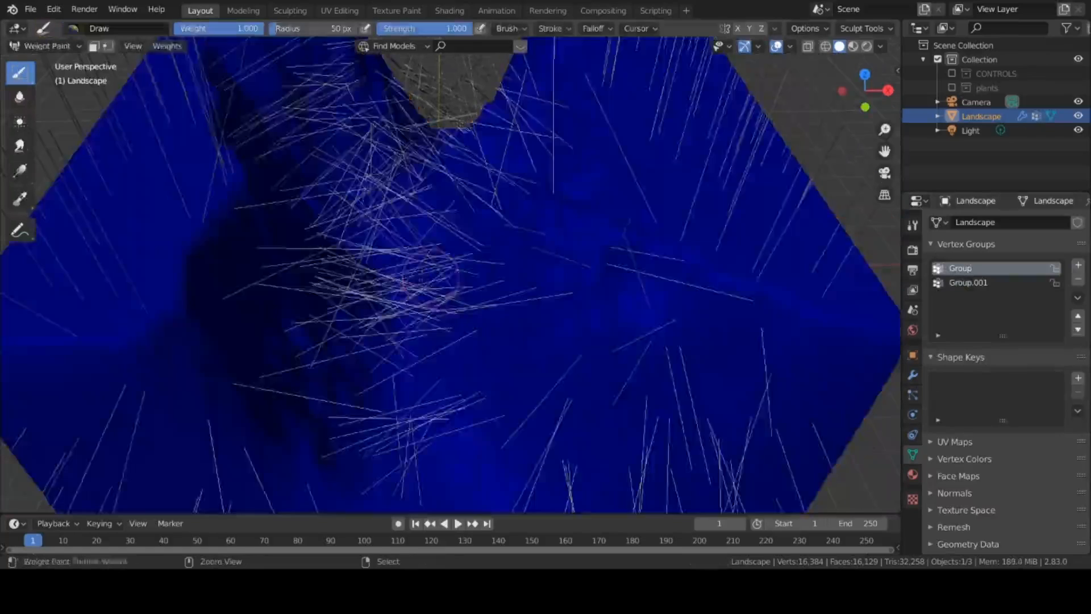
pyautogui.scroll(-3, 423, 272)
pyautogui.scroll(3, 411, 248)
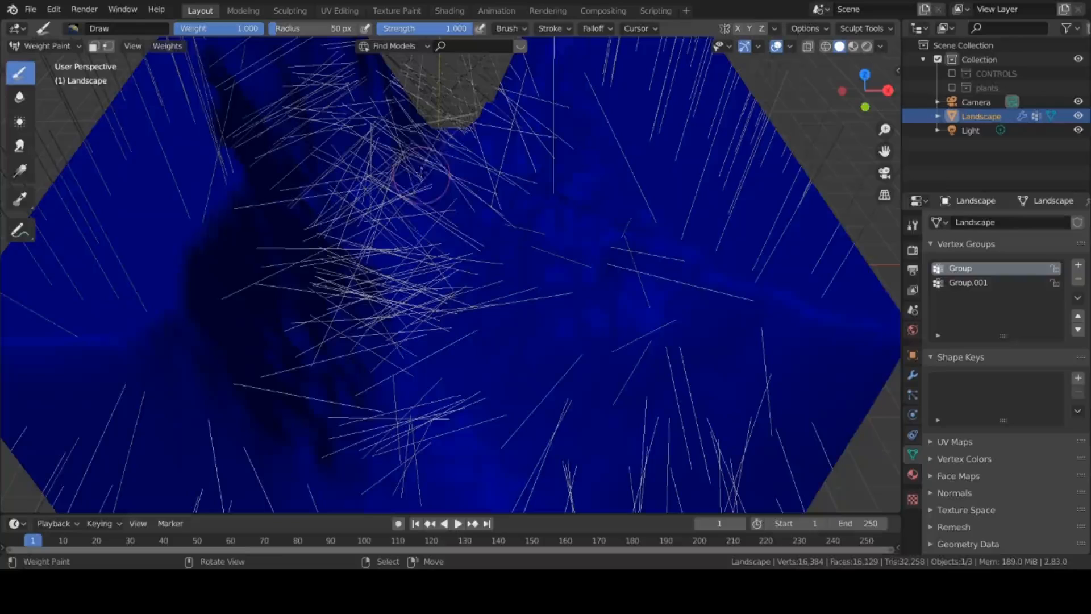
pyautogui.moveTo(435, 136)
pyautogui.mouseDown()
pyautogui.moveTo(392, 330)
pyautogui.moveTo(378, 437)
pyautogui.moveTo(391, 455)
pyautogui.mouseUp()
pyautogui.press('f')
pyautogui.click(441, 344)
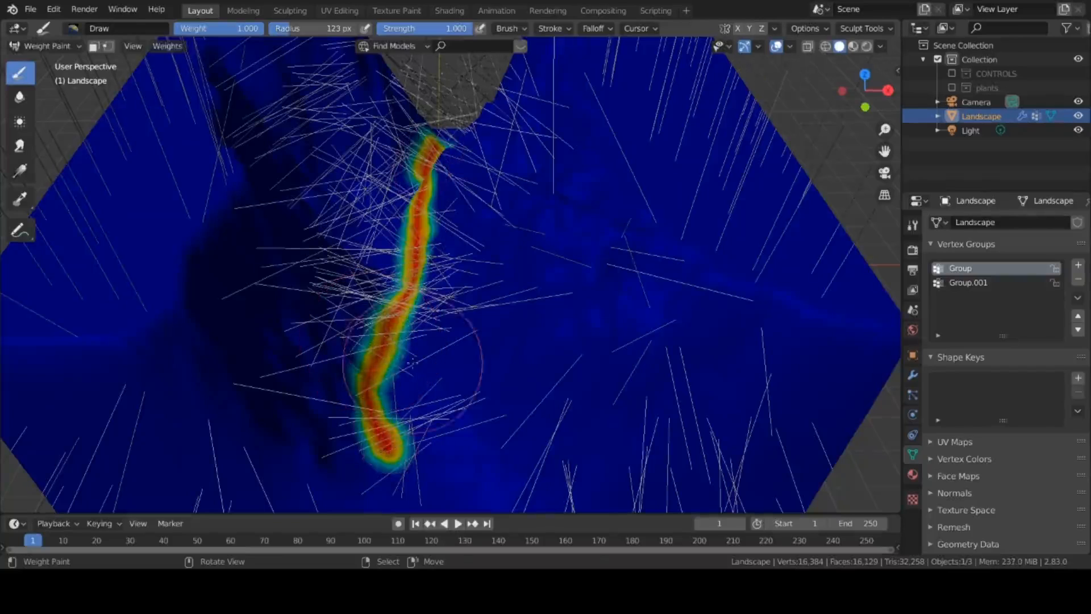
pyautogui.moveTo(407, 349)
pyautogui.mouseDown()
pyautogui.moveTo(401, 267)
pyautogui.moveTo(418, 191)
pyautogui.moveTo(401, 193)
pyautogui.moveTo(407, 315)
pyautogui.moveTo(418, 432)
pyautogui.moveTo(441, 458)
pyautogui.moveTo(341, 369)
pyautogui.moveTo(358, 239)
pyautogui.moveTo(415, 137)
pyautogui.moveTo(443, 120)
pyautogui.moveTo(443, 239)
pyautogui.moveTo(398, 483)
pyautogui.moveTo(366, 460)
pyautogui.moveTo(372, 319)
pyautogui.mouseUp()
# - Weight paint the flat plateaus on both sides of the gully at weight 1.000 and return to Object Mode
pyautogui.scroll(-3, 199, 256)
pyautogui.moveTo(194, 288)
pyautogui.mouseDown()
pyautogui.moveTo(281, 113)
pyautogui.moveTo(255, 215)
pyautogui.moveTo(279, 119)
pyautogui.mouseUp()
pyautogui.moveTo(272, 70); pyautogui.dragTo(233, 310)
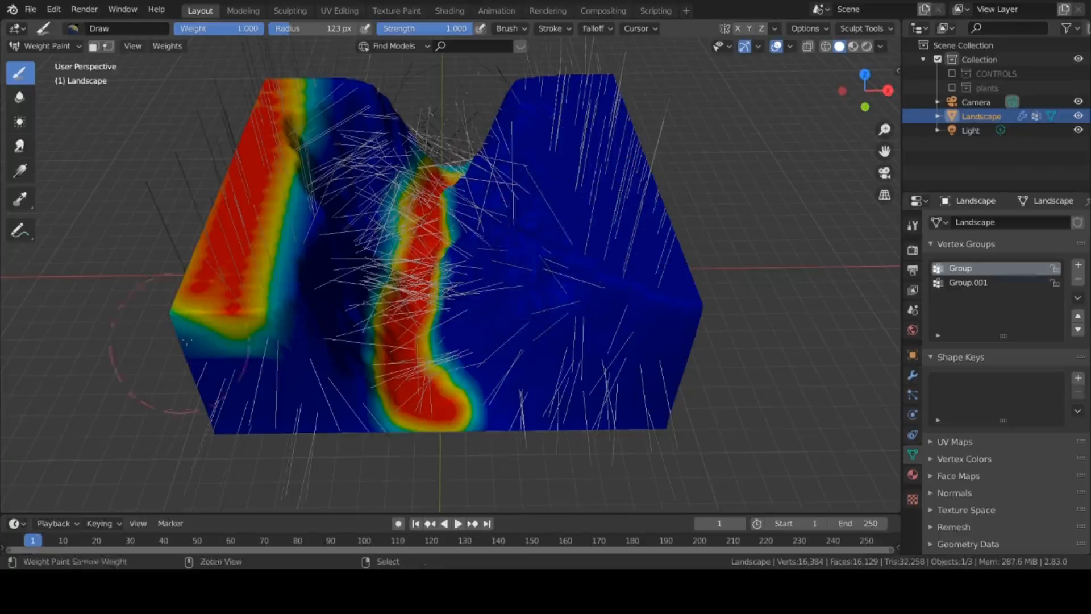
pyautogui.moveTo(588, 85)
pyautogui.mouseDown()
pyautogui.moveTo(654, 250)
pyautogui.moveTo(642, 309)
pyautogui.moveTo(552, 85)
pyautogui.mouseUp()
pyautogui.scroll(4, 451, 275)
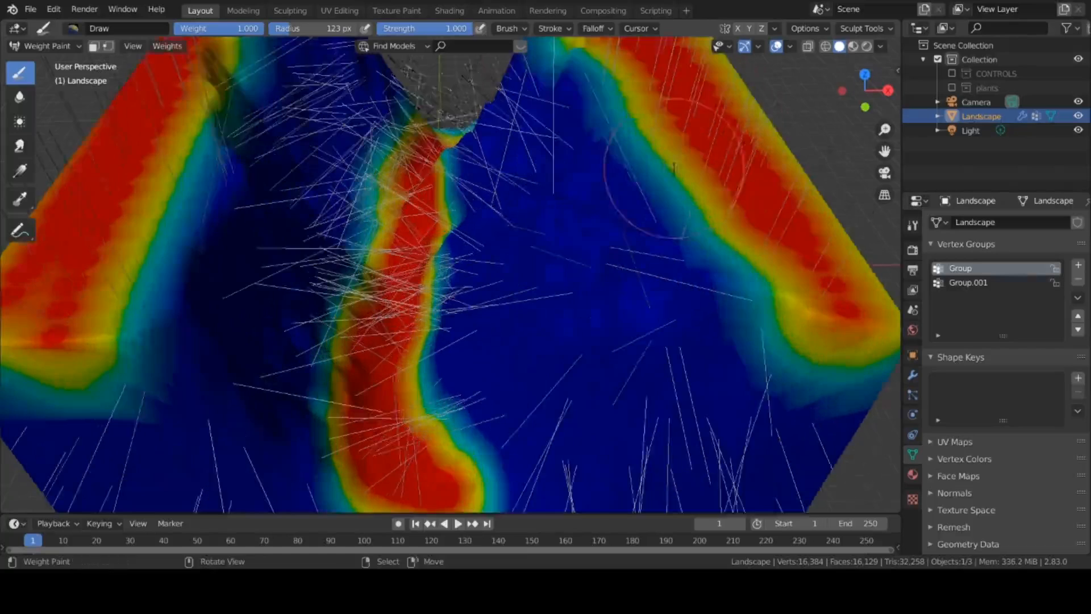
pyautogui.click(44, 46)
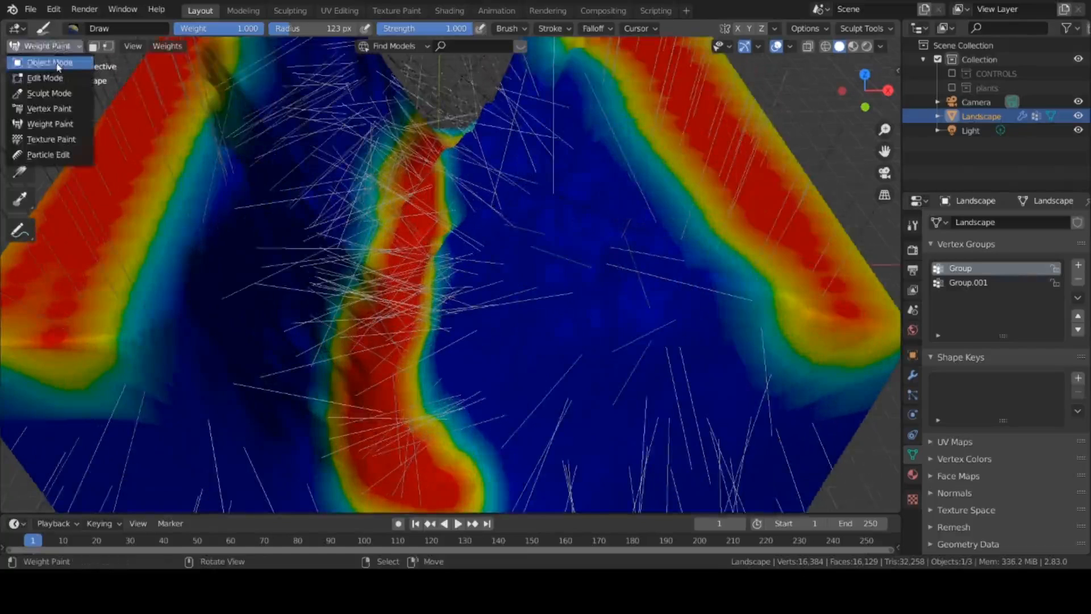
pyautogui.click(44, 61)
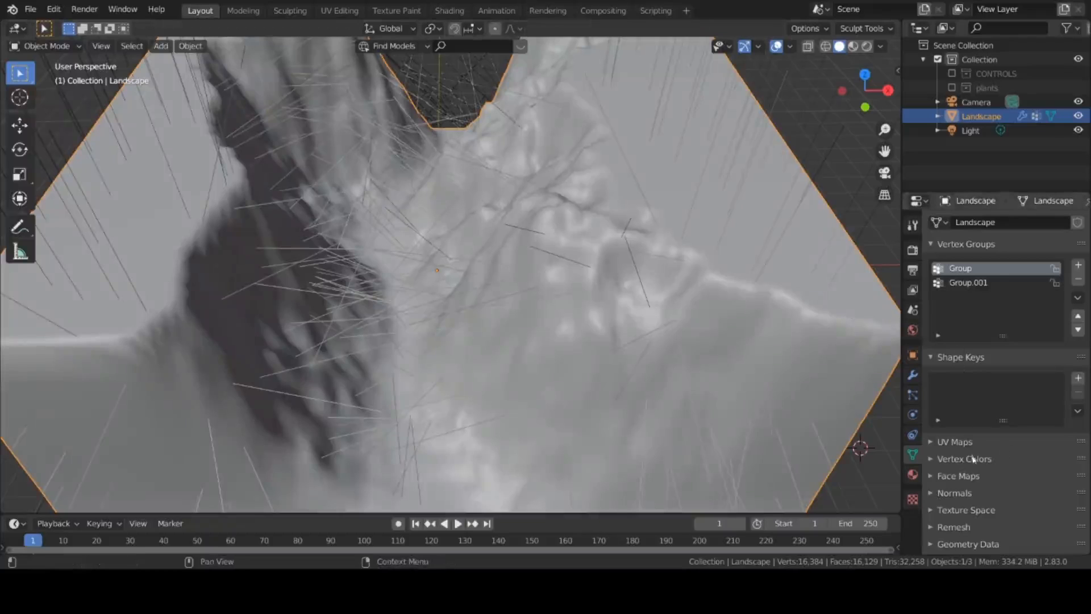
# - Assign the vertex group Group to both the density and the length of the hair particle system
pyautogui.click(913, 394)
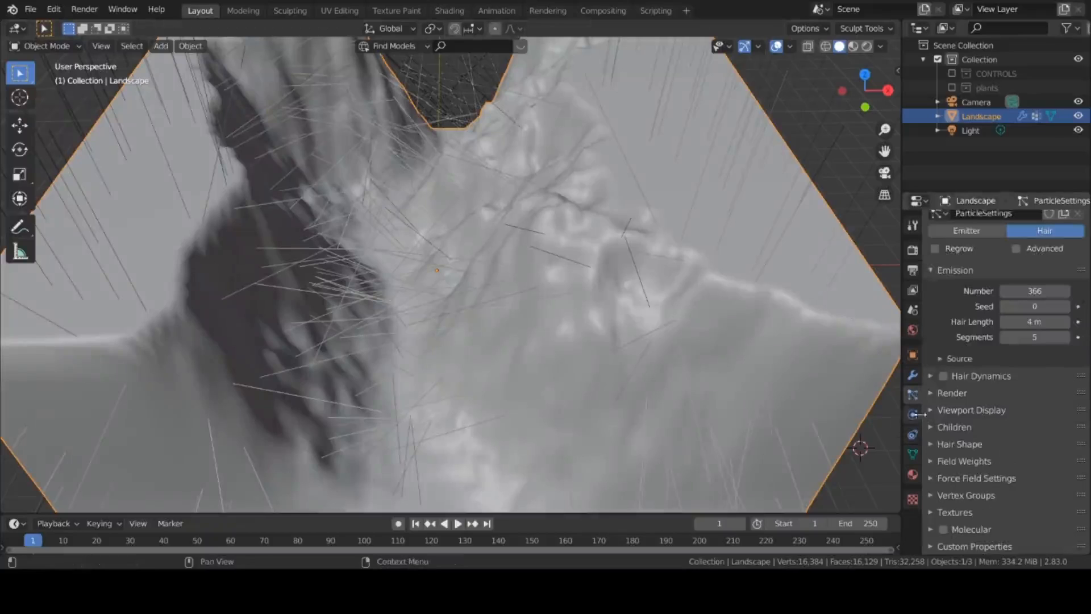
pyautogui.click(931, 495)
pyautogui.scroll(-2, 993, 485)
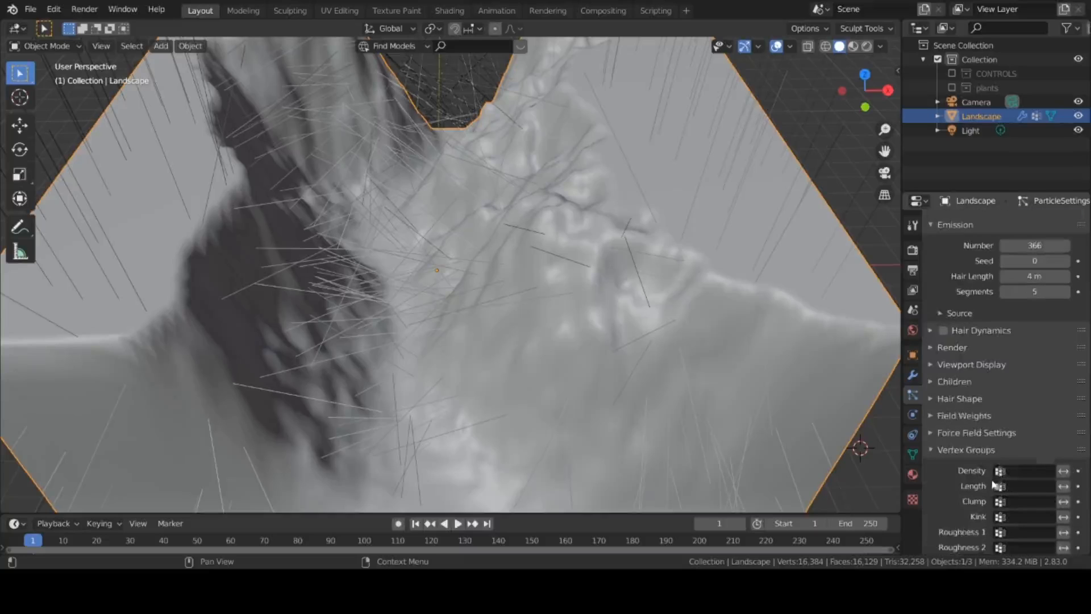
pyautogui.click(1004, 472)
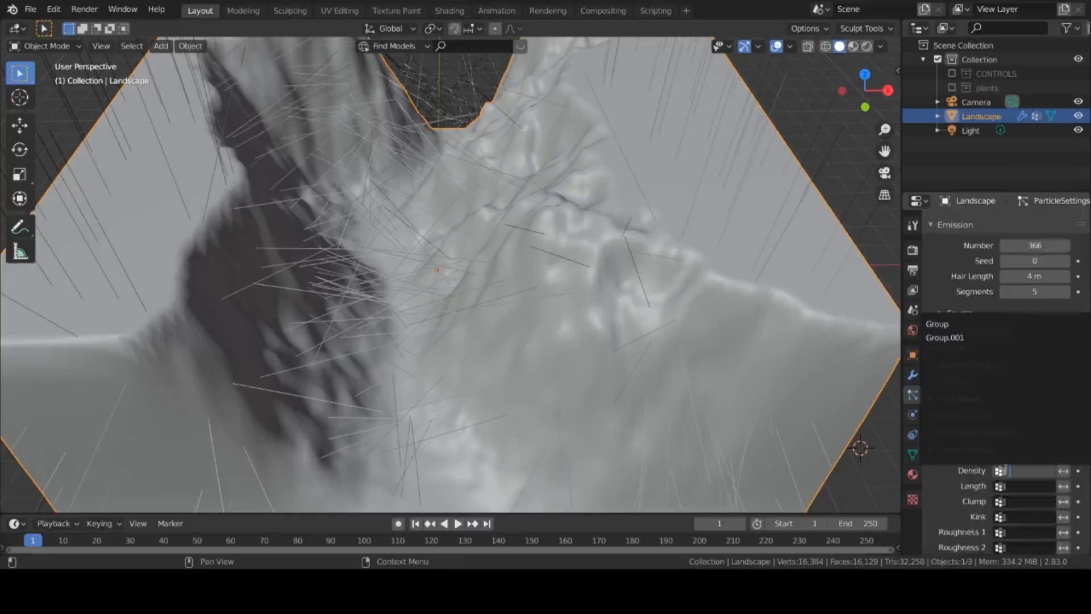
pyautogui.click(939, 324)
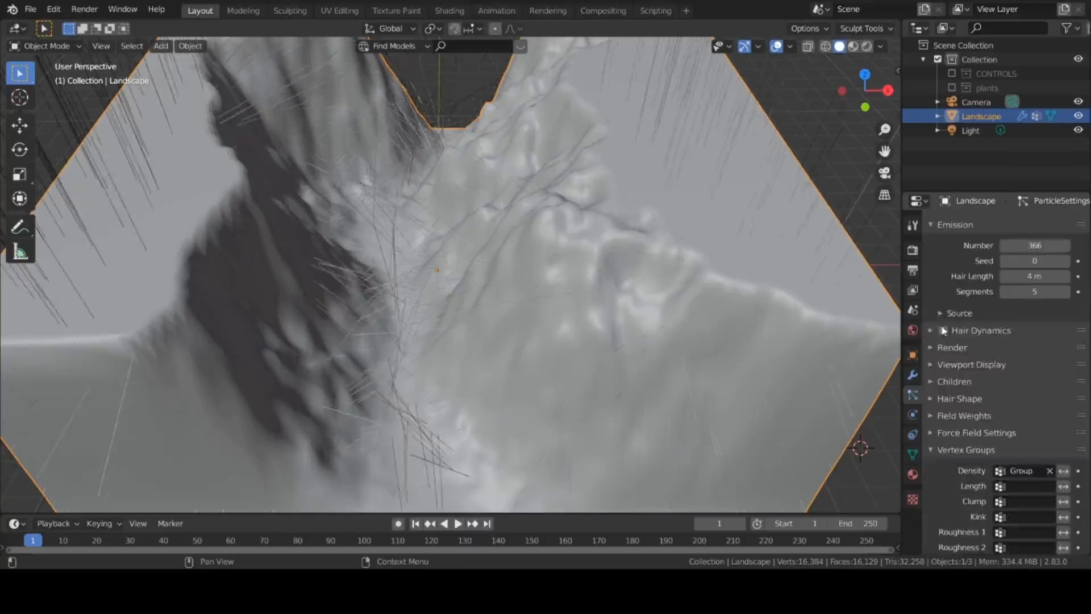
pyautogui.click(1025, 488)
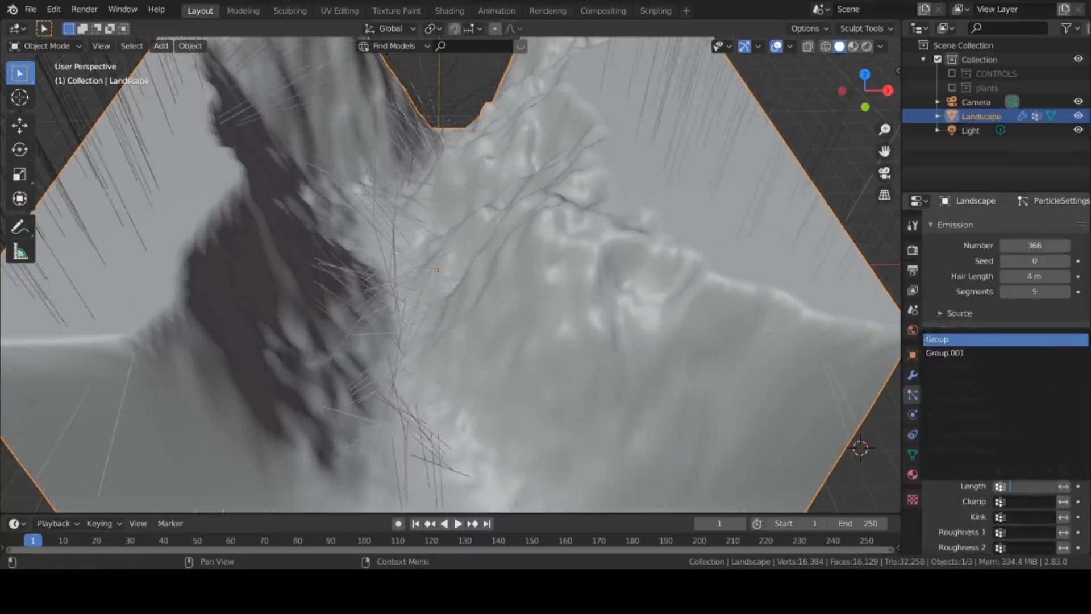
pyautogui.click(947, 340)
# - Set the hair particles to render as Collection
pyautogui.scroll(5, 1000, 324)
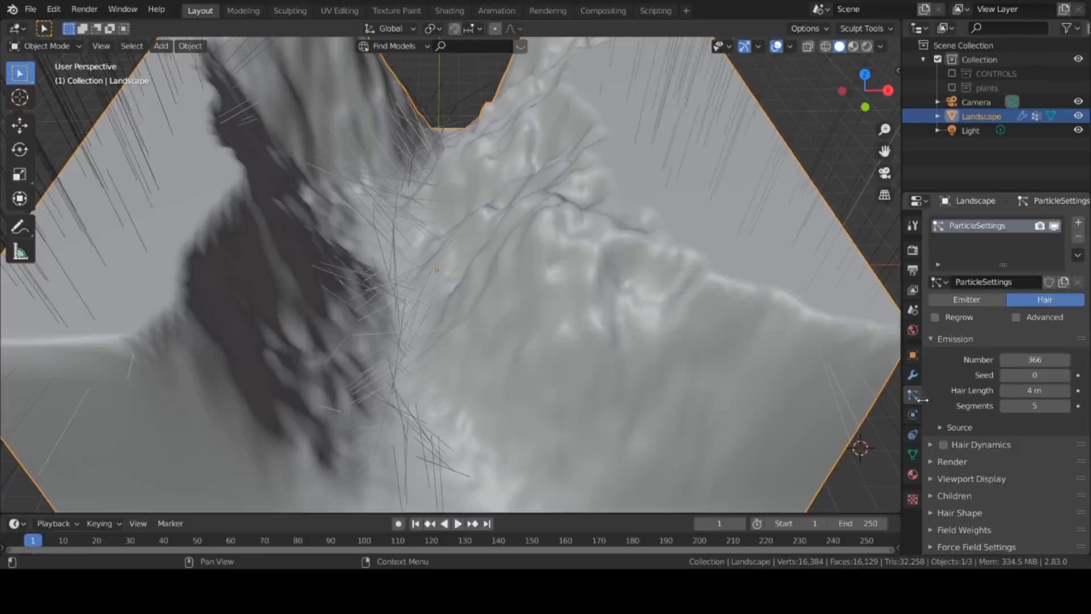
pyautogui.click(933, 462)
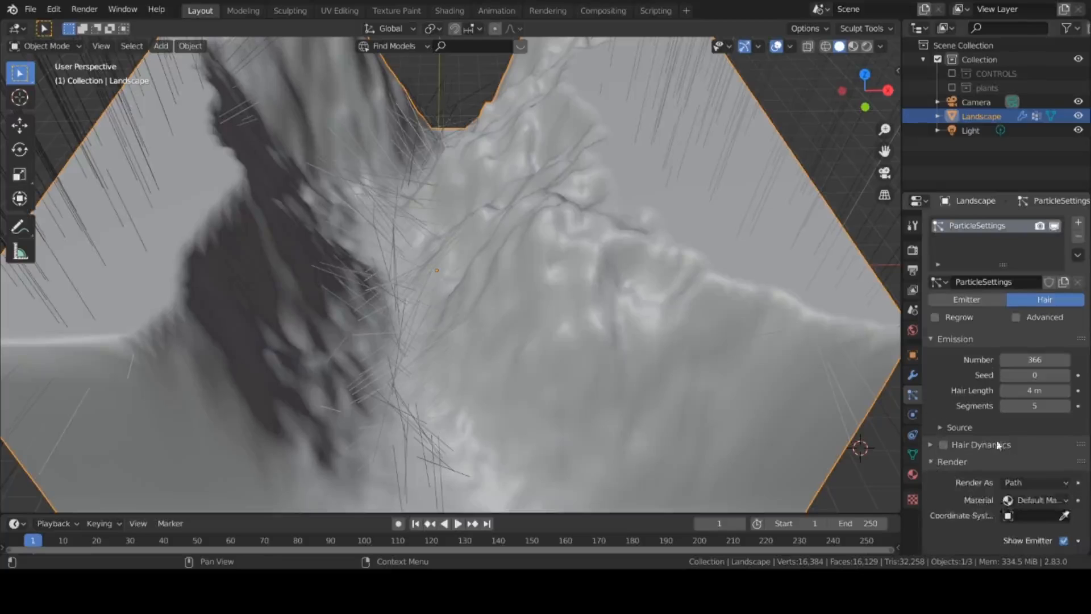
pyautogui.scroll(-2, 1010, 449)
pyautogui.click(1038, 439)
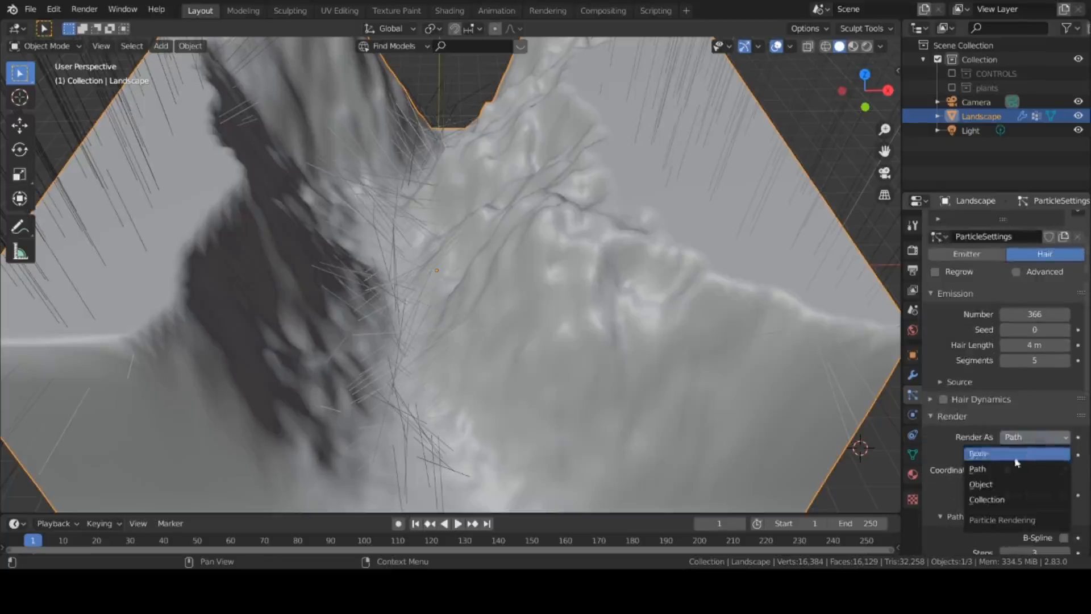
pyautogui.click(1009, 499)
pyautogui.scroll(-3, 1018, 489)
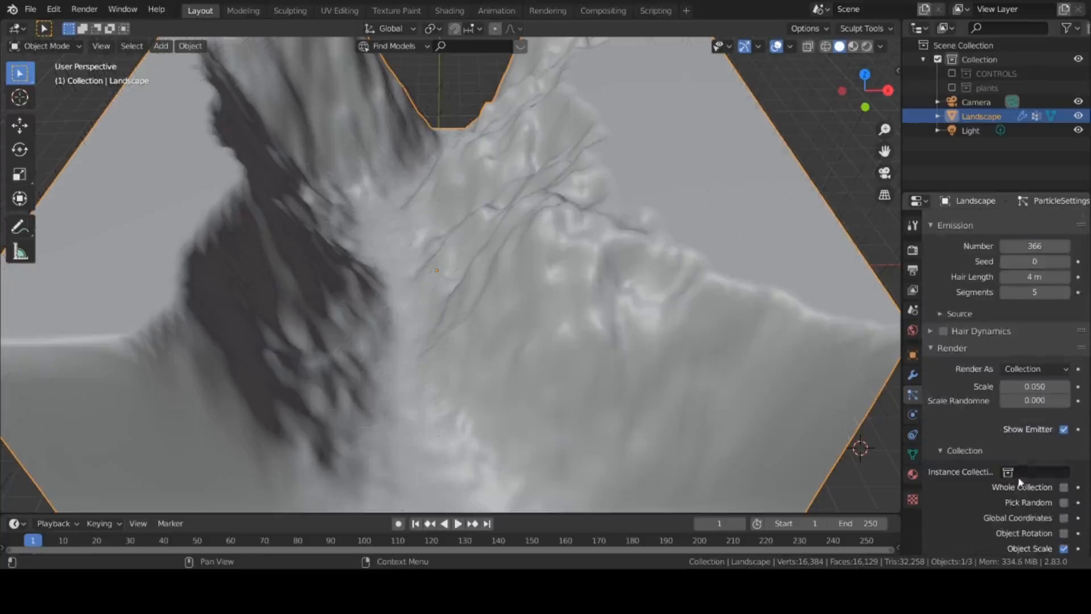
# - Append the grass collection from another file and exclude it from the view layer
pyautogui.click(1027, 472)
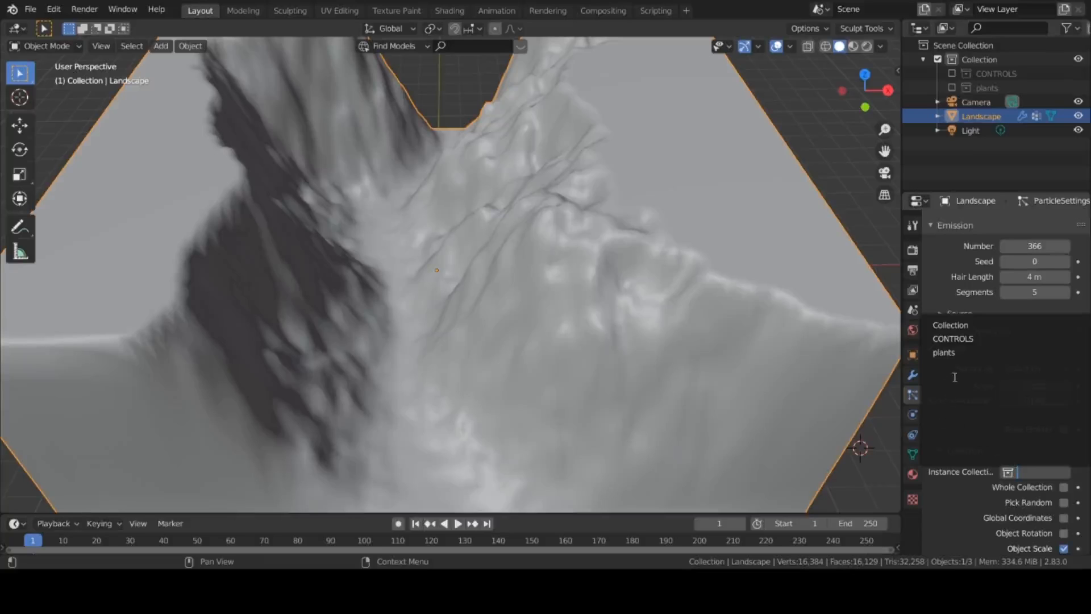
pyautogui.click(1057, 452)
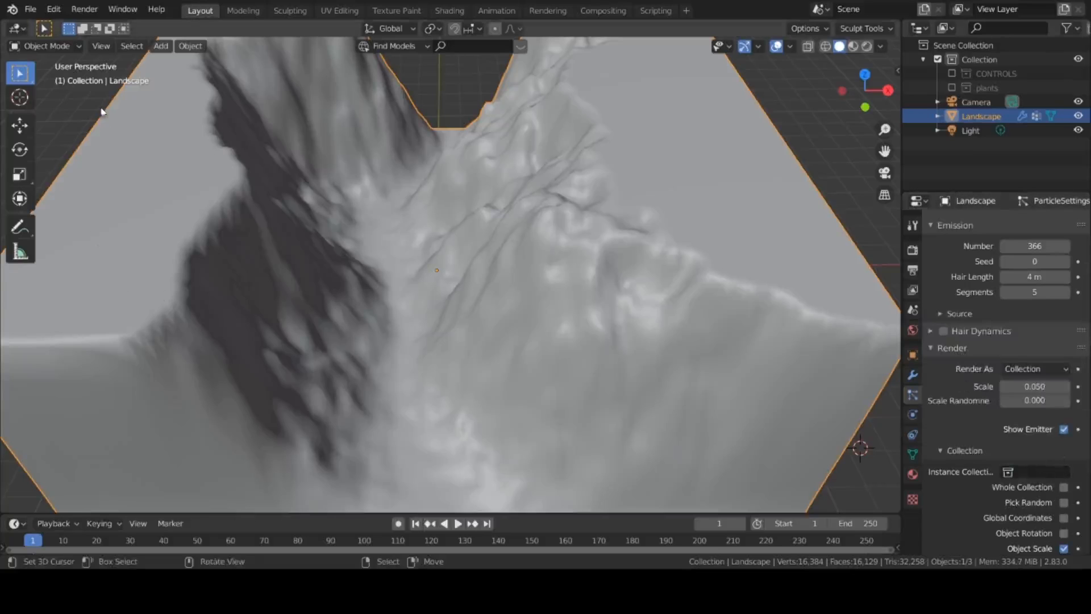
pyautogui.click(30, 9)
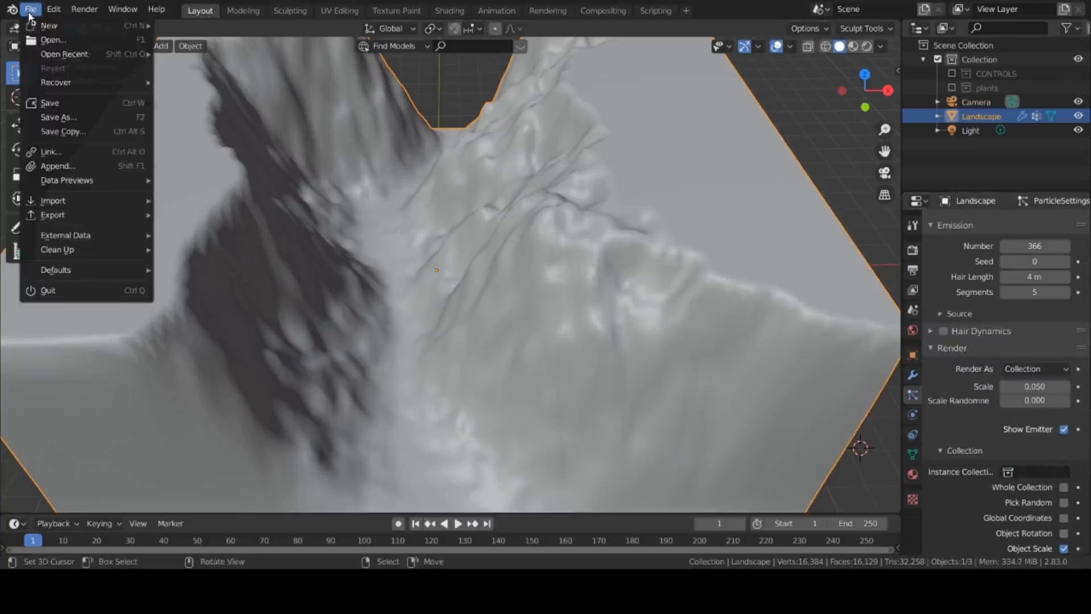
pyautogui.click(73, 166)
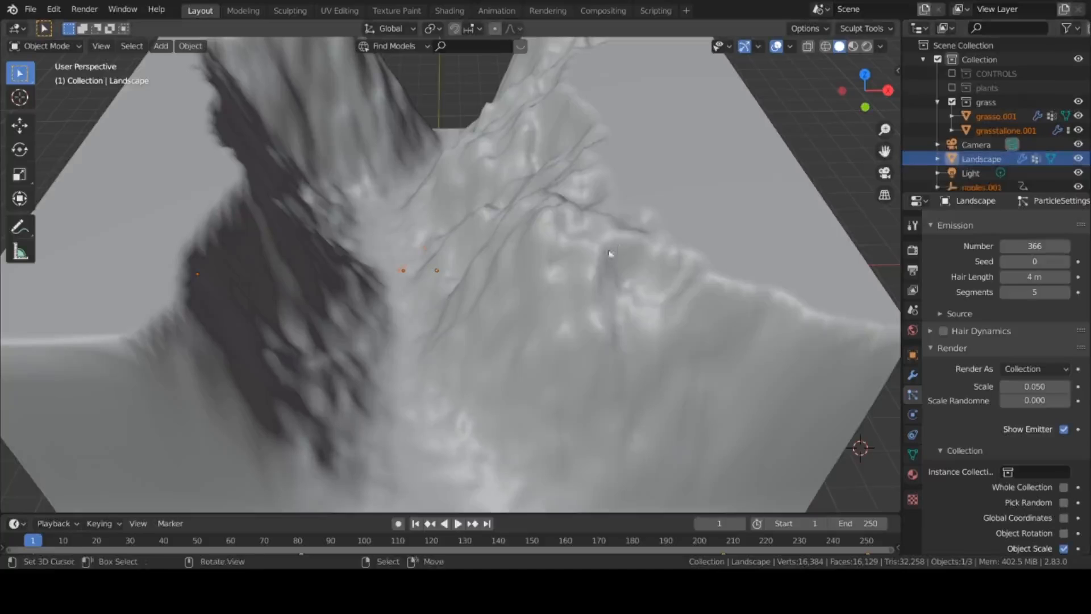
pyautogui.scroll(-5, 460, 280)
pyautogui.scroll(6, 447, 288)
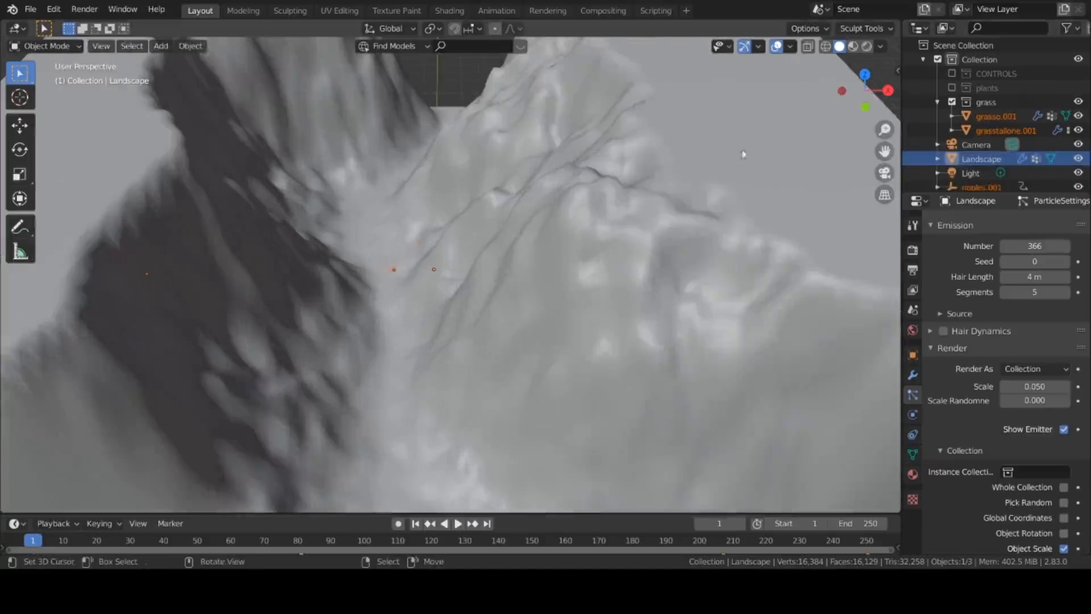
pyautogui.click(953, 102)
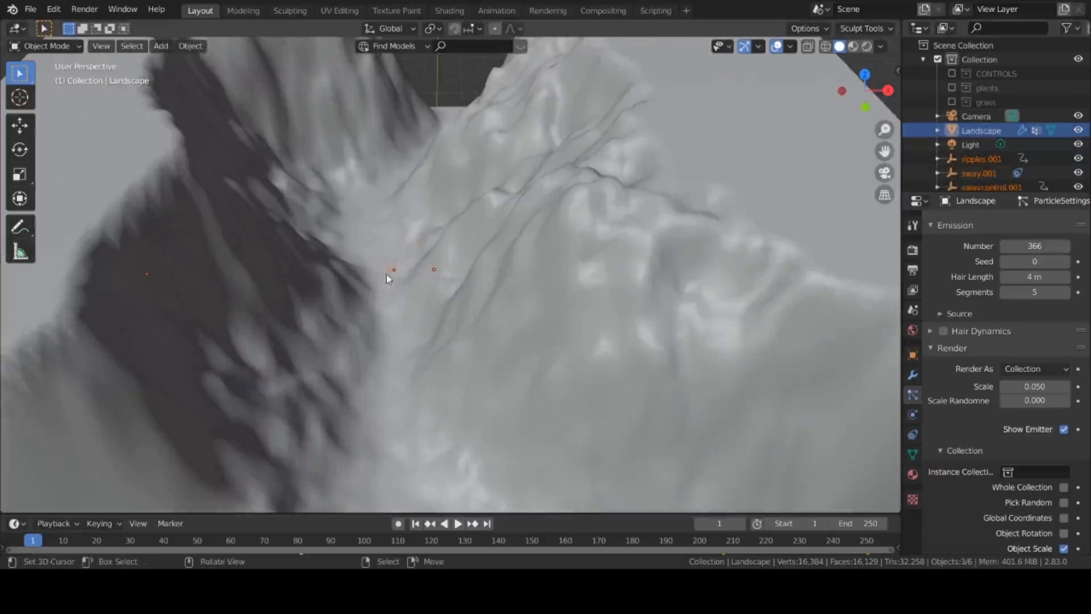
# - Assign grass as the hair particles' instance collection, with Pick Random and Object Rotation enabled
pyautogui.scroll(-5, 382, 274)
pyautogui.scroll(6, 421, 330)
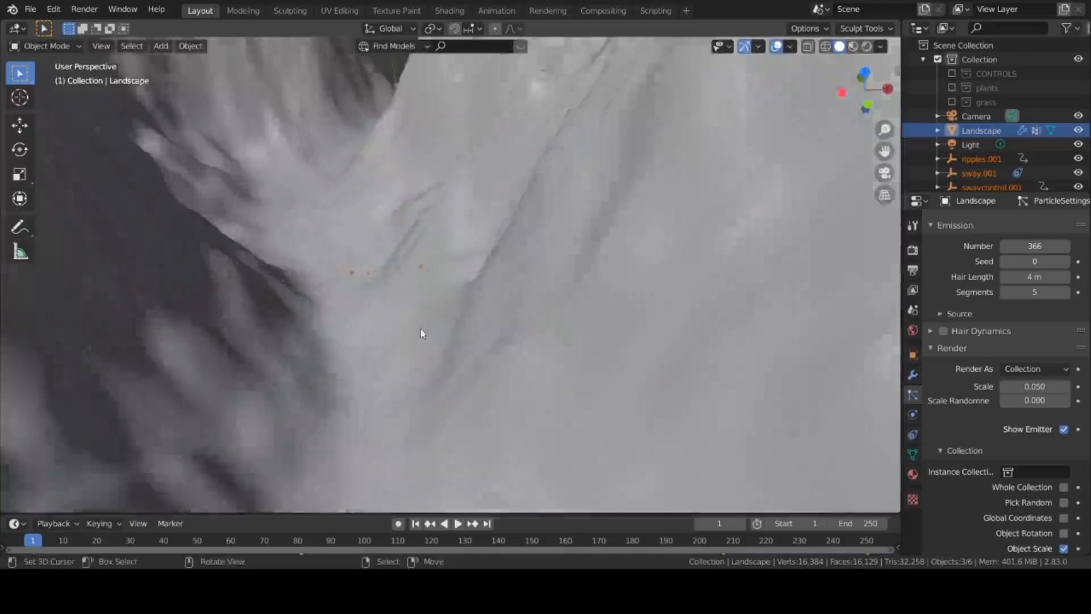
pyautogui.scroll(5, 420, 329)
pyautogui.moveTo(316, 332); pyautogui.dragTo(323, 342, button='middle')
pyautogui.scroll(-4, 323, 342)
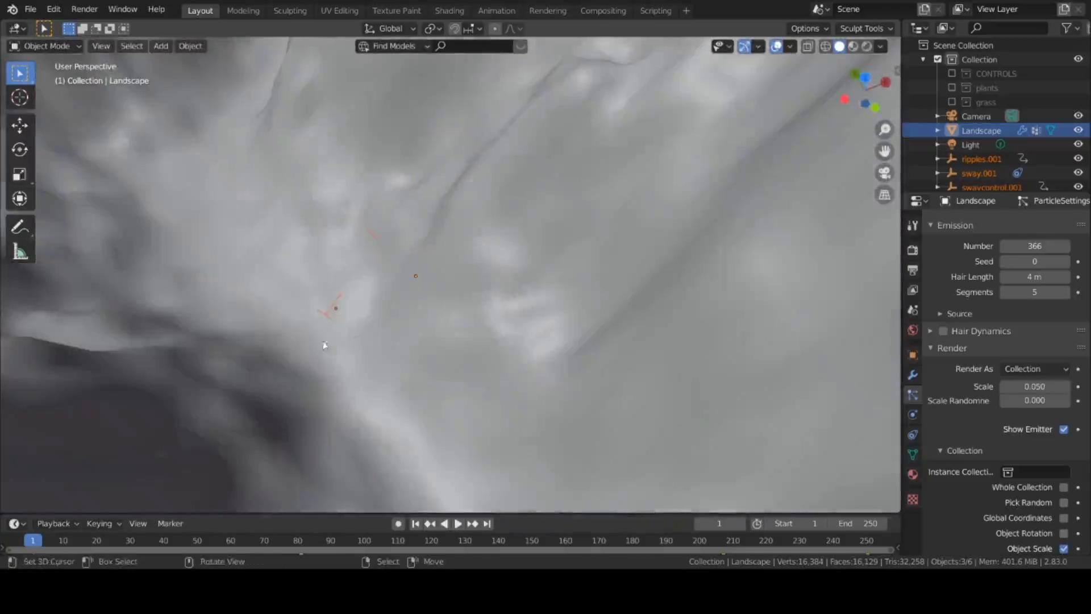
pyautogui.click(1044, 472)
pyautogui.click(943, 352)
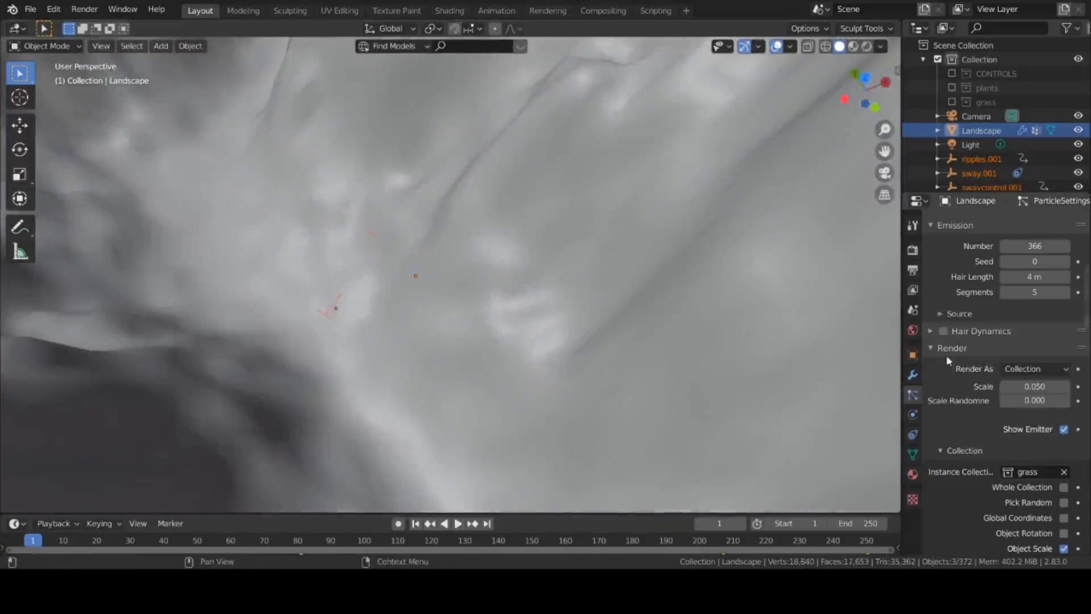
pyautogui.scroll(-1, 426, 400)
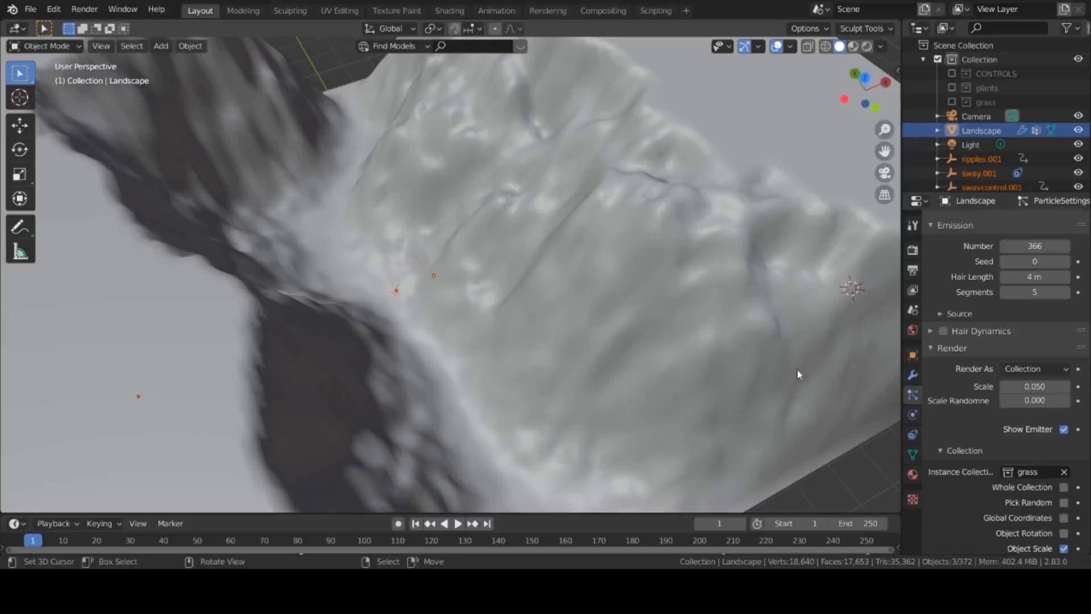
pyautogui.scroll(-2, 992, 474)
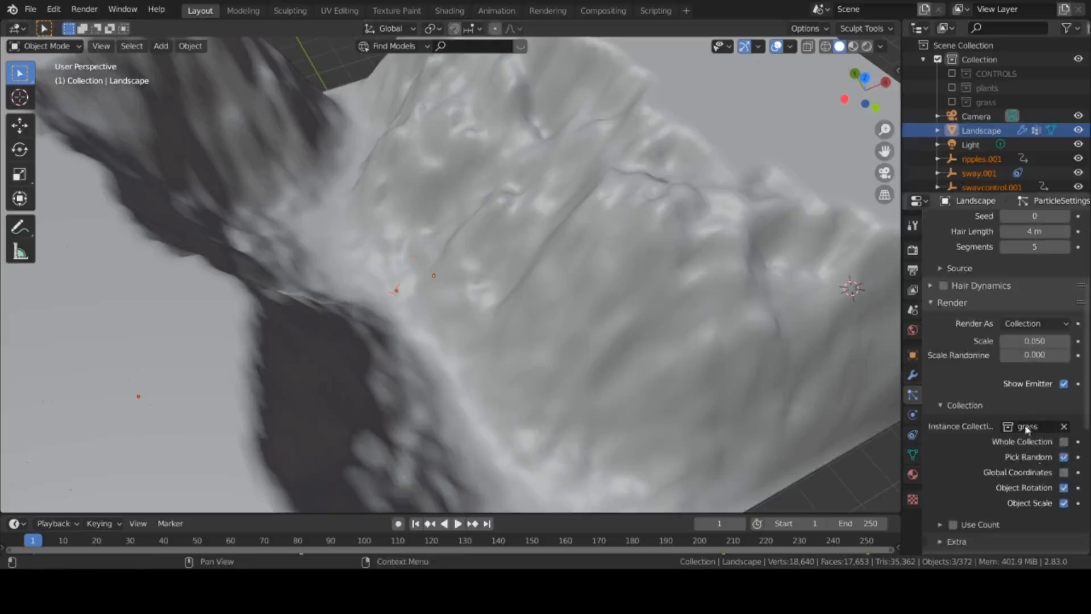
# - Set the render scale of the grass particles to 1.150
pyautogui.moveTo(1024, 339); pyautogui.dragTo(1065, 340)
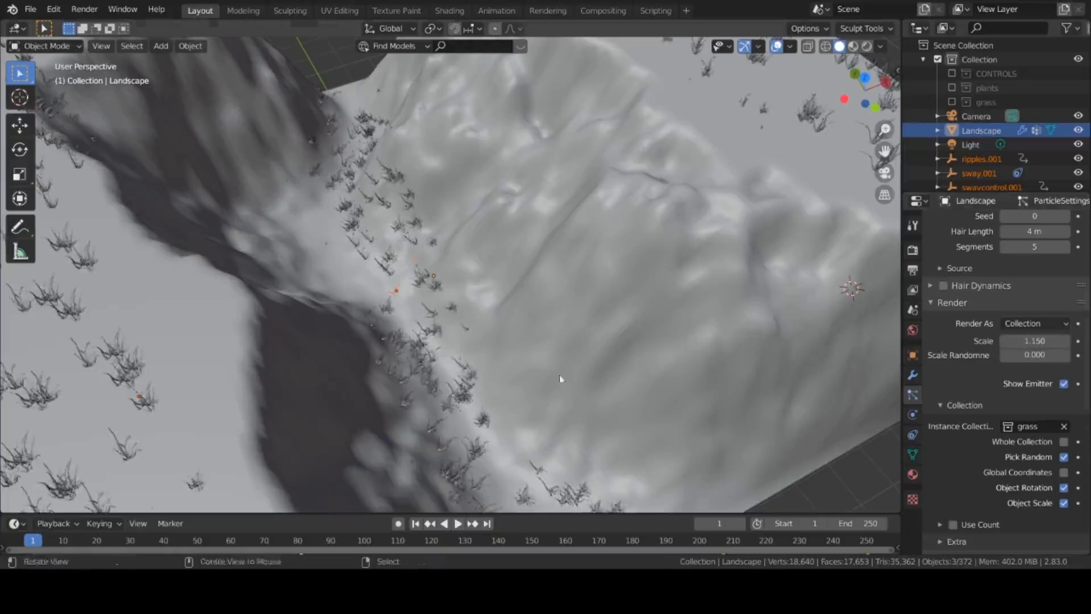
pyautogui.moveTo(561, 378); pyautogui.dragTo(510, 334, button='middle')
pyautogui.keyDown('shift'); pyautogui.moveTo(418, 301); pyautogui.dragTo(437, 342, button='middle'); pyautogui.keyUp('shift')
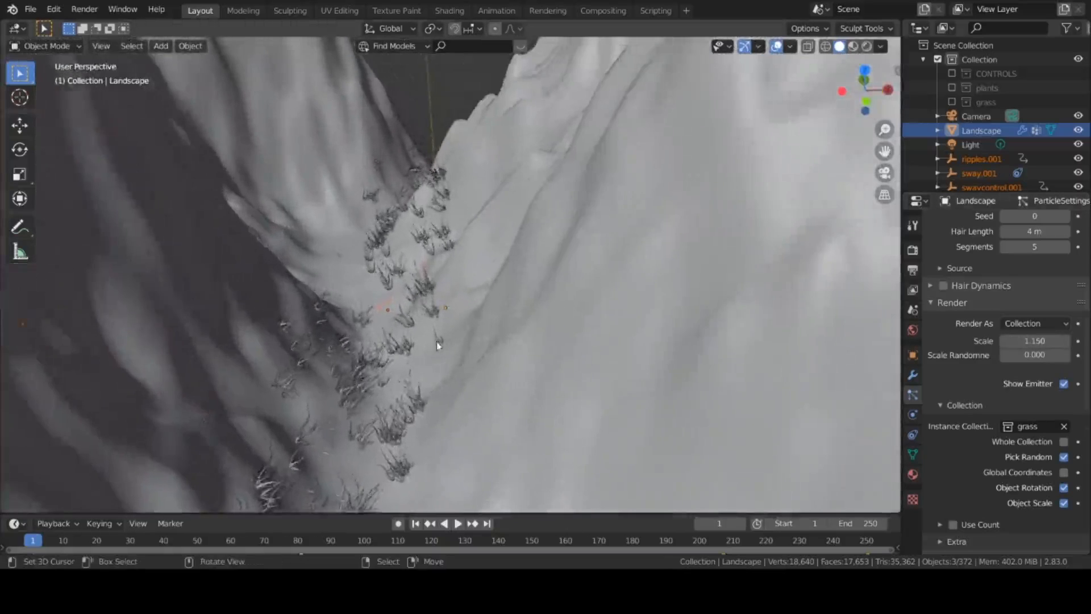
pyautogui.scroll(1, 435, 341)
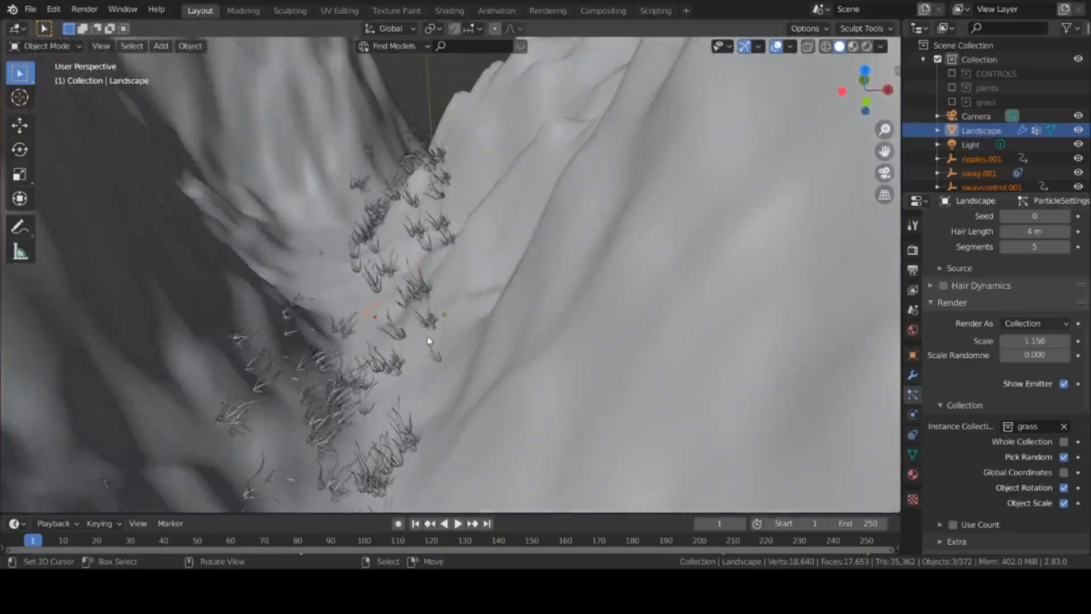
# - Play the animation, deselect all objects and examine the swaying grass along the gully floor and on the plateau
pyautogui.click(457, 523)
pyautogui.scroll(3, 352, 392)
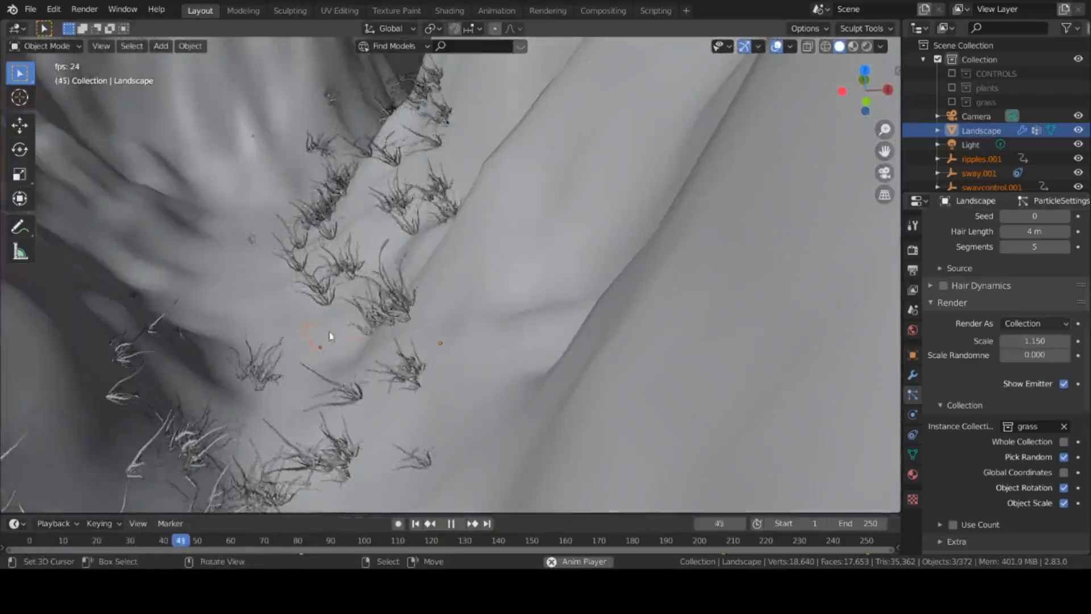
pyautogui.scroll(1, 366, 318)
pyautogui.hotkey('alt', 'a')
pyautogui.scroll(-6, 380, 314)
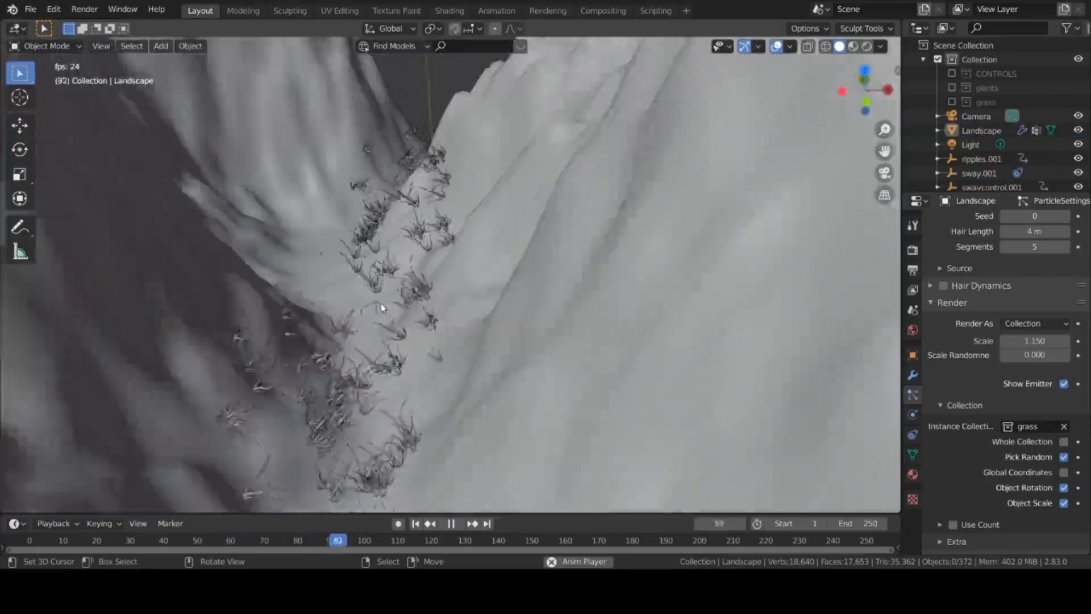
pyautogui.scroll(2, 443, 373)
pyautogui.keyDown('shift'); pyautogui.moveTo(445, 375); pyautogui.dragTo(193, 469, button='middle'); pyautogui.keyUp('shift')
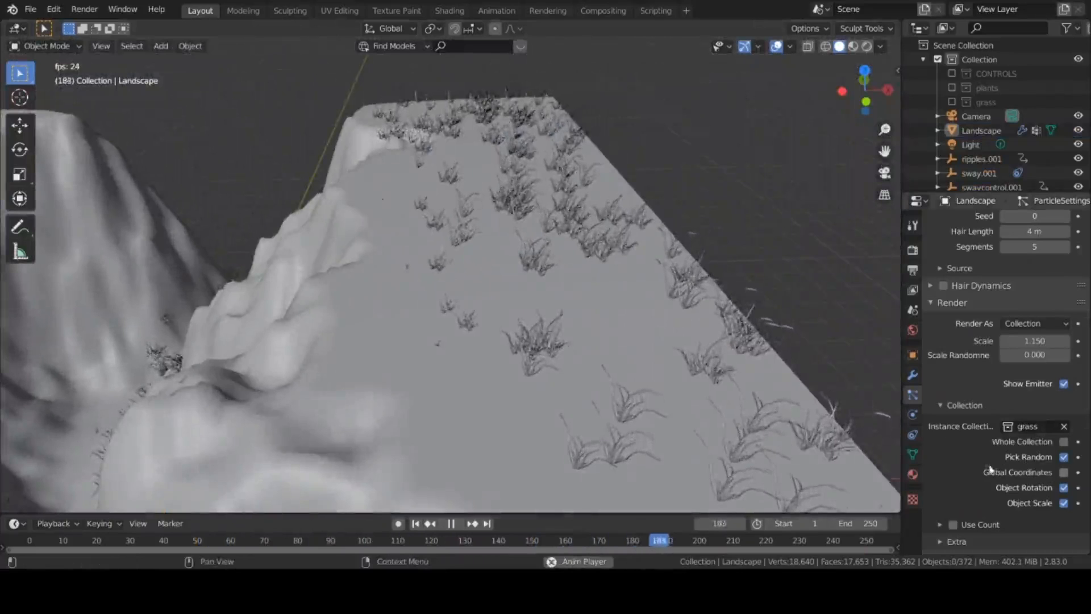
# - Enable Use Count for the grass instances and inspect the mix of grass types on the plateau
pyautogui.scroll(-4, 1000, 449)
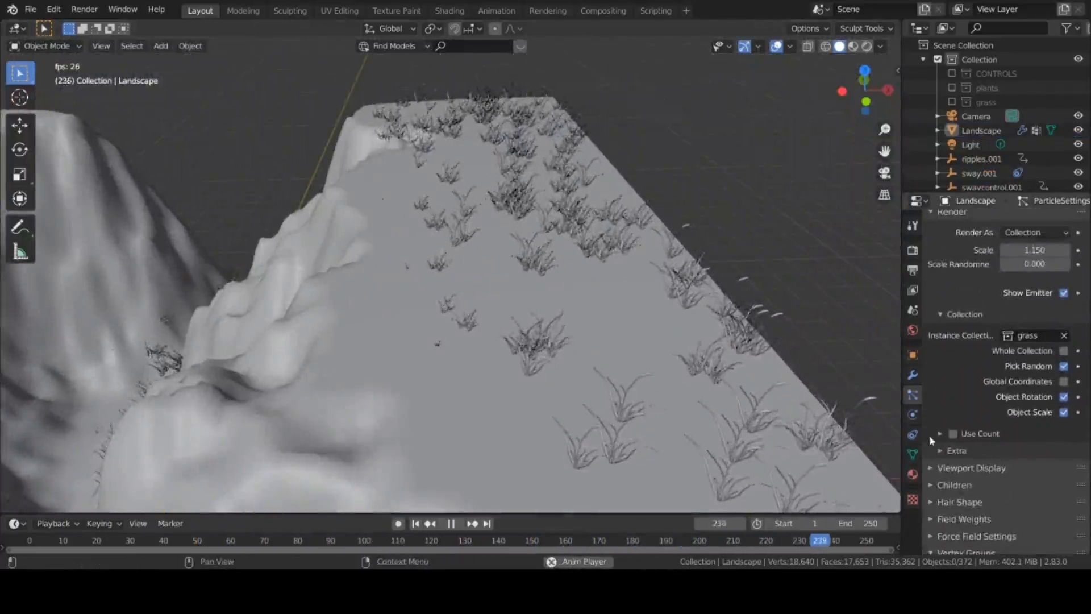
pyautogui.click(954, 433)
pyautogui.click(954, 434)
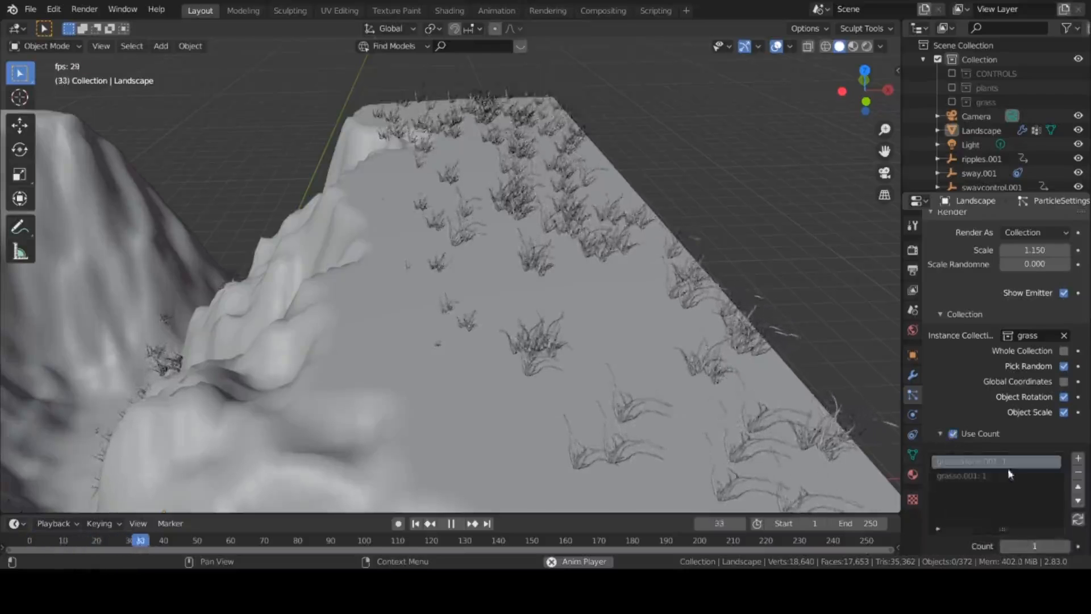
pyautogui.scroll(-1, 1008, 472)
pyautogui.scroll(4, 705, 446)
pyautogui.keyDown('shift'); pyautogui.moveTo(666, 445); pyautogui.dragTo(413, 422, button='middle'); pyautogui.keyUp('shift')
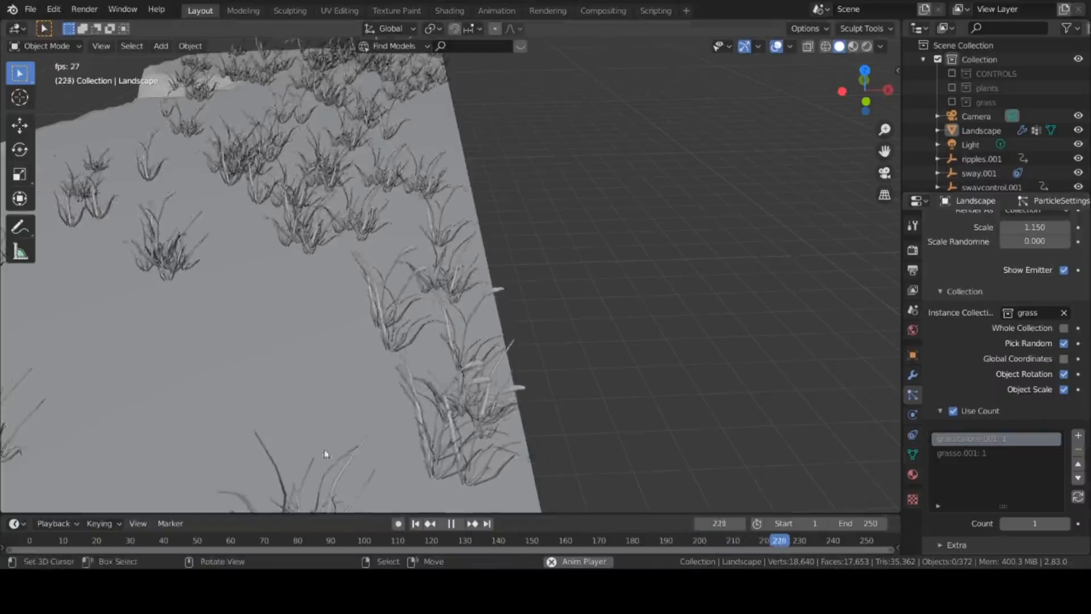
pyautogui.scroll(-3, 352, 432)
pyautogui.scroll(6, 375, 386)
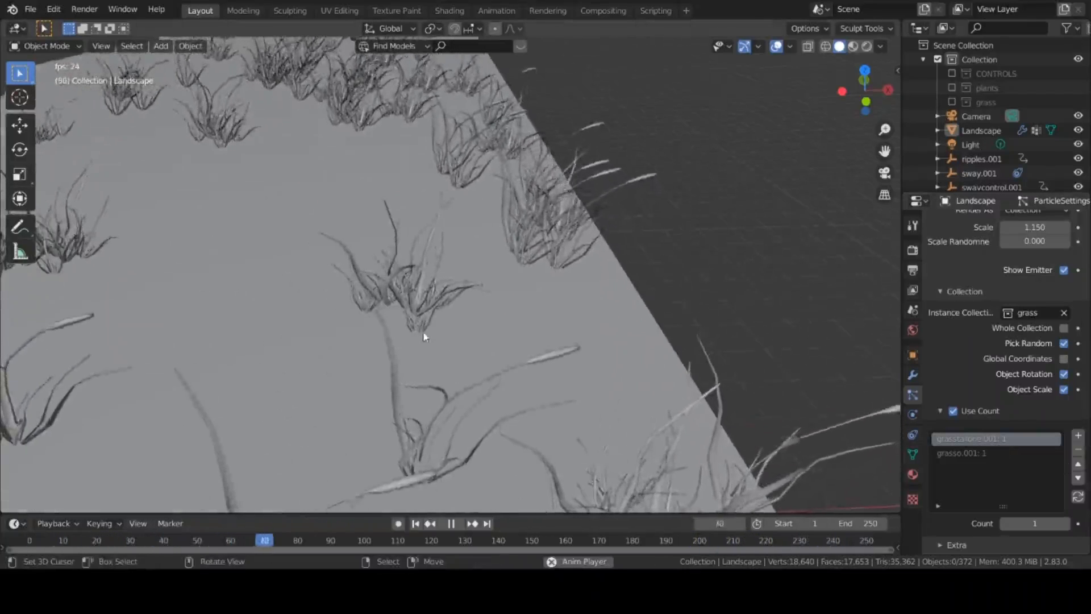
pyautogui.scroll(-4, 420, 336)
pyautogui.moveTo(370, 370); pyautogui.dragTo(409, 373, button='middle')
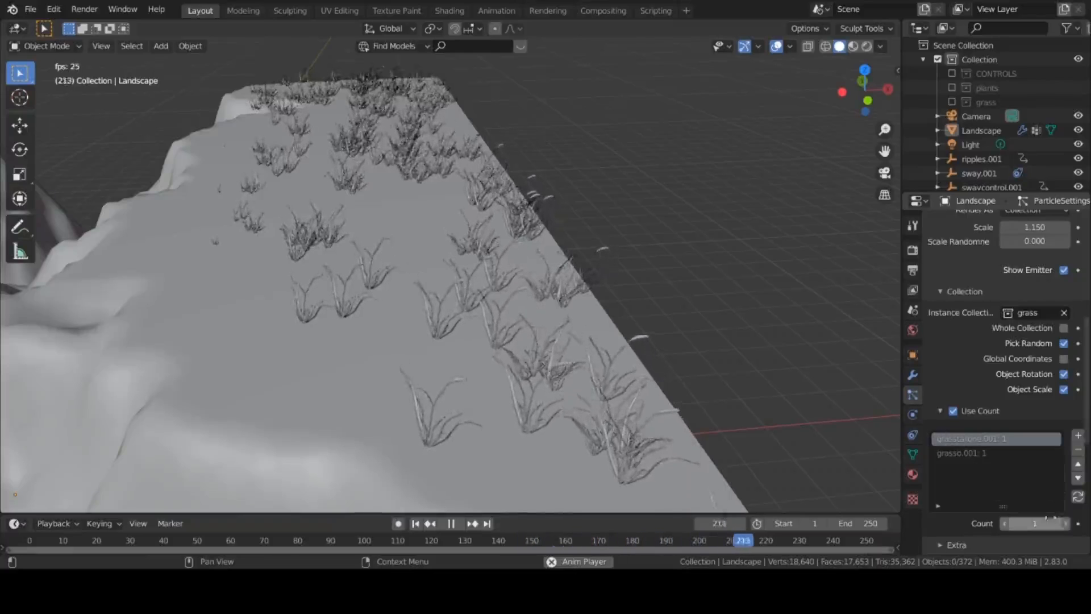
# - Set the instance count to 2 for grasstallone.001 and to 21 for grasso.001
pyautogui.click(1066, 524)
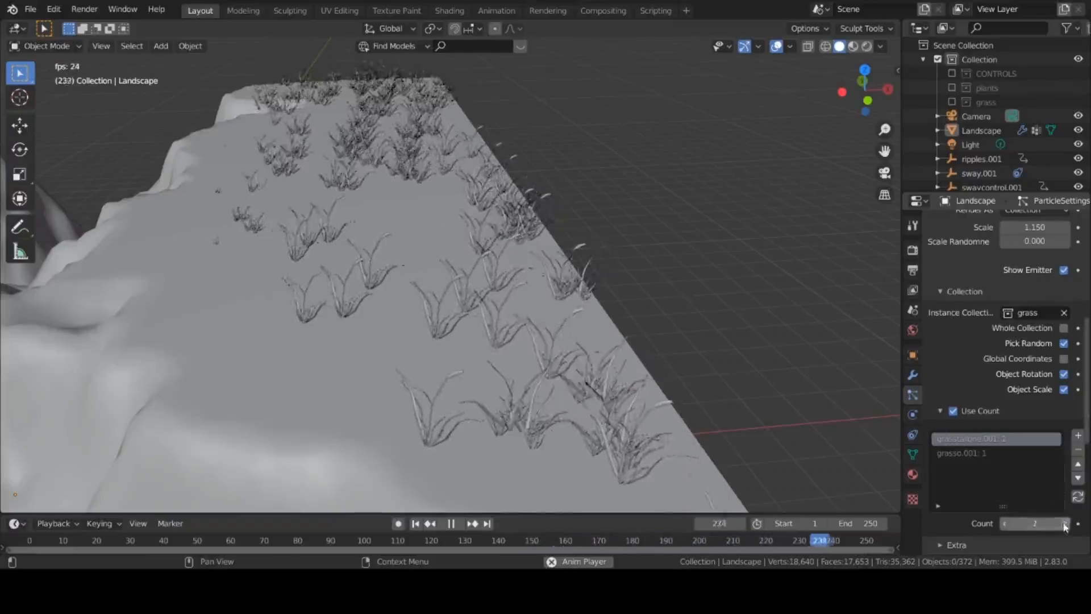
pyautogui.click(949, 453)
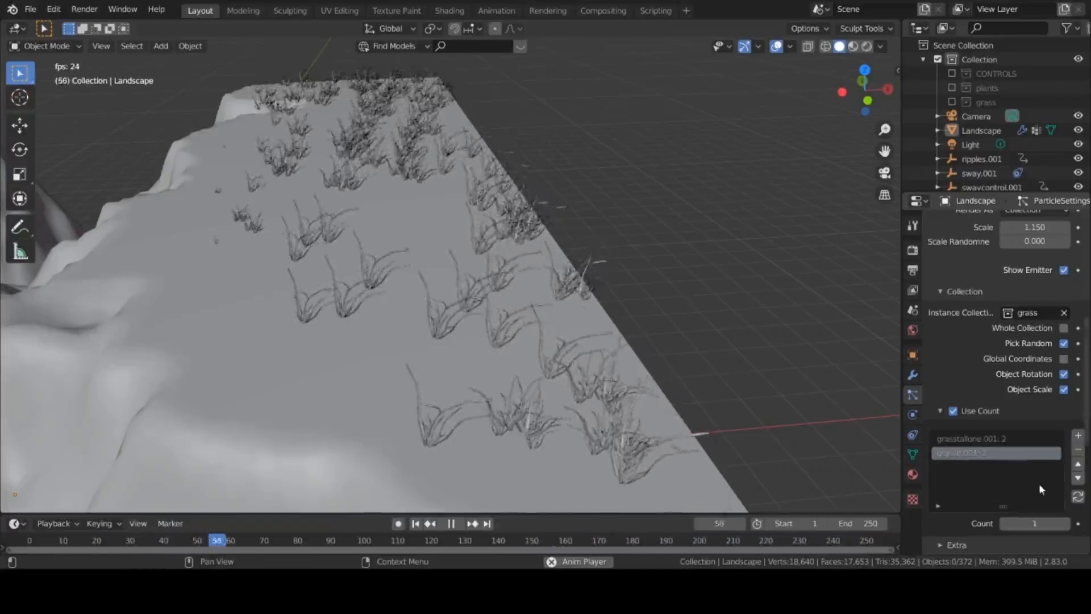
pyautogui.moveTo(1060, 522); pyautogui.dragTo(1075, 523)
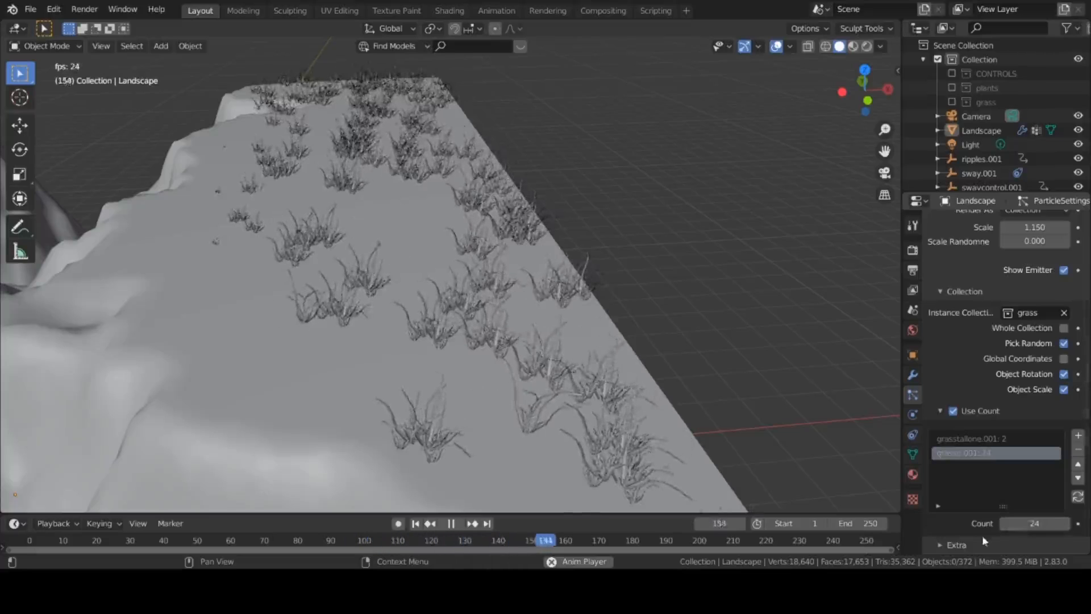
pyautogui.click(1005, 523)
pyautogui.click(1005, 525)
pyautogui.click(1004, 526)
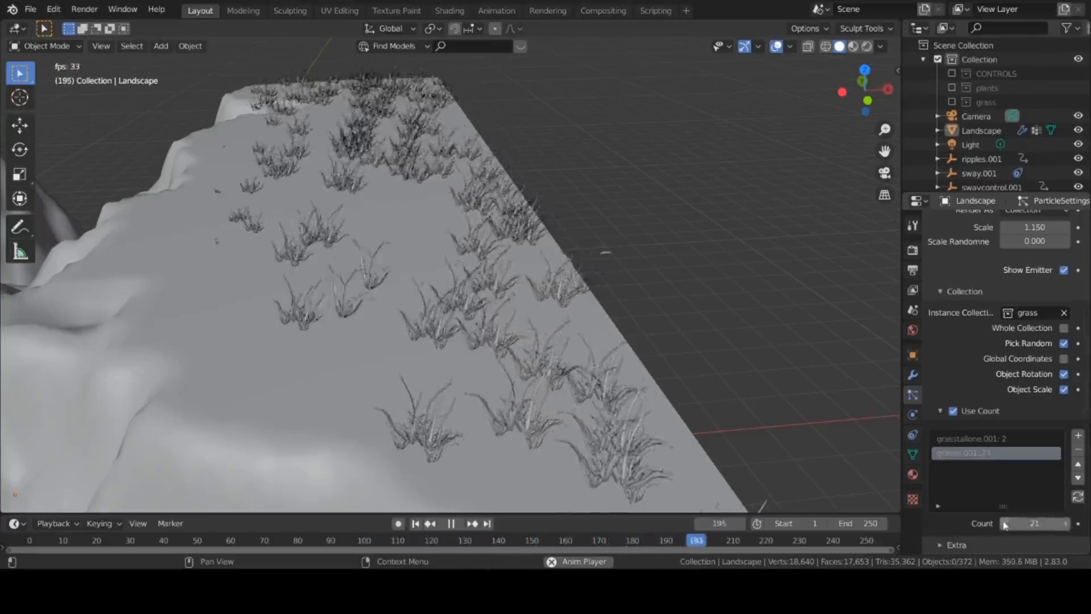
# - Enable the advanced hair settings and particle rotation, with both Phase and Randomize Phase set to 0.683
pyautogui.moveTo(418, 353); pyautogui.dragTo(755, 366, button='middle')
pyautogui.scroll(3, 978, 291)
pyautogui.scroll(8, 977, 291)
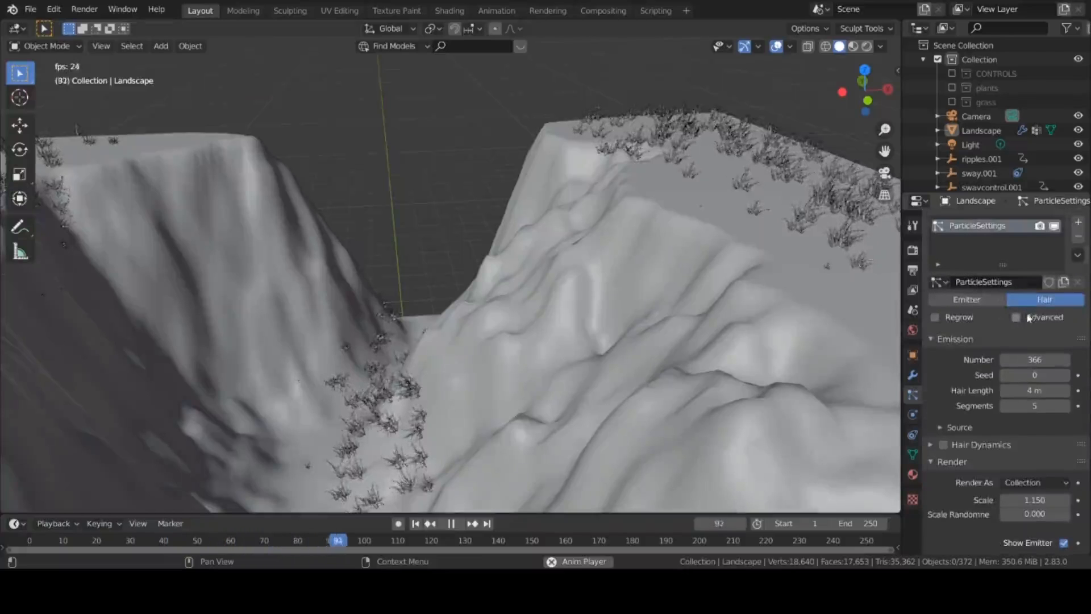
pyautogui.click(1015, 317)
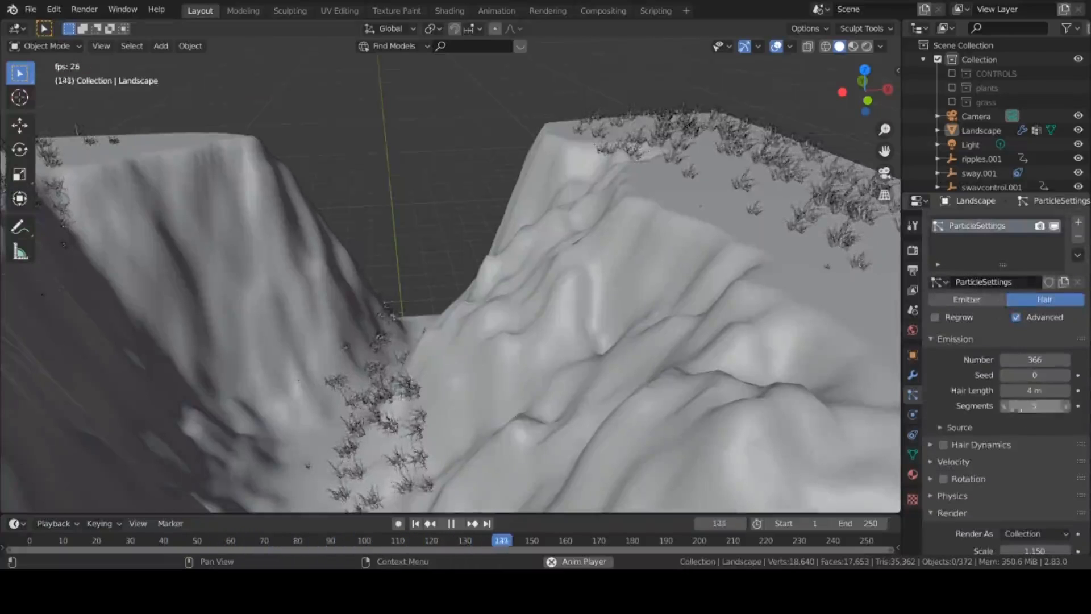
pyautogui.scroll(-2, 1009, 431)
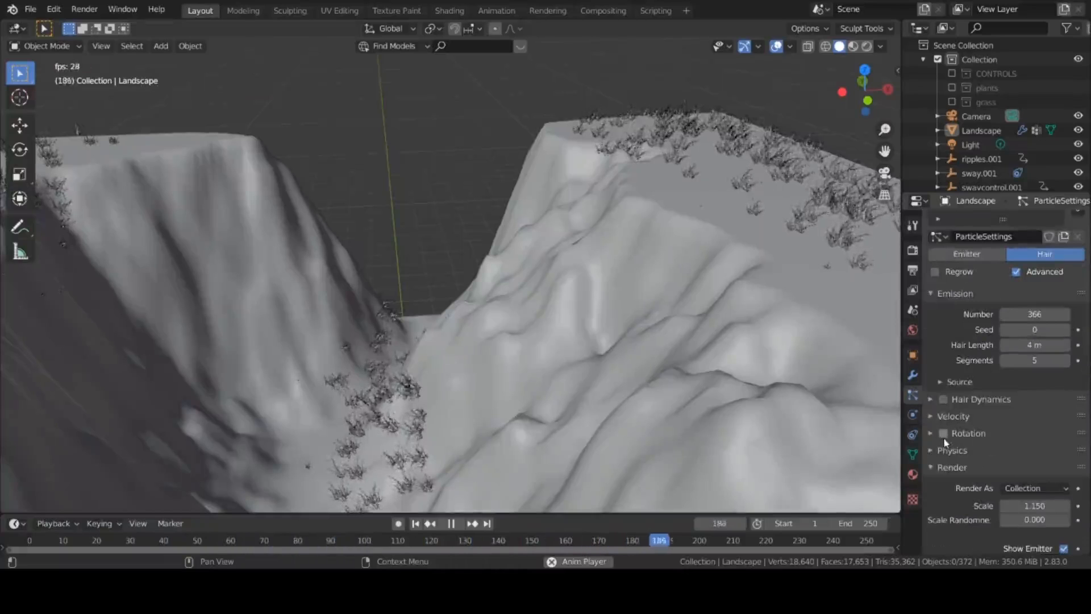
pyautogui.click(937, 435)
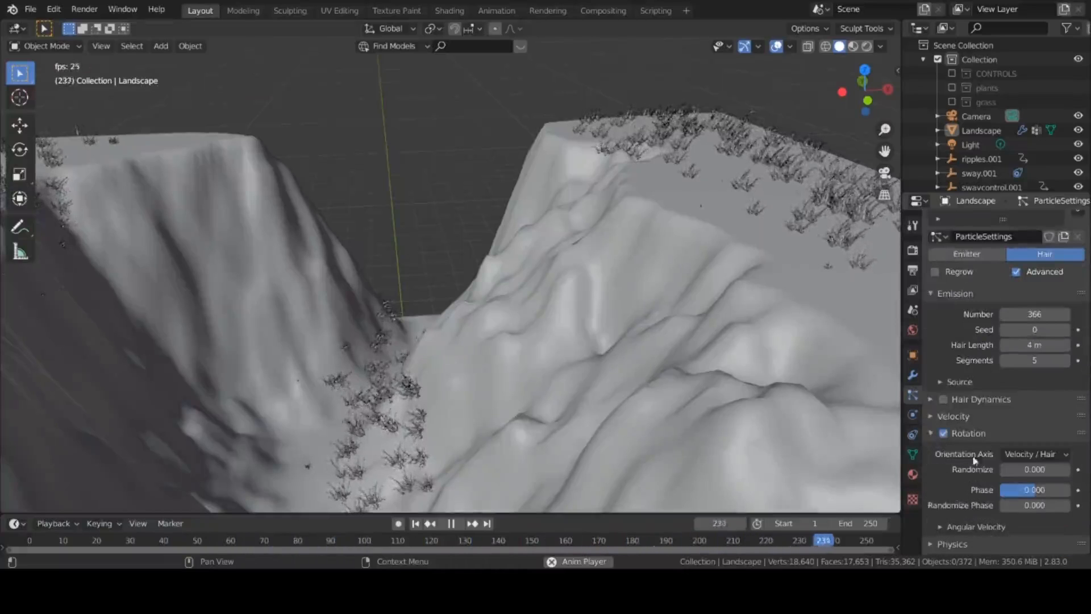
pyautogui.moveTo(1023, 495); pyautogui.dragTo(1056, 506)
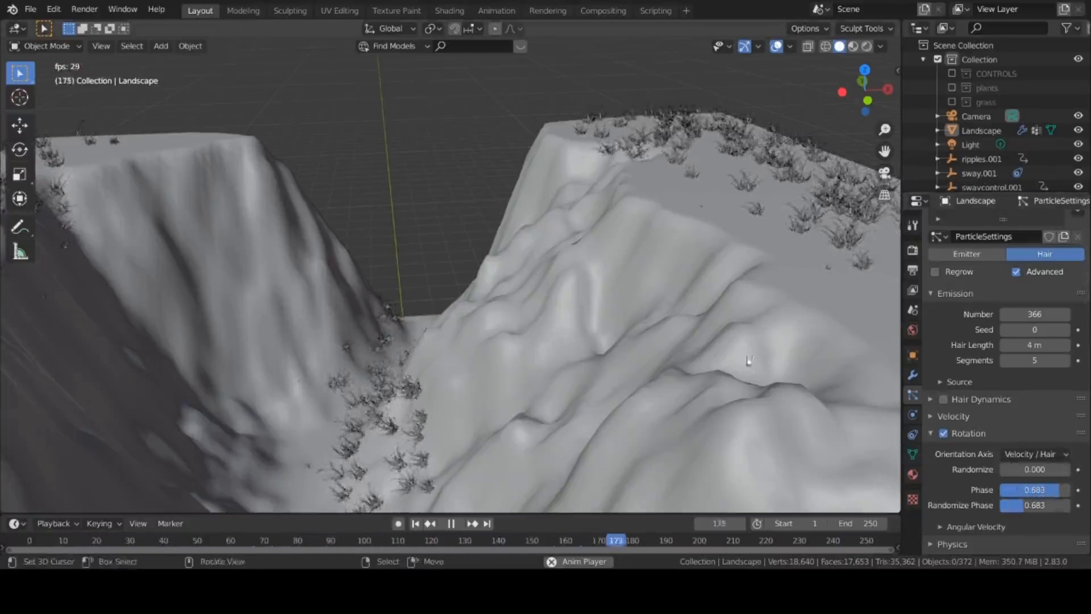
# - Set the number of emitted hair particles to 426
pyautogui.scroll(3, 714, 312)
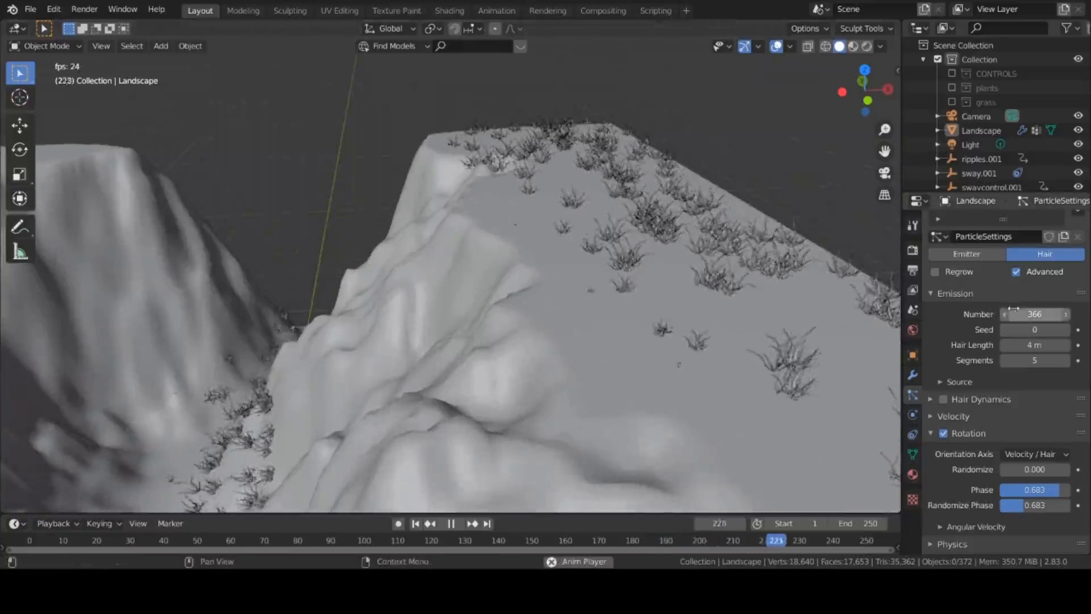
pyautogui.moveTo(1013, 309); pyautogui.dragTo(1037, 309)
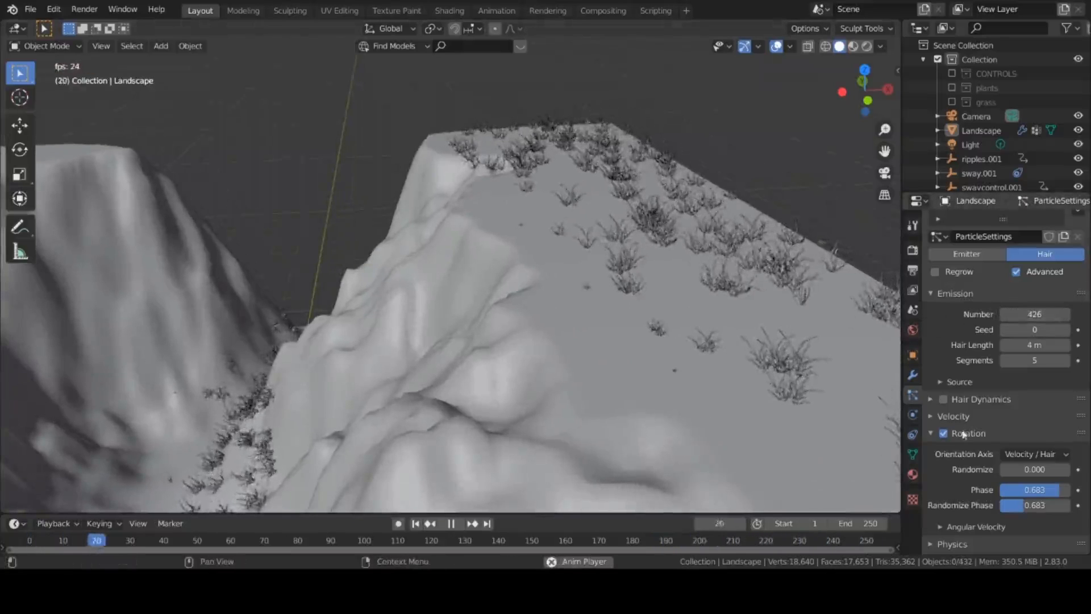
pyautogui.scroll(-20, 1021, 478)
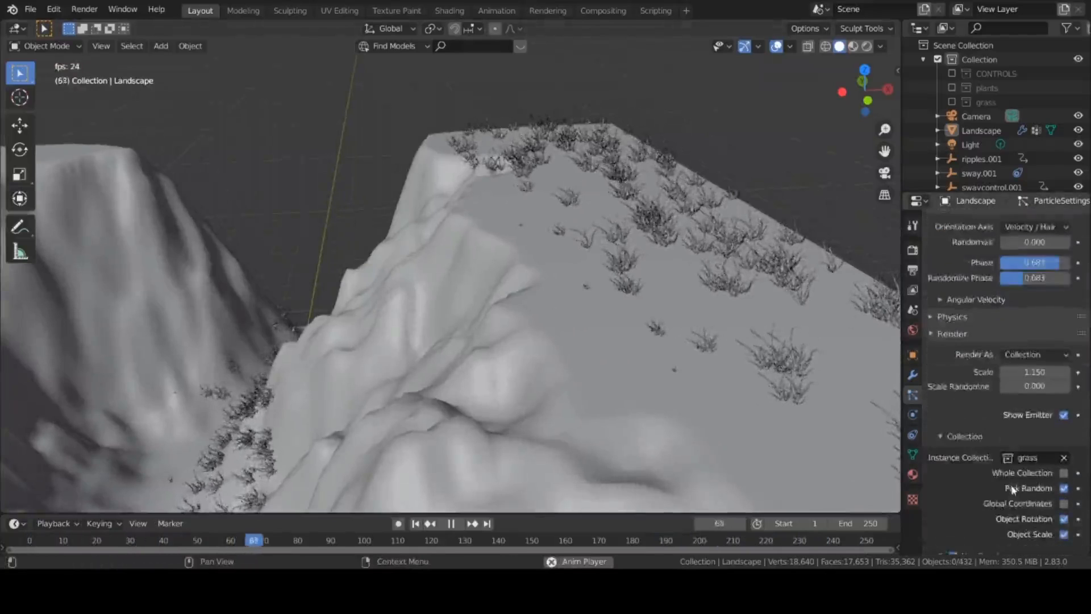
pyautogui.scroll(-8, 1002, 474)
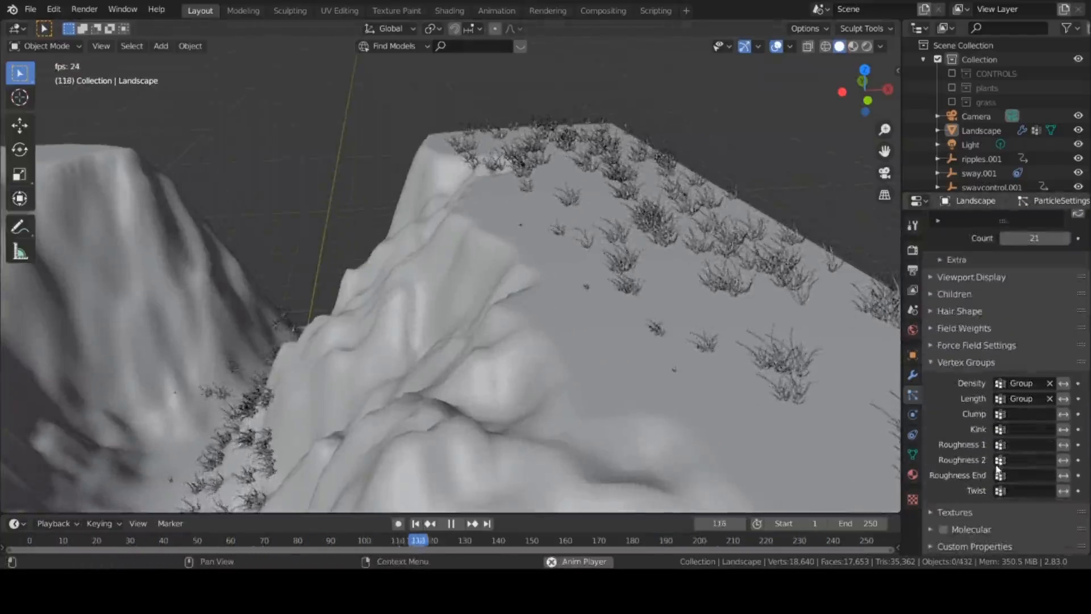
# - Generate interpolated children for the grass hair, with a display amount of 7 and a render amount of 6
pyautogui.scroll(2, 967, 443)
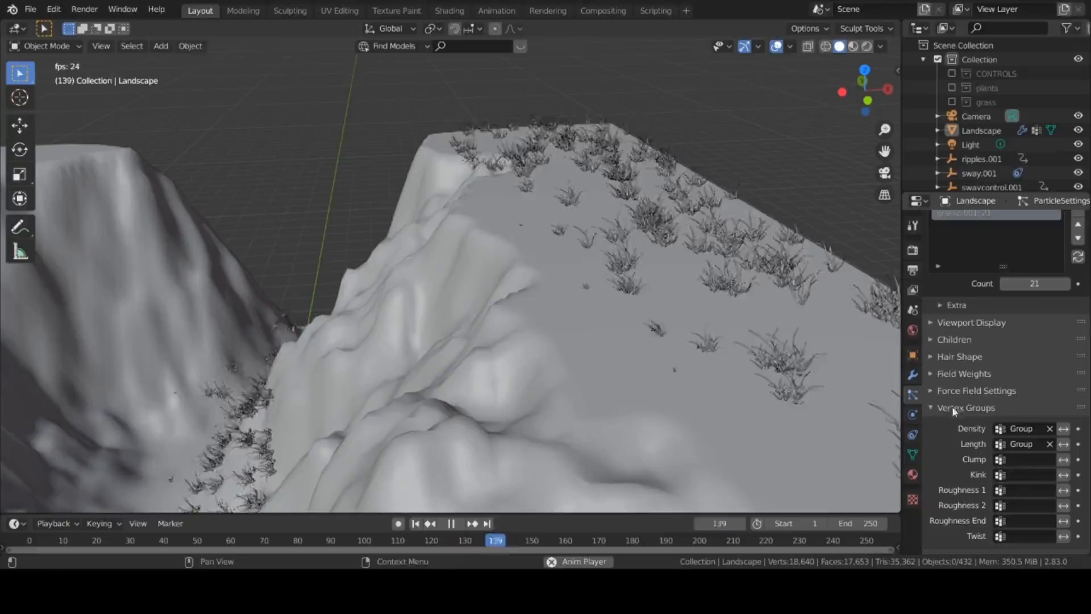
pyautogui.click(933, 341)
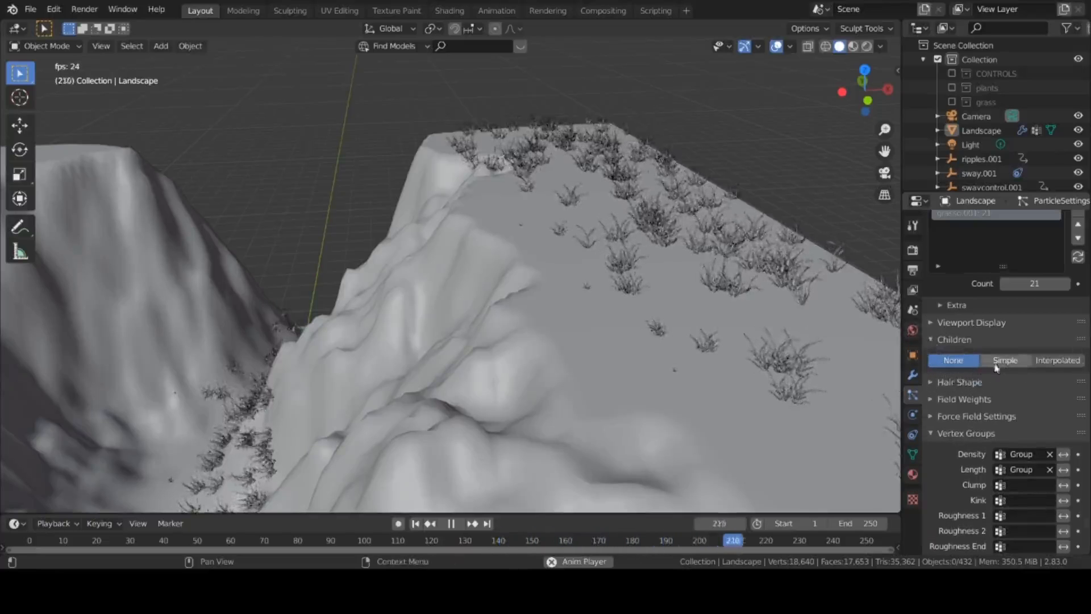
pyautogui.click(1057, 360)
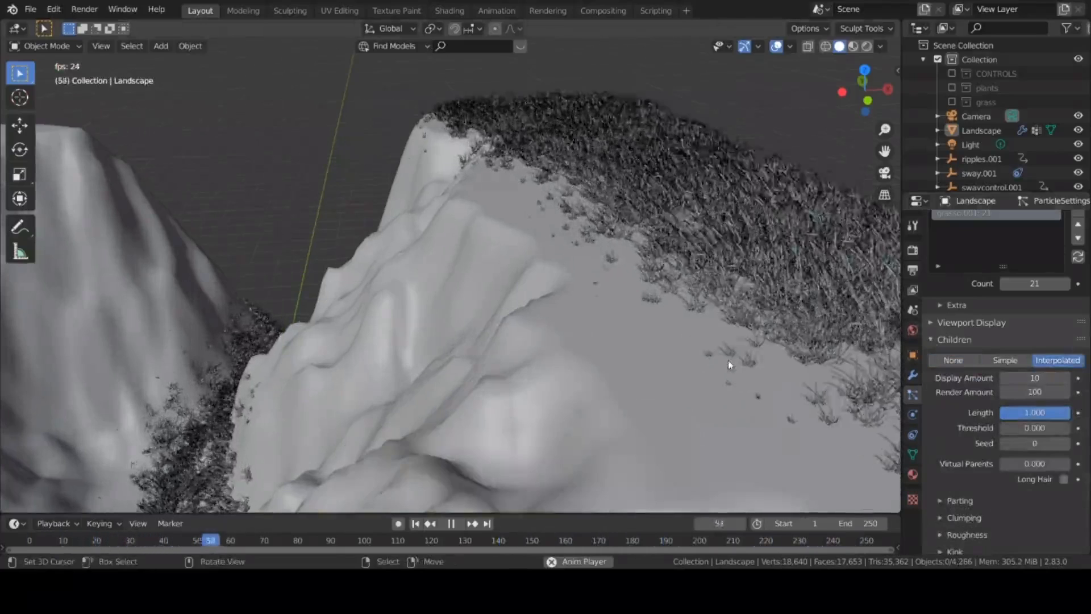
pyautogui.moveTo(692, 338); pyautogui.dragTo(587, 347, button='middle')
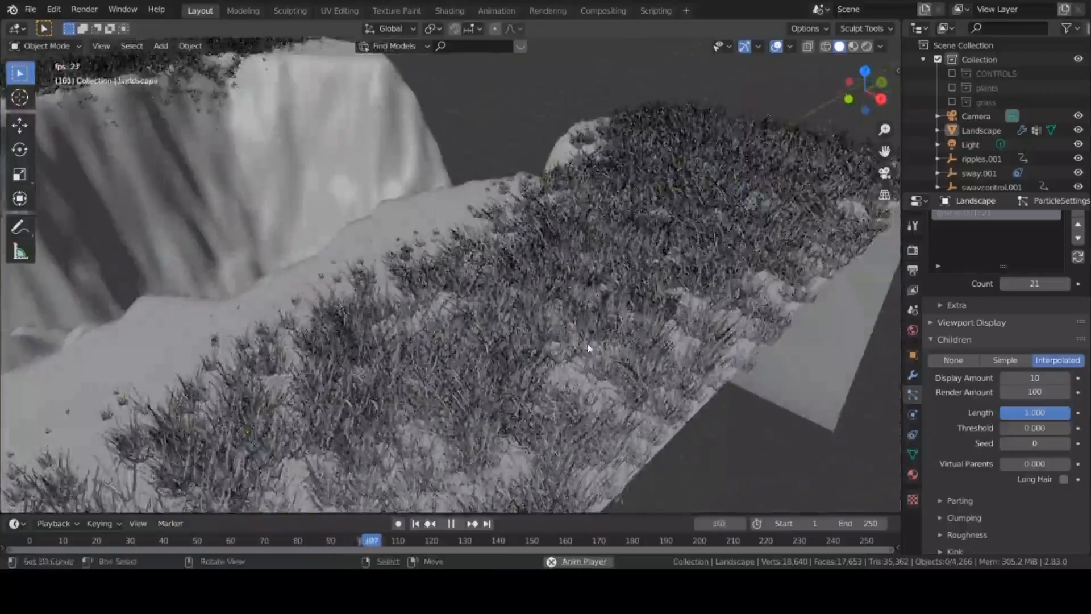
pyautogui.scroll(2, 591, 345)
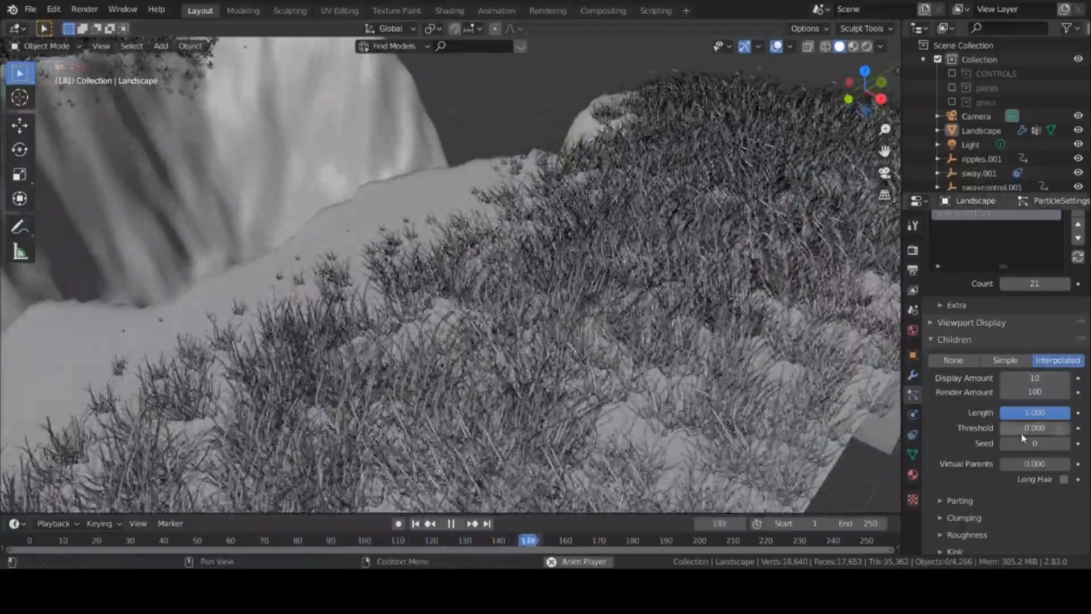
pyautogui.moveTo(1034, 380)
pyautogui.mouseDown()
pyautogui.moveTo(1008, 380)
pyautogui.moveTo(1034, 380)
pyautogui.mouseUp()
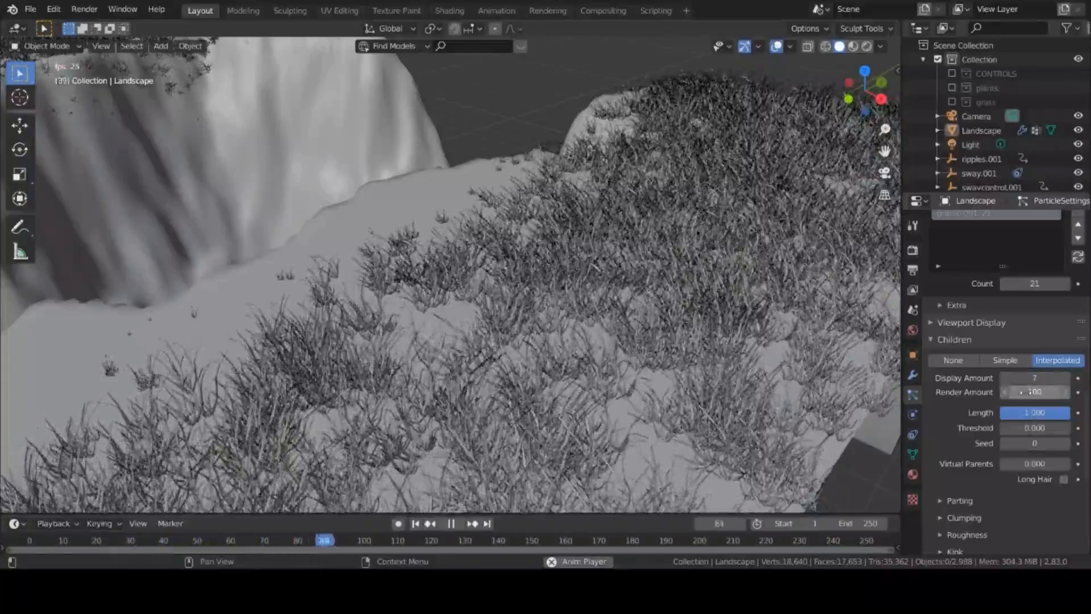
pyautogui.moveTo(1030, 392); pyautogui.dragTo(999, 392)
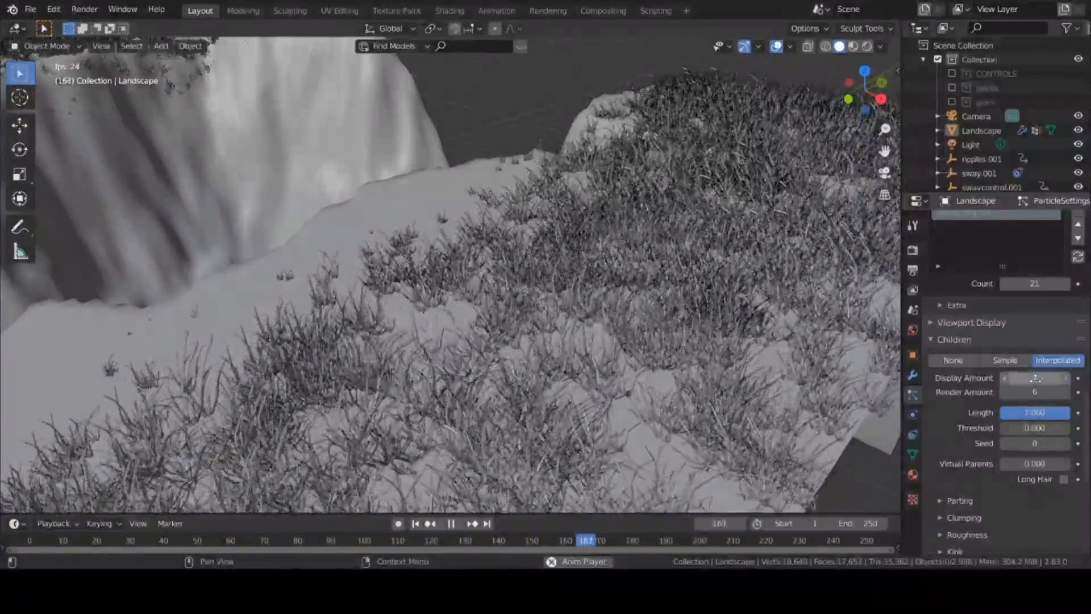
# - Inspect the density and coverage of the child grass along the gully floor and on both plateaus
pyautogui.scroll(-4, 631, 409)
pyautogui.keyDown('shift'); pyautogui.moveTo(562, 325); pyautogui.dragTo(790, 392, button='middle'); pyautogui.keyUp('shift')
pyautogui.scroll(4, 790, 392)
pyautogui.keyDown('shift'); pyautogui.moveTo(120, 310); pyautogui.dragTo(203, 321, button='middle'); pyautogui.keyUp('shift')
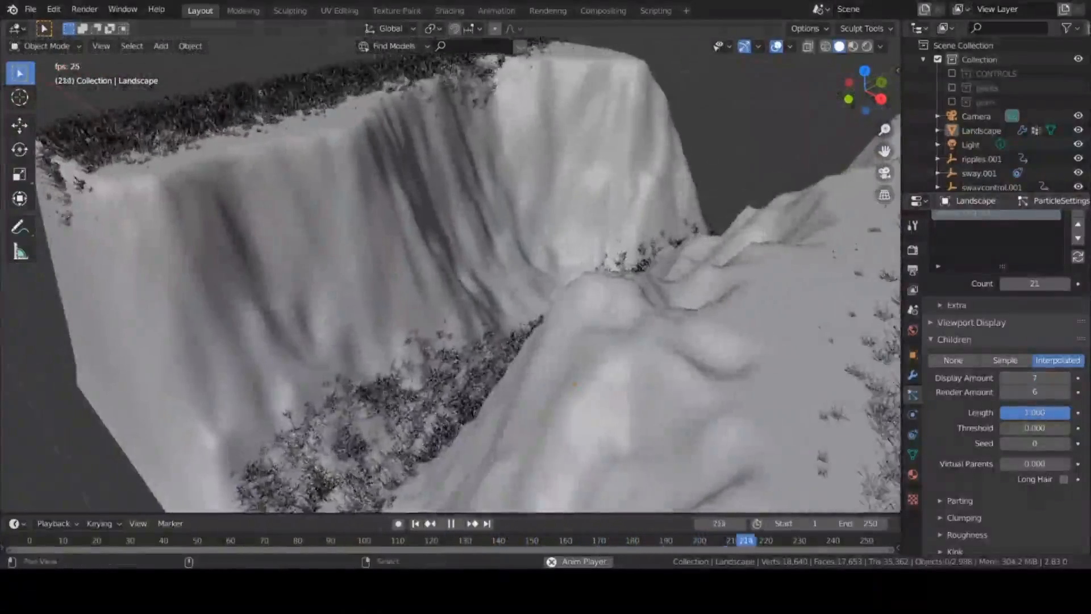
pyautogui.scroll(4, 538, 314)
pyautogui.keyDown('shift'); pyautogui.moveTo(385, 284); pyautogui.dragTo(562, 159, button='middle'); pyautogui.keyUp('shift')
pyautogui.scroll(2, 575, 265)
pyautogui.scroll(3, 585, 336)
pyautogui.keyDown('shift'); pyautogui.moveTo(585, 336); pyautogui.dragTo(560, 131, button='middle'); pyautogui.keyUp('shift')
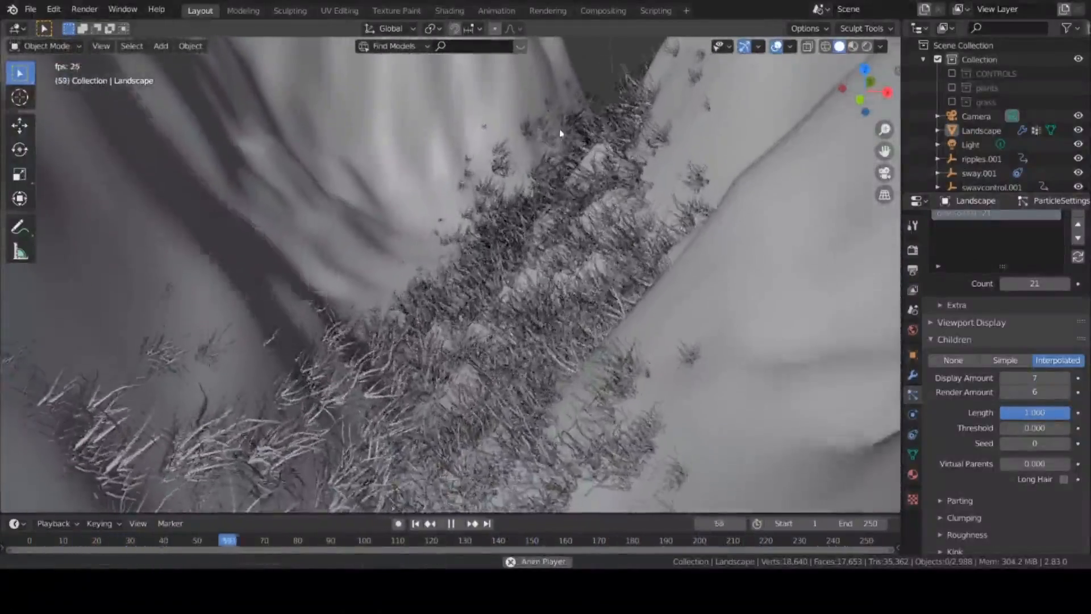
pyautogui.scroll(-4, 462, 343)
pyautogui.scroll(-3, 499, 358)
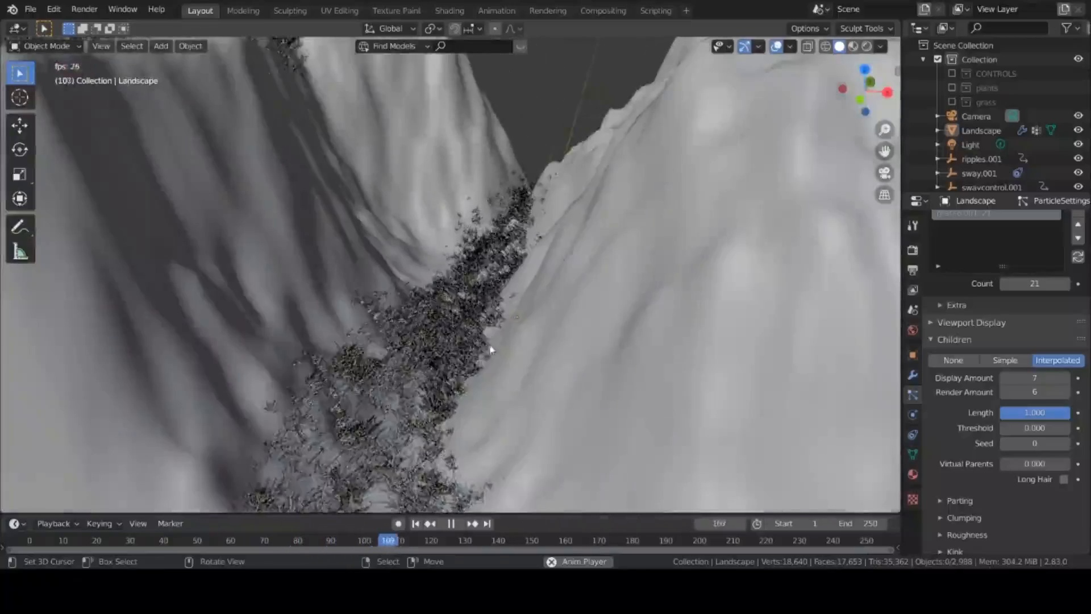
pyautogui.scroll(-4, 390, 375)
pyautogui.scroll(1, 382, 424)
pyautogui.scroll(3, 375, 435)
pyautogui.scroll(-5, 370, 421)
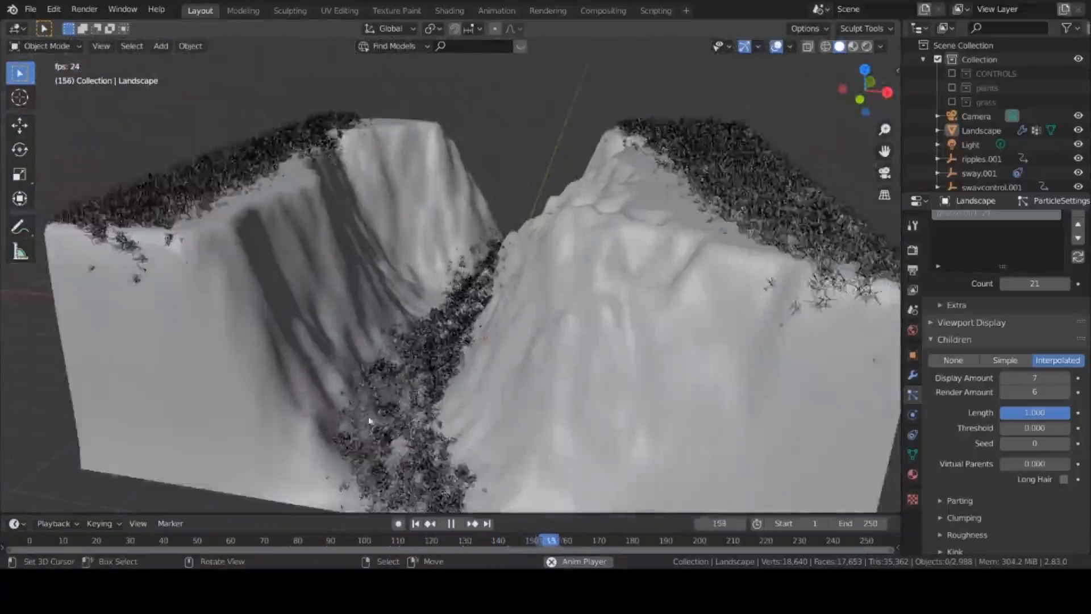
pyautogui.moveTo(375, 386); pyautogui.dragTo(382, 423, button='middle')
pyautogui.scroll(2, 377, 433)
pyautogui.scroll(3, 376, 433)
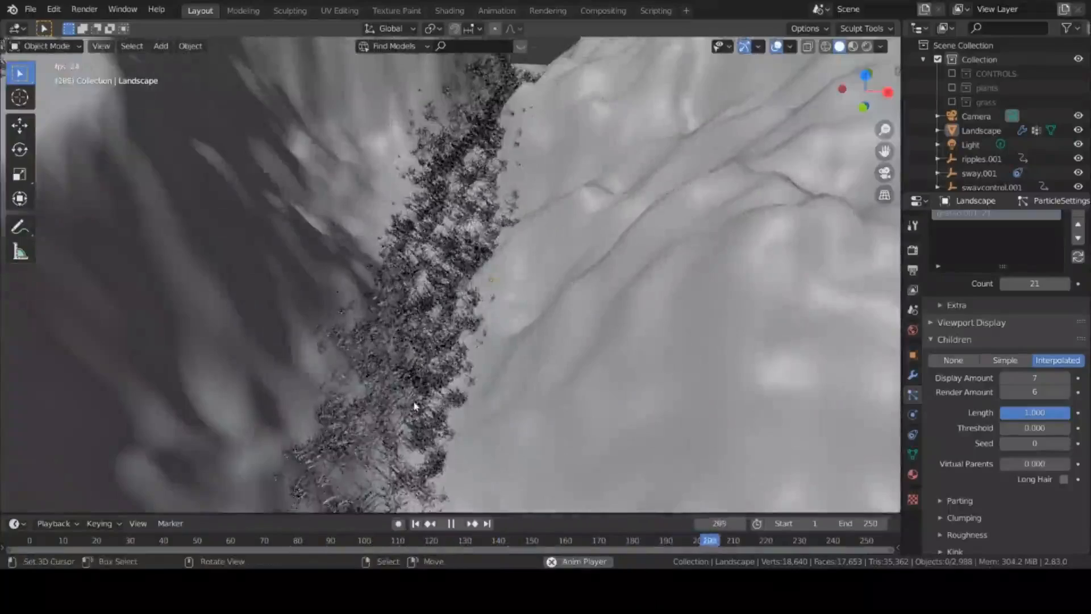
pyautogui.scroll(-3, 417, 411)
pyautogui.scroll(6, 523, 341)
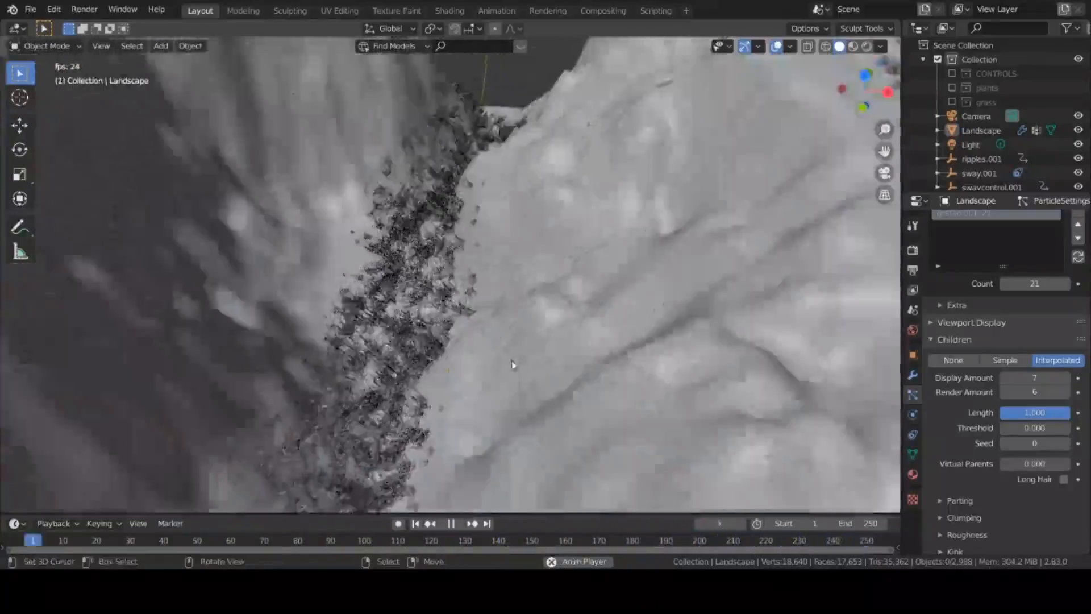
pyautogui.scroll(-6, 460, 375)
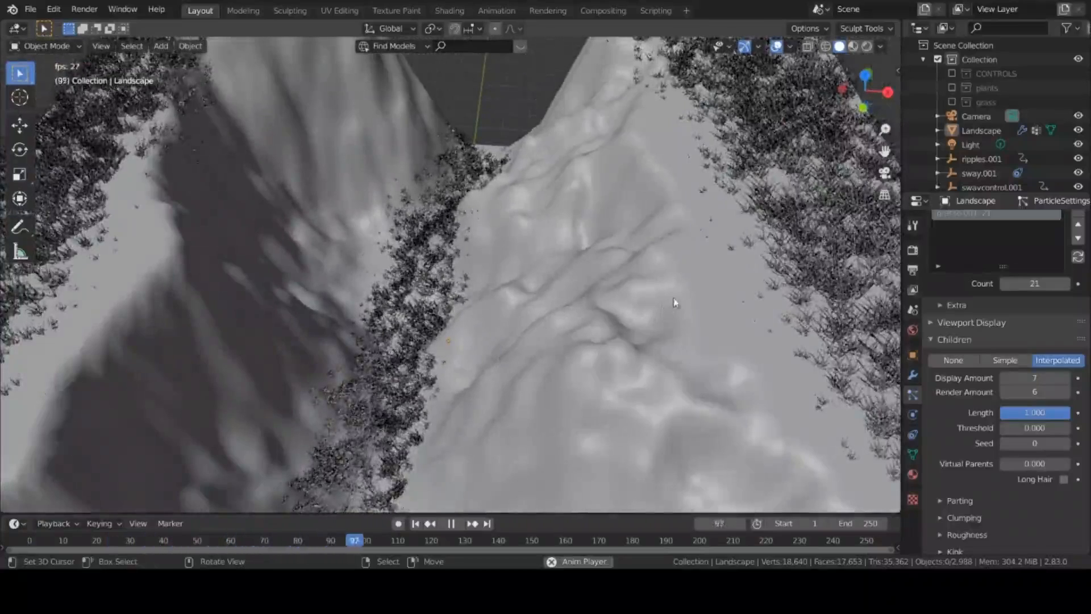
# - Add a second particle system to the landscape as Hair, with the number of particles set to 117
pyautogui.scroll(7, 1000, 278)
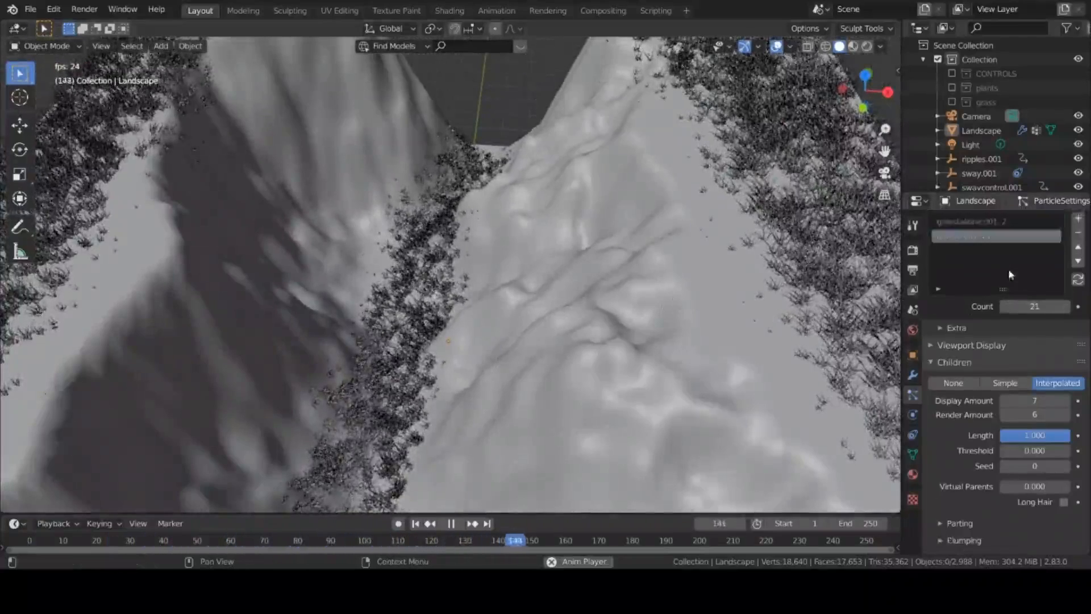
pyautogui.scroll(12, 1010, 276)
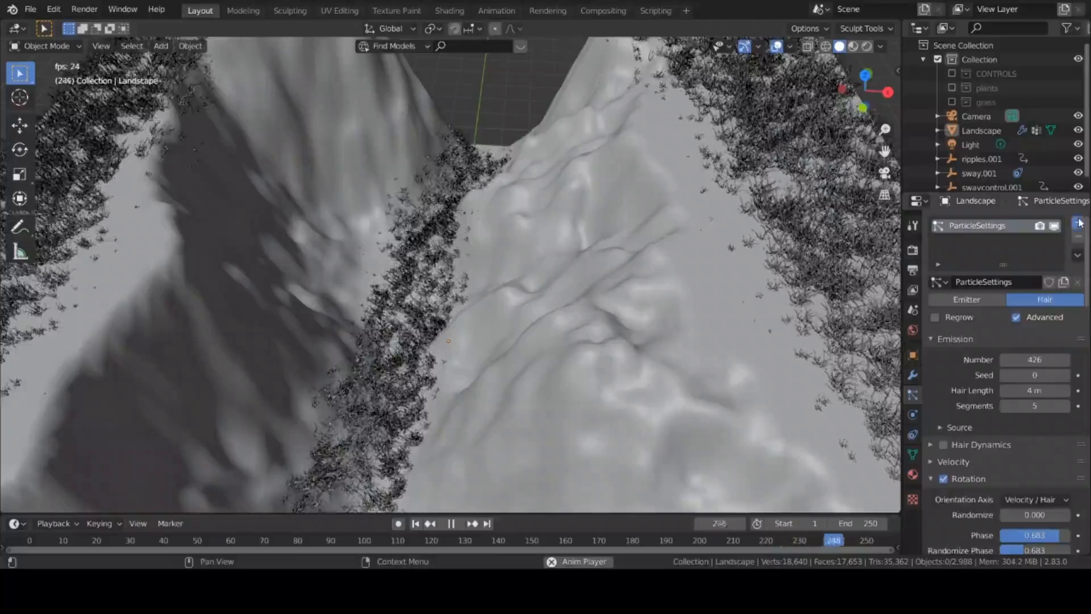
pyautogui.click(1079, 223)
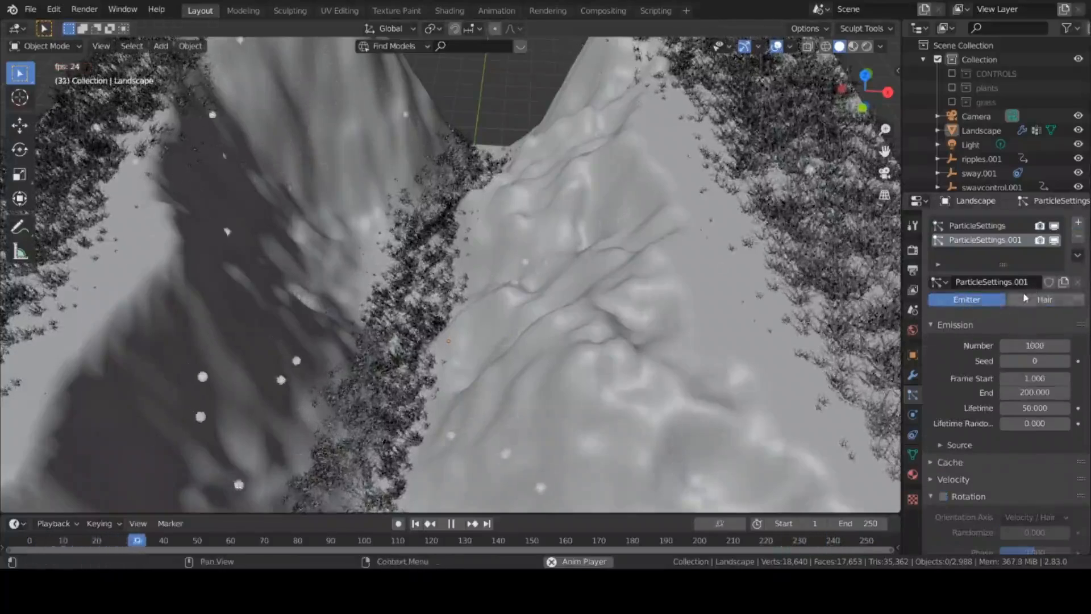
pyautogui.click(1032, 299)
pyautogui.moveTo(1035, 361); pyautogui.dragTo(998, 360)
pyautogui.scroll(-4, 989, 496)
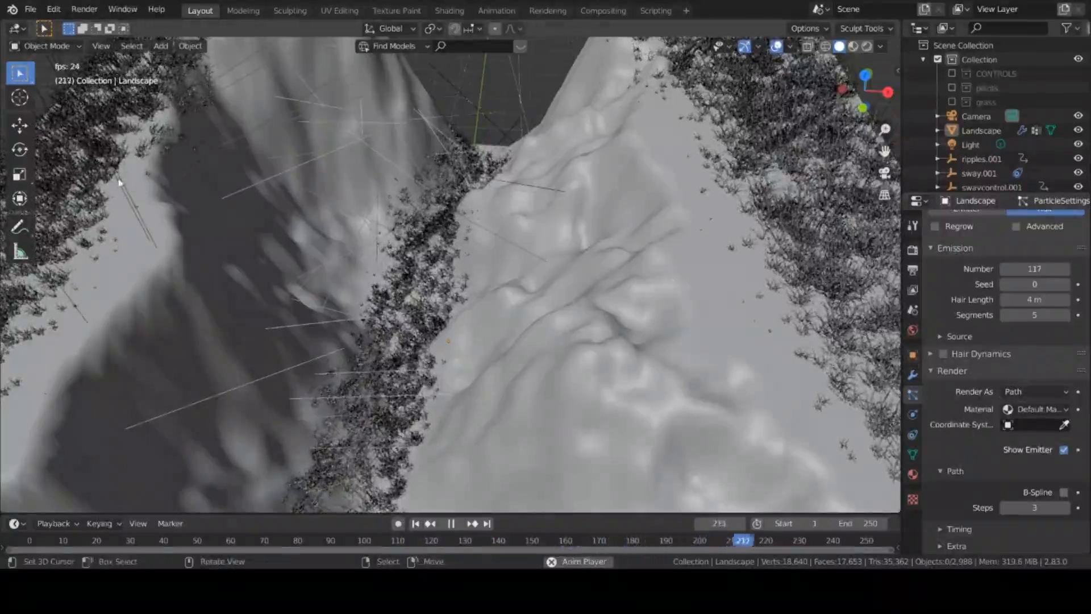
# - With playback stopped, append the sunflowers collection to the scene and exclude it from the view layer
pyautogui.press('space')
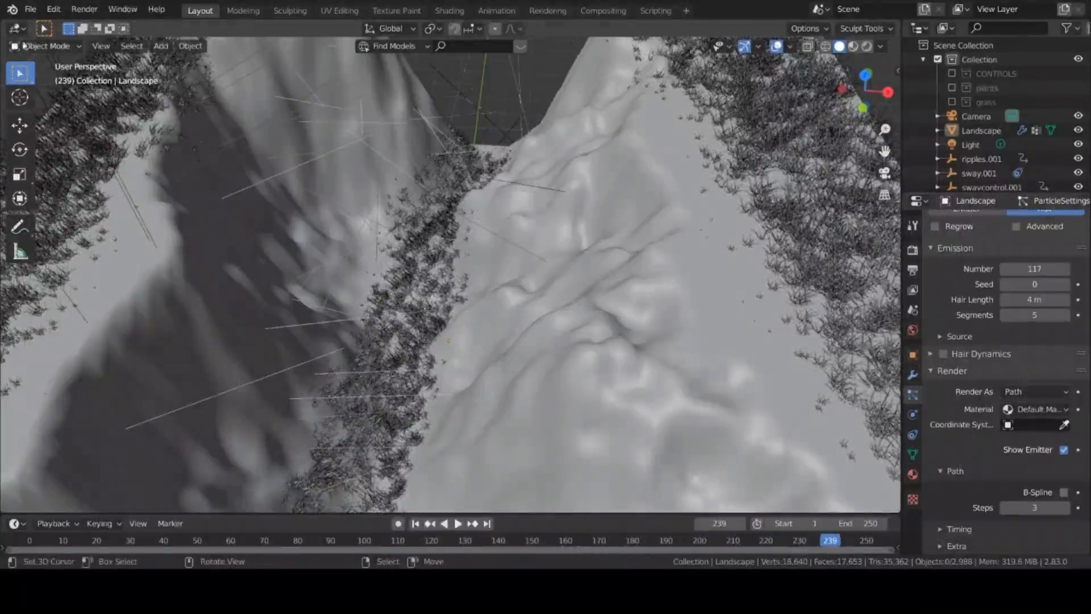
pyautogui.click(31, 9)
pyautogui.click(31, 9)
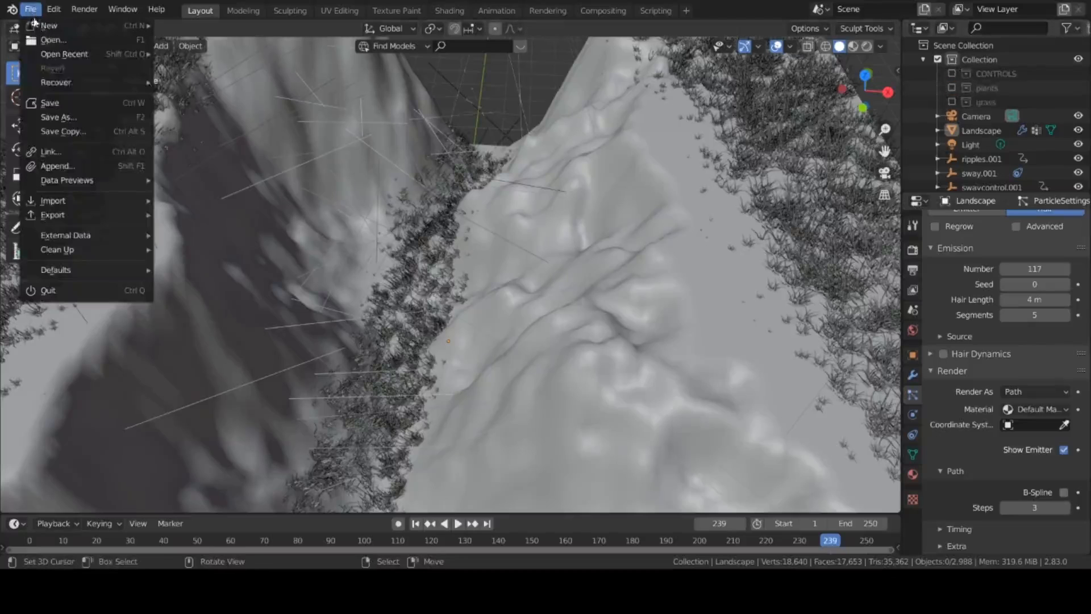
pyautogui.click(57, 169)
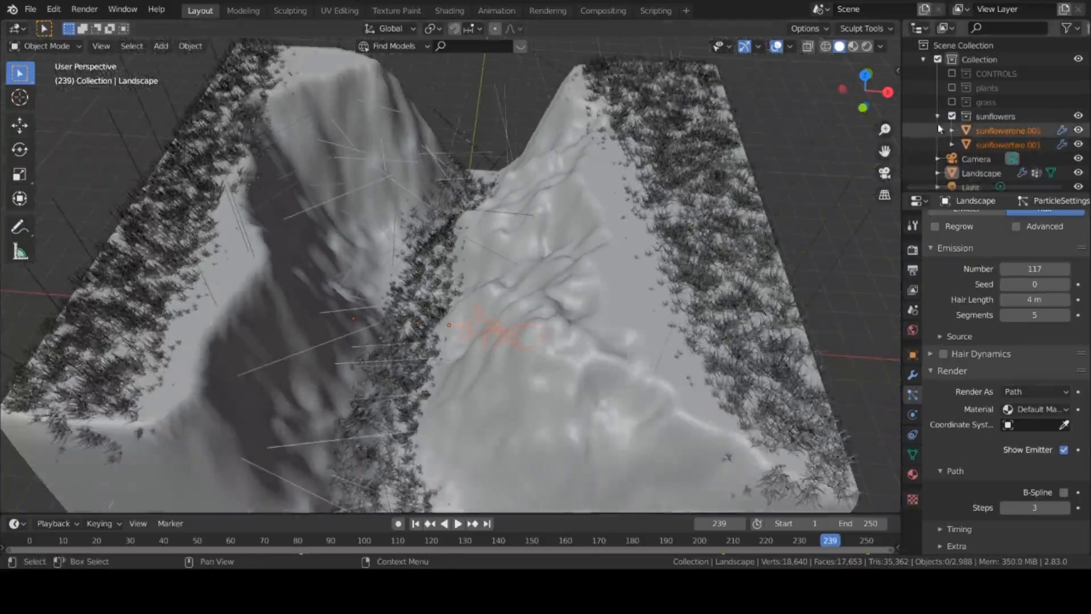
pyautogui.click(952, 116)
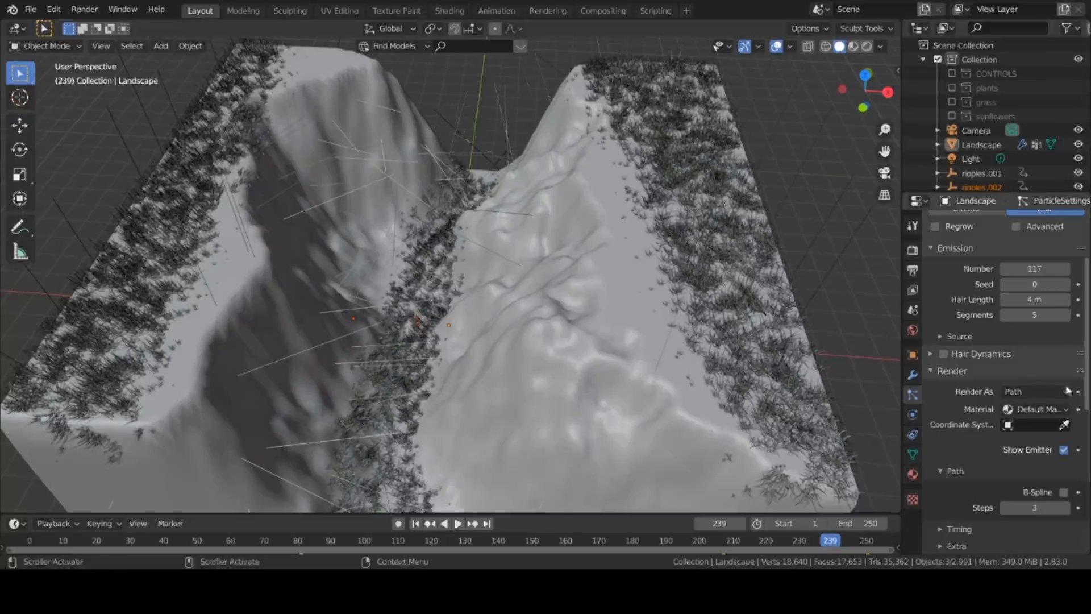
# - Render the second hair system as a collection, using sunflowers as the instance collection
pyautogui.click(1030, 392)
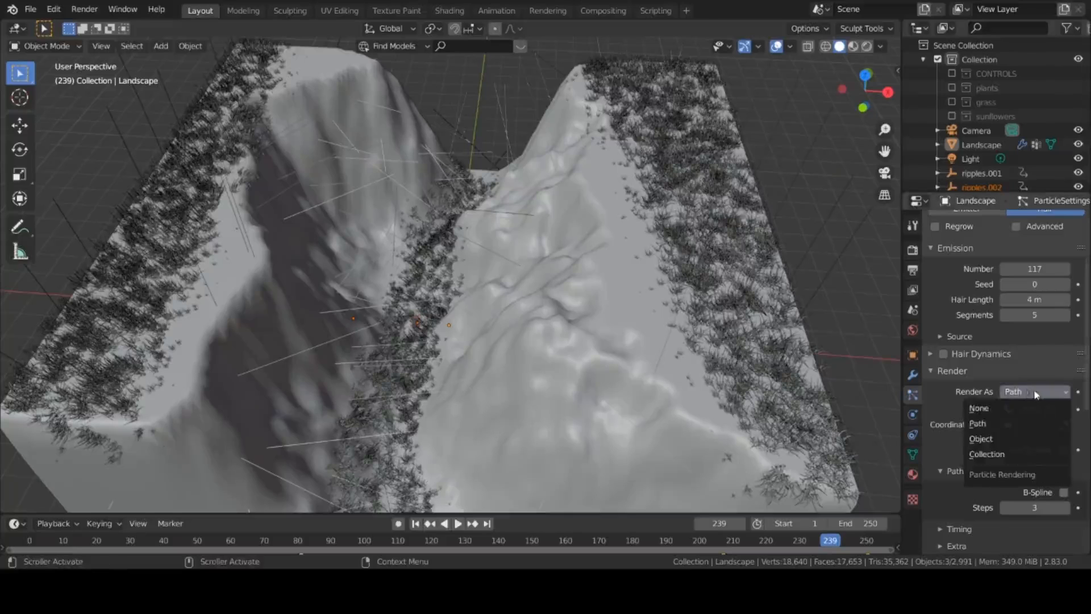
pyautogui.click(1003, 462)
pyautogui.scroll(-1, 1017, 463)
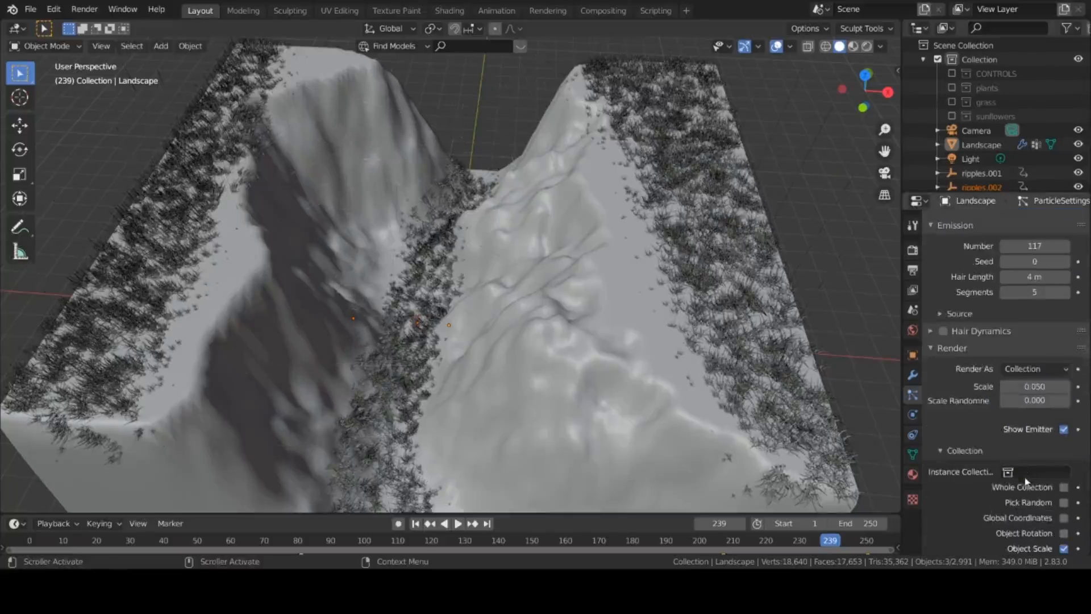
pyautogui.click(1030, 472)
pyautogui.click(952, 380)
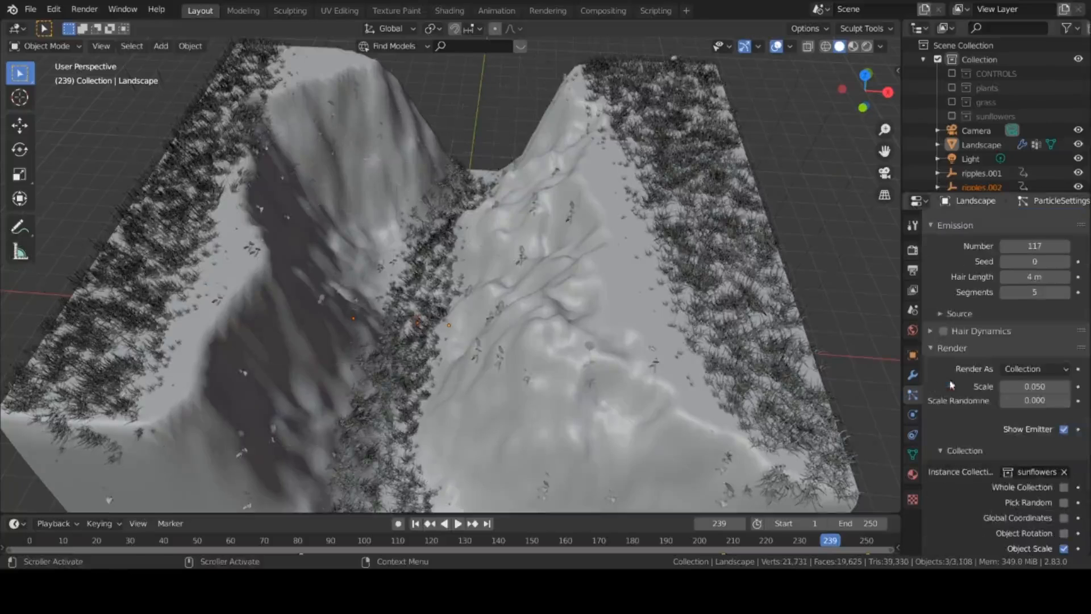
# - Enable Pick Random and Object Rotation for the sunflower instances and check how they stand on the landscape
pyautogui.scroll(-1, 1023, 479)
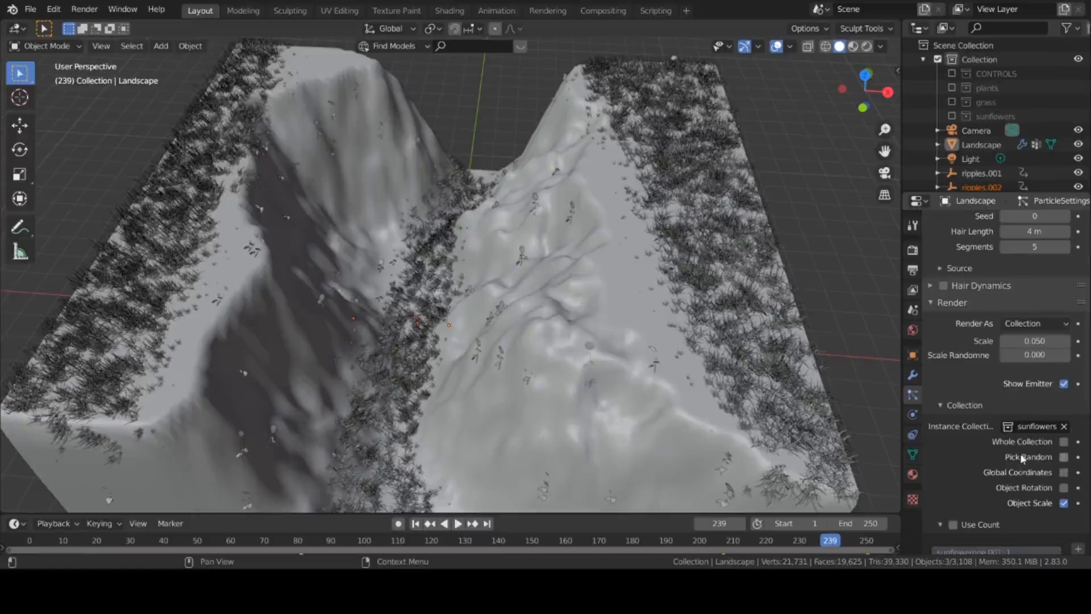
pyautogui.click(1064, 487)
pyautogui.scroll(2, 740, 436)
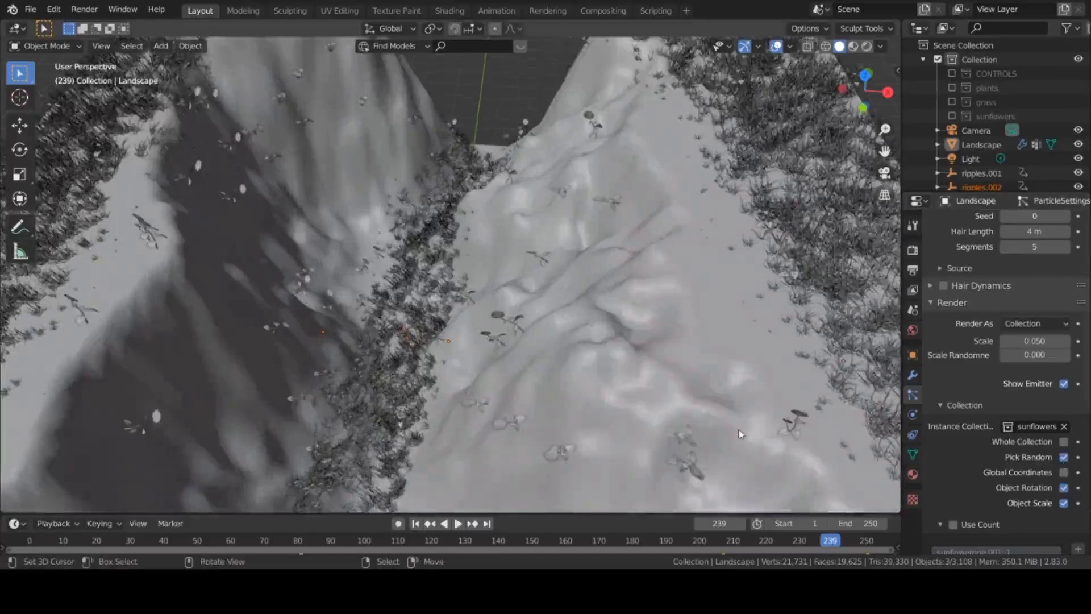
pyautogui.moveTo(740, 432)
pyautogui.keyDown('shift'); pyautogui.mouseDown(button='middle')
pyautogui.moveTo(689, 417)
pyautogui.moveTo(536, 444)
pyautogui.moveTo(750, 435)
pyautogui.mouseUp(button='middle'); pyautogui.keyUp('shift')
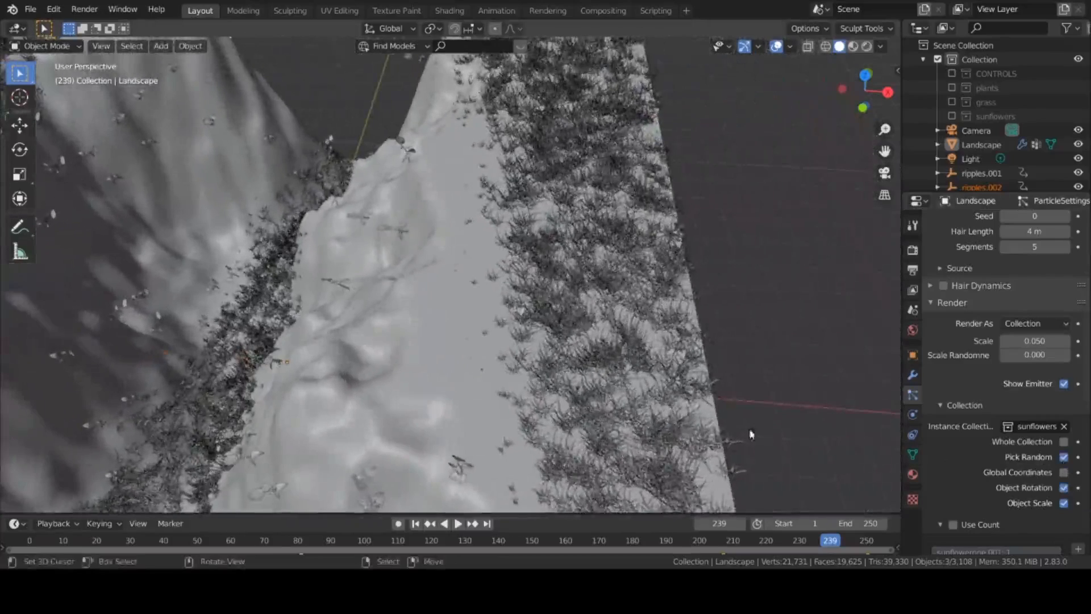
# - Limit the sunflower system's density to the vertex group Group.001
pyautogui.scroll(-10, 969, 473)
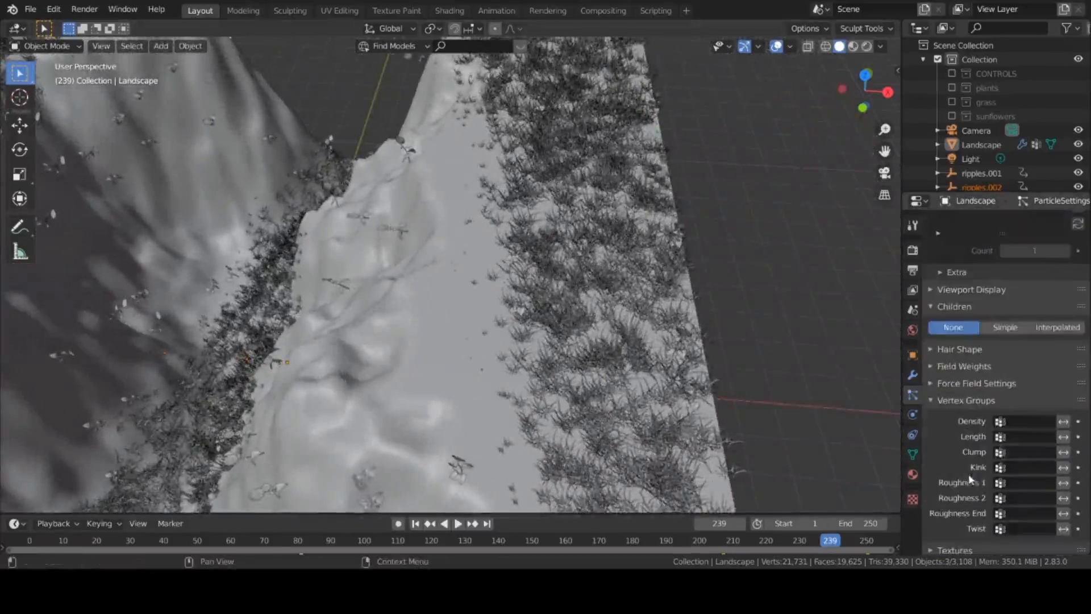
pyautogui.click(1009, 422)
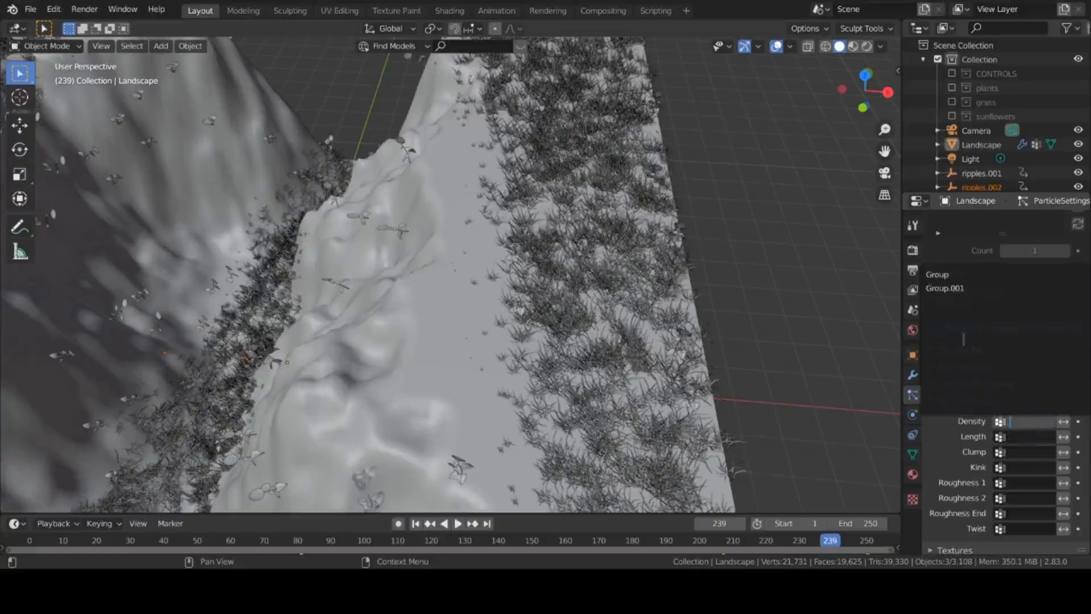
pyautogui.click(946, 288)
pyautogui.scroll(-2, 413, 365)
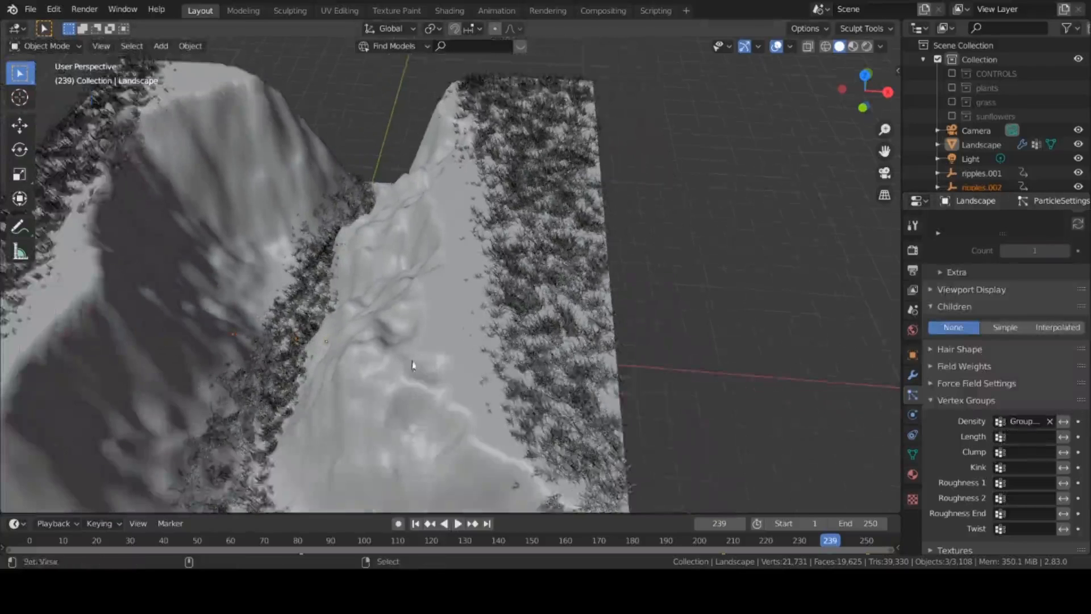
pyautogui.keyDown('shift'); pyautogui.moveTo(414, 365); pyautogui.dragTo(486, 335, button='middle'); pyautogui.keyUp('shift')
# - Play the animation and switch the landscape to weight painting with vertex group Group.001 active
pyautogui.press('space')
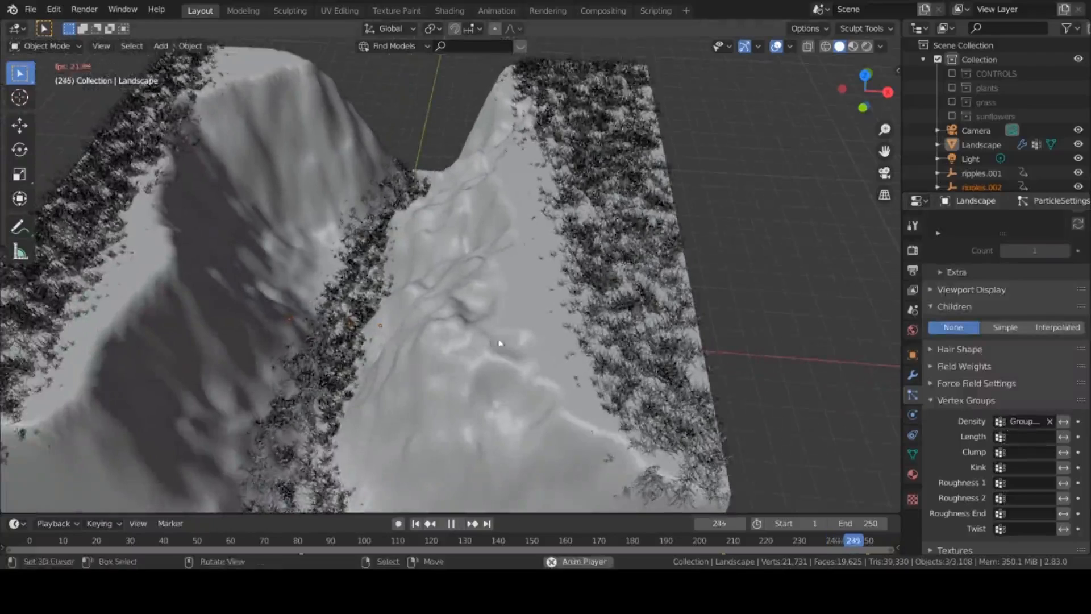
pyautogui.hotkey('ctrl', 'Tab')
pyautogui.scroll(3, 634, 267)
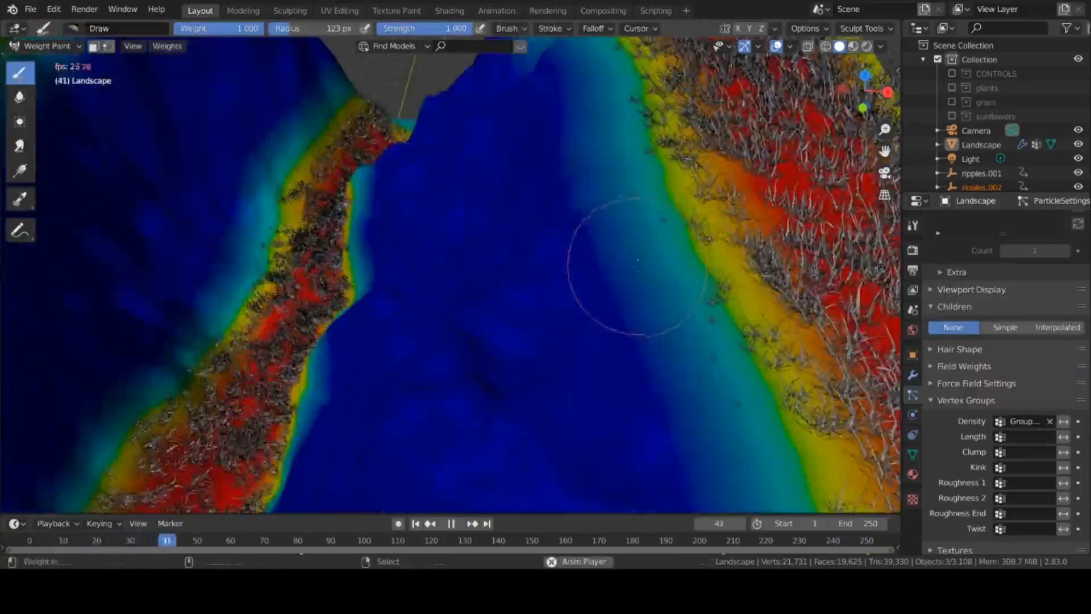
pyautogui.click(913, 453)
pyautogui.click(946, 283)
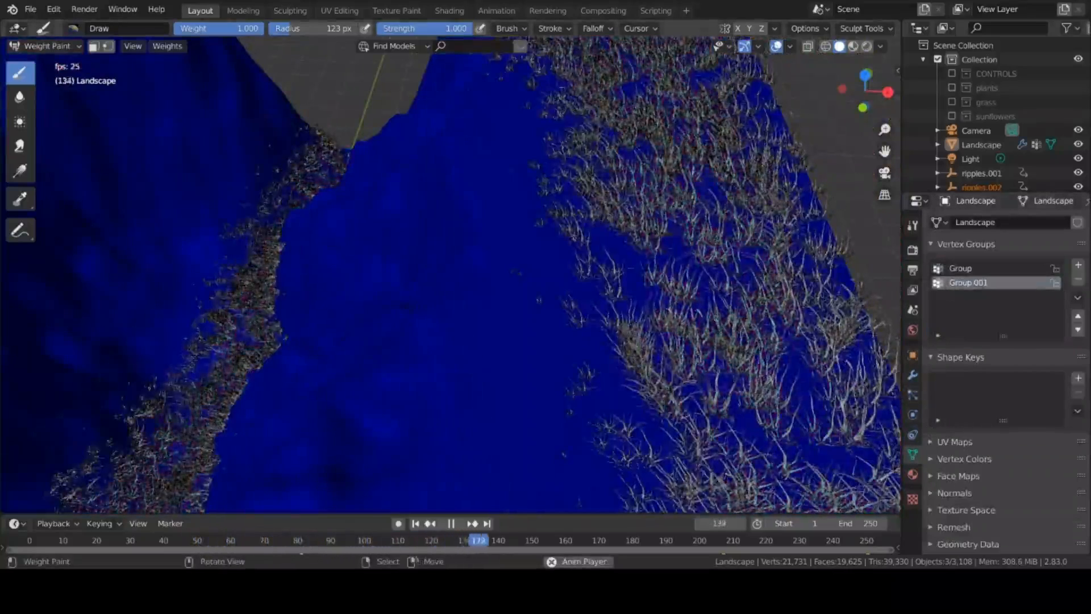
# - Paint a sunflower patch at weight 1.000 on the grassy right bank of the gully
pyautogui.click(630, 215)
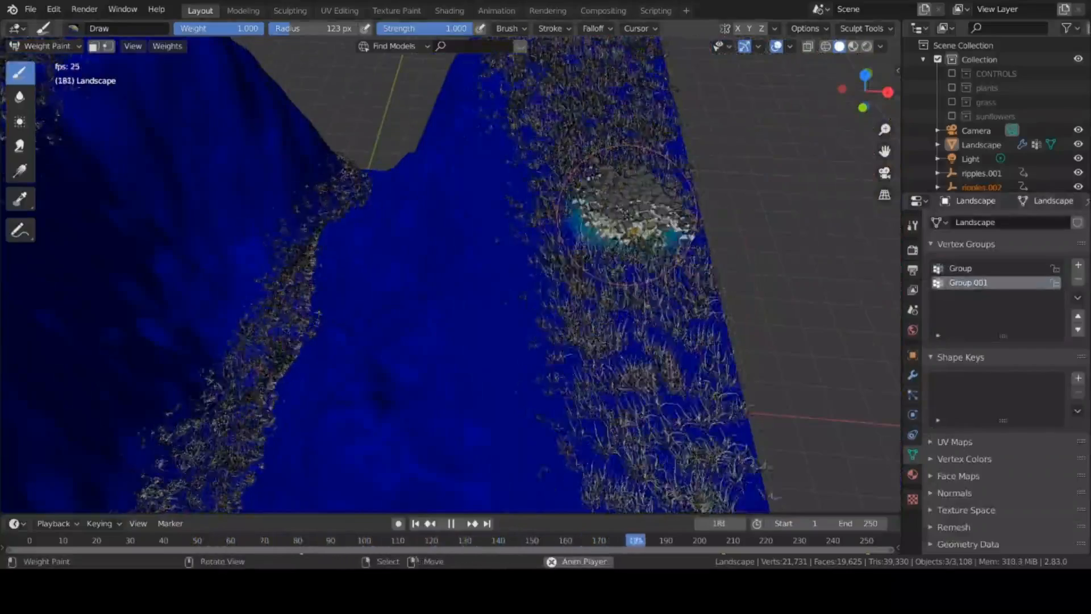
pyautogui.scroll(3, 628, 215)
pyautogui.moveTo(628, 215)
pyautogui.keyDown('shift'); pyautogui.mouseDown(button='middle')
pyautogui.moveTo(467, 340)
pyautogui.moveTo(451, 340)
pyautogui.moveTo(784, 358)
pyautogui.mouseUp(button='middle'); pyautogui.keyUp('shift')
pyautogui.scroll(3, 467, 339)
pyautogui.scroll(2, 467, 339)
pyautogui.scroll(-9, 450, 339)
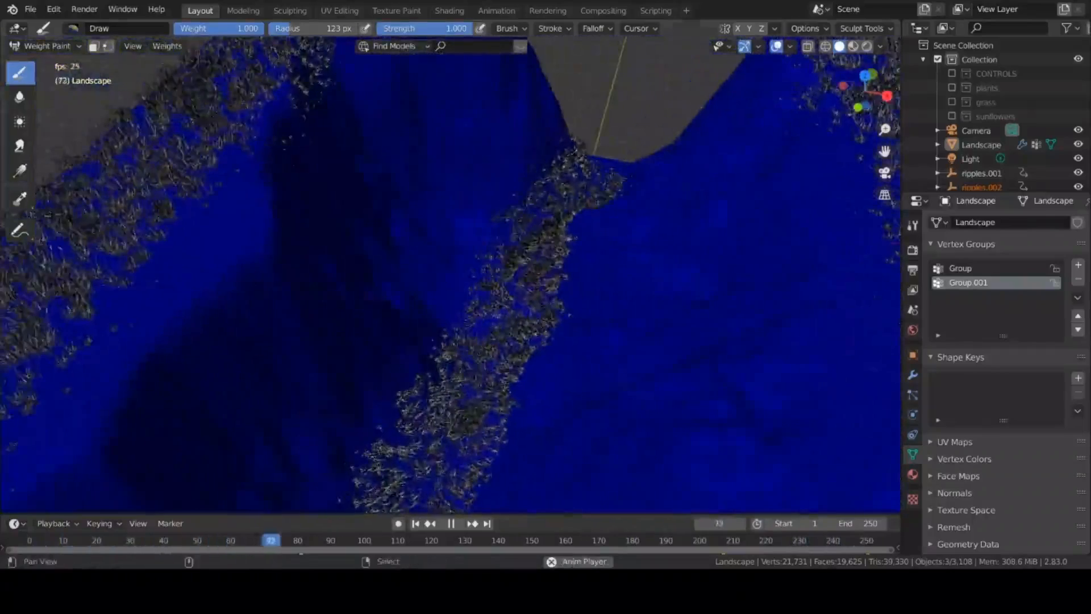
# - Paint two weight patches on the grassy left bank and another at the far end of the right bank
pyautogui.keyDown('shift'); pyautogui.moveTo(198, 422); pyautogui.dragTo(315, 370, button='middle'); pyautogui.keyUp('shift')
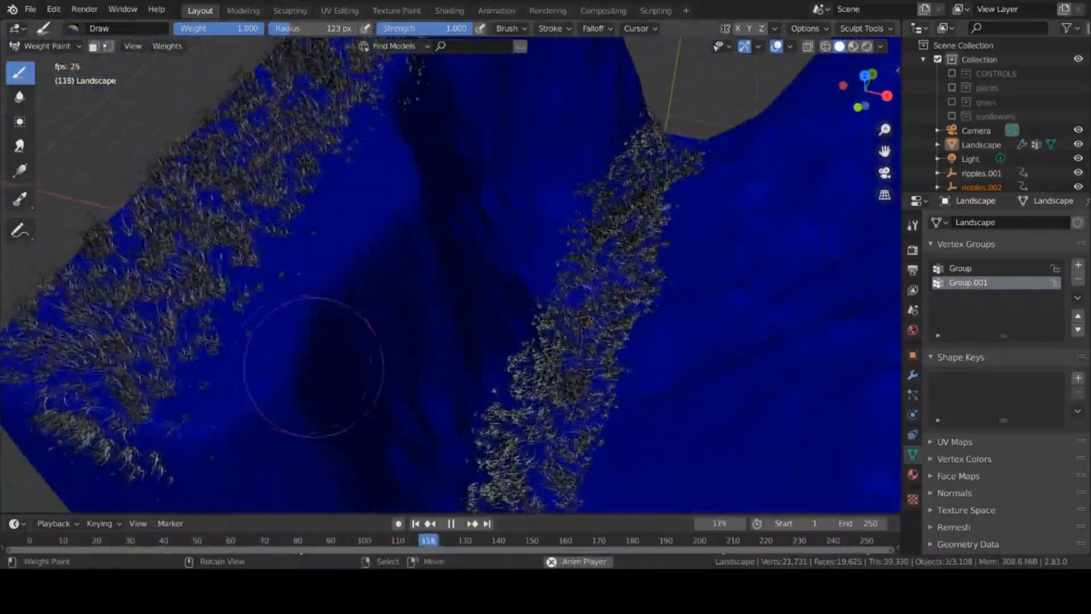
pyautogui.moveTo(162, 338); pyautogui.dragTo(199, 312)
pyautogui.keyDown('shift'); pyautogui.moveTo(199, 318); pyautogui.dragTo(199, 428, button='middle'); pyautogui.keyUp('shift')
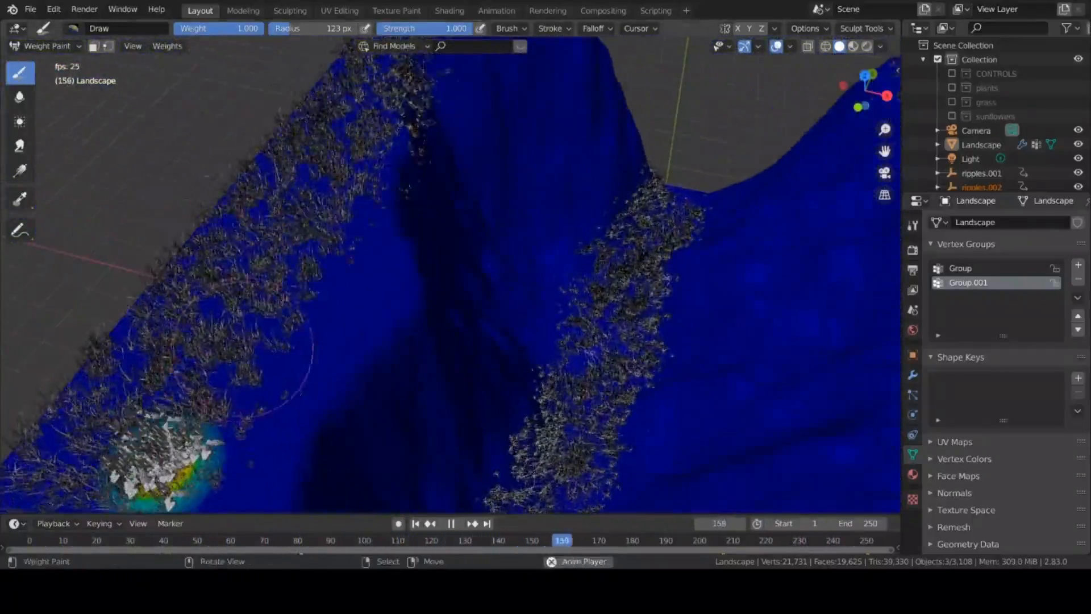
pyautogui.moveTo(339, 156); pyautogui.dragTo(347, 165)
pyautogui.keyDown('shift'); pyautogui.moveTo(344, 165); pyautogui.dragTo(62, 290, button='middle'); pyautogui.keyUp('shift')
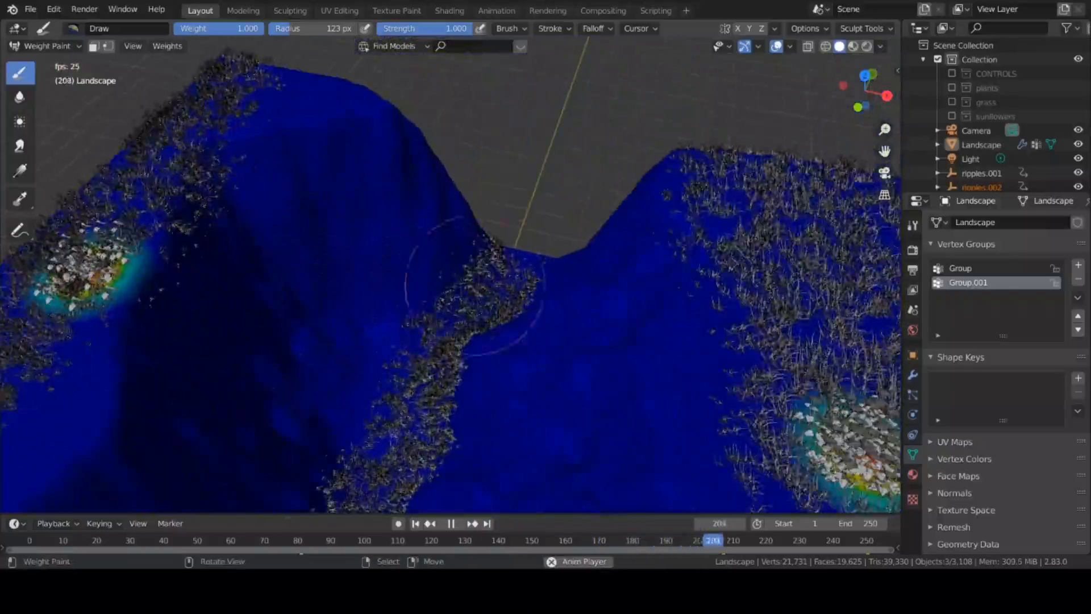
pyautogui.click(798, 208)
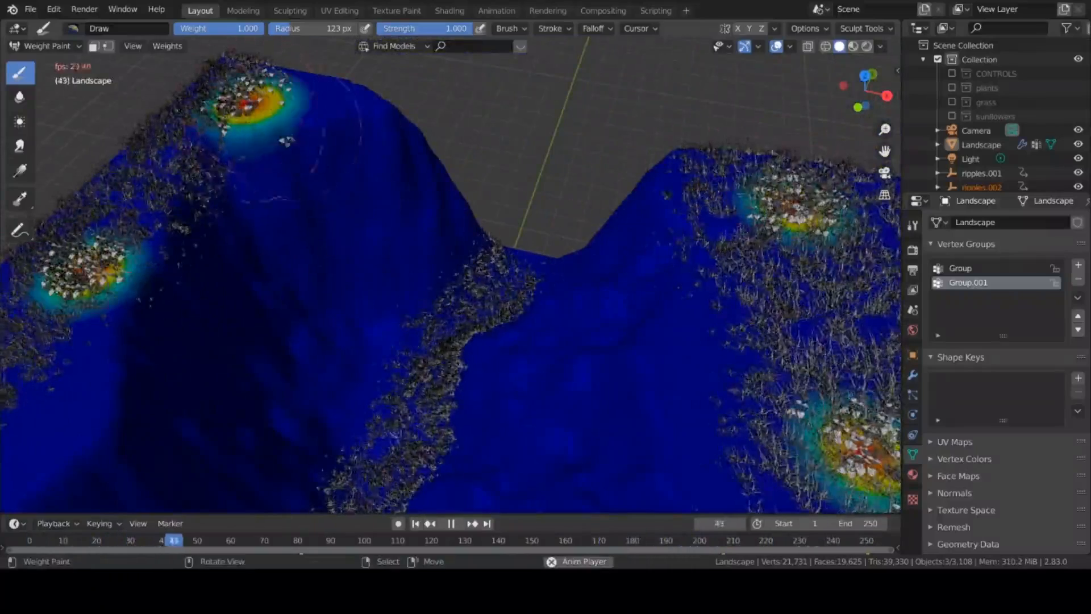
pyautogui.scroll(3, 402, 353)
pyautogui.scroll(-4, 496, 295)
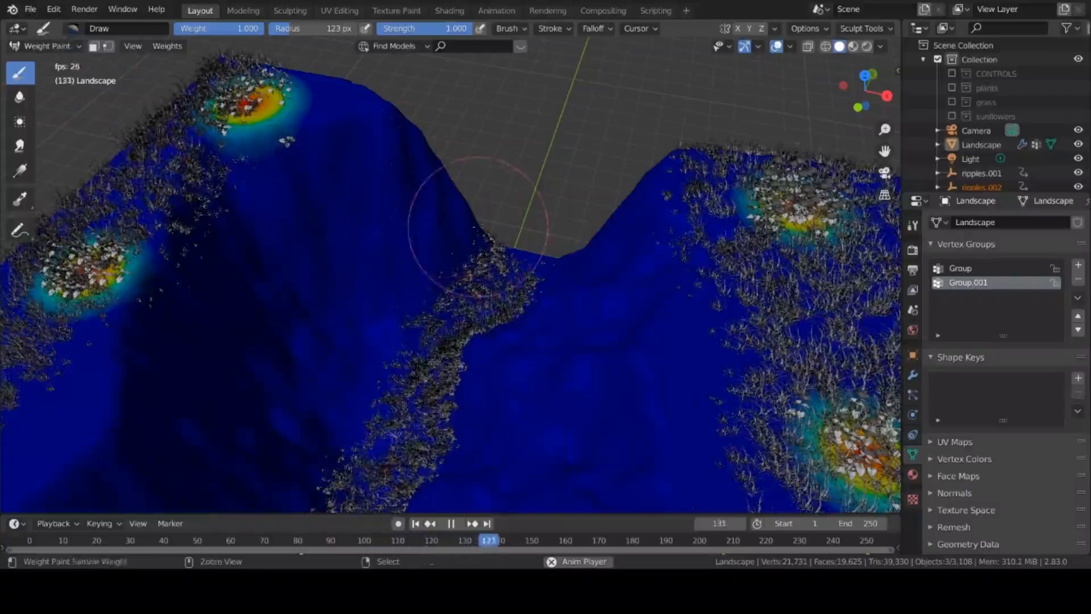
# - Return to object mode, set the sunflower system's render scale to 0.150 and check the flowers' size on both banks
pyautogui.hotkey('ctrl', 'Tab')
pyautogui.scroll(-1, 983, 406)
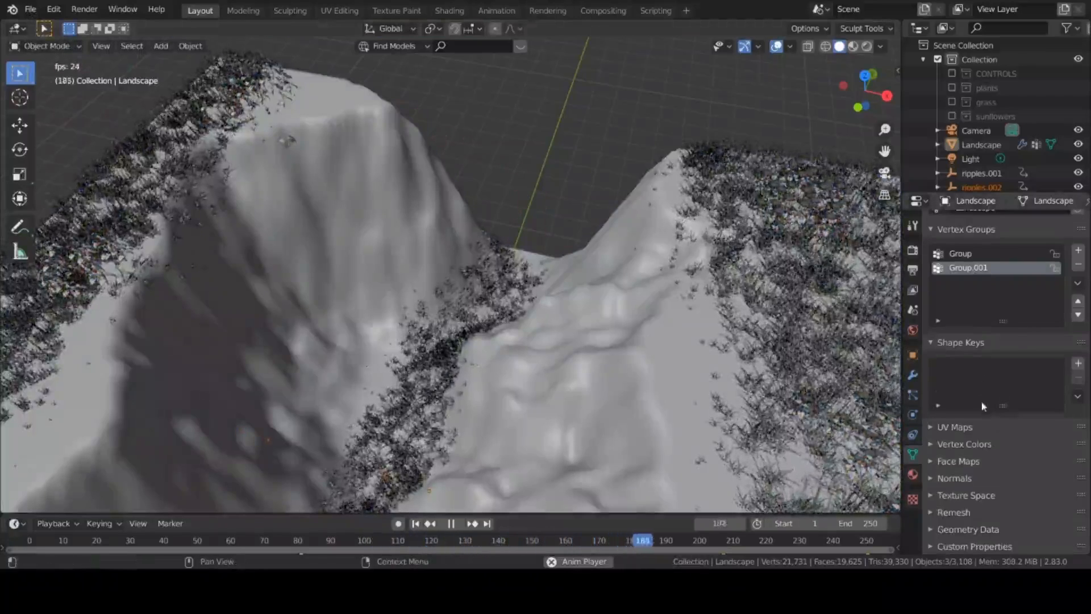
pyautogui.click(913, 394)
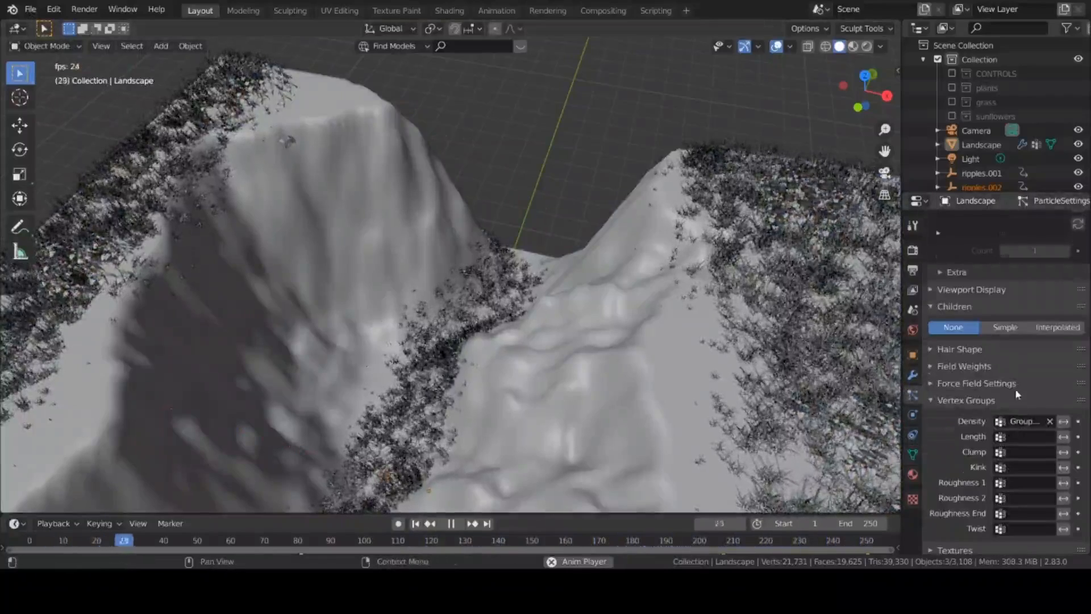
pyautogui.scroll(10, 1017, 393)
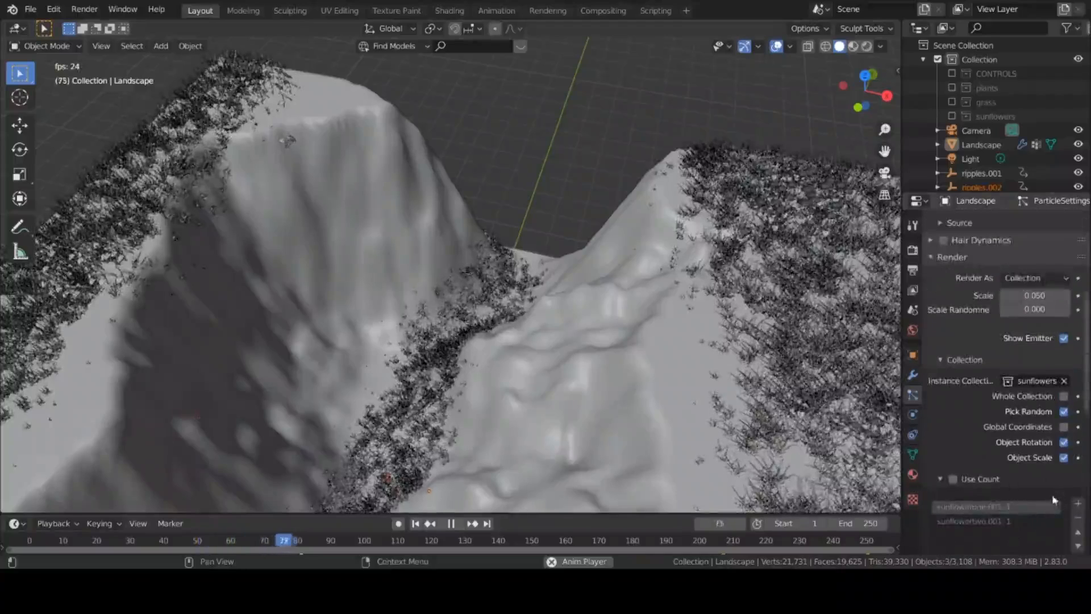
pyautogui.scroll(2, 948, 378)
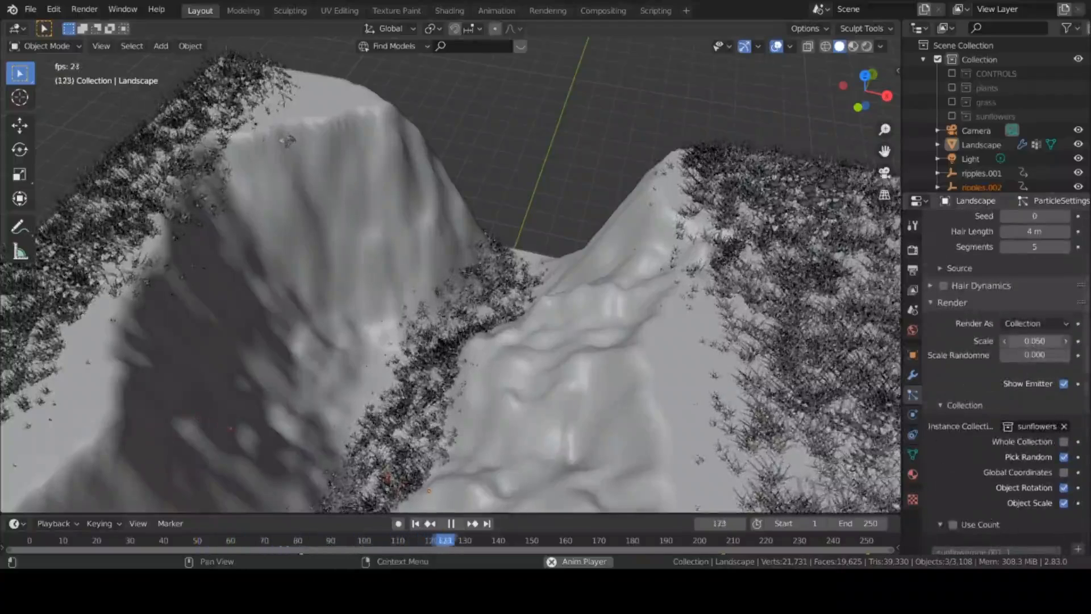
pyautogui.moveTo(1035, 341); pyautogui.dragTo(1052, 341)
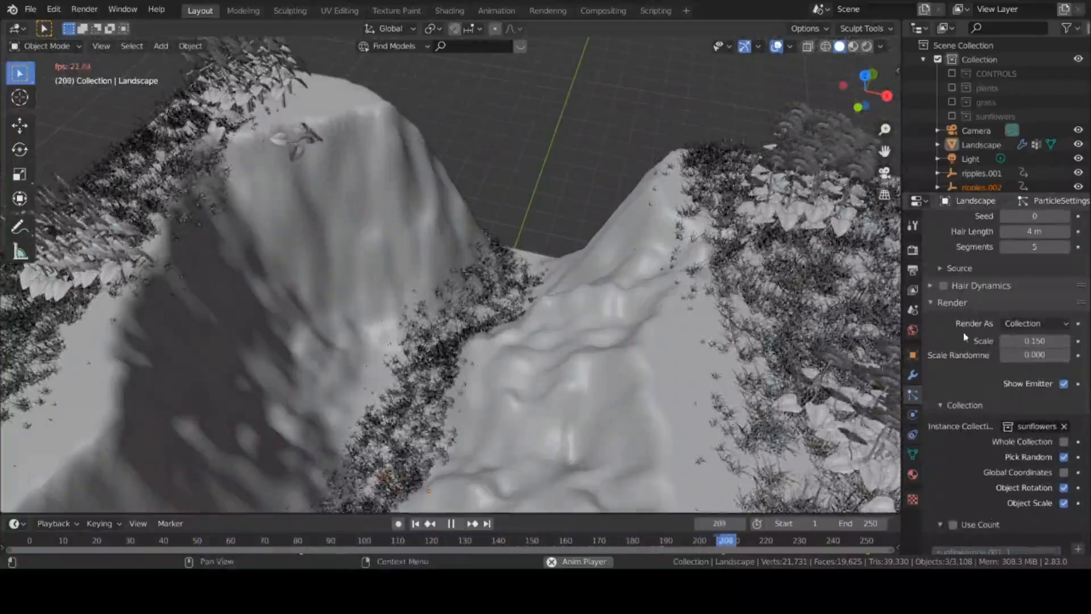
pyautogui.moveTo(756, 335); pyautogui.dragTo(653, 298, button='middle')
pyautogui.scroll(-3, 651, 301)
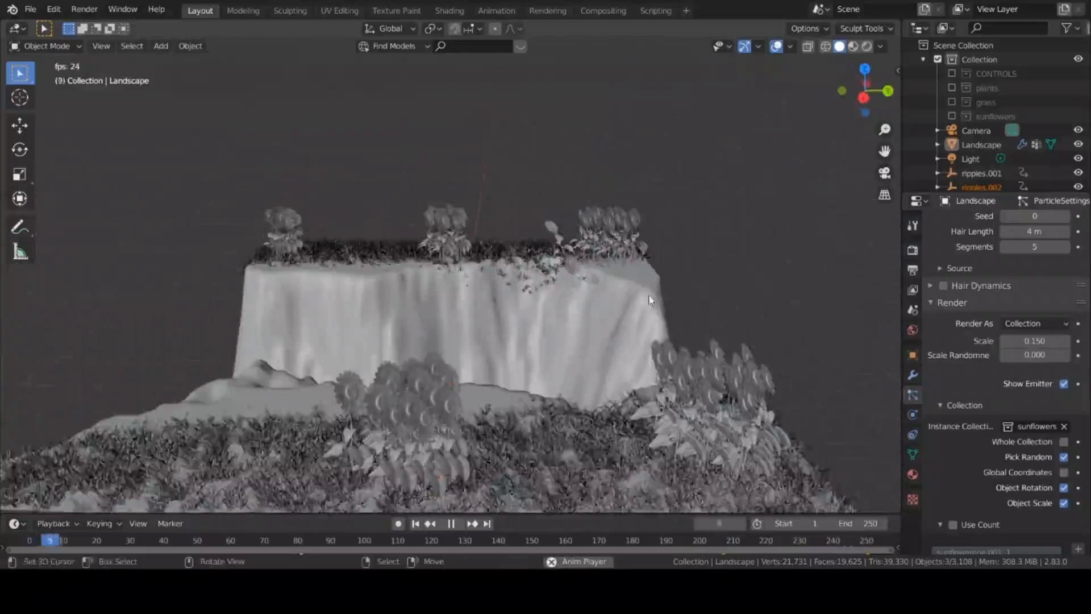
pyautogui.keyDown('shift'); pyautogui.moveTo(618, 334); pyautogui.dragTo(599, 297, button='middle'); pyautogui.keyUp('shift')
pyautogui.scroll(3, 610, 298)
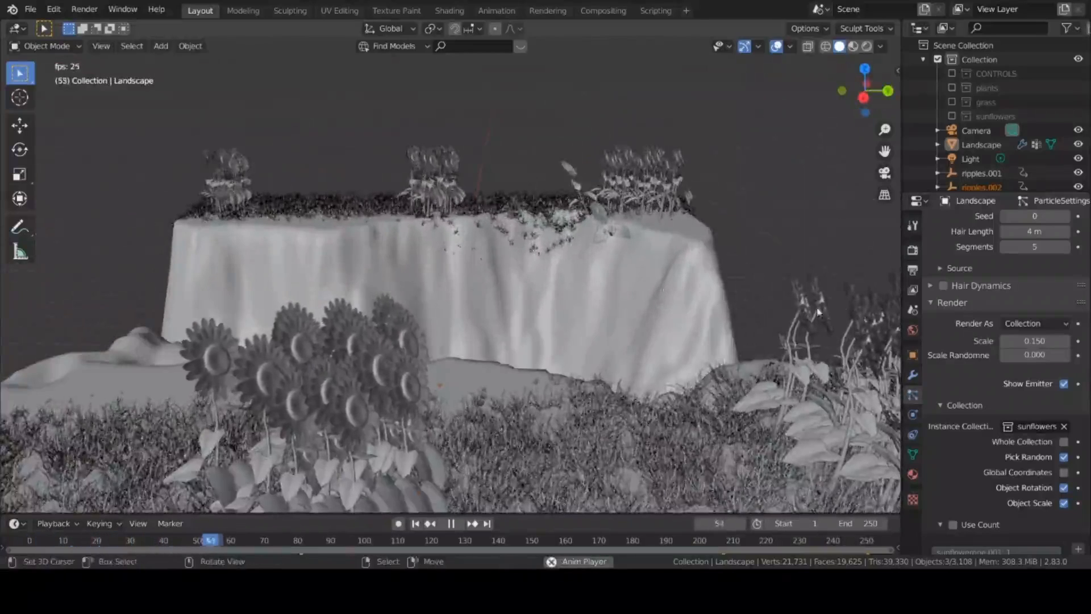
# - Enable the Advanced options and Rotation for the sunflower hair system
pyautogui.scroll(6, 1023, 271)
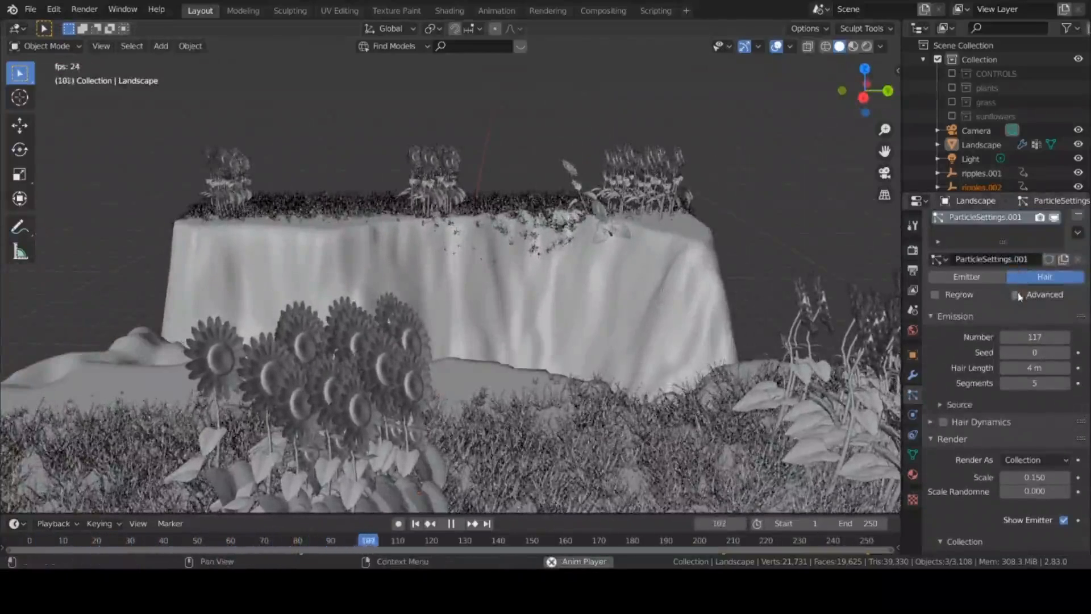
pyautogui.click(1015, 295)
pyautogui.scroll(-2, 992, 401)
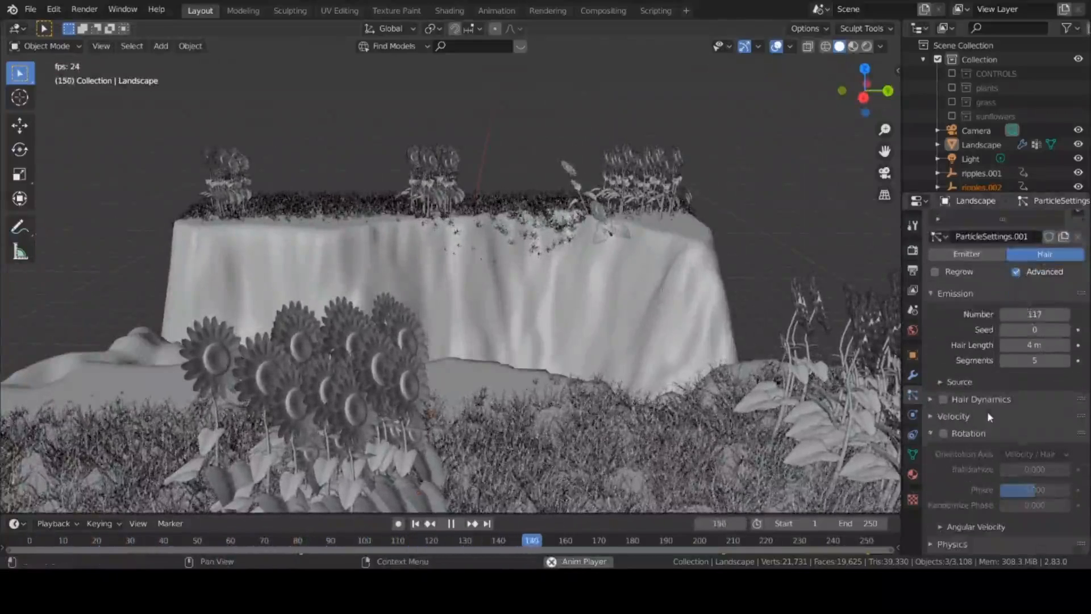
pyautogui.scroll(-2, 949, 438)
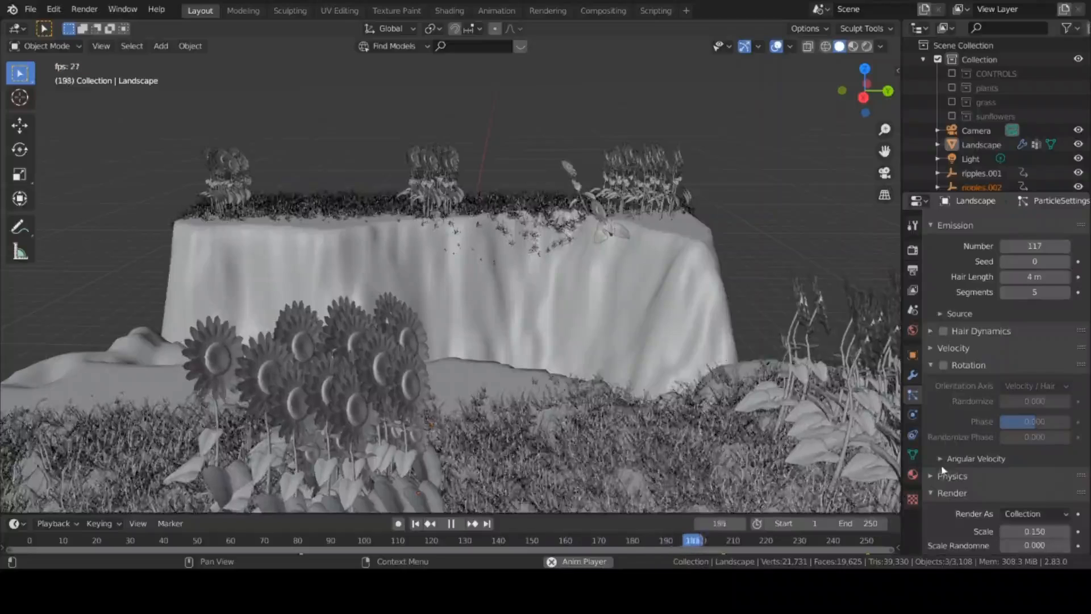
pyautogui.click(943, 366)
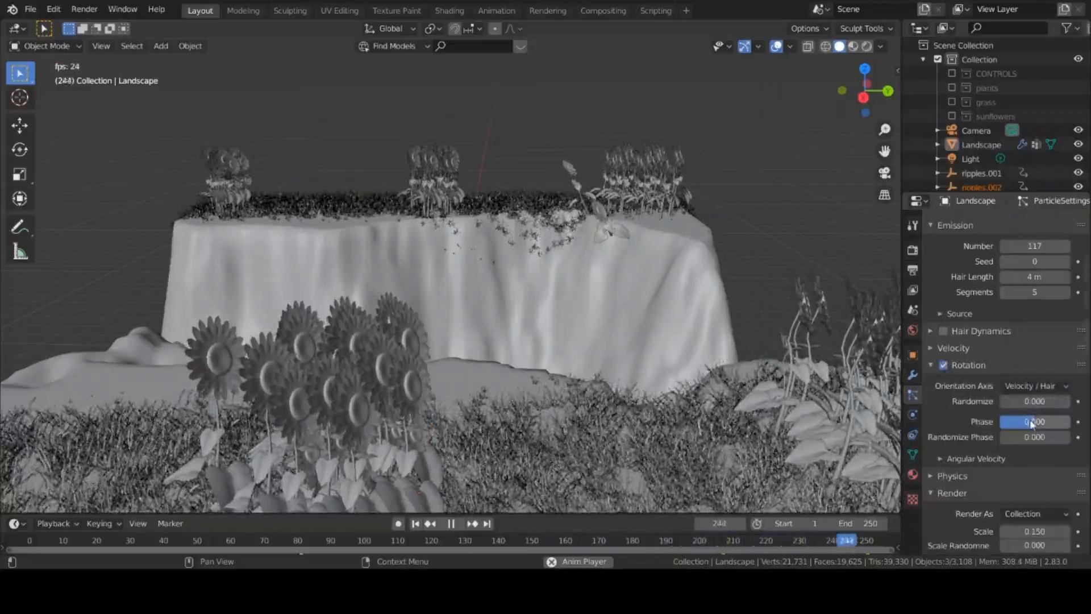
# - Set the sunflowers' rotation phase to 0.127 and Randomize Phase to 0.526, and check the facing of the flowers
pyautogui.moveTo(1041, 421); pyautogui.dragTo(1016, 437)
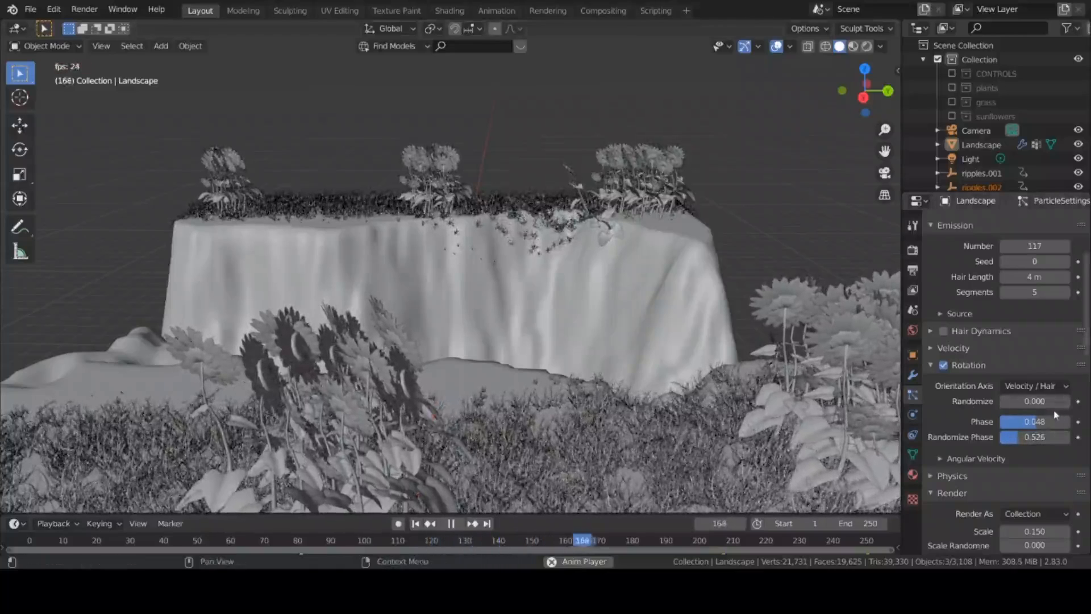
pyautogui.moveTo(1013, 401); pyautogui.dragTo(1041, 422)
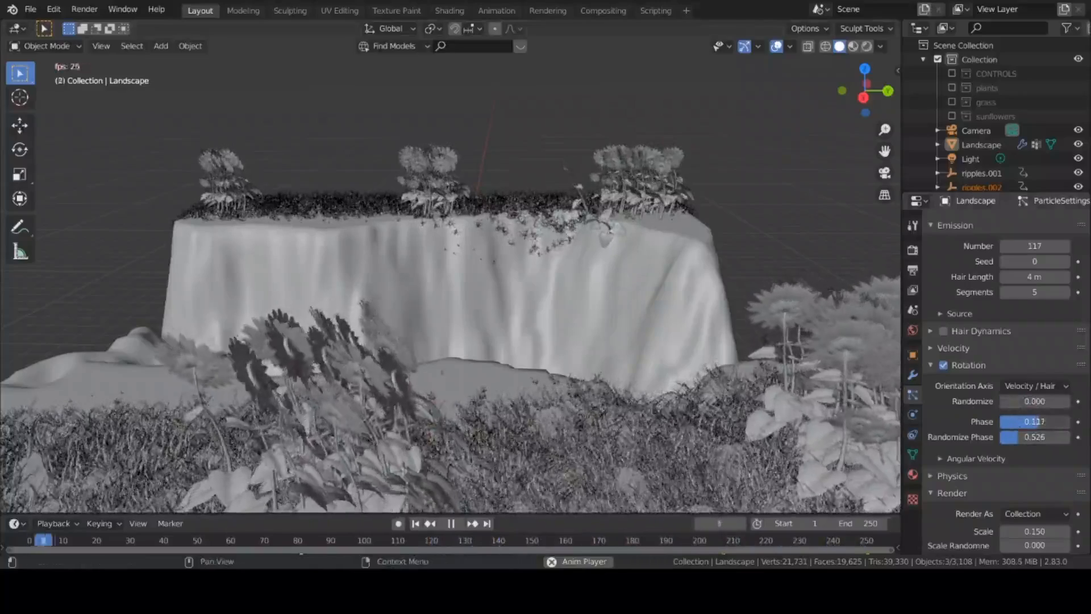
pyautogui.moveTo(375, 374); pyautogui.dragTo(574, 365, button='middle')
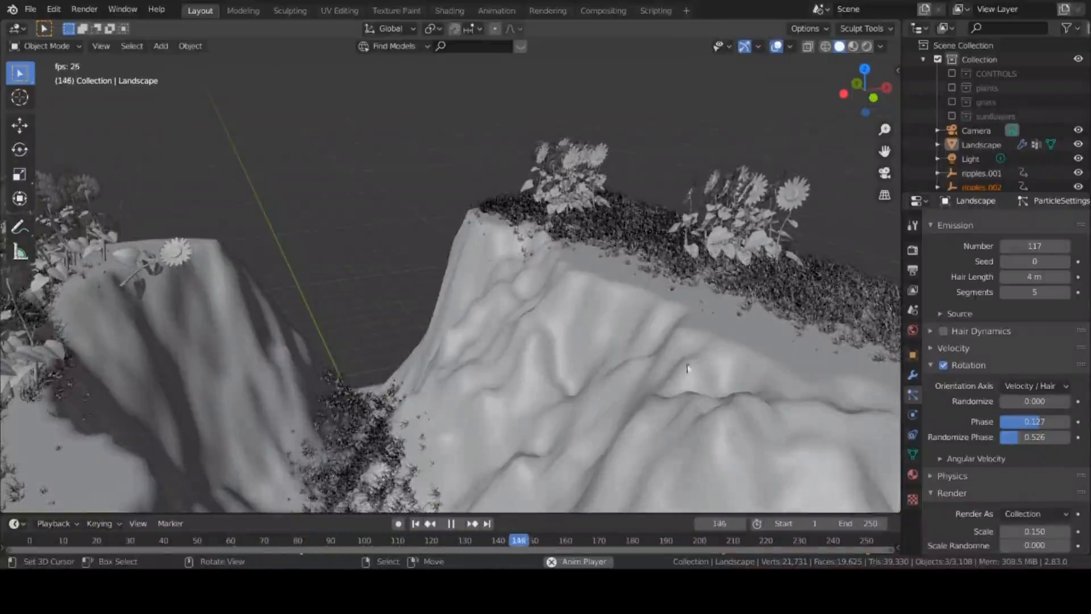
pyautogui.scroll(2, 777, 302)
pyautogui.keyDown('shift'); pyautogui.moveTo(402, 290); pyautogui.dragTo(541, 301, button='middle'); pyautogui.keyUp('shift')
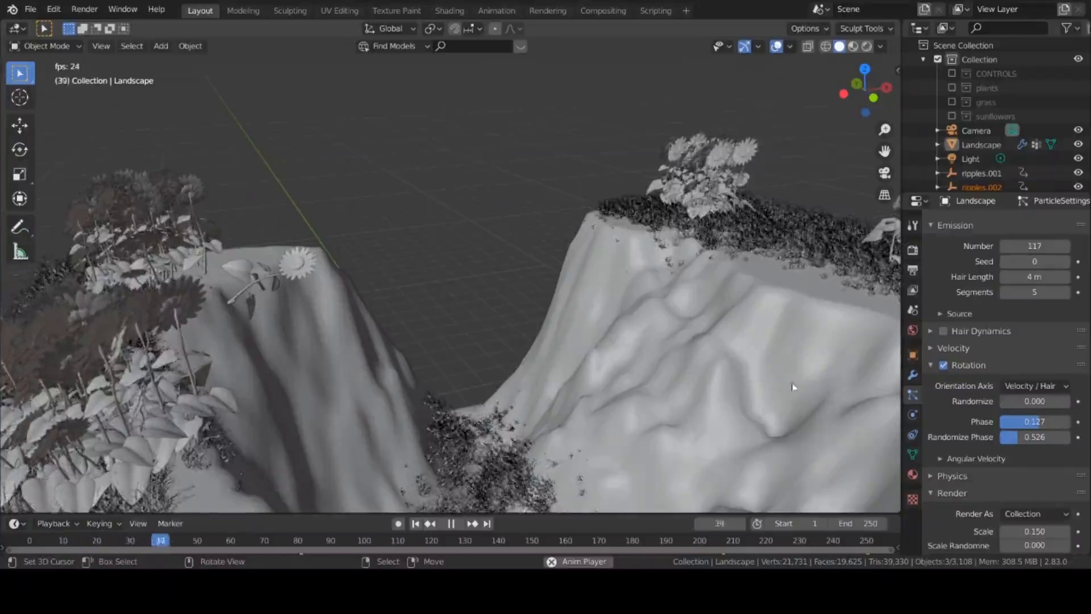
# - Try Normal and Normal-Tangent as the sunflowers' orientation axis and compare how the plants stand
pyautogui.click(1018, 386)
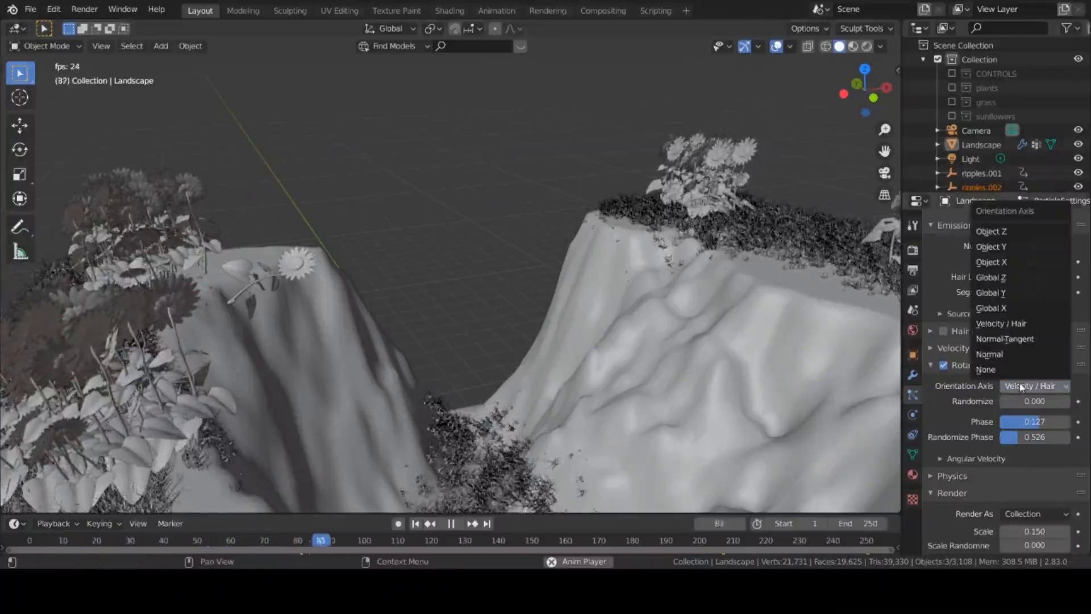
pyautogui.click(992, 354)
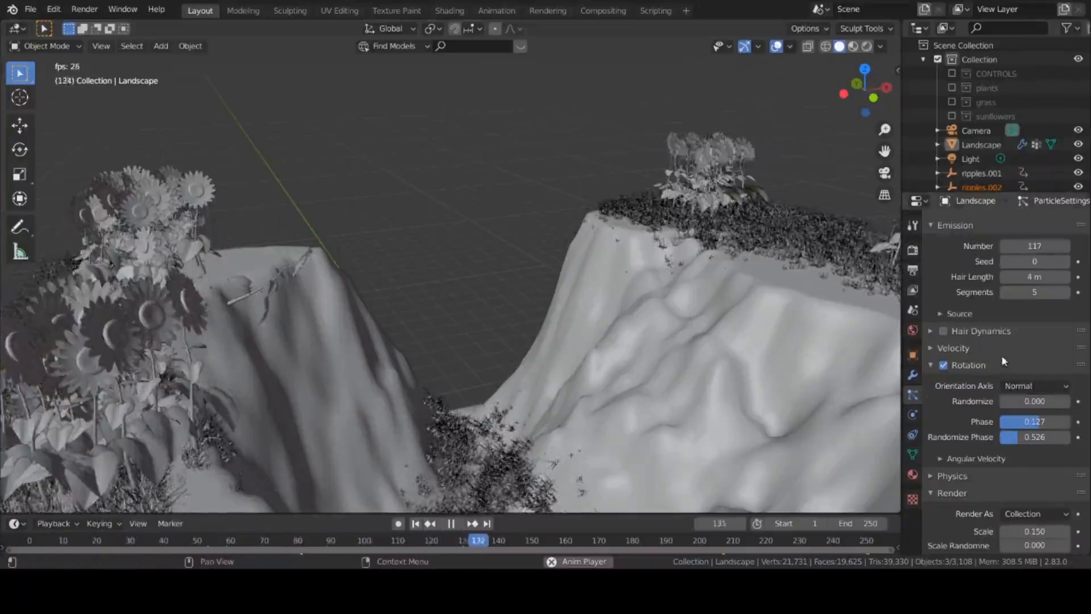
pyautogui.scroll(2, 550, 321)
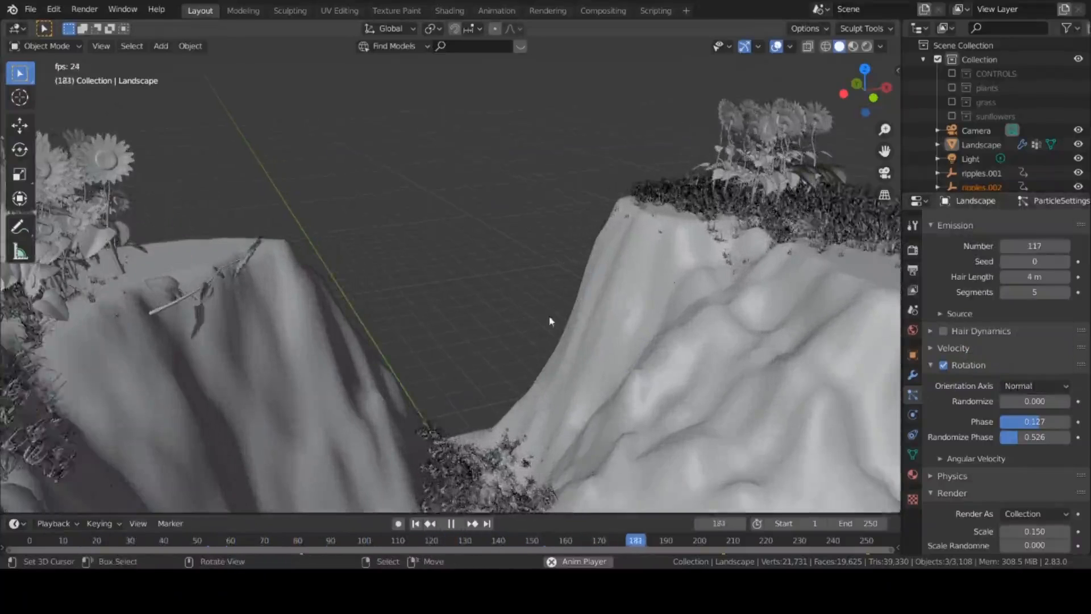
pyautogui.moveTo(602, 313); pyautogui.dragTo(628, 324, button='middle')
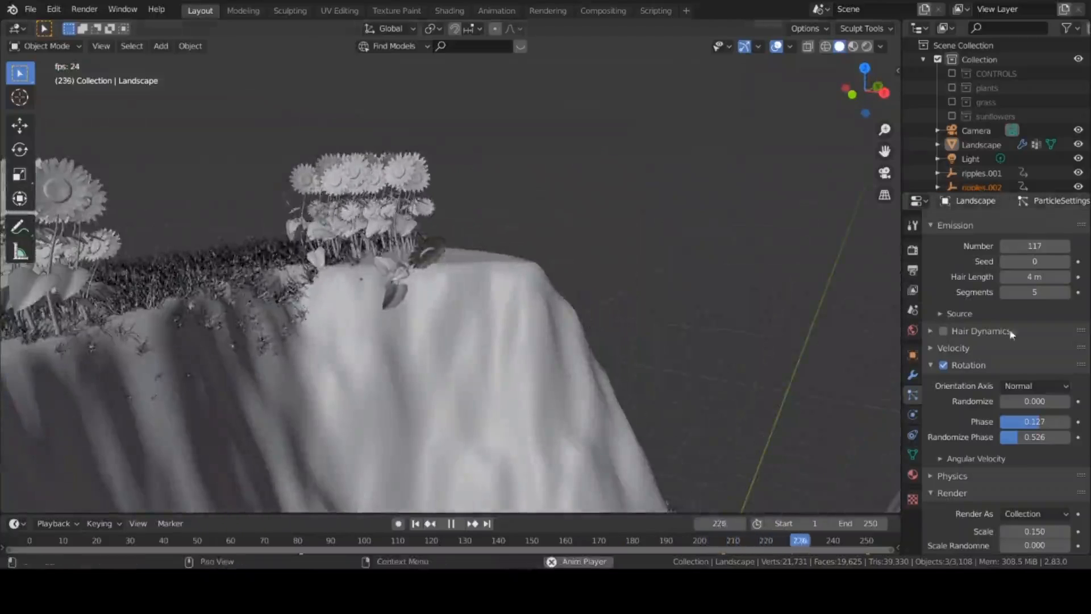
pyautogui.click(1051, 386)
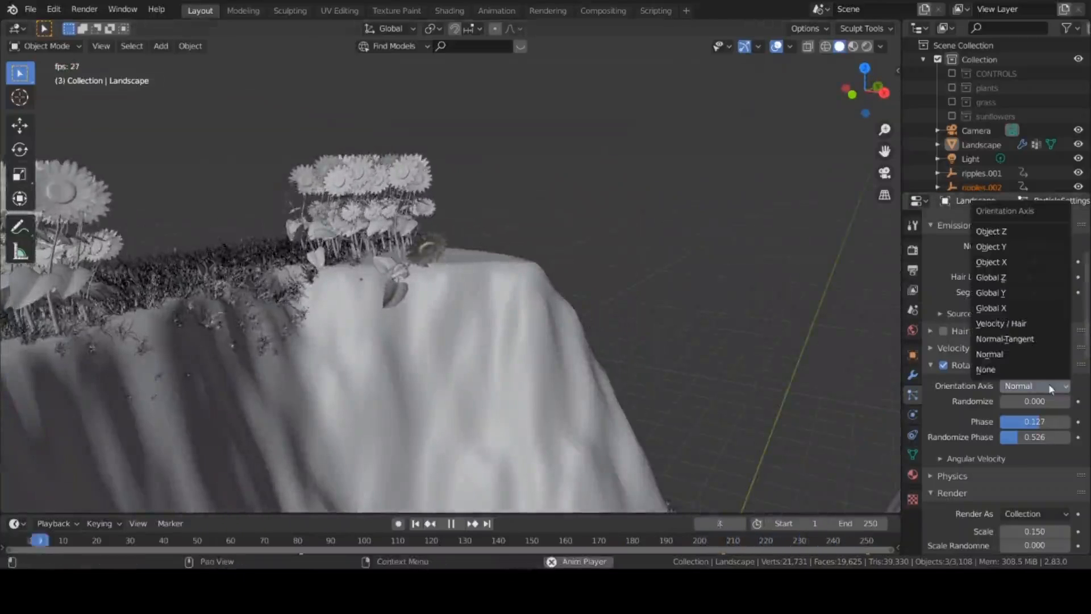
pyautogui.click(1010, 338)
pyautogui.scroll(-2, 359, 314)
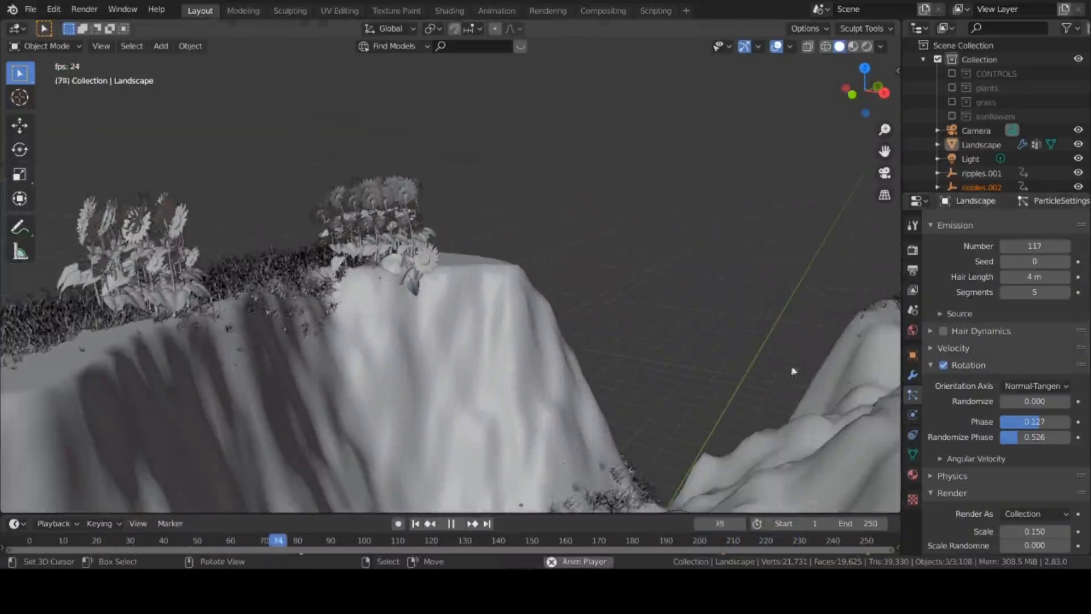
# - Set the sunflowers' orientation axis to Global Z and inspect how the plants stand on the banks and cliff edge
pyautogui.click(1003, 386)
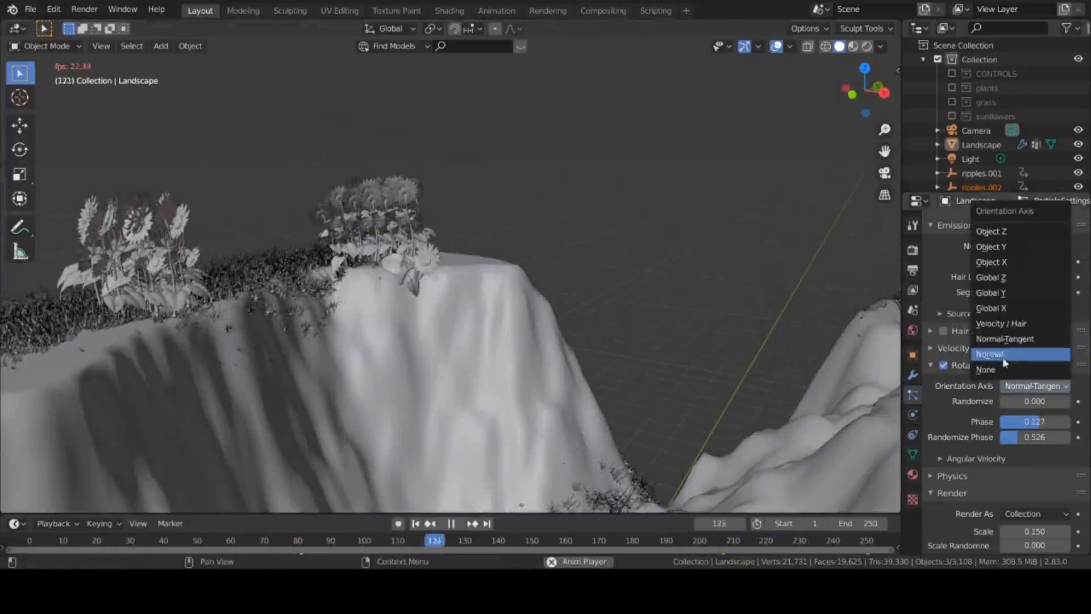
pyautogui.click(986, 284)
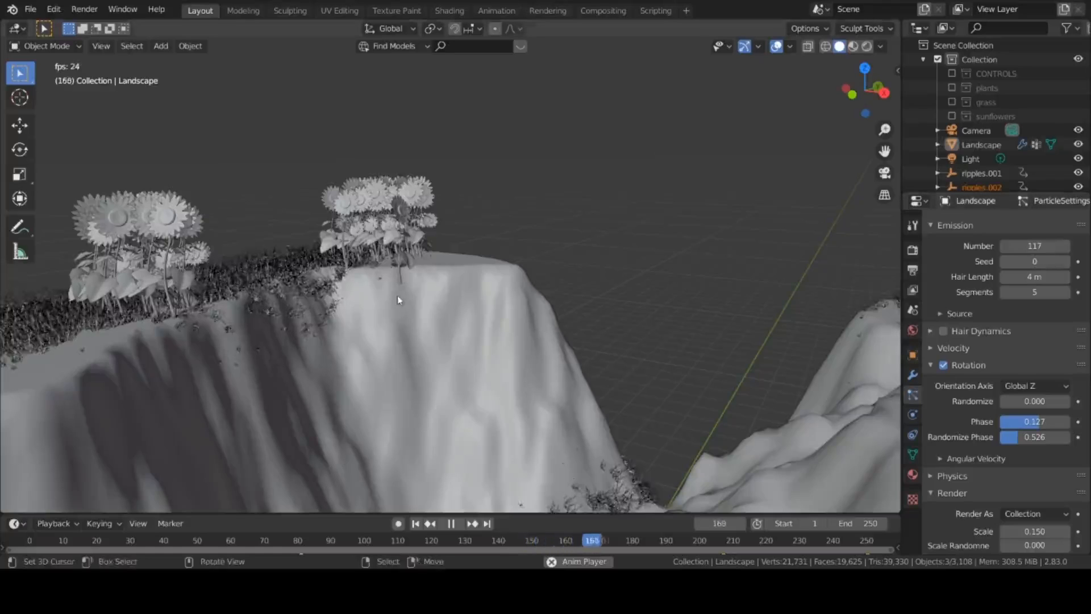
pyautogui.moveTo(397, 300); pyautogui.dragTo(85, 343, button='middle')
pyautogui.scroll(2, 427, 317)
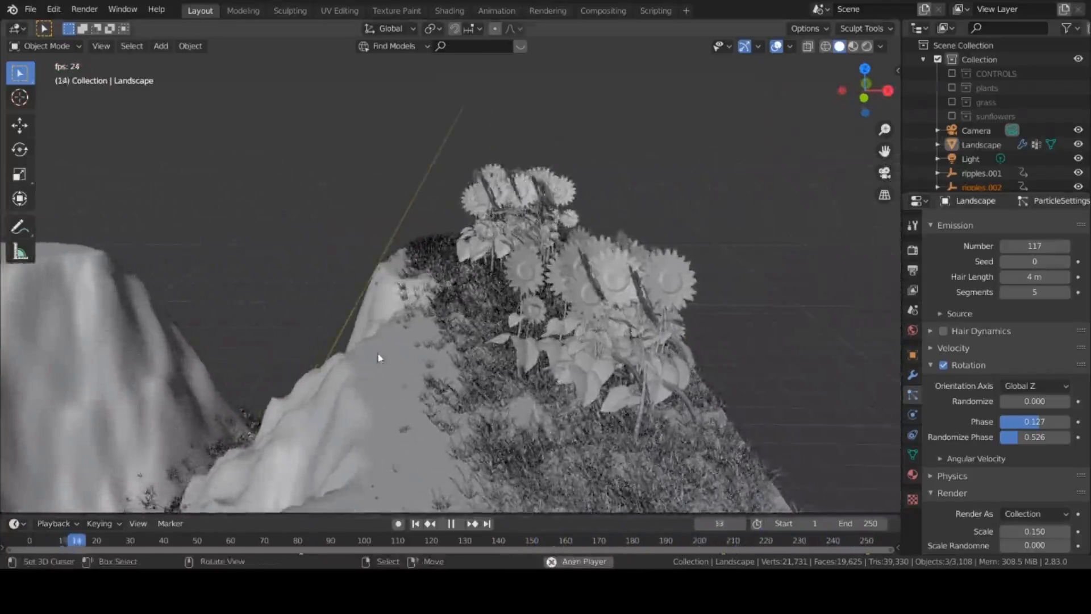
pyautogui.scroll(-2, 372, 356)
pyautogui.keyDown('shift'); pyautogui.moveTo(287, 316); pyautogui.dragTo(326, 346, button='middle'); pyautogui.keyUp('shift')
pyautogui.scroll(3, 318, 341)
pyautogui.keyDown('shift'); pyautogui.moveTo(137, 295); pyautogui.dragTo(372, 318, button='middle'); pyautogui.keyUp('shift')
pyautogui.scroll(2, 361, 317)
pyautogui.scroll(1, 284, 335)
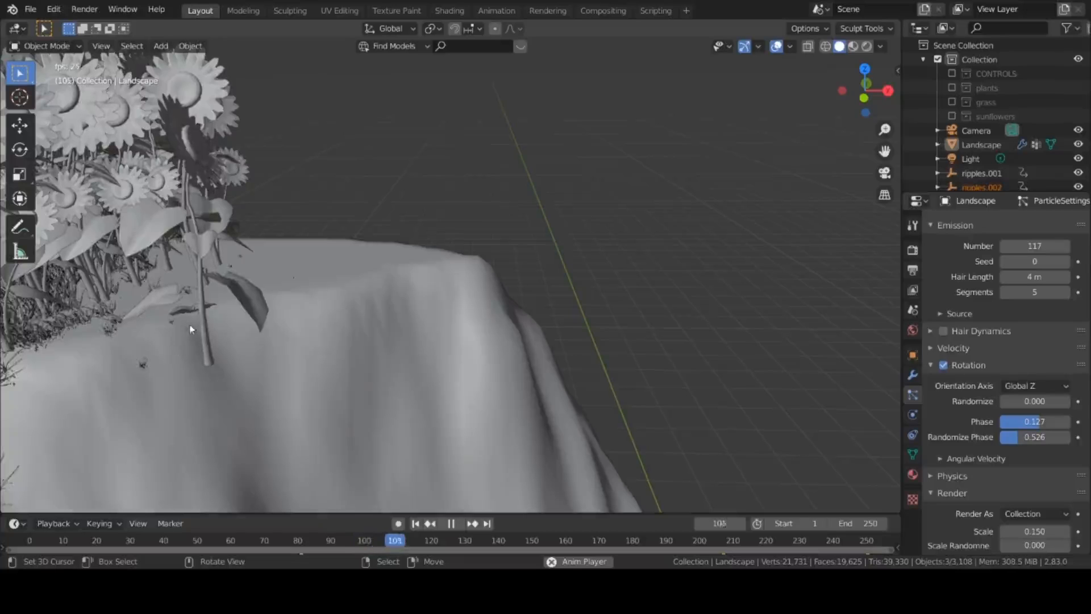
# - Weight-paint the landscape with the Subtract brush to erase sunflower weight along the cliff edge below the far clump, and return to Object Mode
pyautogui.rightClick(335, 323)
pyautogui.hotkey('ctrl', 'Tab')
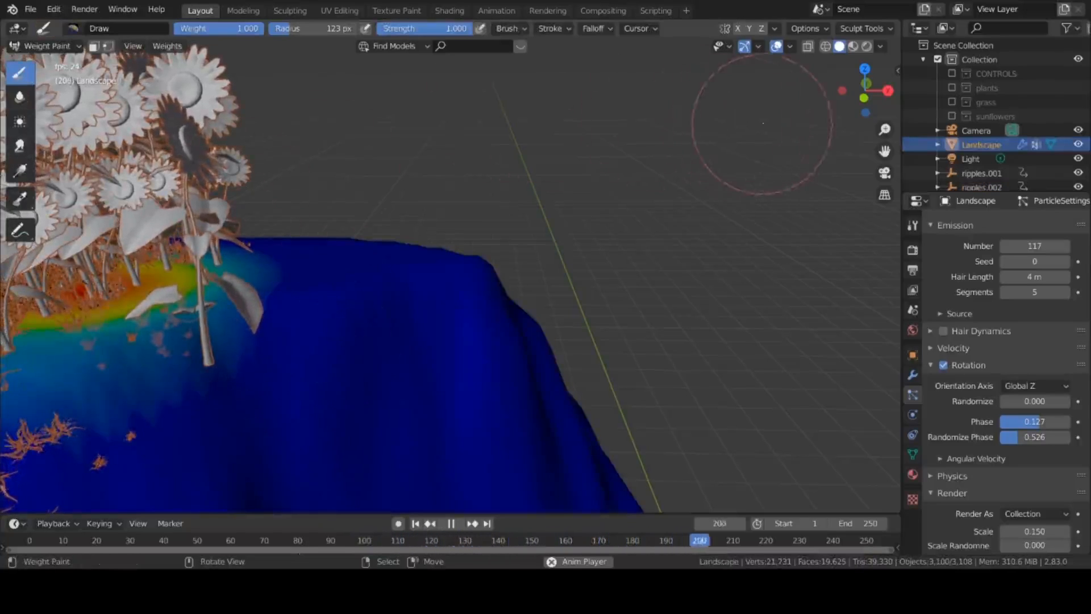
pyautogui.press('n')
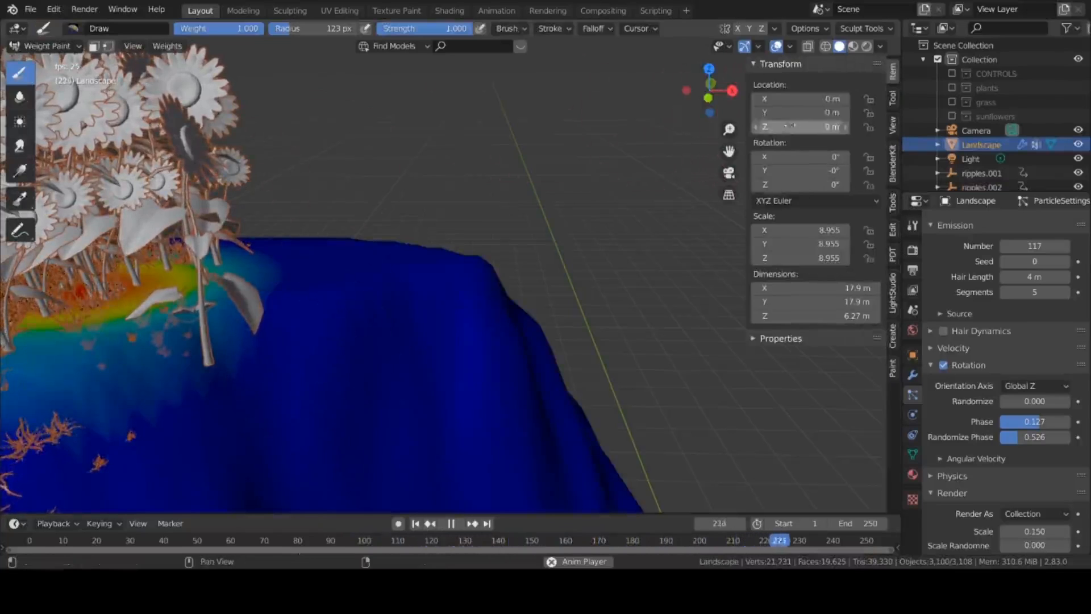
pyautogui.click(893, 99)
pyautogui.click(805, 168)
pyautogui.click(772, 248)
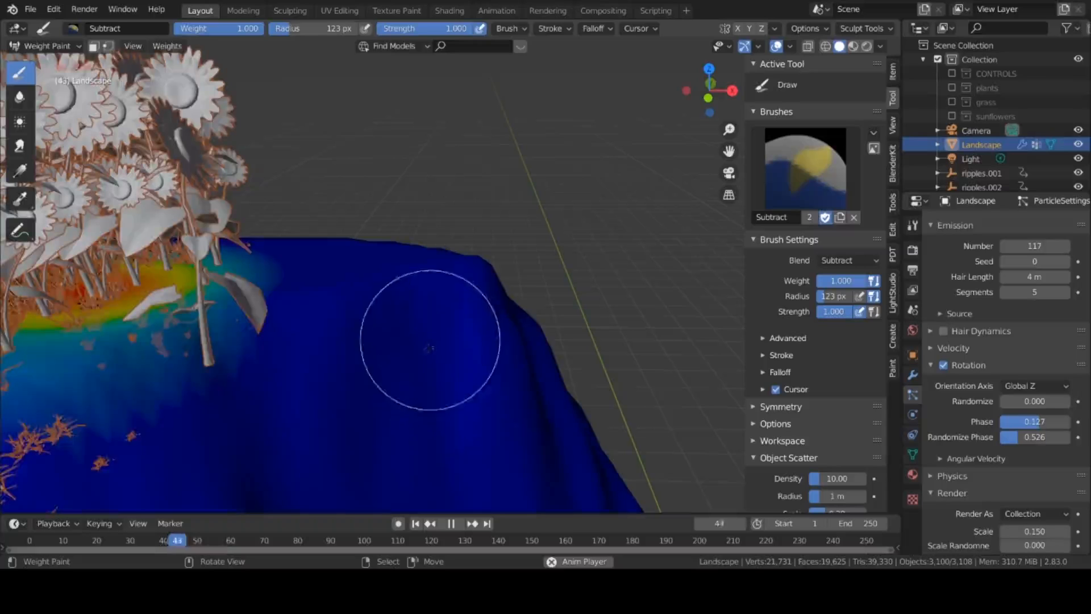
pyautogui.moveTo(288, 368)
pyautogui.mouseDown()
pyautogui.moveTo(187, 390)
pyautogui.moveTo(242, 353)
pyautogui.moveTo(237, 331)
pyautogui.mouseUp()
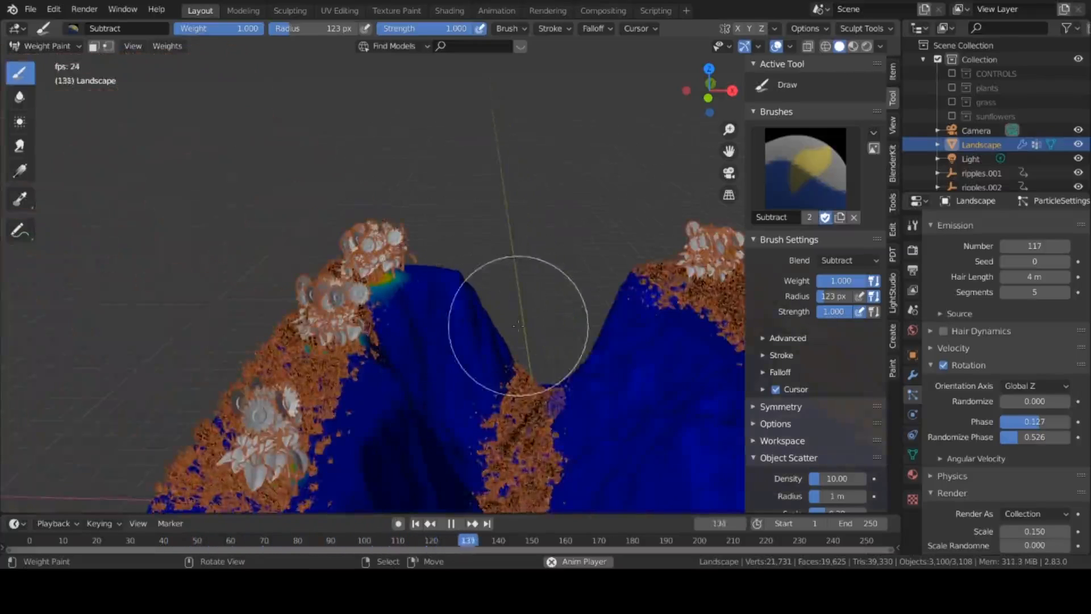
pyautogui.hotkey('ctrl', 'Tab')
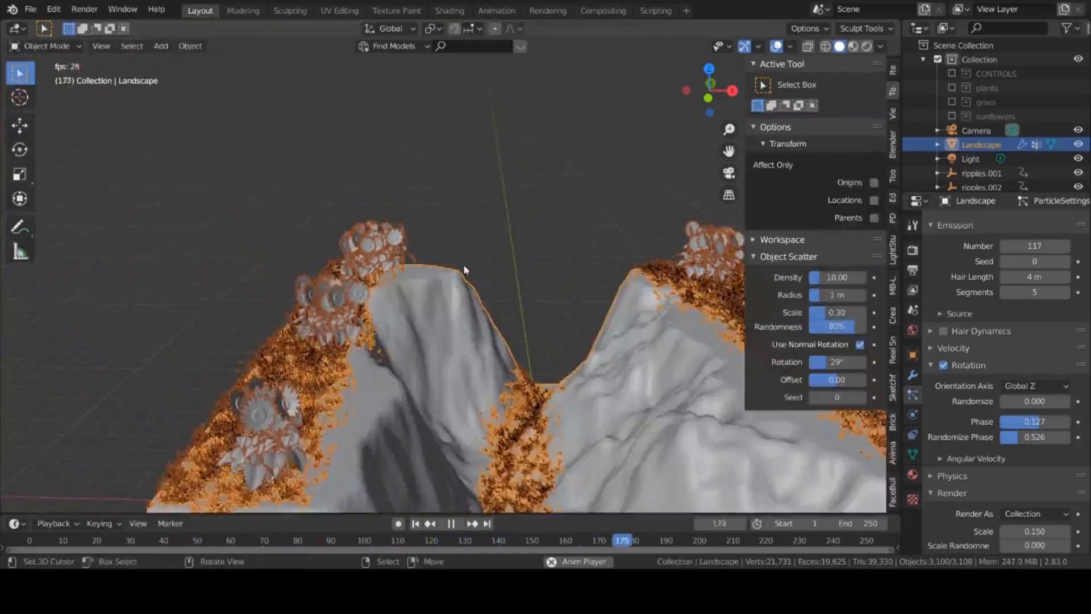
# - Stop the animation playback, switch the viewport to rendered shading and deselect everything to view the sunflowers and grass in colour
pyautogui.scroll(3, 466, 271)
pyautogui.scroll(3, 461, 239)
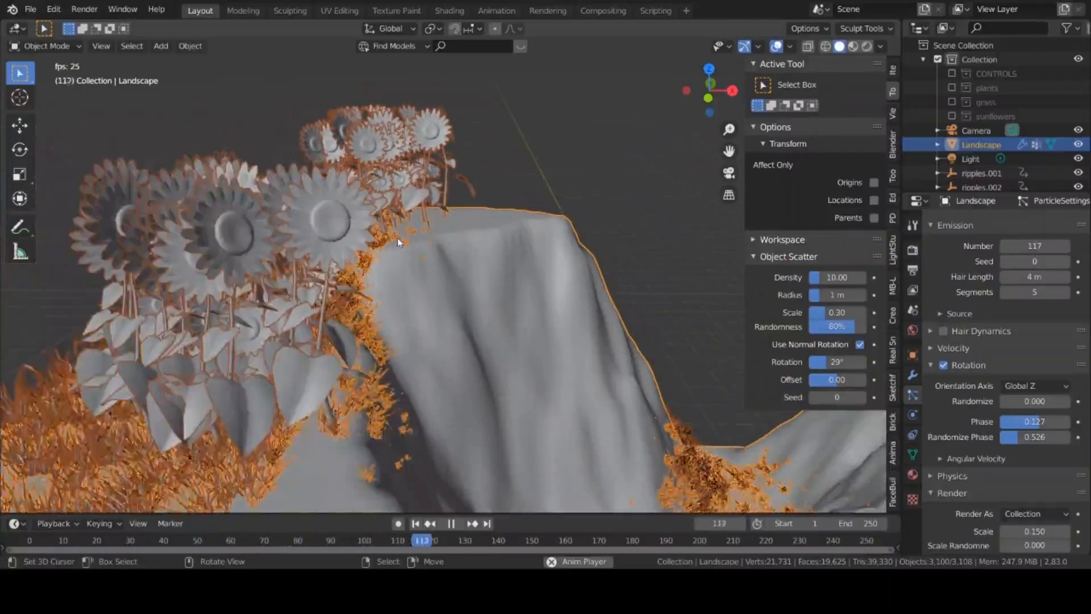
pyautogui.press('space')
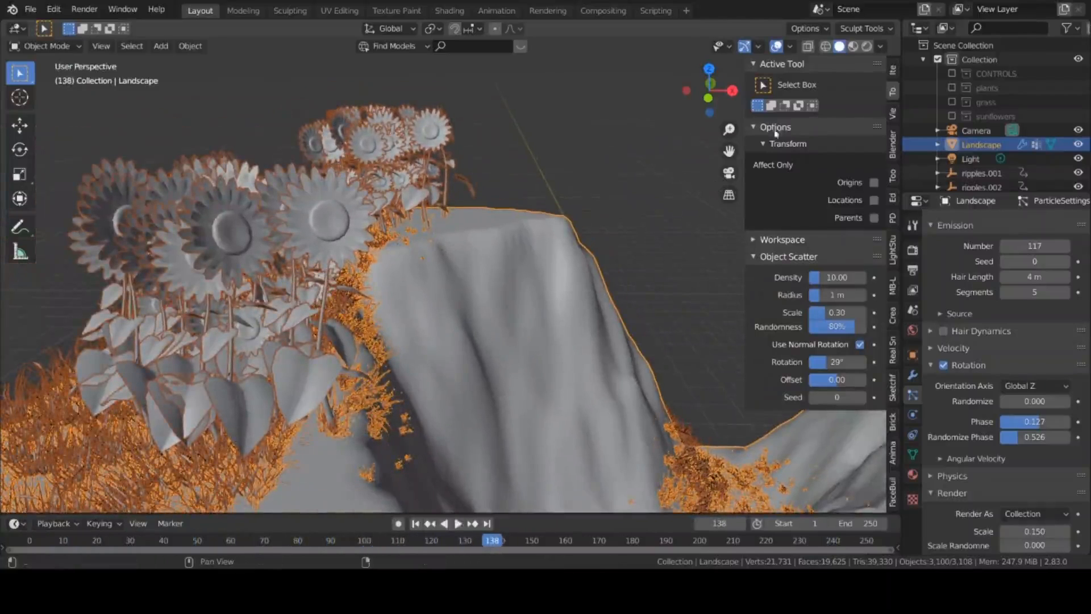
pyautogui.click(866, 47)
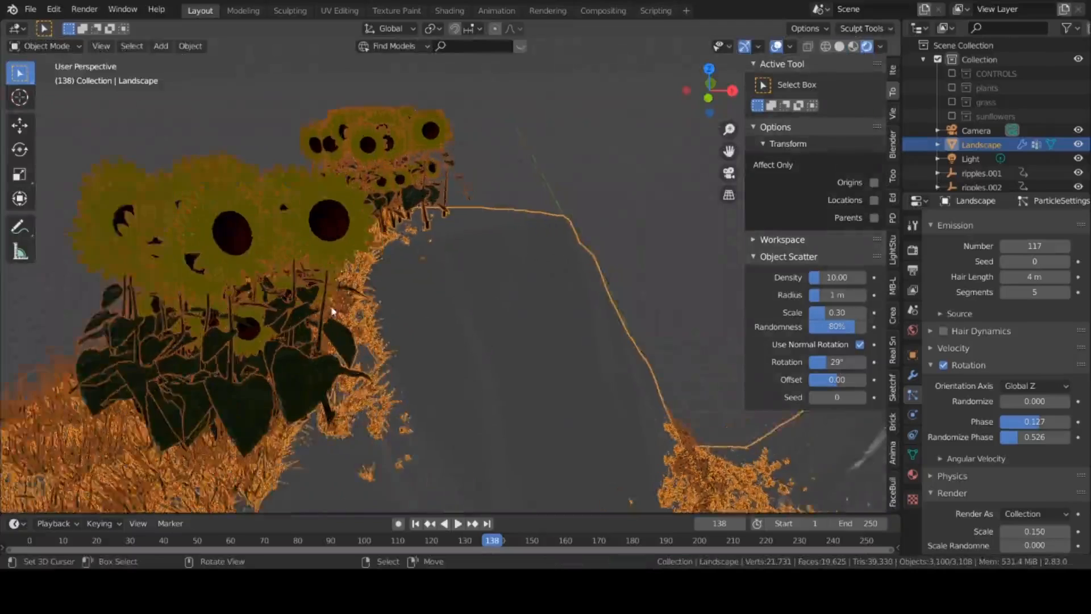
pyautogui.scroll(-2, 321, 313)
pyautogui.hotkey('alt', 'a')
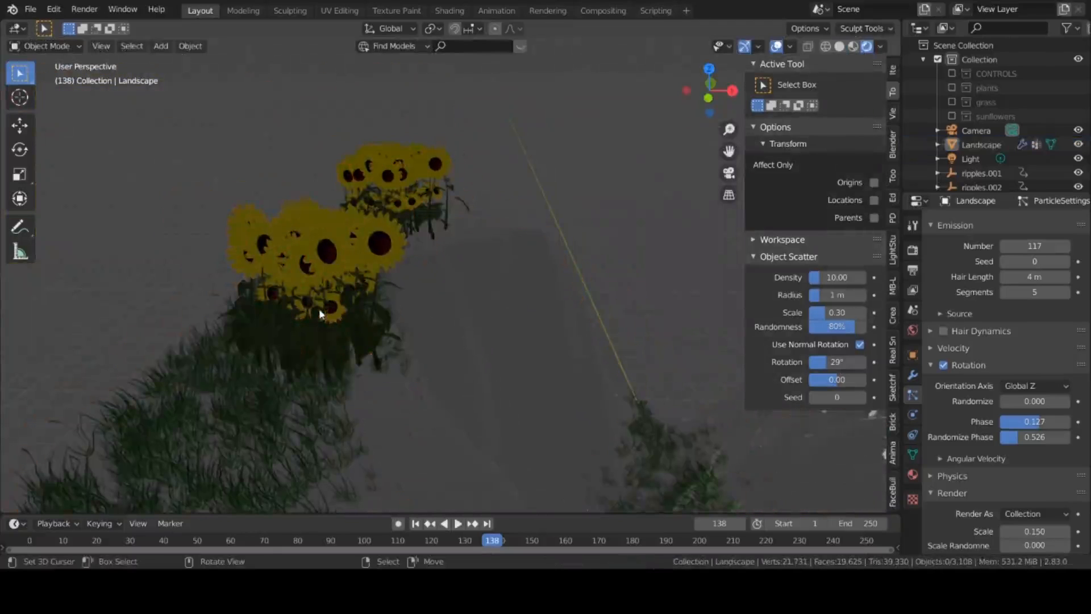
pyautogui.moveTo(453, 349); pyautogui.dragTo(540, 316, button='middle')
# - Unhide the light and move it about -11.59 m in X, 3.85 m in Y and 3.8 m in Z, above the far sunflowers
pyautogui.click(458, 292)
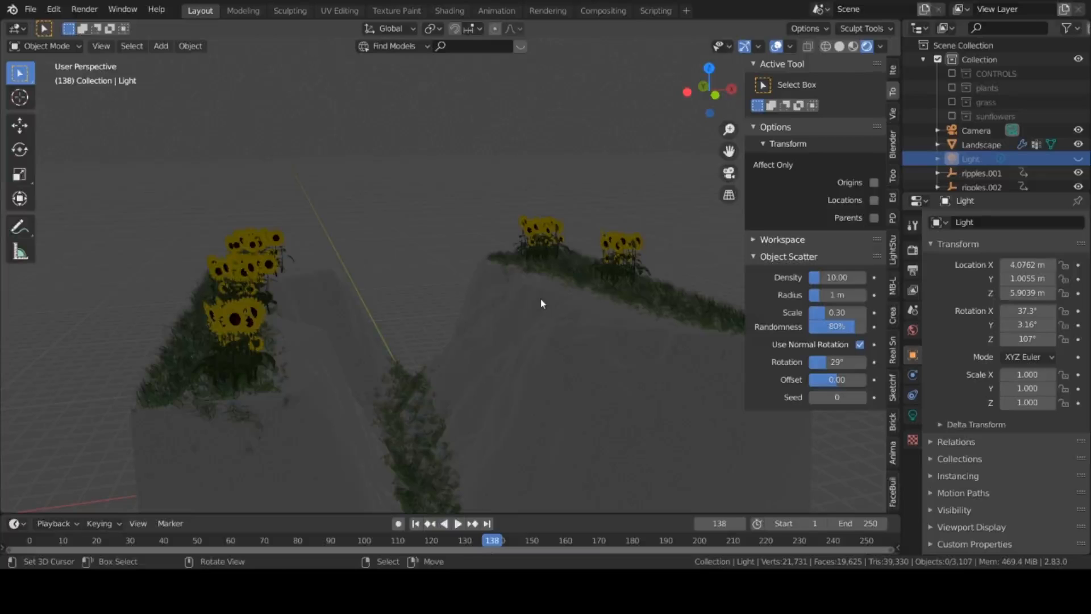
pyautogui.hotkey('alt', 'h')
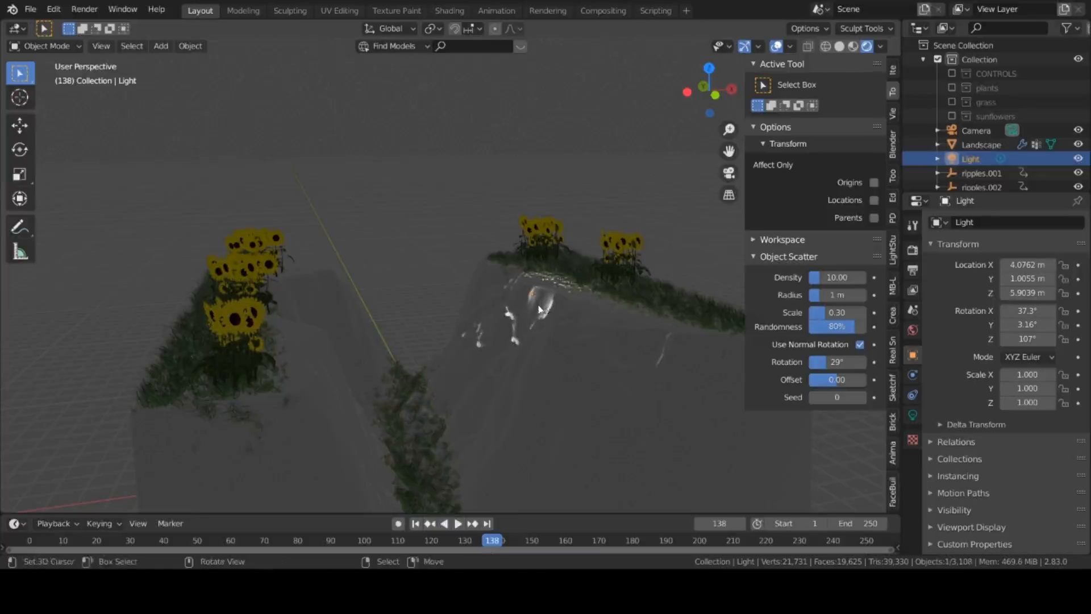
pyautogui.press('g')
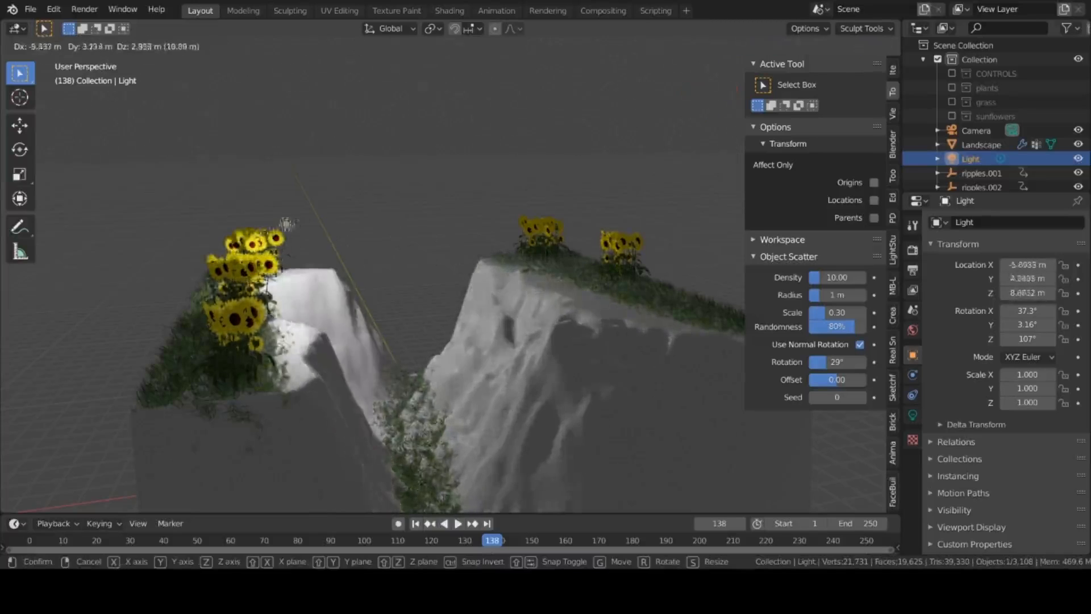
pyautogui.click(239, 223)
# - Examine how the moved light illuminates the sunflowers, grass and cliff faces from close up and from a distance
pyautogui.scroll(4, 241, 231)
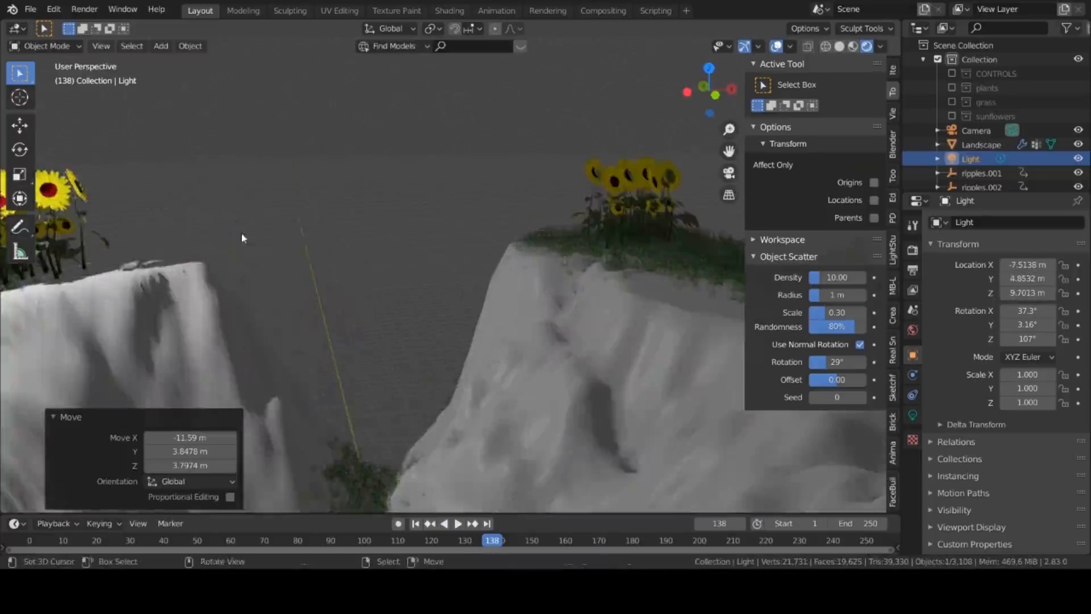
pyautogui.keyDown('shift'); pyautogui.moveTo(391, 261); pyautogui.dragTo(462, 279, button='middle'); pyautogui.keyUp('shift')
pyautogui.scroll(3, 463, 279)
pyautogui.keyDown('shift'); pyautogui.moveTo(368, 280); pyautogui.dragTo(544, 302, button='middle'); pyautogui.keyUp('shift')
pyautogui.scroll(4, 543, 303)
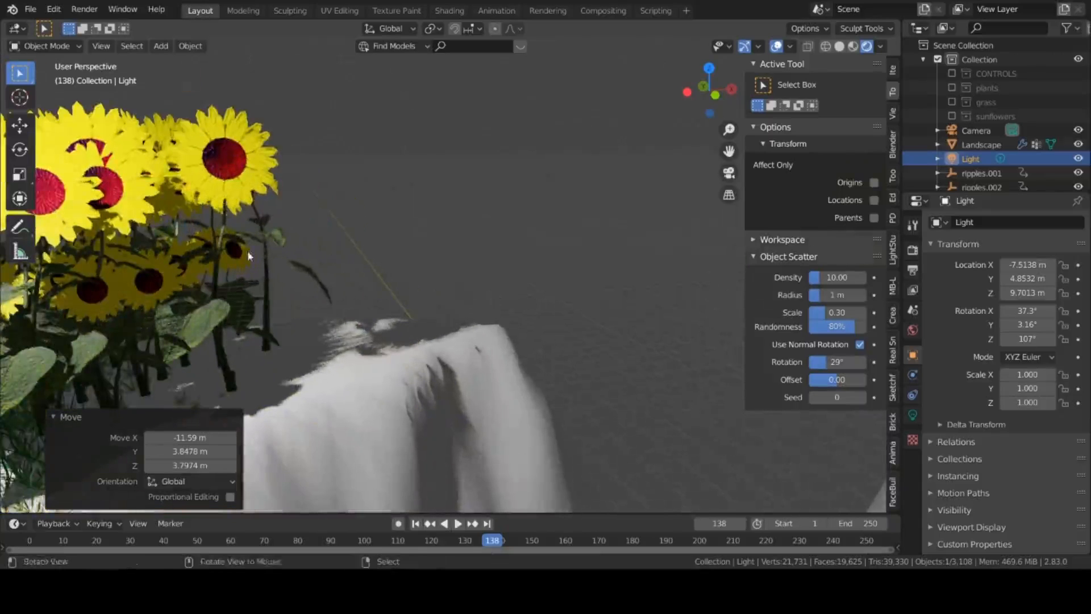
pyautogui.scroll(-6, 248, 255)
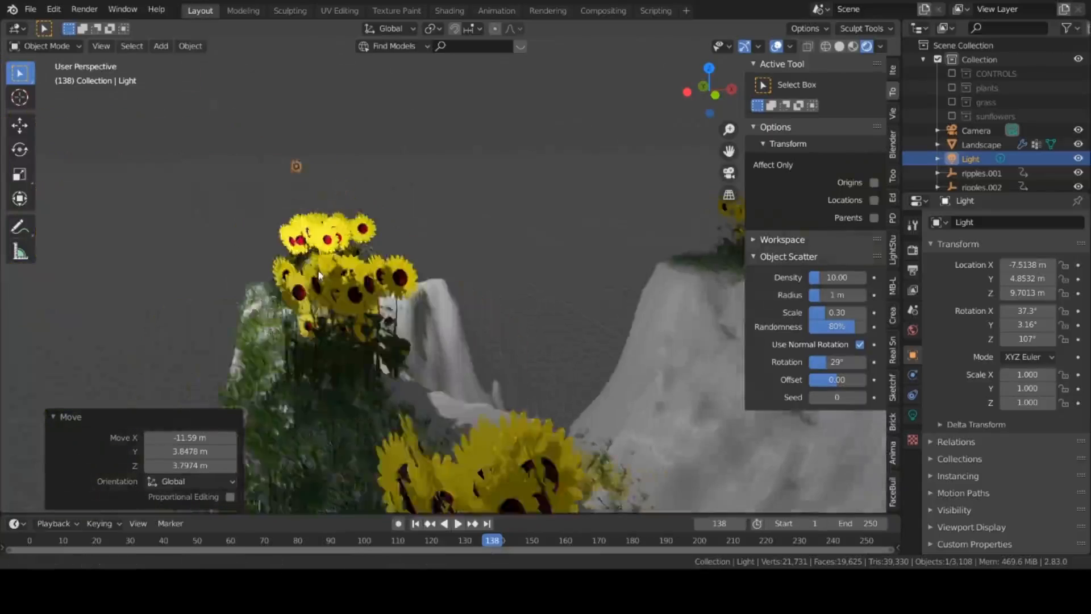
pyautogui.scroll(5, 318, 275)
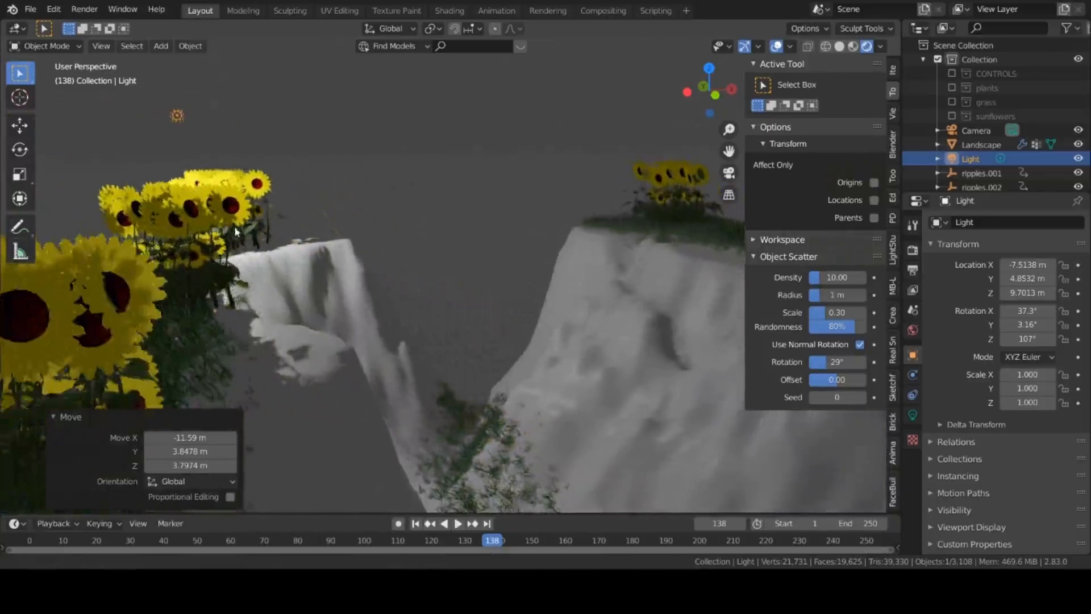
pyautogui.keyDown('shift'); pyautogui.moveTo(234, 227); pyautogui.dragTo(276, 219, button='middle'); pyautogui.keyUp('shift')
pyautogui.scroll(-2, 389, 311)
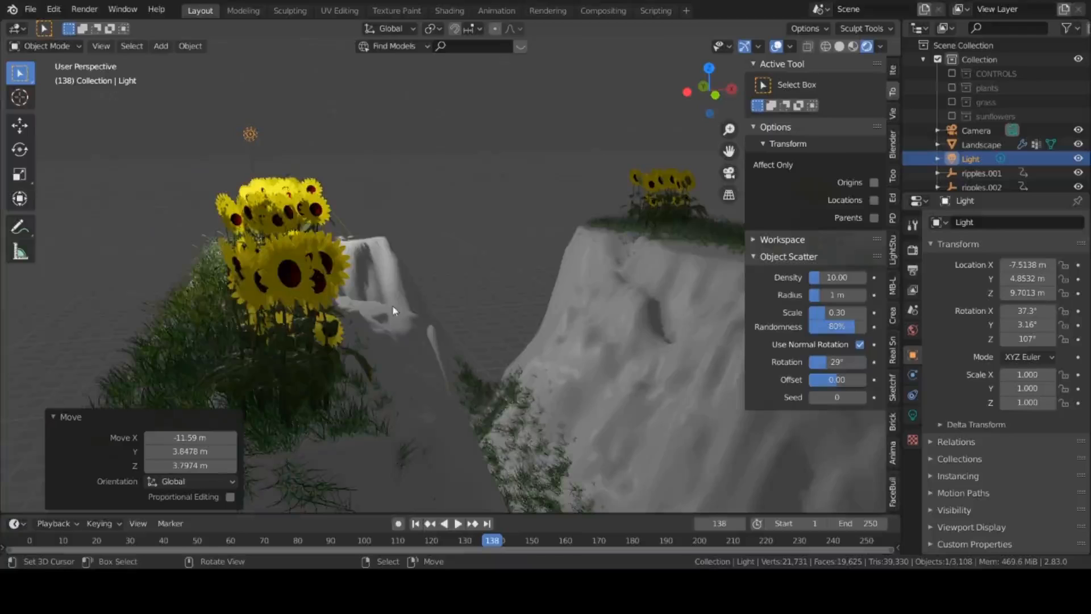
pyautogui.scroll(-2, 417, 313)
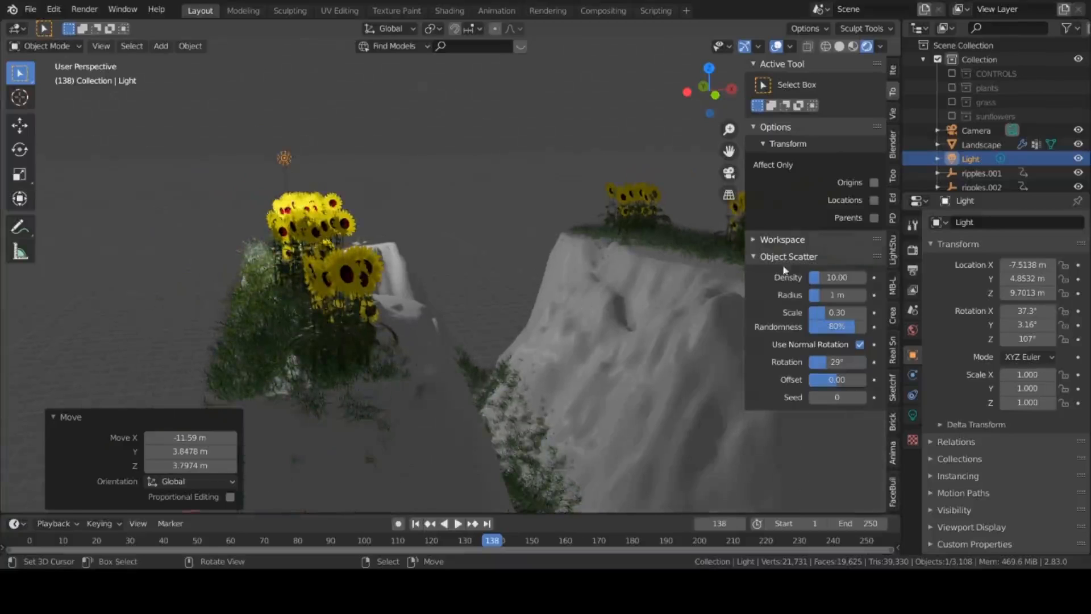
# - Change the light's type to Sun and set its strength to 2
pyautogui.click(913, 414)
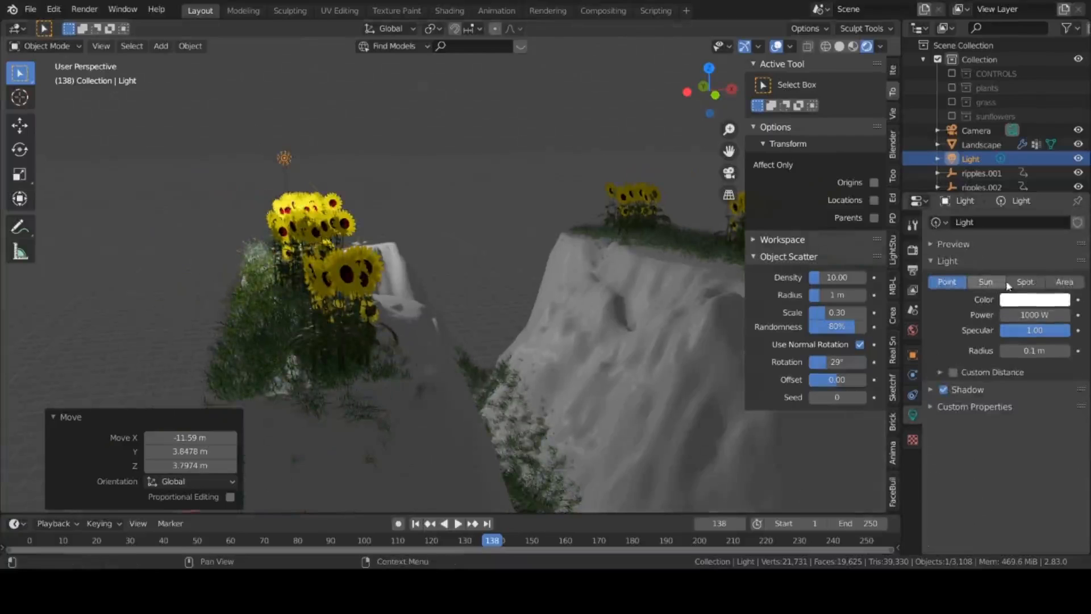
pyautogui.click(986, 282)
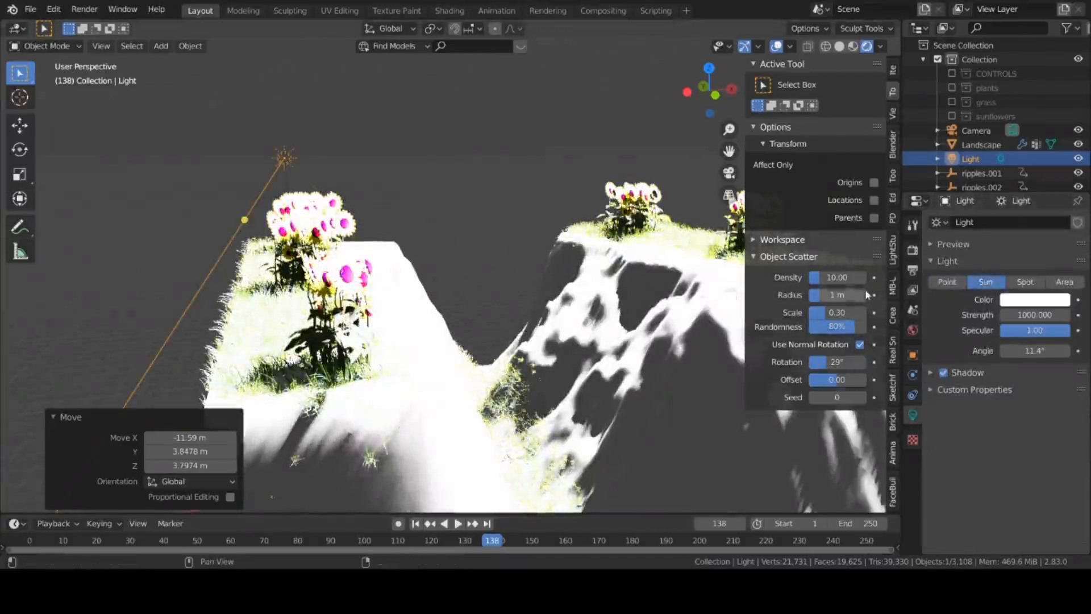
pyautogui.moveTo(1019, 315); pyautogui.dragTo(1014, 315)
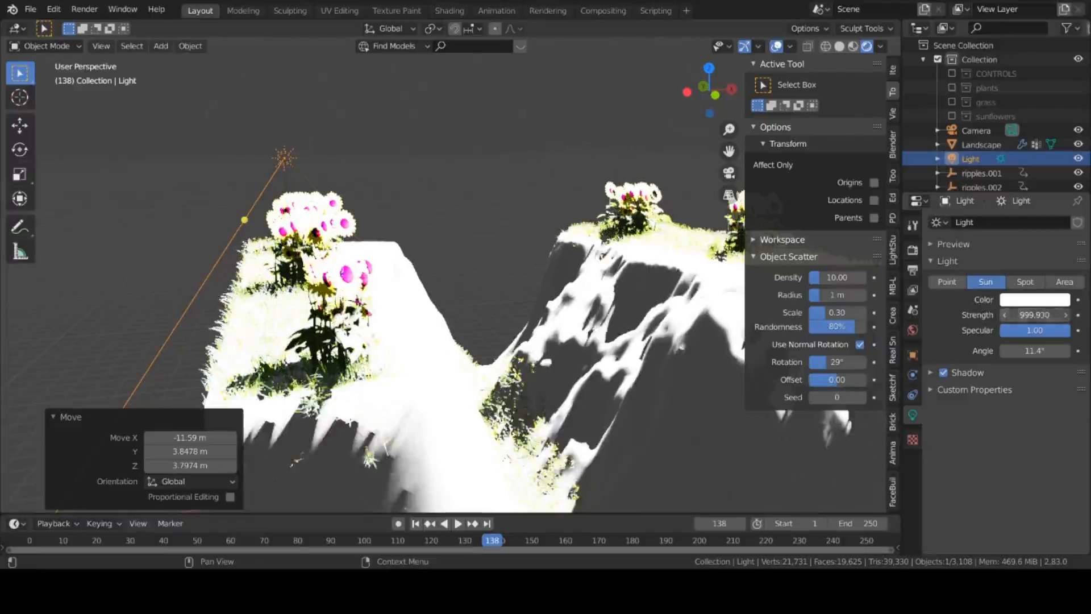
pyautogui.click(1030, 315)
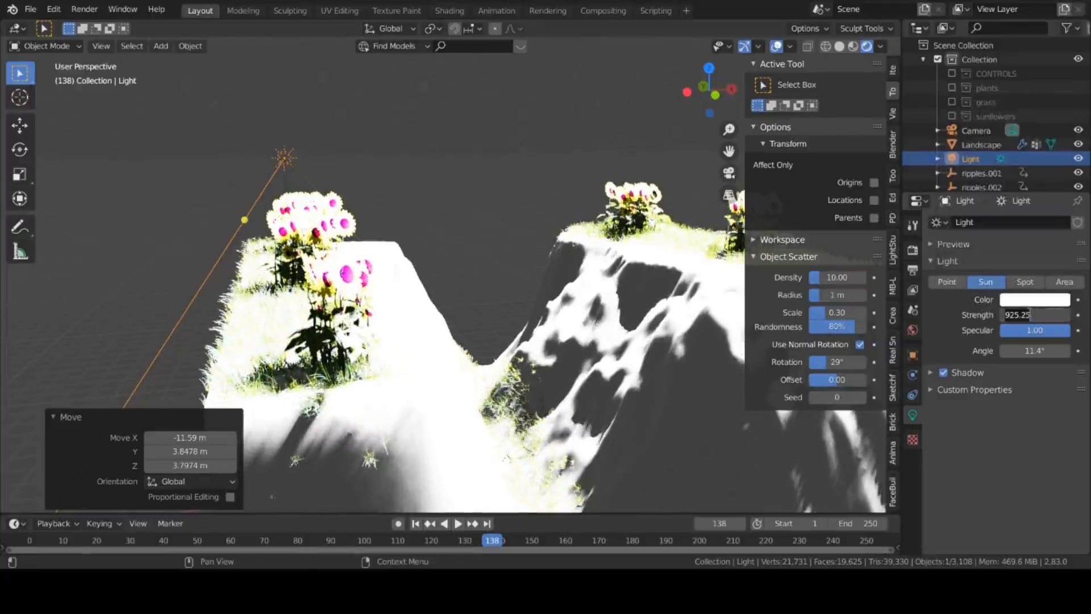
pyautogui.write('2')
pyautogui.press('Return')
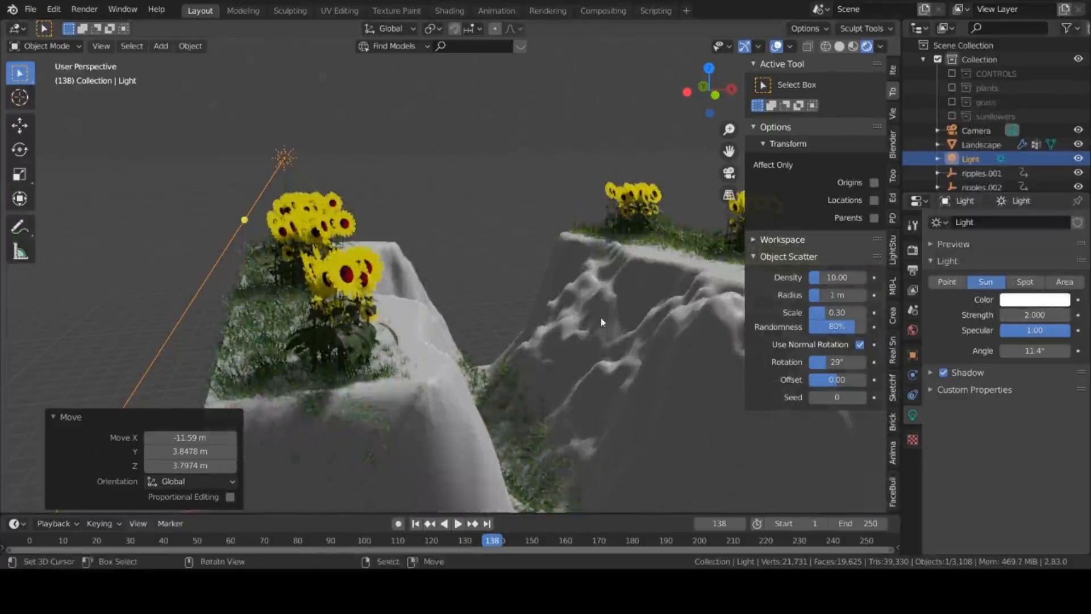
# - Rotate the sun light freely by about -17.2° and 176° with trackball rotation, and check the lighting on the plants and gully
pyautogui.moveTo(489, 318); pyautogui.dragTo(506, 317, button='middle')
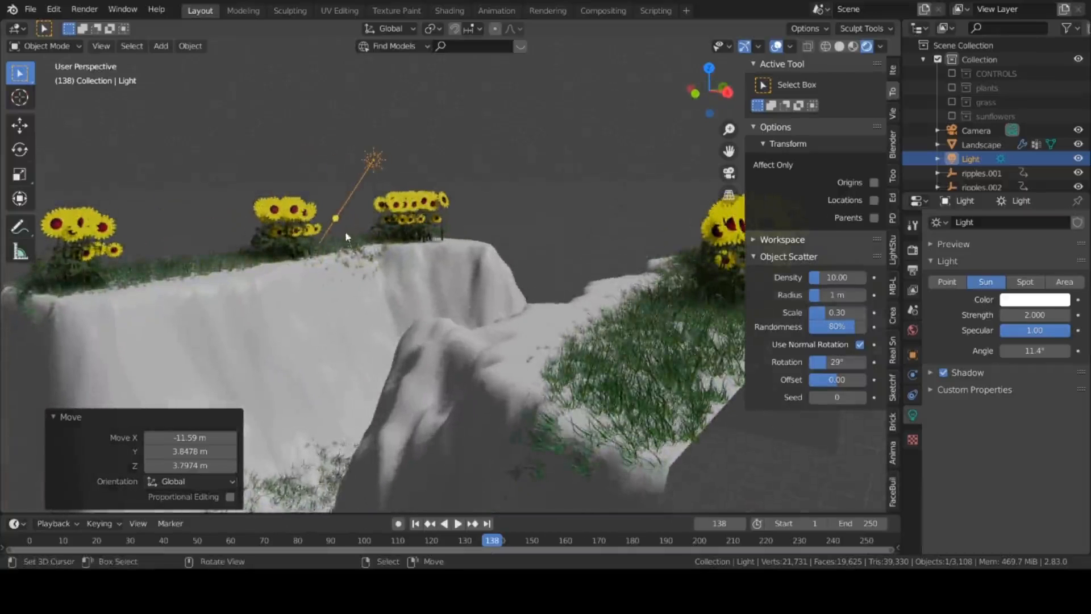
pyautogui.press('r')
pyautogui.press('r')
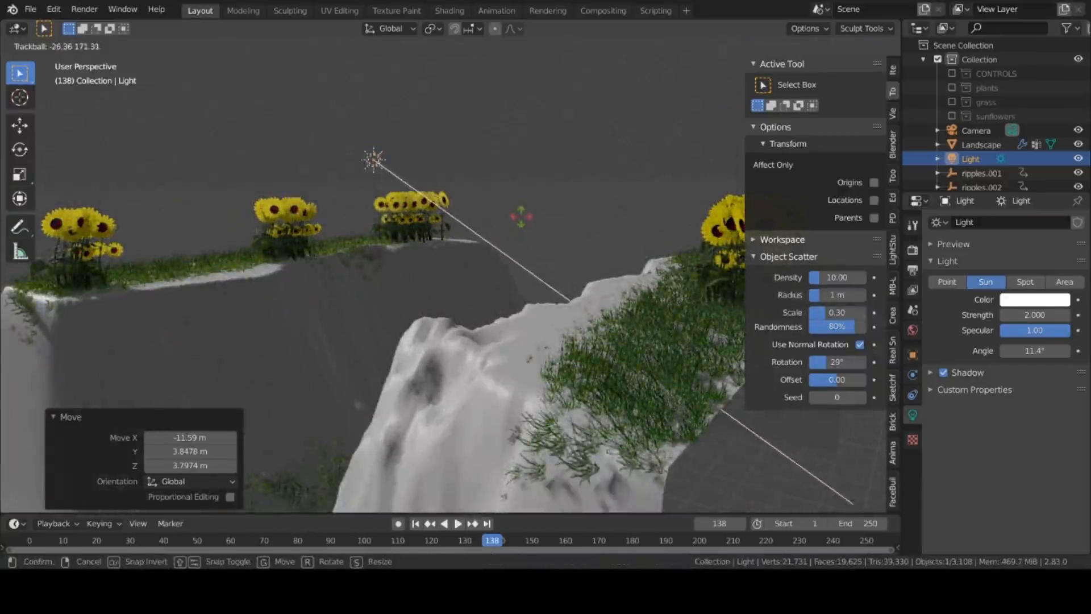
pyautogui.click(812, 472)
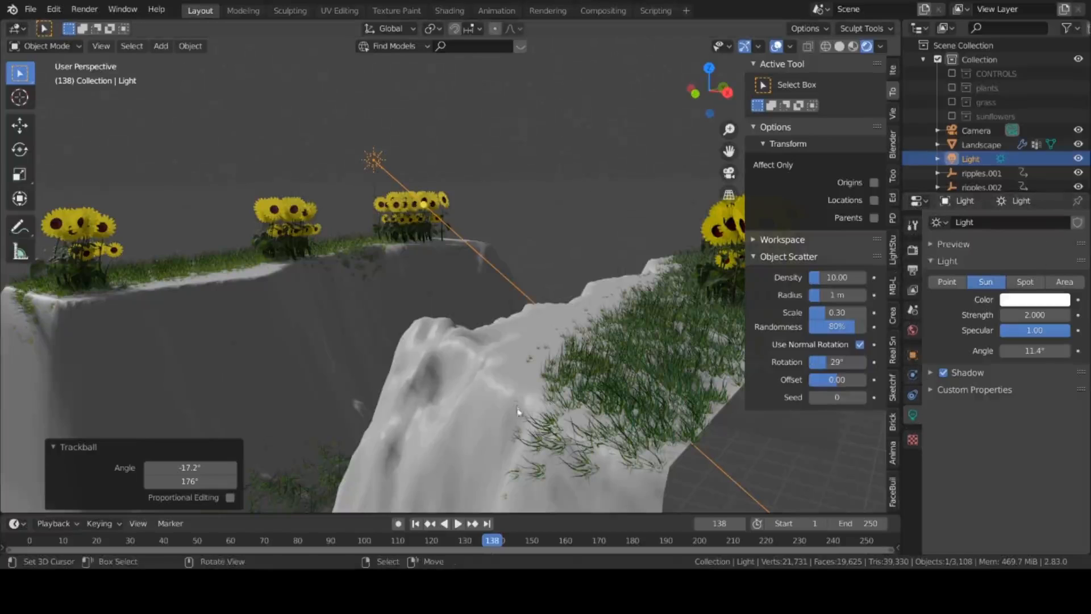
pyautogui.moveTo(515, 384); pyautogui.dragTo(326, 371, button='middle')
pyautogui.scroll(8, 324, 370)
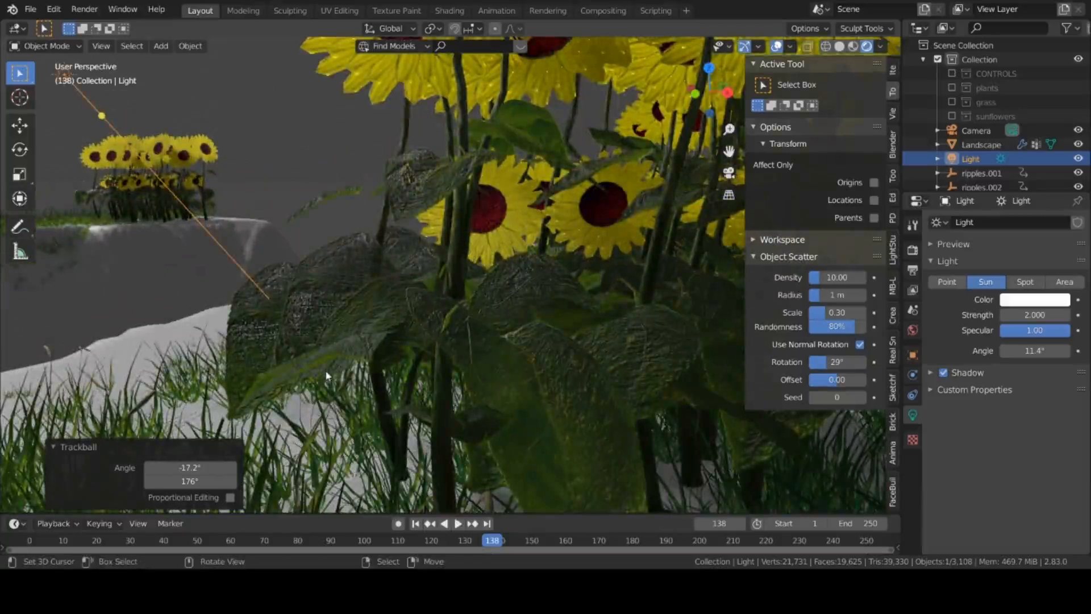
pyautogui.scroll(-8, 327, 374)
pyautogui.moveTo(327, 374); pyautogui.dragTo(449, 382, button='middle')
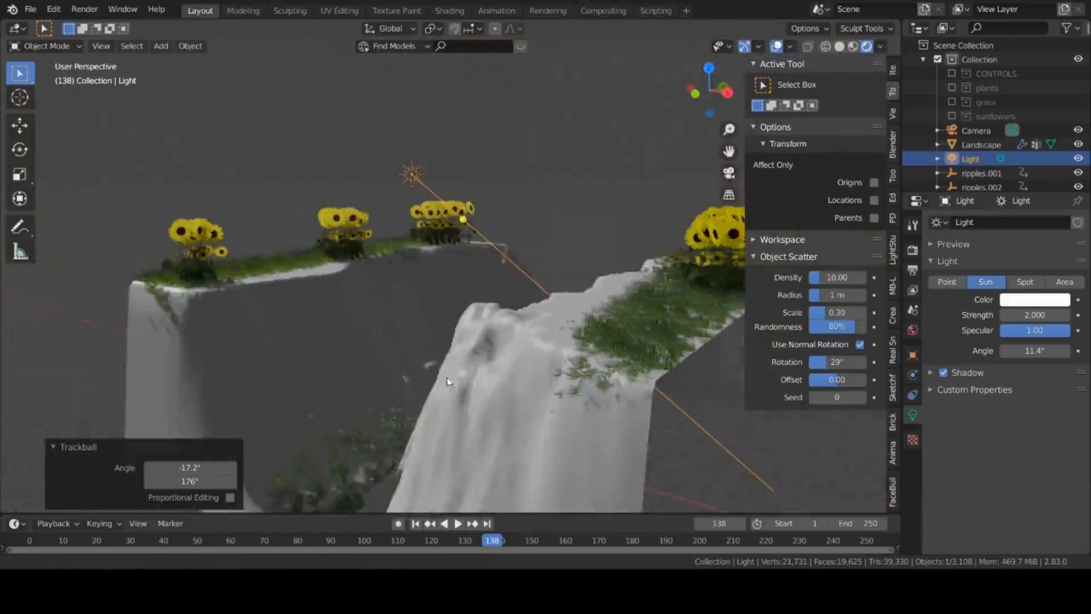
# - Add a third vertex group to the landscape
pyautogui.click(547, 376)
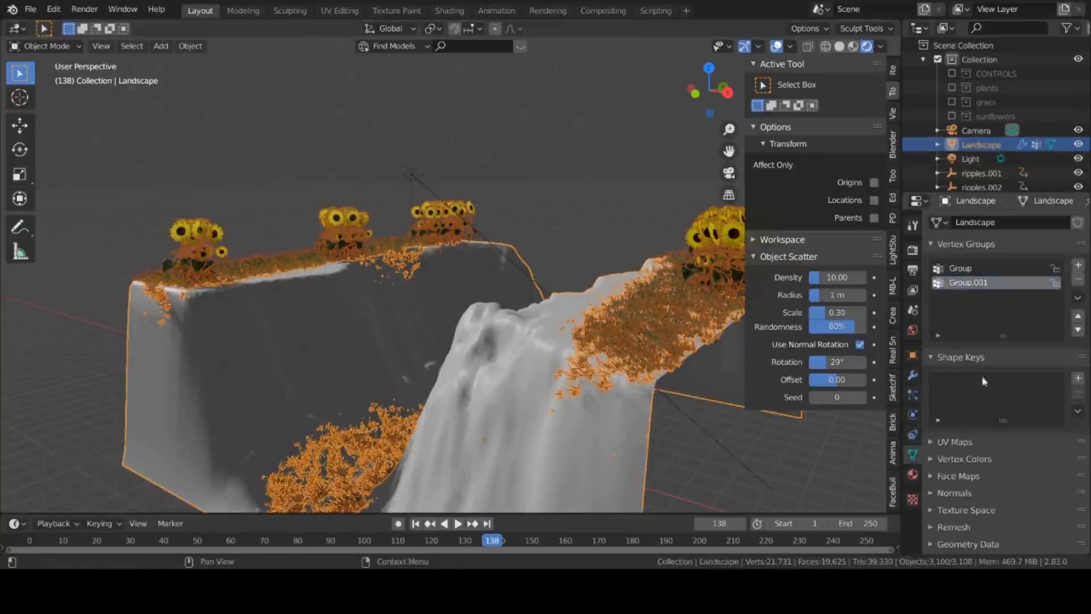
pyautogui.click(1077, 265)
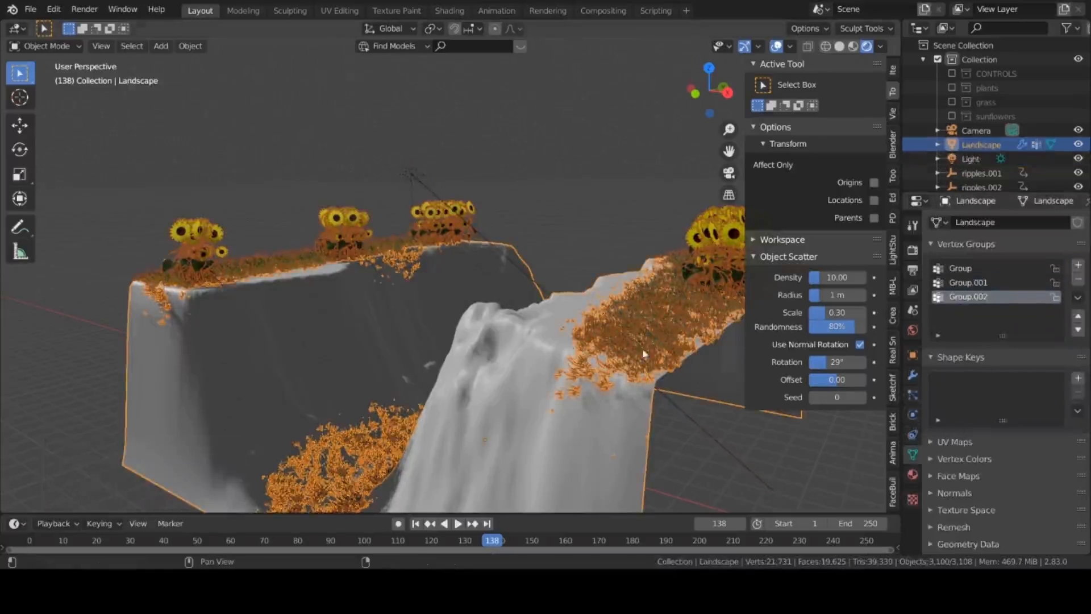
pyautogui.scroll(2, 612, 360)
pyautogui.moveTo(357, 376)
pyautogui.mouseDown(button='middle')
pyautogui.moveTo(400, 382)
pyautogui.moveTo(370, 387)
pyautogui.mouseUp(button='middle')
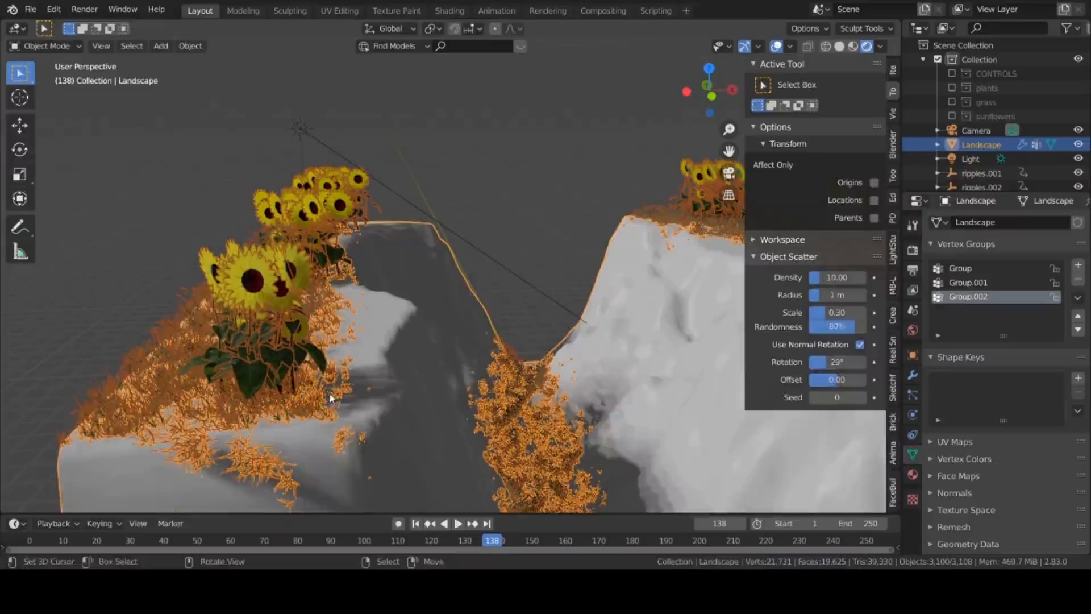
# - Switch the landscape to weight painting and set the brush to Add
pyautogui.hotkey('ctrl', 'Tab')
pyautogui.scroll(1, 341, 400)
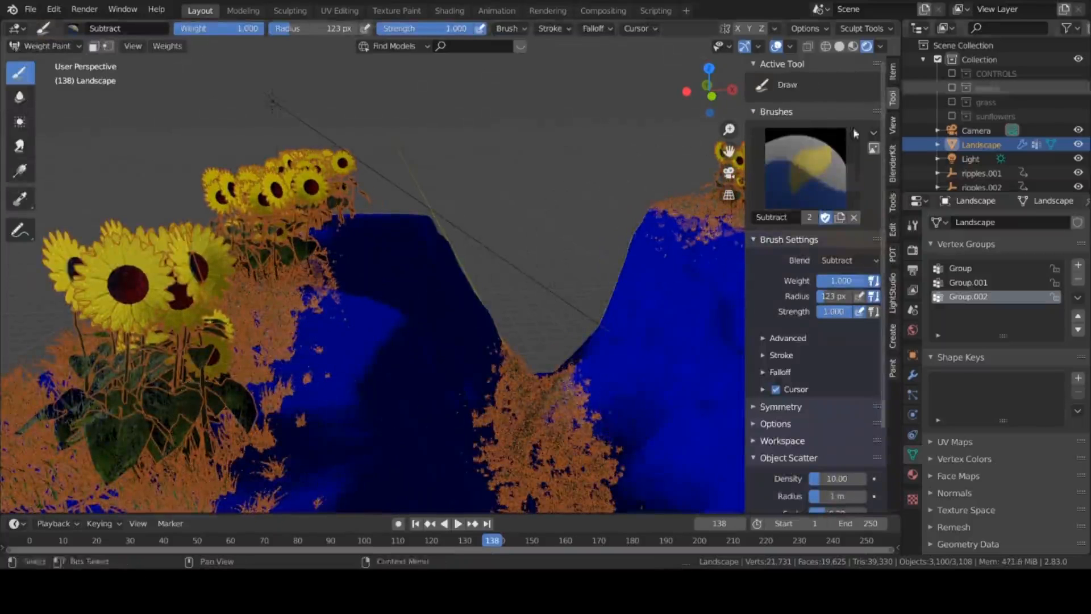
pyautogui.click(805, 168)
pyautogui.click(442, 262)
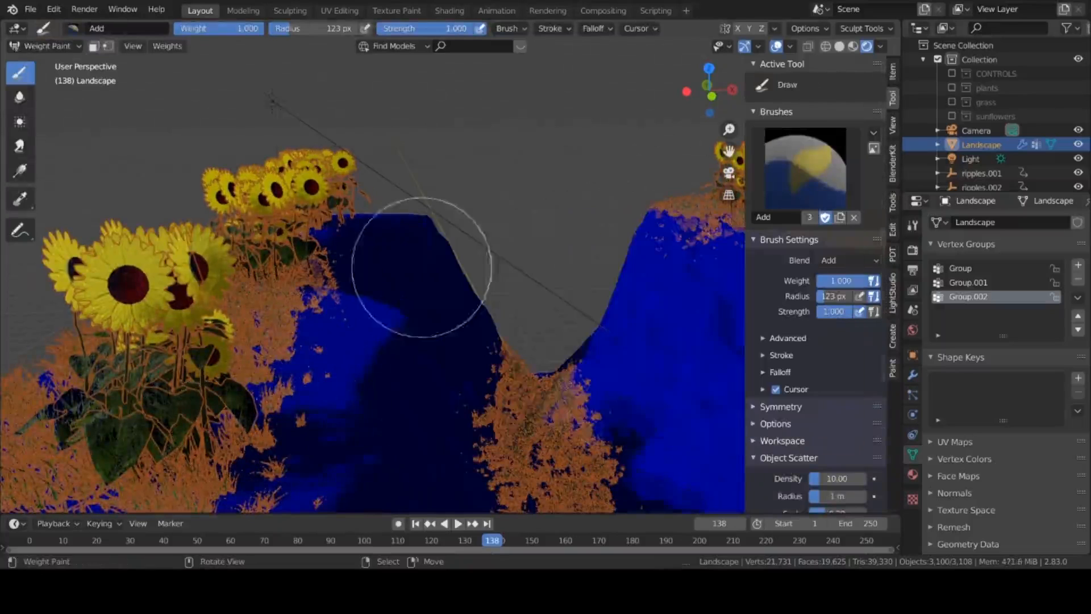
# - Paint weight into the landscape's third vertex group around the sunflower clusters along the grassy plateau beside the gully
pyautogui.moveTo(201, 452); pyautogui.dragTo(248, 405)
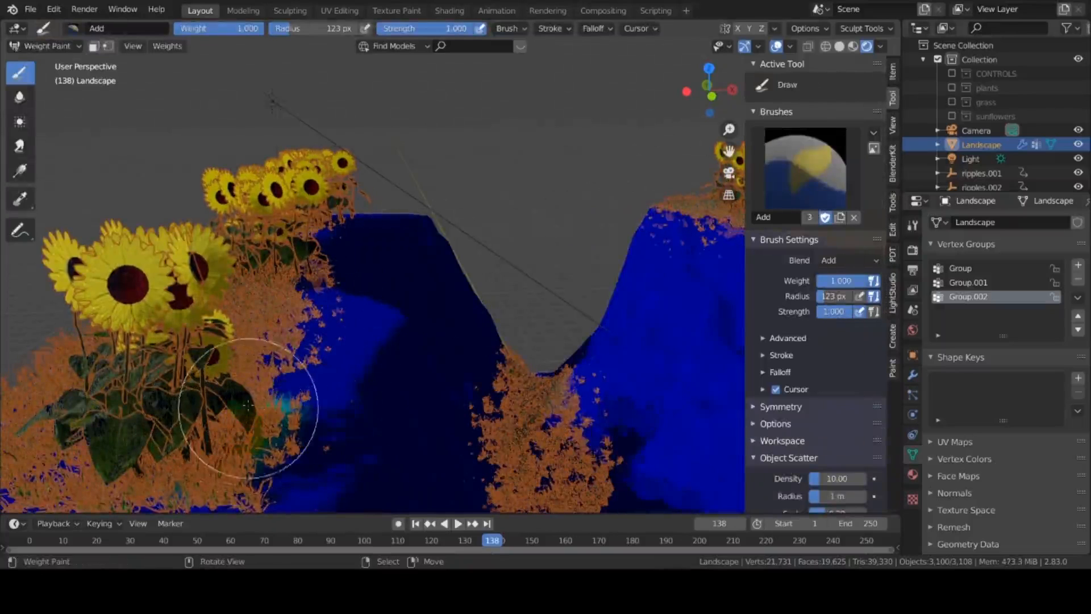
pyautogui.moveTo(288, 390); pyautogui.dragTo(262, 336, button='middle')
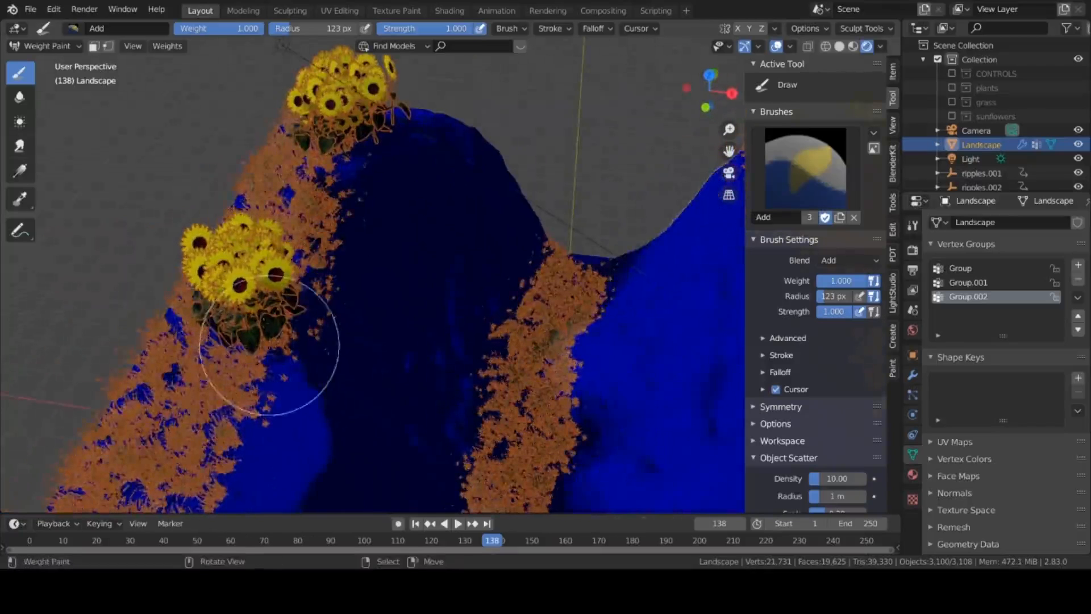
pyautogui.moveTo(265, 315); pyautogui.dragTo(245, 345)
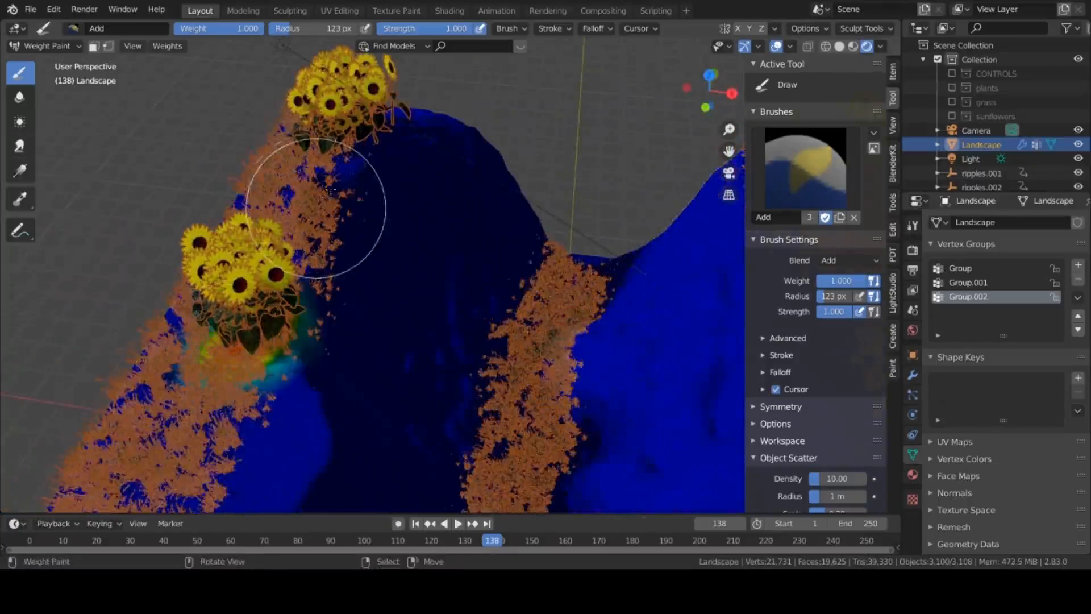
pyautogui.moveTo(316, 195)
pyautogui.mouseDown()
pyautogui.moveTo(323, 203)
pyautogui.moveTo(360, 171)
pyautogui.moveTo(364, 135)
pyautogui.mouseUp()
# - Paint weight along the grassy gully floor down to its front edge, and return to Object Mode with nothing selected
pyautogui.keyDown('shift'); pyautogui.moveTo(364, 135); pyautogui.dragTo(252, 20, button='middle'); pyautogui.keyUp('shift')
pyautogui.moveTo(262, 458)
pyautogui.mouseDown()
pyautogui.moveTo(256, 356)
pyautogui.moveTo(366, 244)
pyautogui.moveTo(397, 176)
pyautogui.moveTo(427, 172)
pyautogui.moveTo(438, 187)
pyautogui.mouseUp()
pyautogui.scroll(-2, 404, 336)
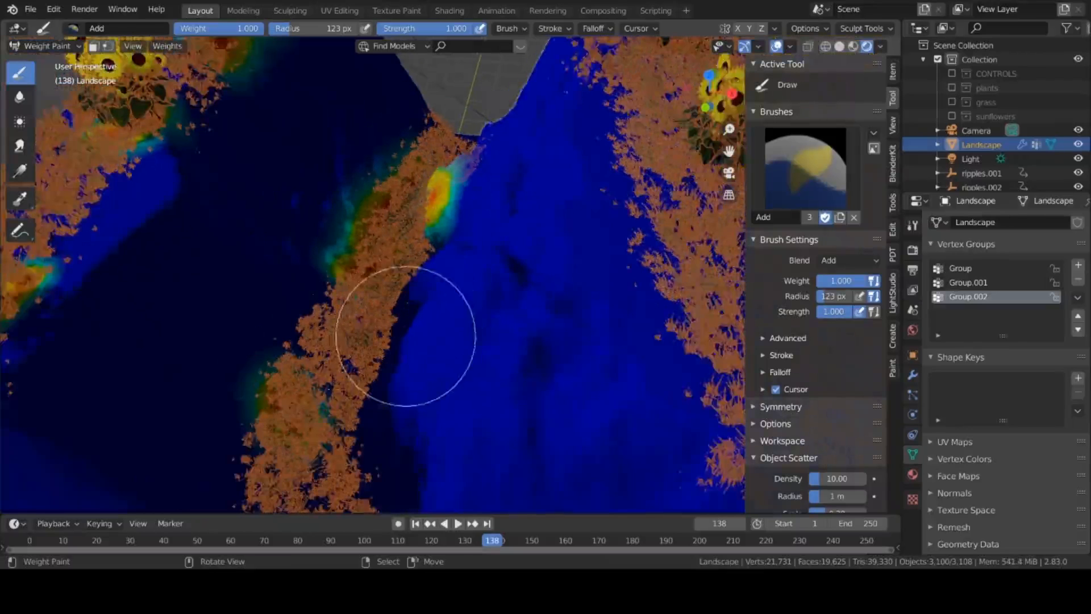
pyautogui.keyDown('shift'); pyautogui.moveTo(320, 393); pyautogui.dragTo(333, 316, button='middle'); pyautogui.keyUp('shift')
pyautogui.moveTo(333, 316); pyautogui.dragTo(353, 438)
pyautogui.click(47, 47)
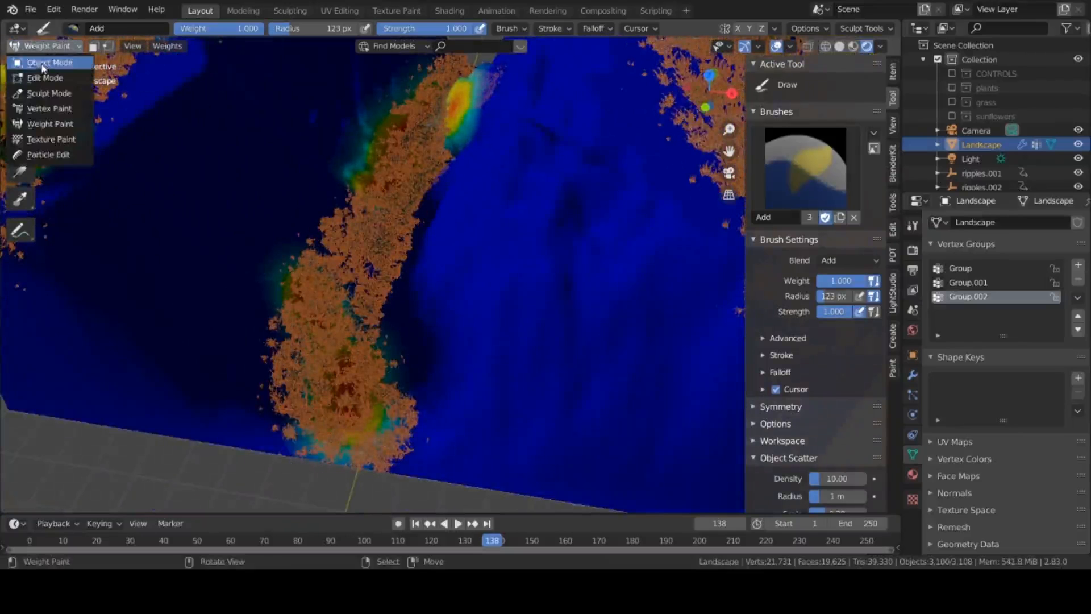
pyautogui.click(44, 63)
pyautogui.hotkey('alt', 'a')
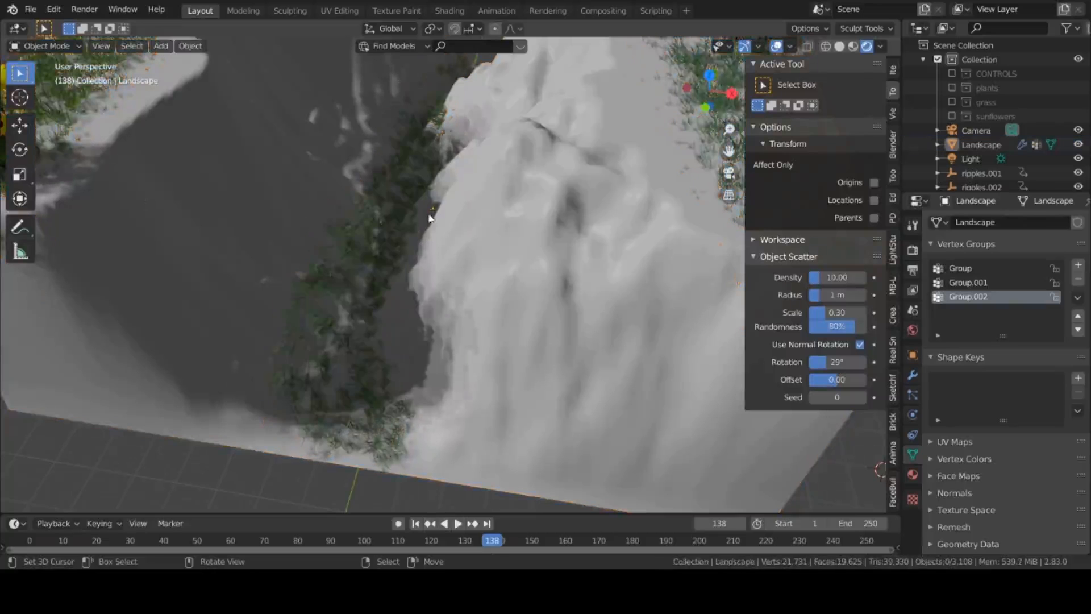
# - Play the animation and examine the grass movement in the gully from close up and across the whole landscape
pyautogui.moveTo(381, 250); pyautogui.dragTo(399, 217, button='middle')
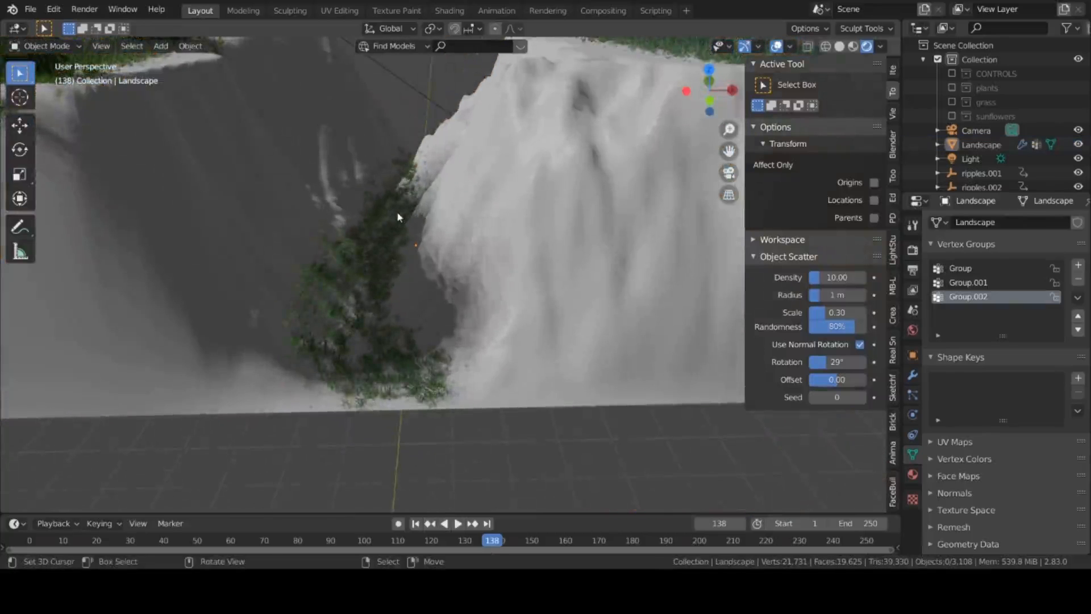
pyautogui.press('space')
pyautogui.scroll(5, 400, 219)
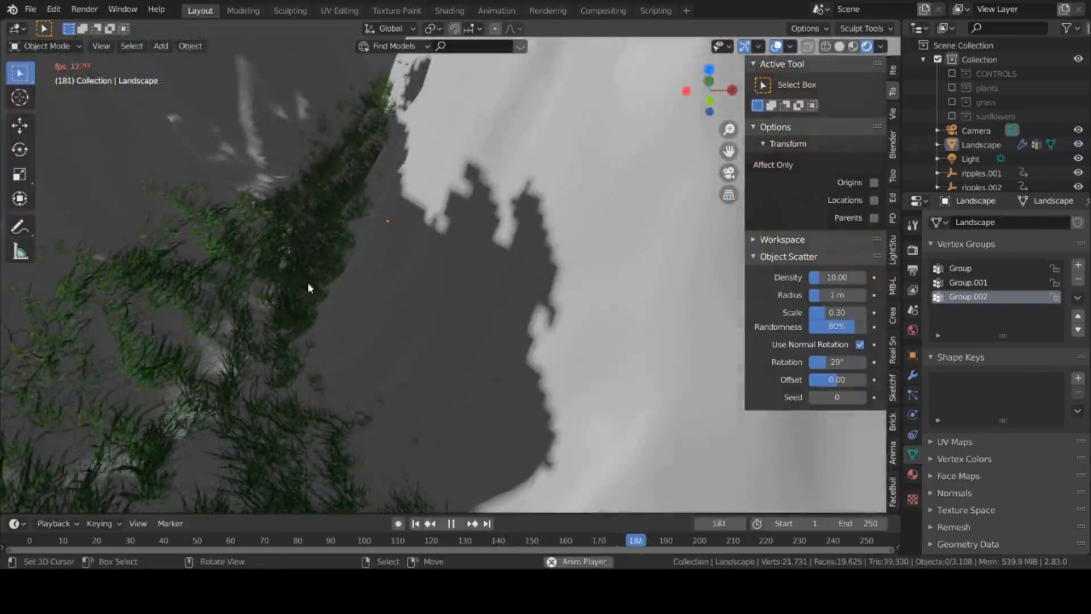
pyautogui.scroll(-8, 411, 263)
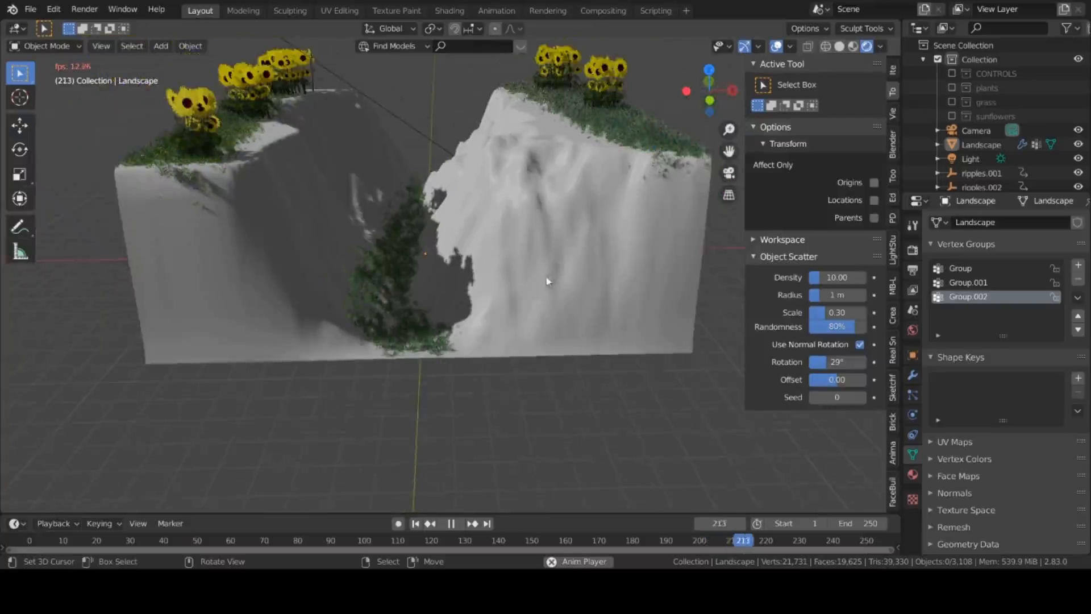
pyautogui.keyDown('shift'); pyautogui.moveTo(554, 295); pyautogui.dragTo(528, 349, button='middle'); pyautogui.keyUp('shift')
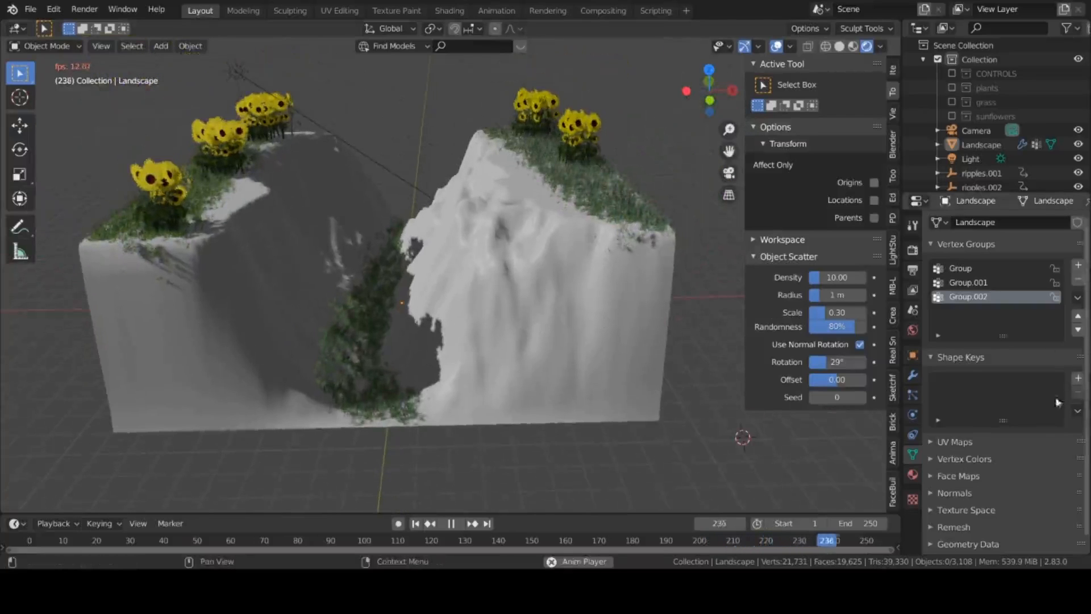
# - Add a third particle system to the landscape, set its type to Hair and its number to 41, and stop the playback
pyautogui.scroll(-2, 984, 427)
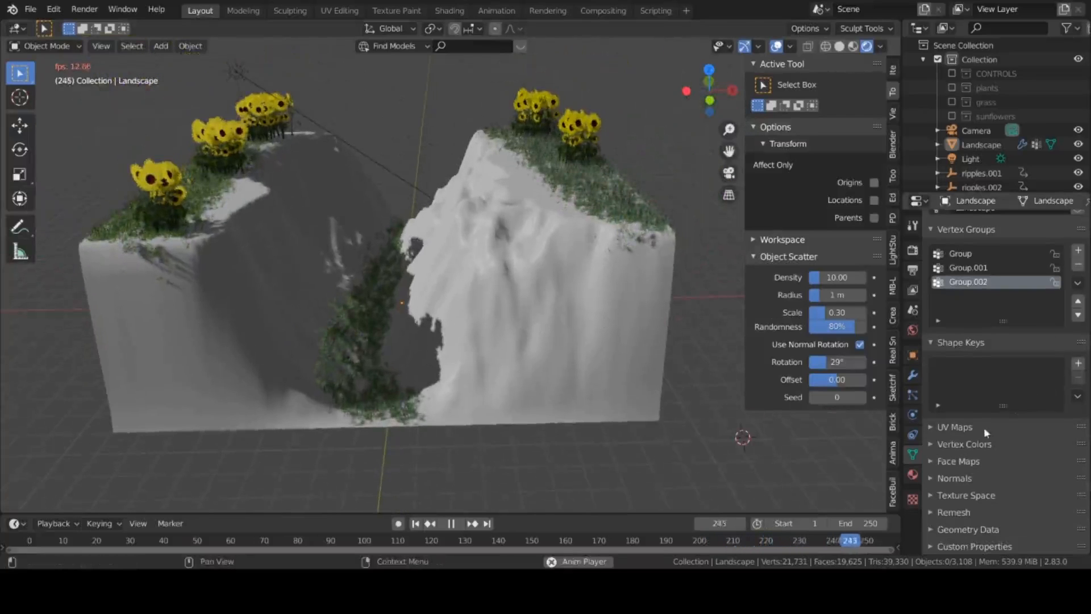
pyautogui.click(913, 394)
pyautogui.scroll(5, 999, 310)
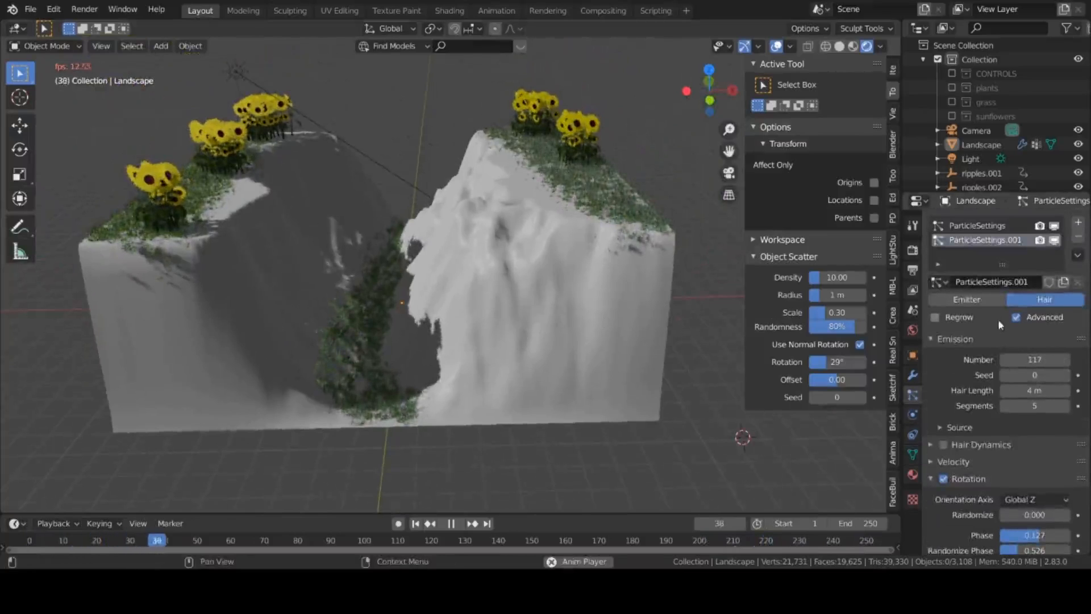
pyautogui.click(1078, 222)
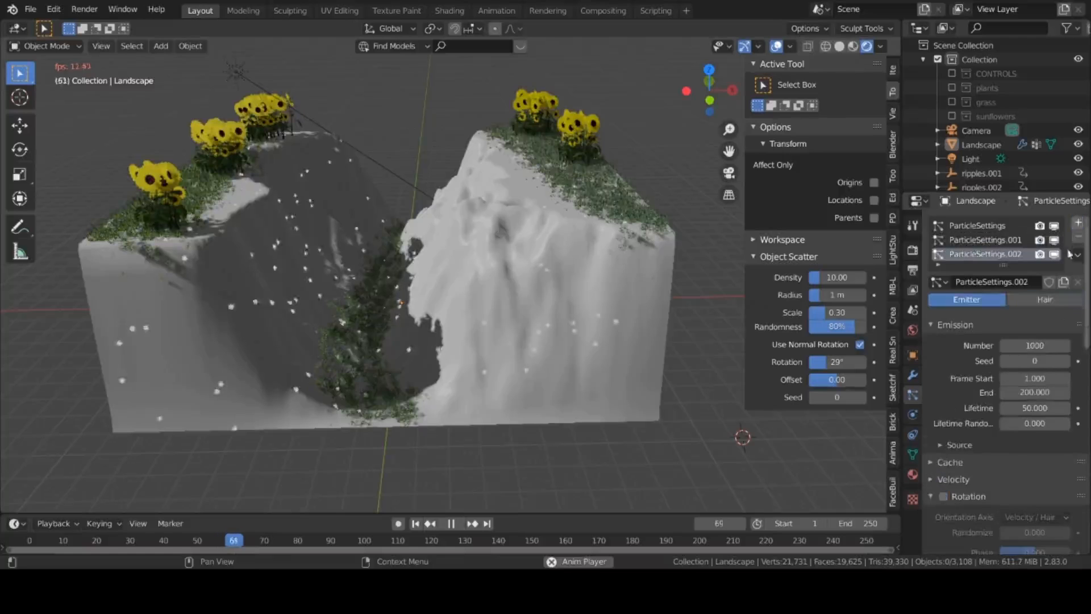
pyautogui.click(1020, 301)
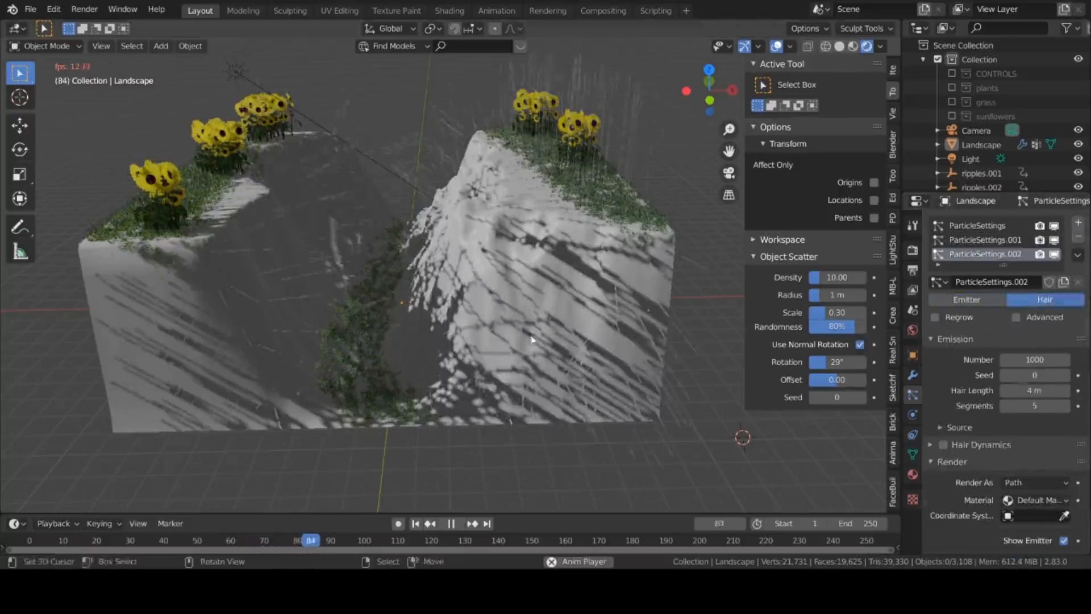
pyautogui.press('space')
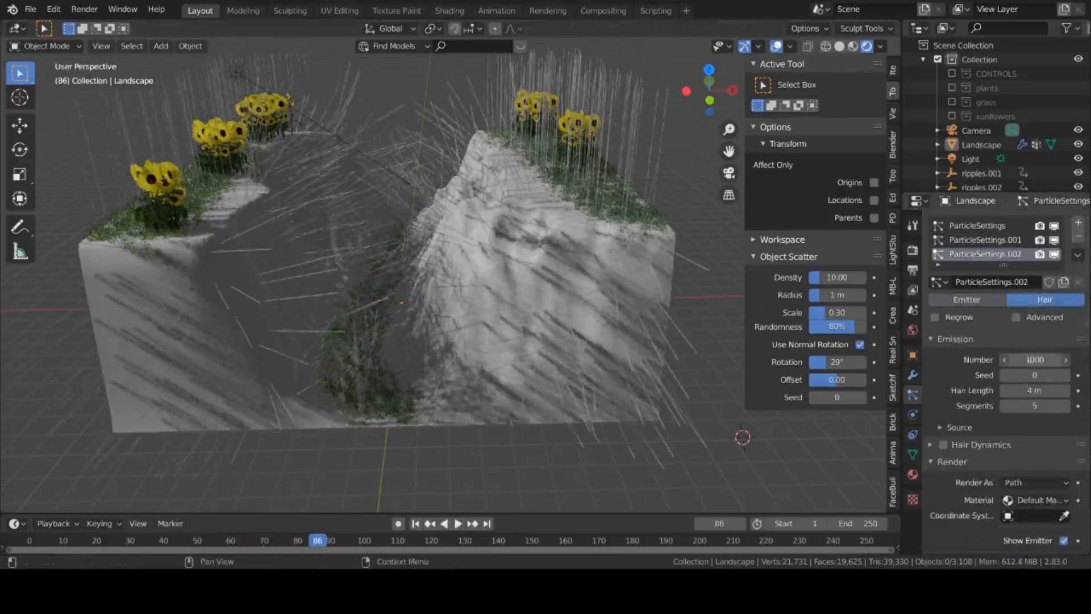
pyautogui.moveTo(1035, 360); pyautogui.dragTo(983, 360)
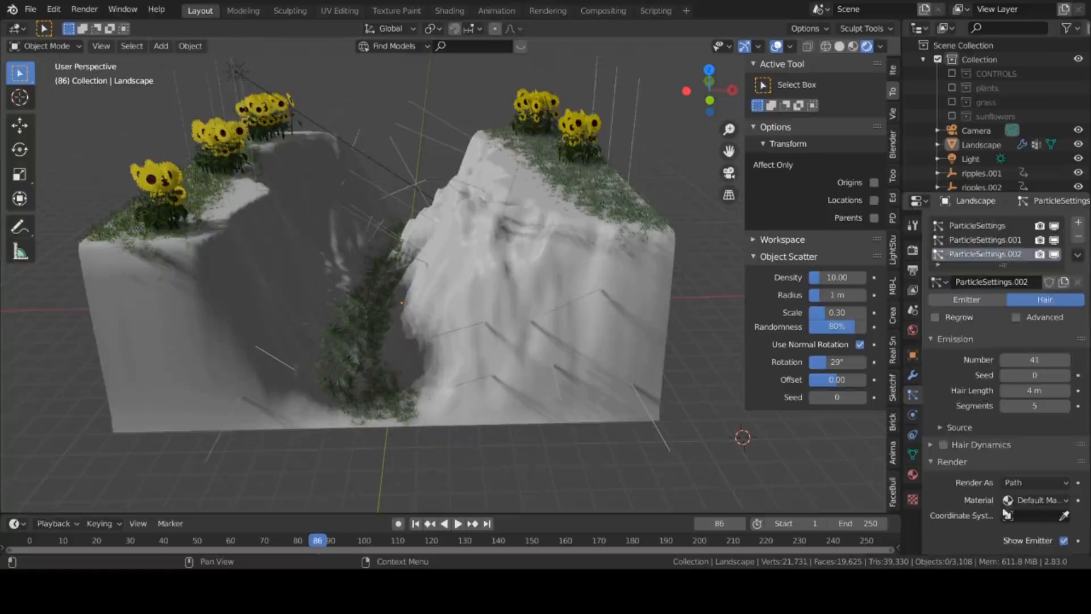
pyautogui.scroll(-3, 980, 520)
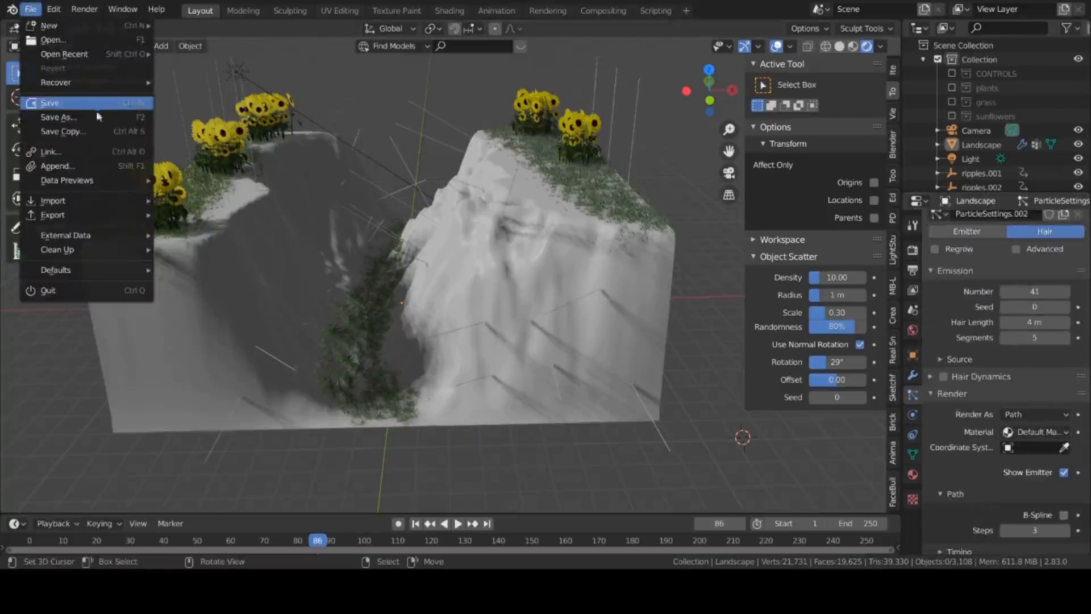
# - Try appending the margerite3 flower collection, check where its flowers are placed from below the landscape, and undo the append
pyautogui.click(101, 170)
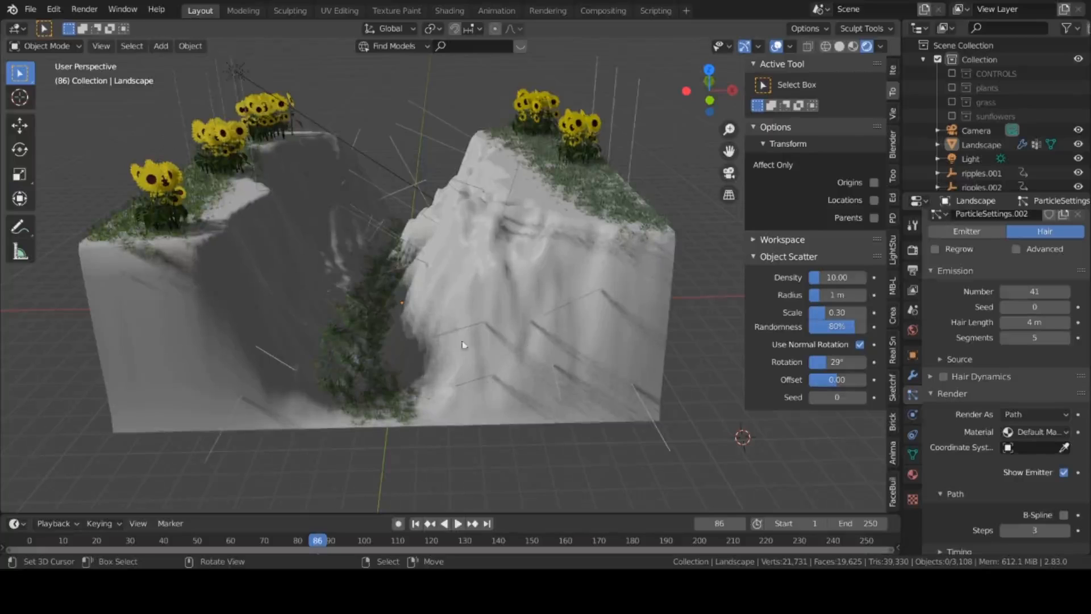
pyautogui.hotkey('ctrl', 'v')
pyautogui.scroll(5, 444, 291)
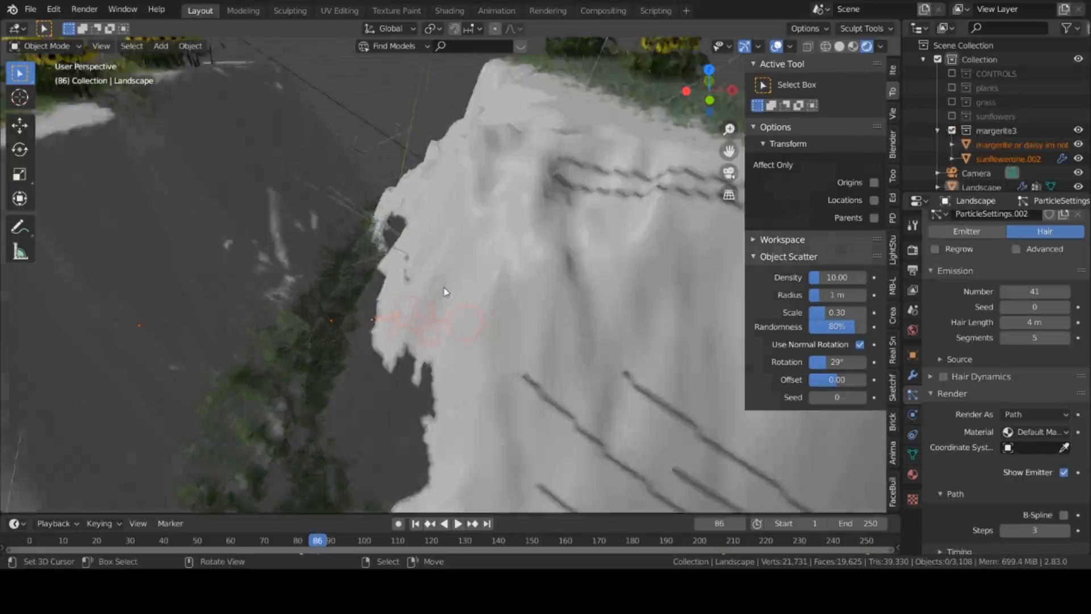
pyautogui.scroll(-3, 443, 291)
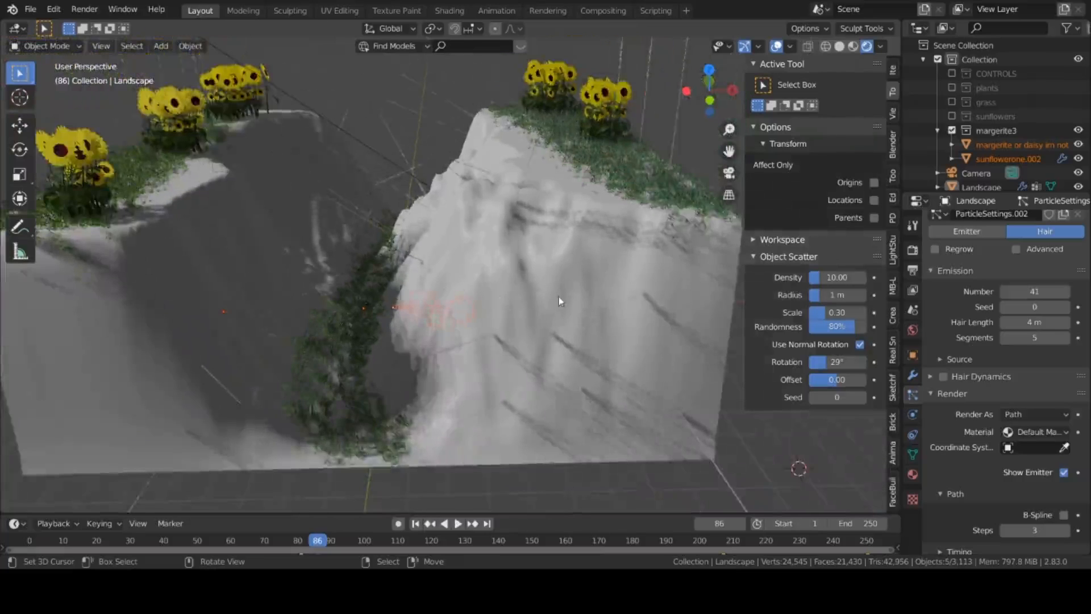
pyautogui.scroll(3, 558, 296)
pyautogui.moveTo(558, 297); pyautogui.dragTo(490, 248, button='middle')
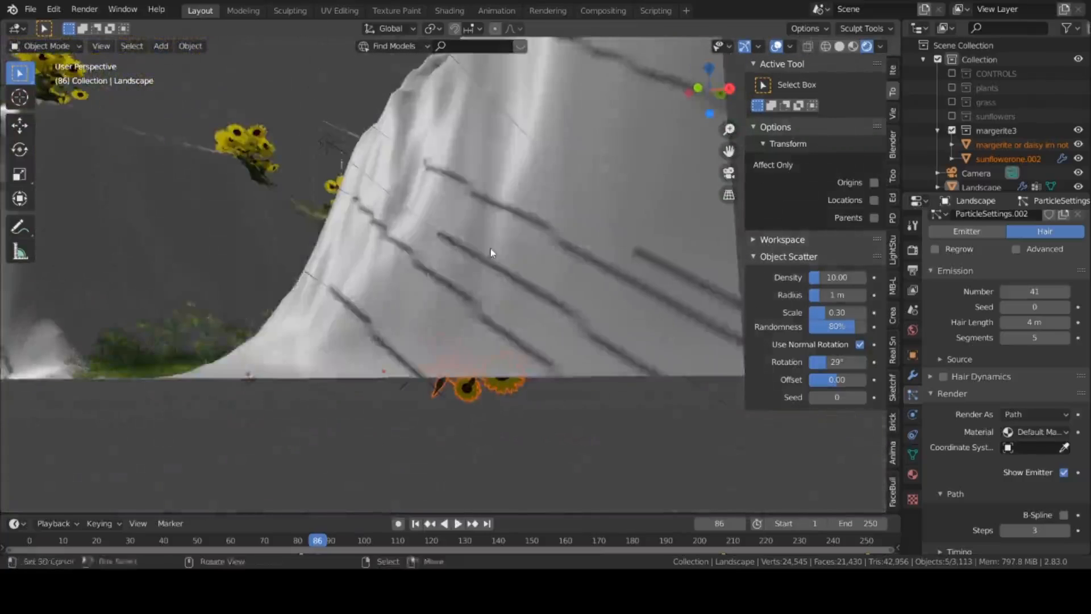
pyautogui.hotkey('ctrl', 'z')
# - Append the margarine flower collection from another blend file and look for its flowers in the scene
pyautogui.scroll(-4, 449, 297)
pyautogui.moveTo(448, 298); pyautogui.dragTo(512, 364, button='middle')
pyautogui.click(31, 9)
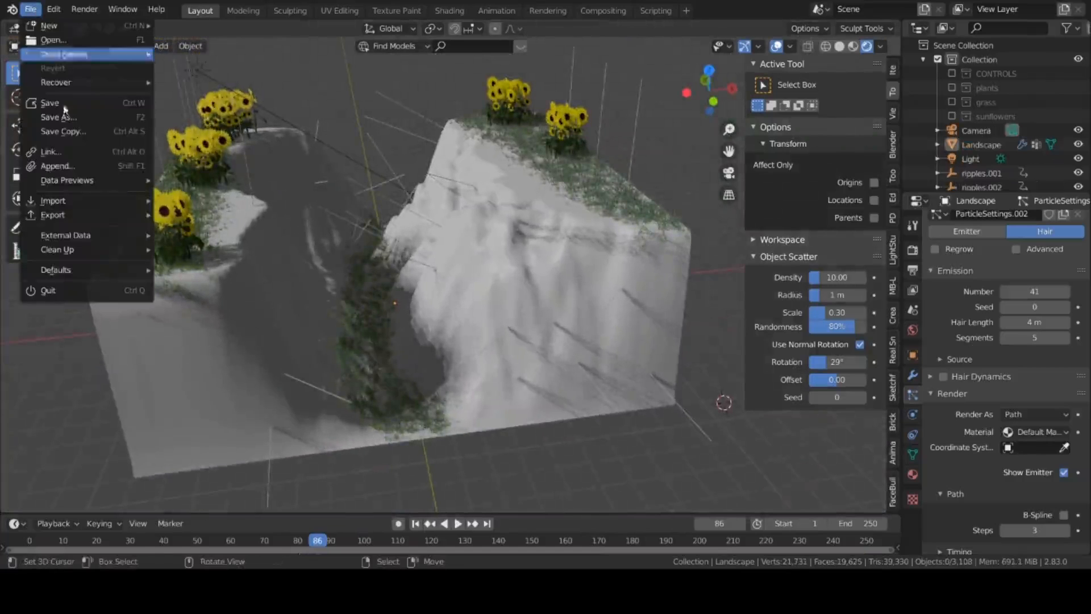
pyautogui.click(63, 168)
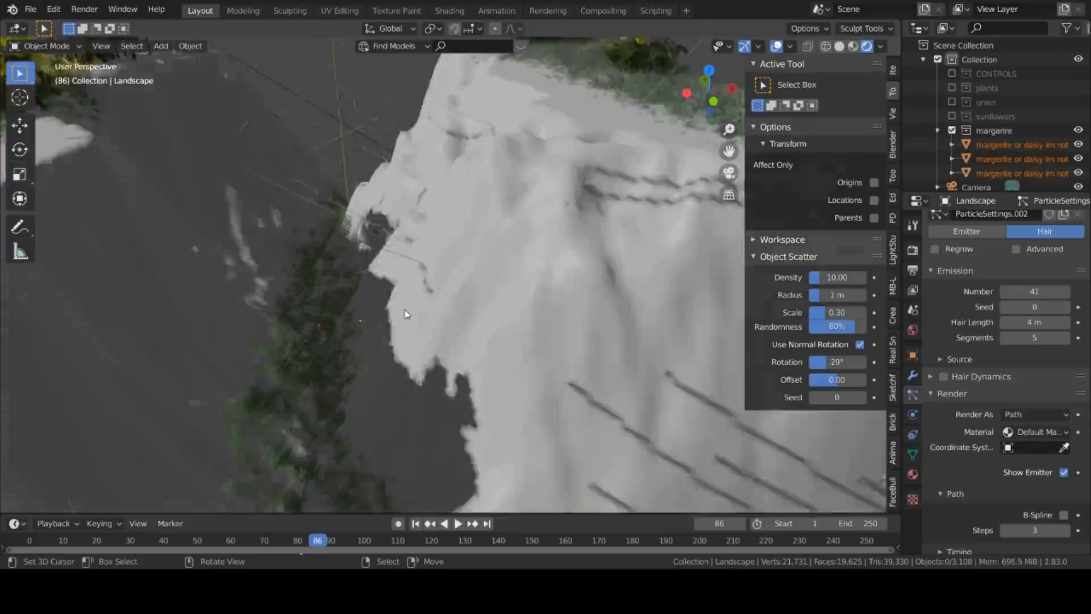
pyautogui.scroll(3, 407, 318)
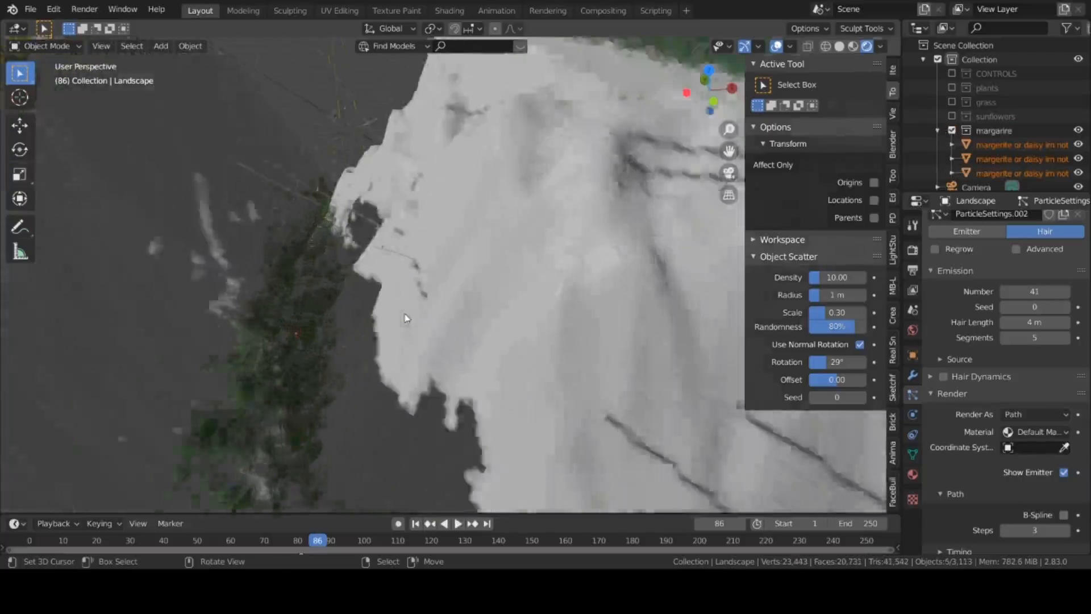
pyautogui.moveTo(407, 318); pyautogui.dragTo(267, 335, button='middle')
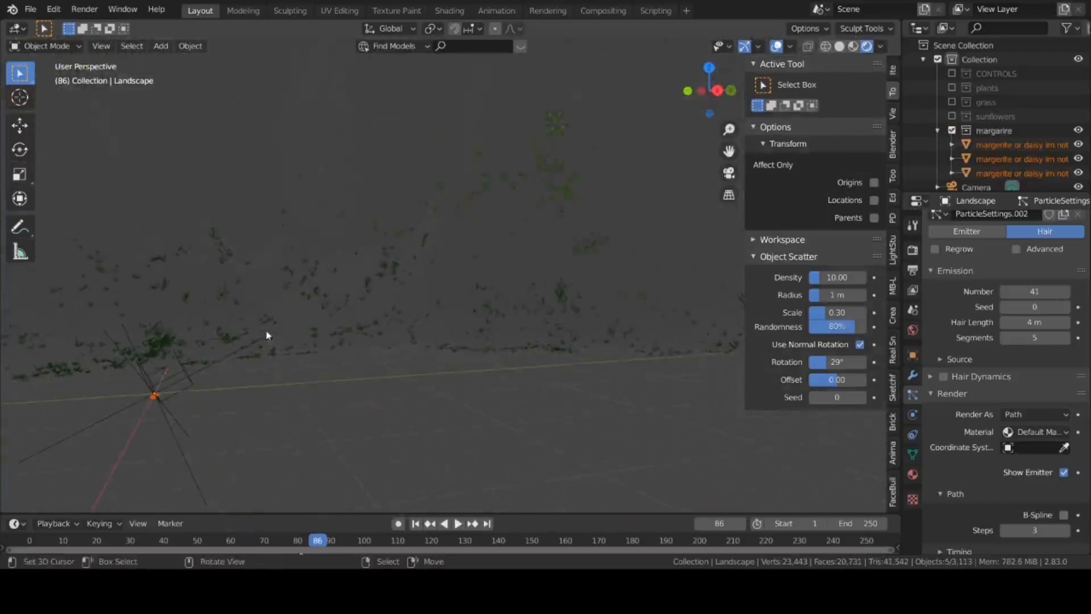
# - Exclude the margarire collection from the view layer and bring the whole landscape into view
pyautogui.click(953, 132)
pyautogui.scroll(-15, 407, 225)
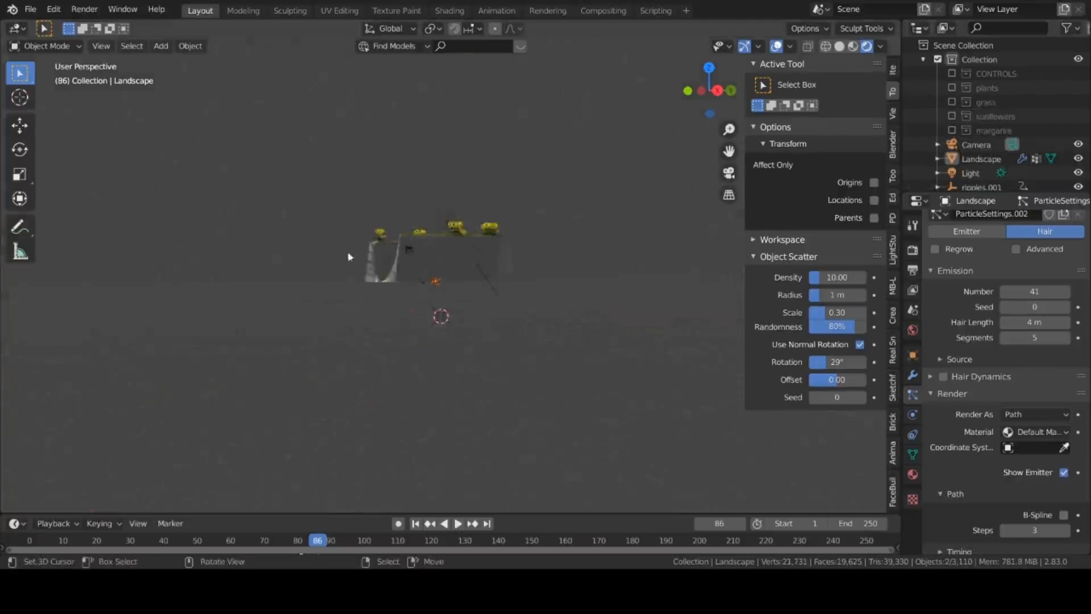
pyautogui.moveTo(350, 258); pyautogui.dragTo(504, 355, button='middle')
pyautogui.scroll(5, 527, 355)
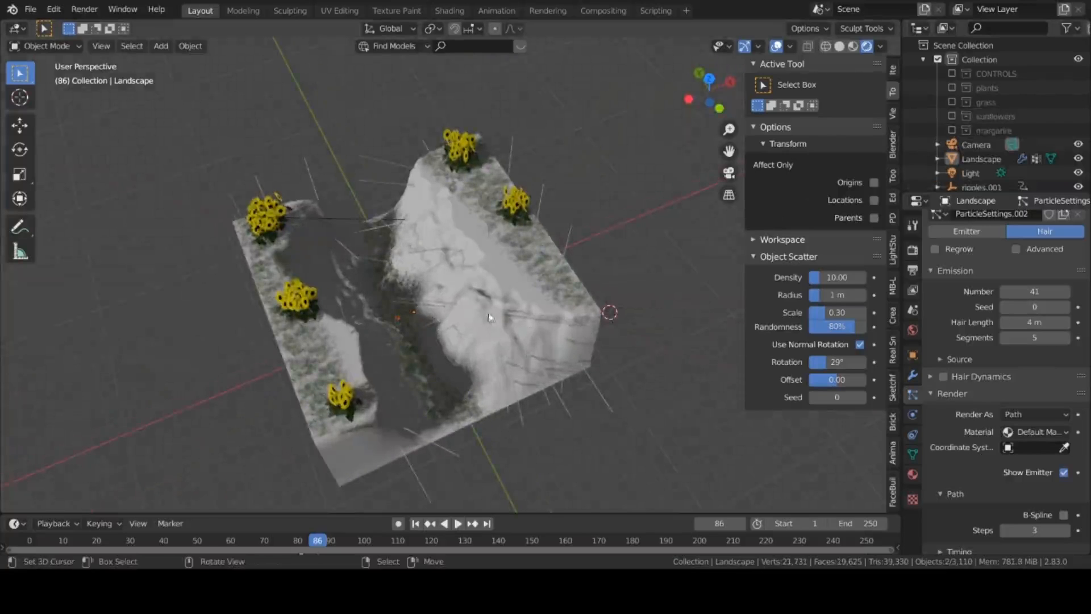
# - Render the landscape's ParticleSettings.002 hair as a collection, with margarire as the instance collection
pyautogui.click(1017, 414)
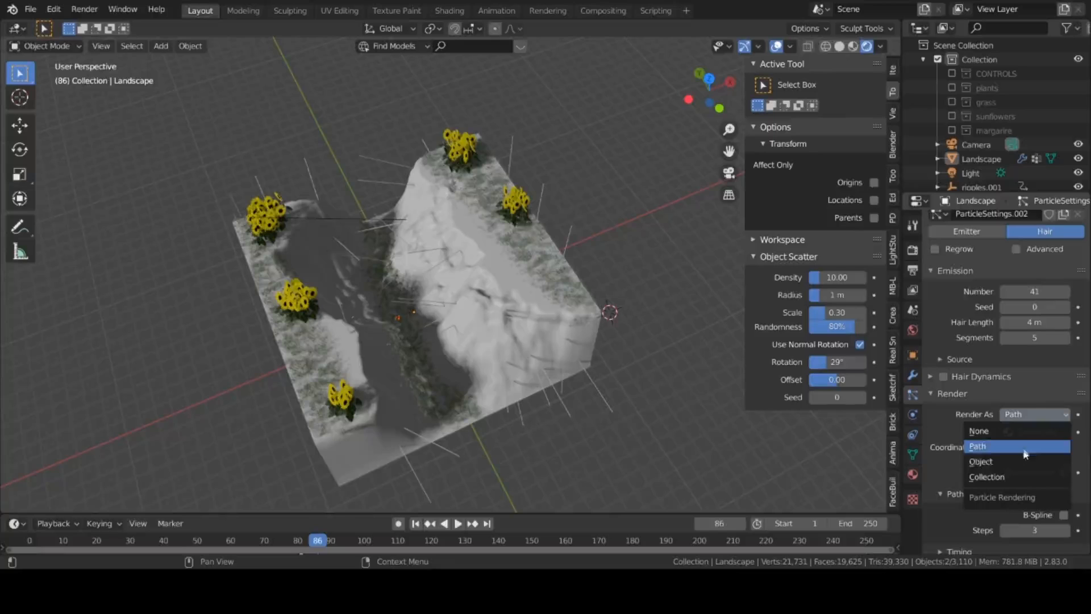
pyautogui.click(1024, 476)
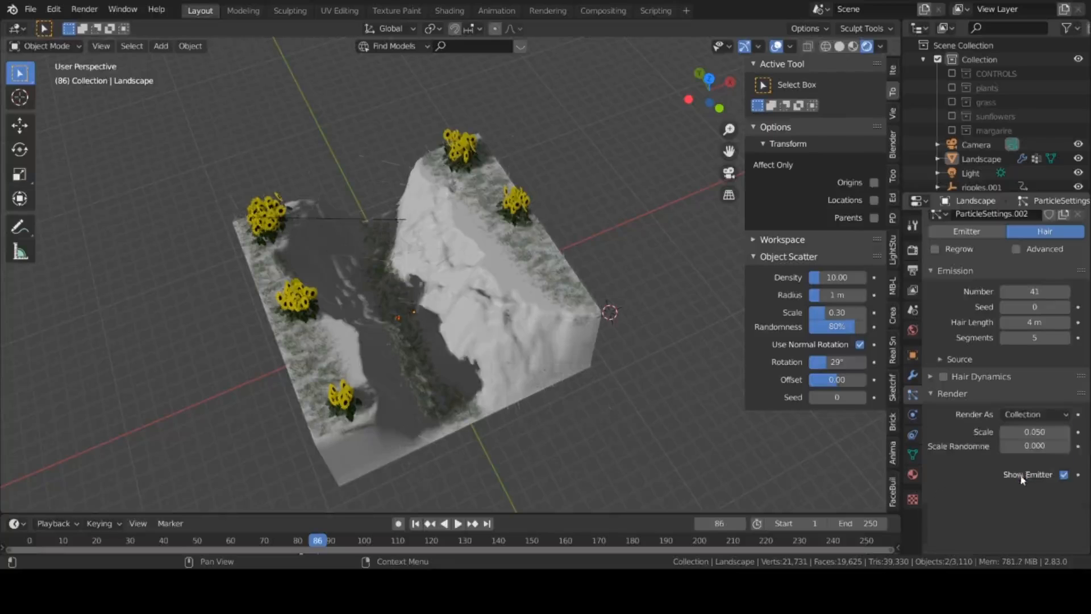
pyautogui.click(1028, 518)
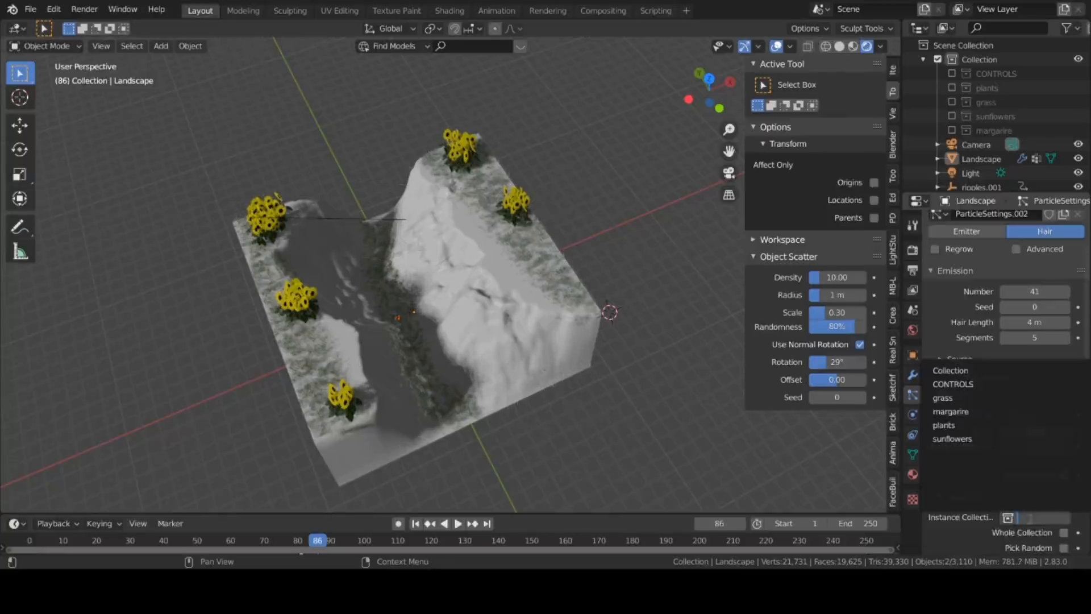
pyautogui.click(949, 413)
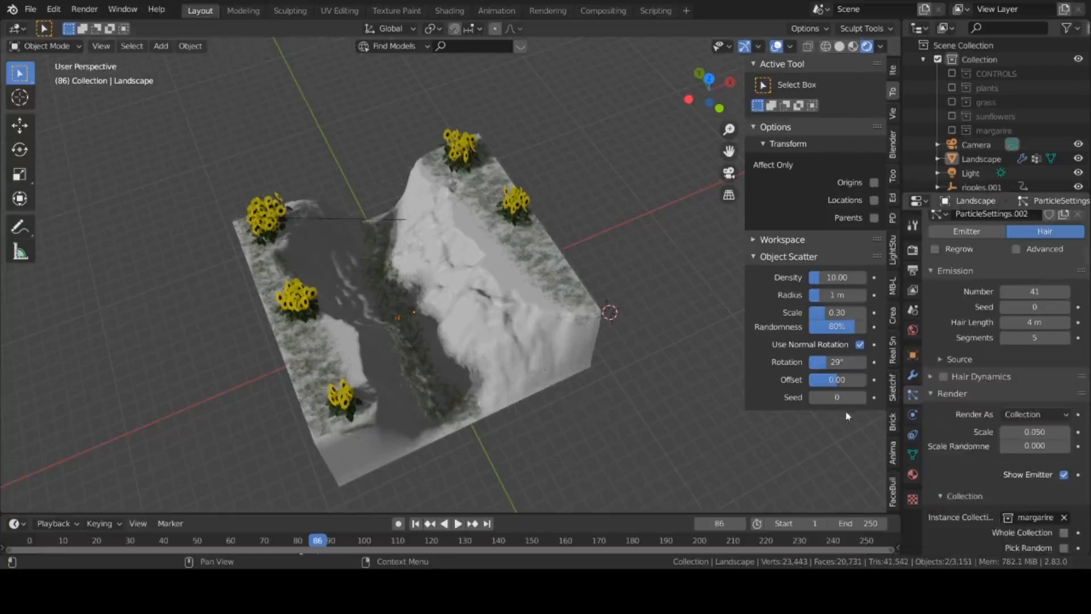
pyautogui.scroll(5, 446, 390)
pyautogui.scroll(5, 447, 391)
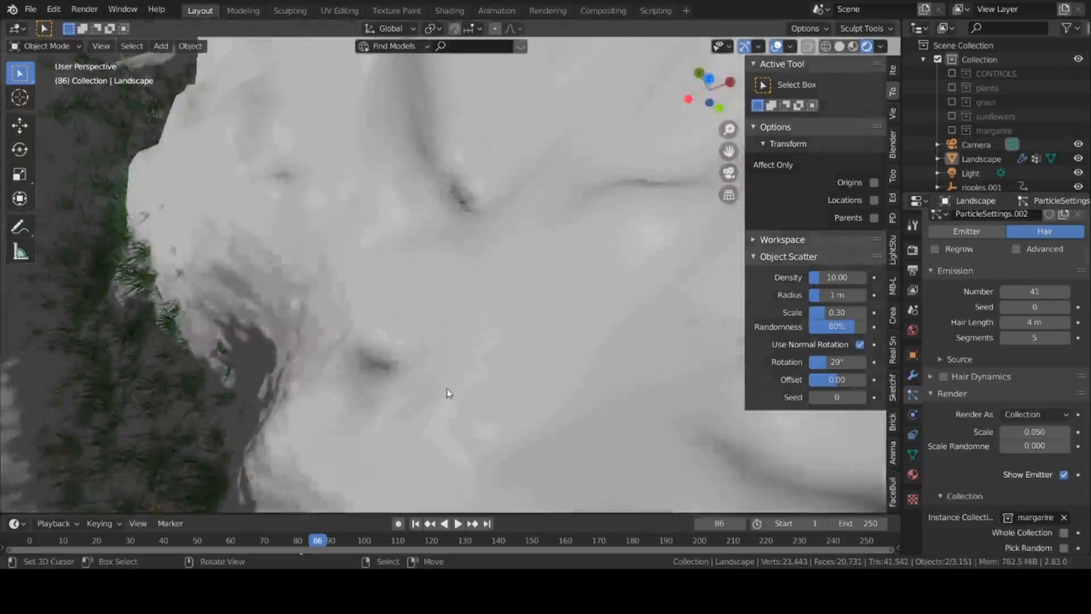
pyautogui.scroll(-3, 462, 388)
pyautogui.moveTo(463, 387); pyautogui.dragTo(421, 375, button='middle')
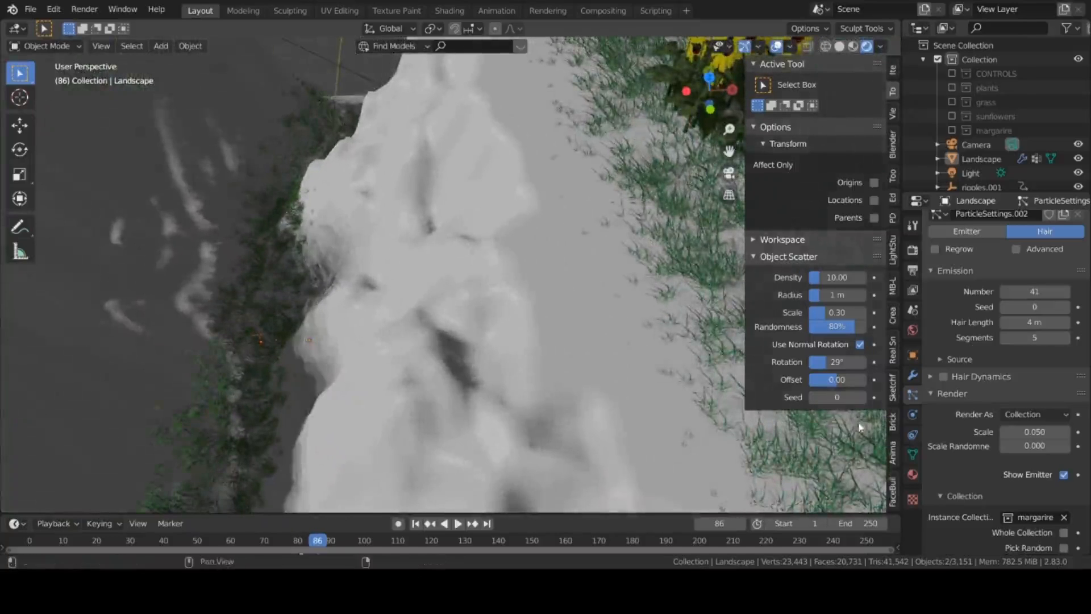
# - Enable Pick Random and Object Rotation for the daisy instances and set their render scale to 2.670
pyautogui.scroll(-2, 1037, 499)
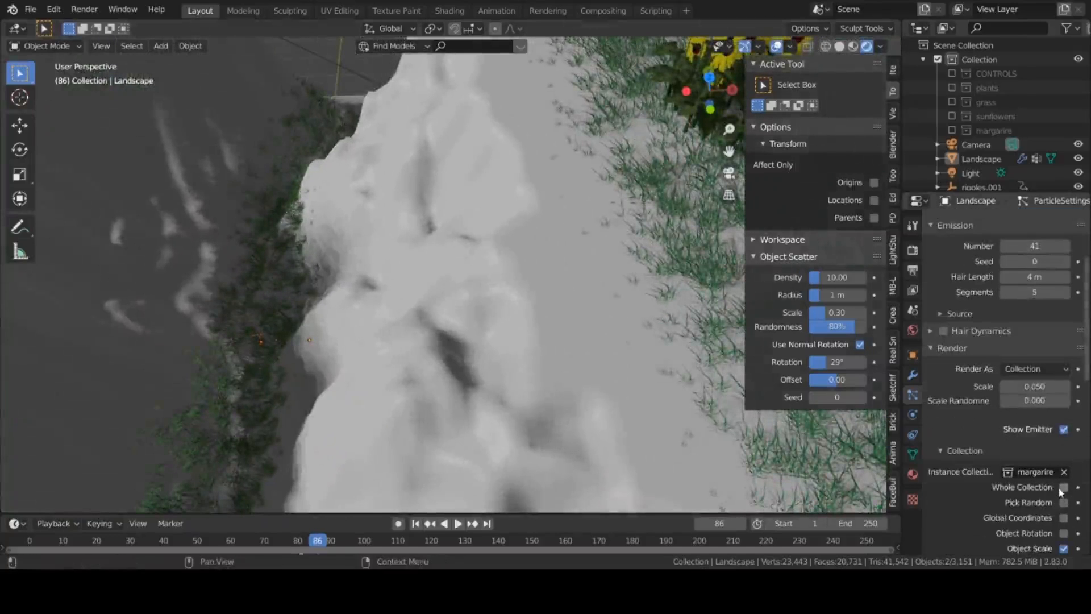
pyautogui.click(1063, 503)
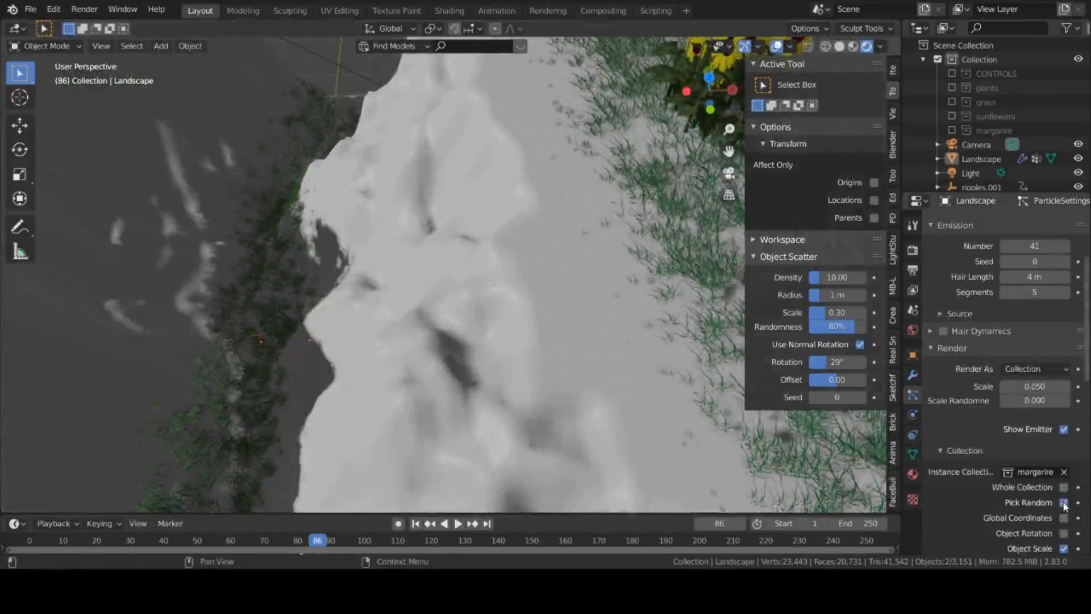
pyautogui.click(1065, 533)
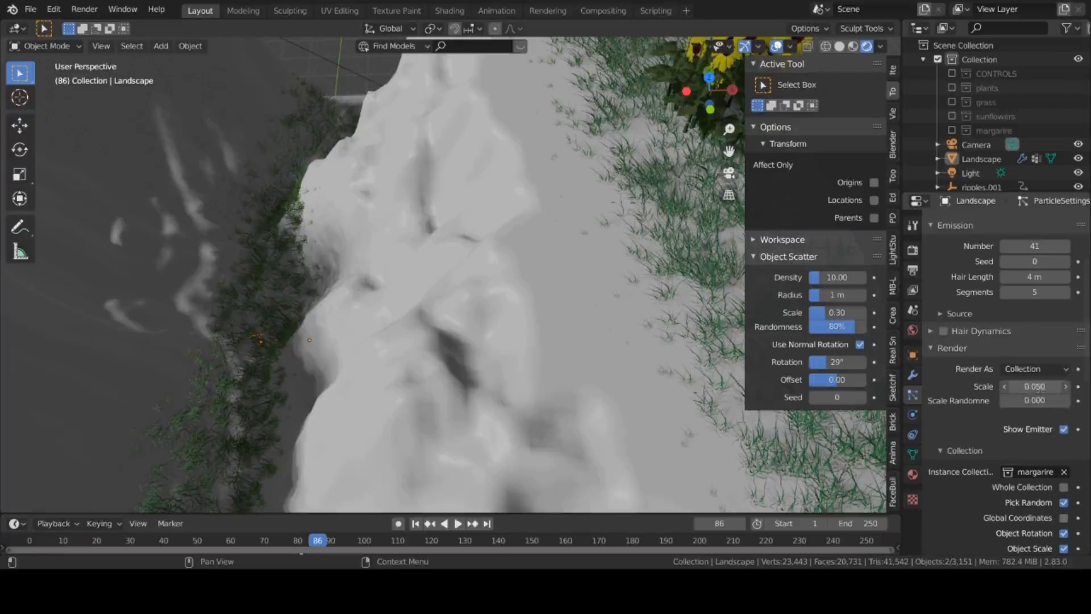
pyautogui.moveTo(1038, 386); pyautogui.dragTo(1071, 387)
pyautogui.scroll(-6, 617, 453)
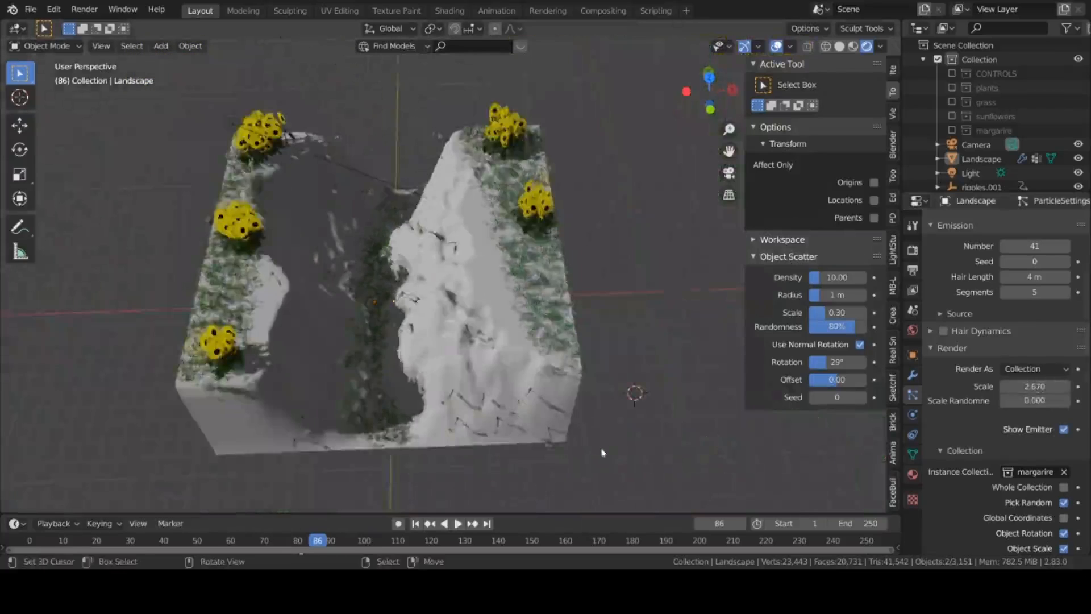
# - Assign the vertex group Group.002 to both the density and the length of the daisy particles
pyautogui.scroll(-5, 953, 447)
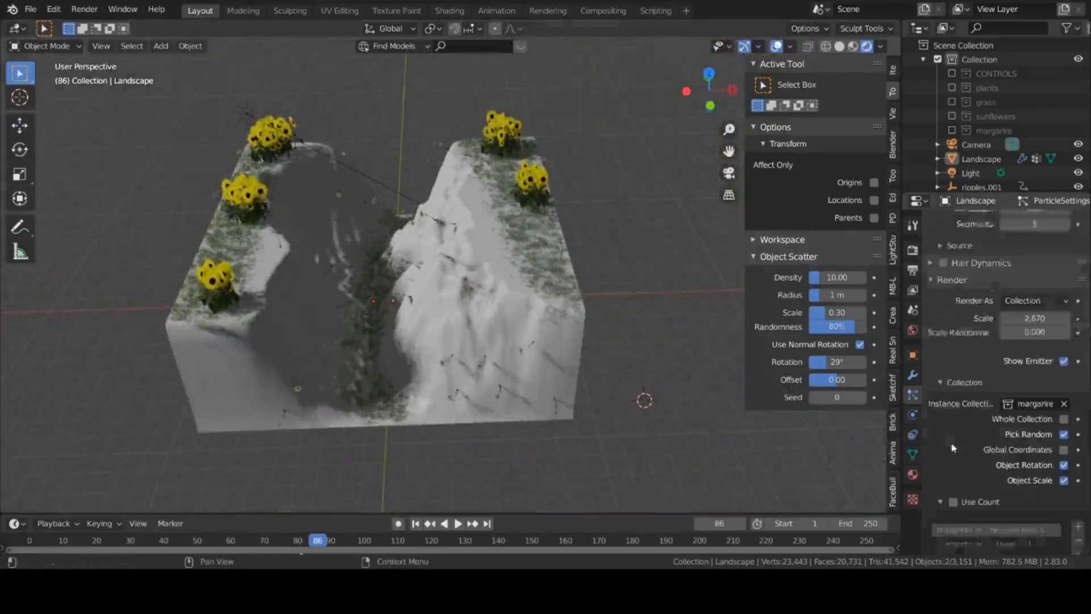
pyautogui.scroll(-4, 949, 421)
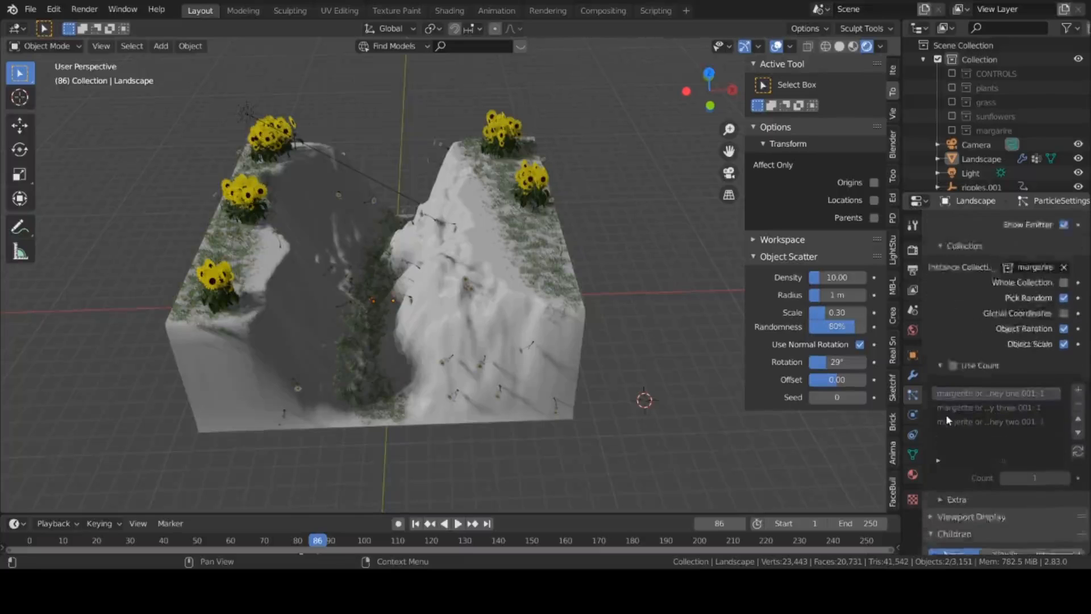
pyautogui.scroll(-6, 984, 441)
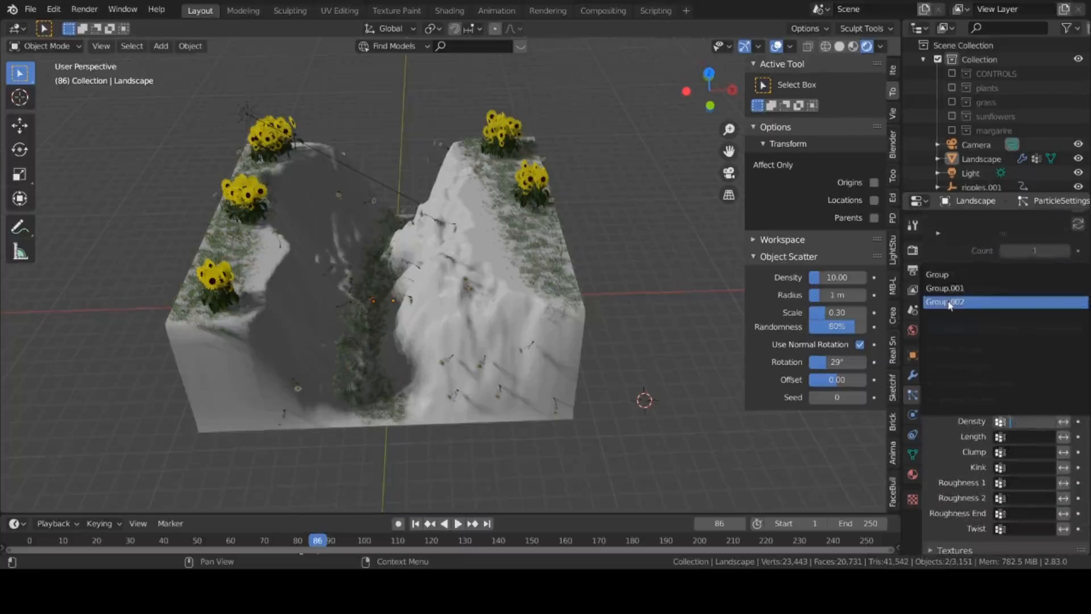
pyautogui.click(949, 304)
pyautogui.scroll(2, 1006, 389)
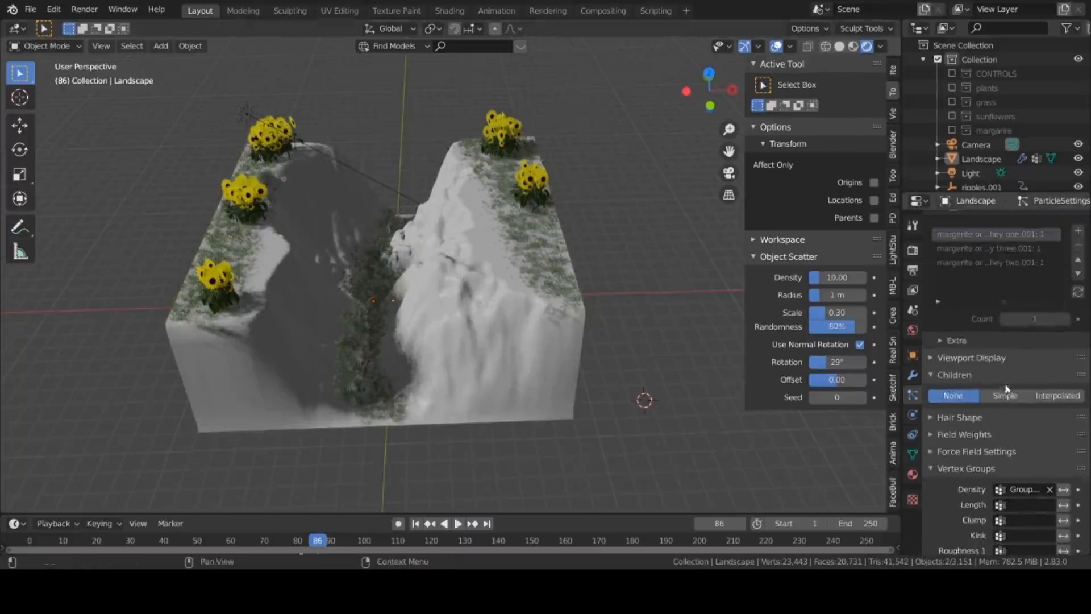
pyautogui.click(1030, 504)
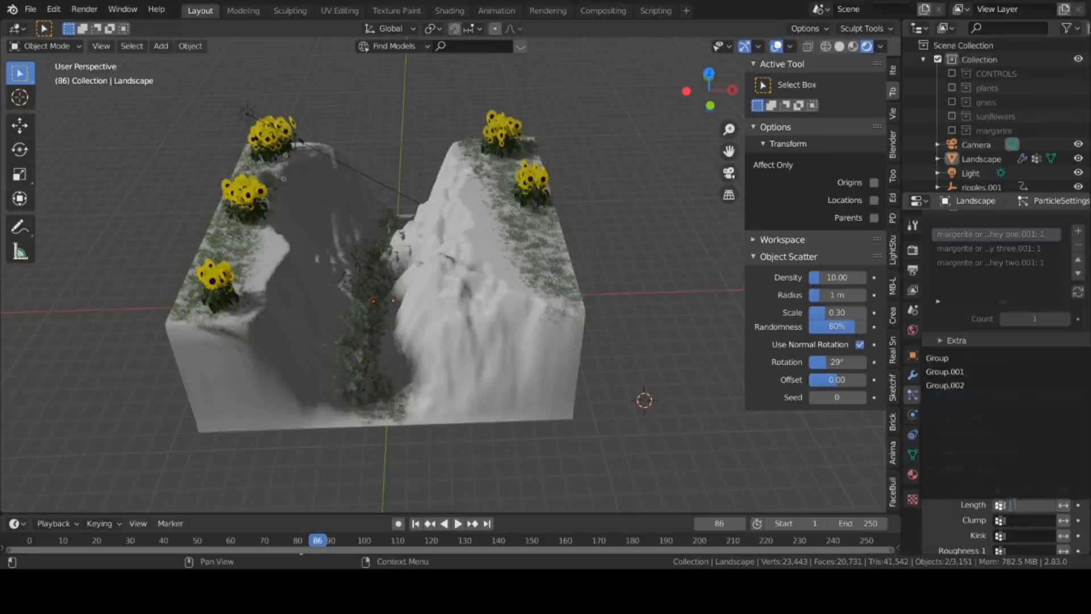
pyautogui.click(948, 387)
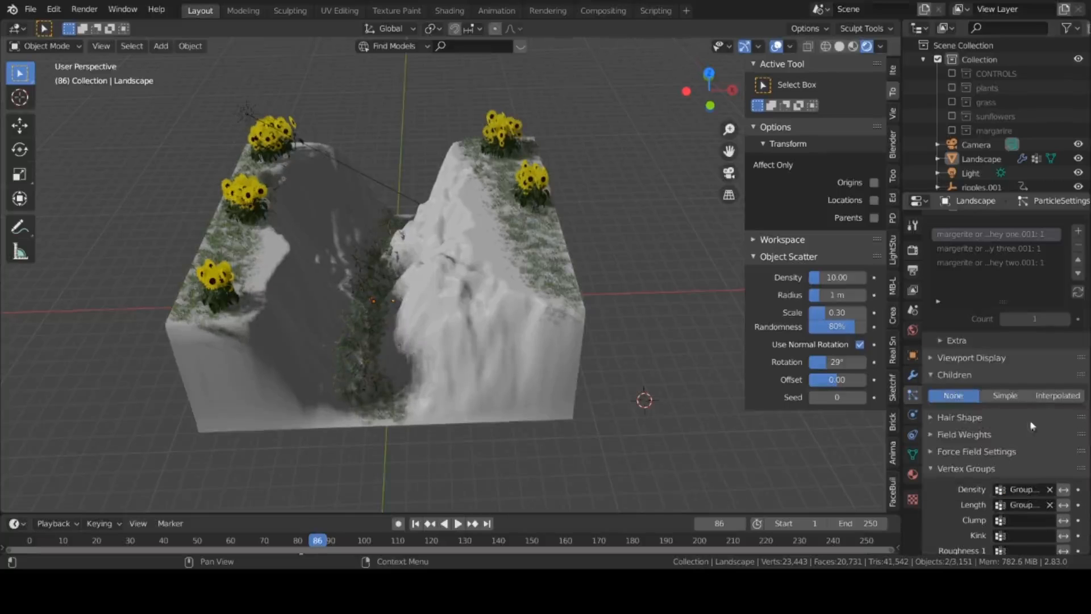
# - Give the daisy particles children, trying Simple first and settling on Interpolated
pyautogui.click(1005, 395)
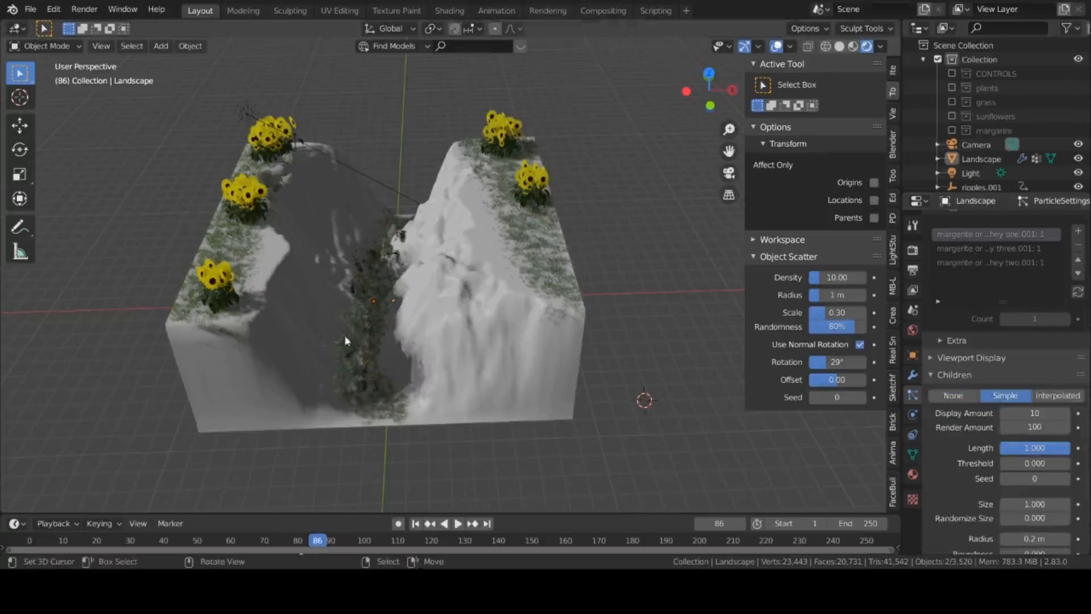
pyautogui.scroll(5, 345, 341)
pyautogui.keyDown('shift'); pyautogui.moveTo(255, 307); pyautogui.dragTo(378, 414, button='middle'); pyautogui.keyUp('shift')
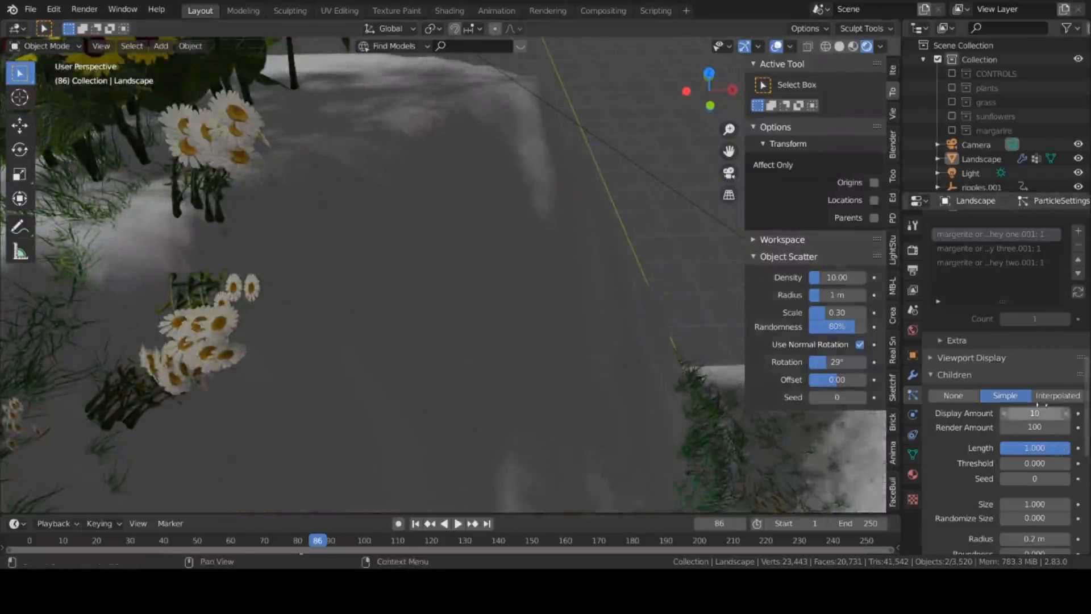
pyautogui.click(1057, 396)
pyautogui.keyDown('shift'); pyautogui.moveTo(677, 365); pyautogui.dragTo(462, 316, button='middle'); pyautogui.keyUp('shift')
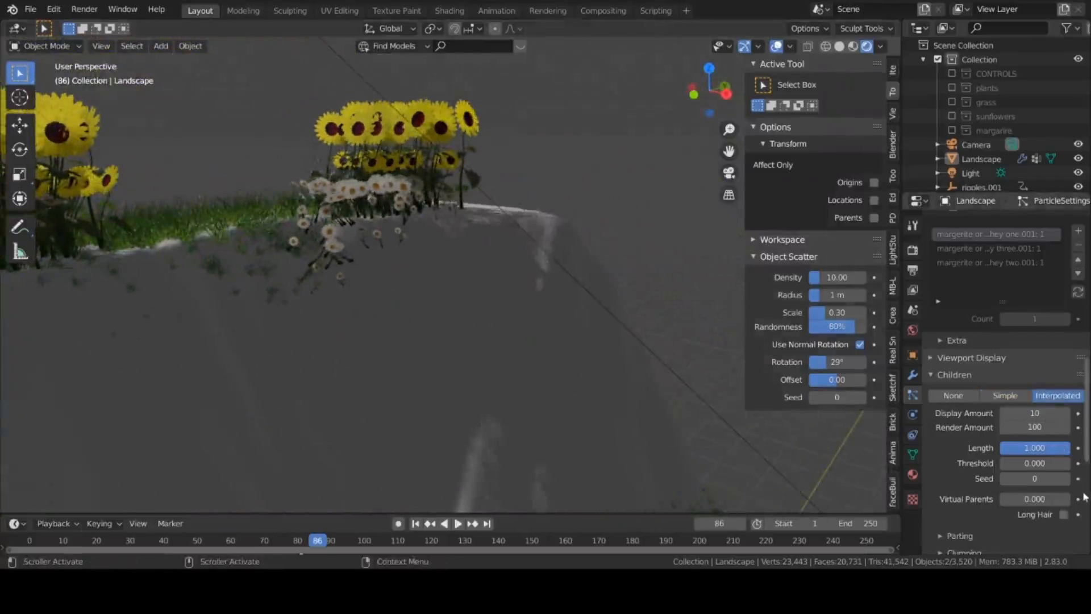
# - Reduce the daisy particles' render scale to 1.516 and check their size beside the sunflowers
pyautogui.scroll(3, 1029, 424)
pyautogui.scroll(9, 1013, 441)
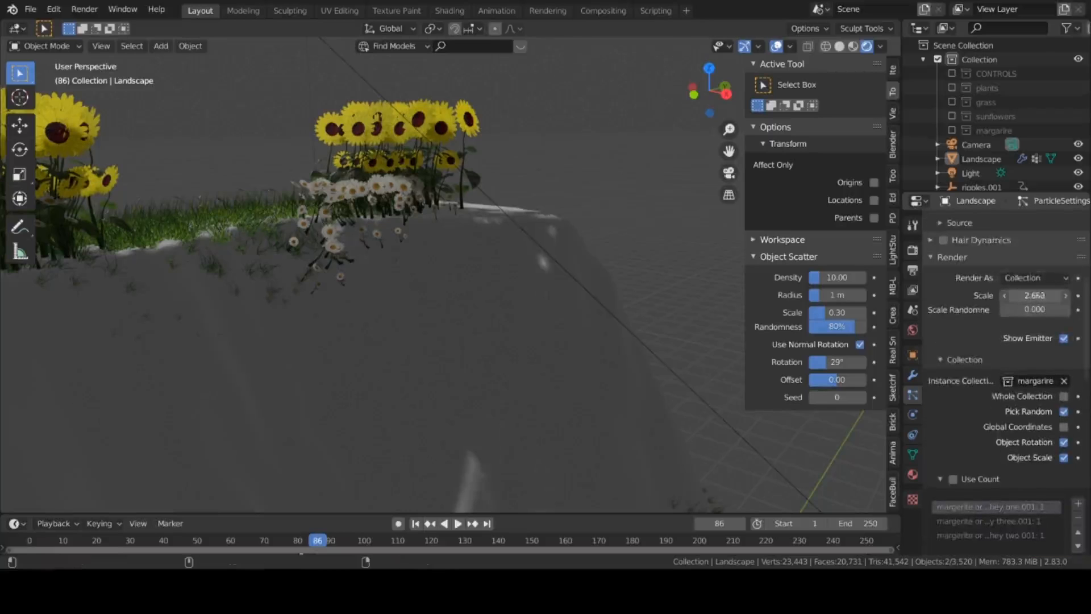
pyautogui.moveTo(1038, 295); pyautogui.dragTo(1000, 295)
pyautogui.keyDown('shift'); pyautogui.moveTo(341, 343); pyautogui.dragTo(775, 341, button='middle'); pyautogui.keyUp('shift')
pyautogui.keyDown('shift'); pyautogui.moveTo(222, 339); pyautogui.dragTo(460, 324, button='middle'); pyautogui.keyUp('shift')
pyautogui.scroll(8, 1001, 364)
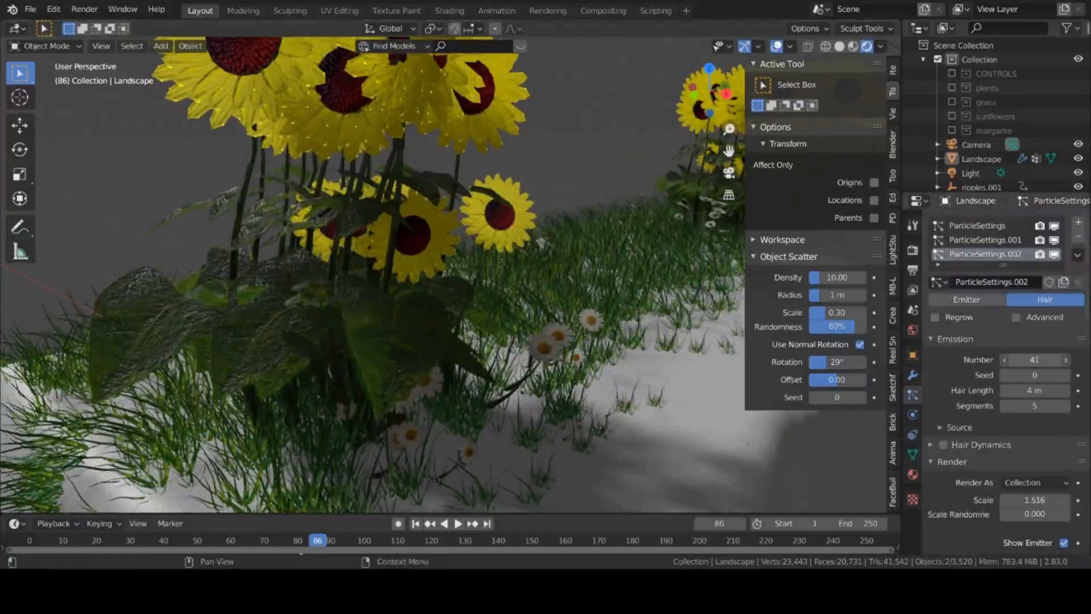
# - Try a daisy emission number of 2074 and settle on 120, checking the density around the sunflowers
pyautogui.moveTo(1036, 359); pyautogui.dragTo(652, 365)
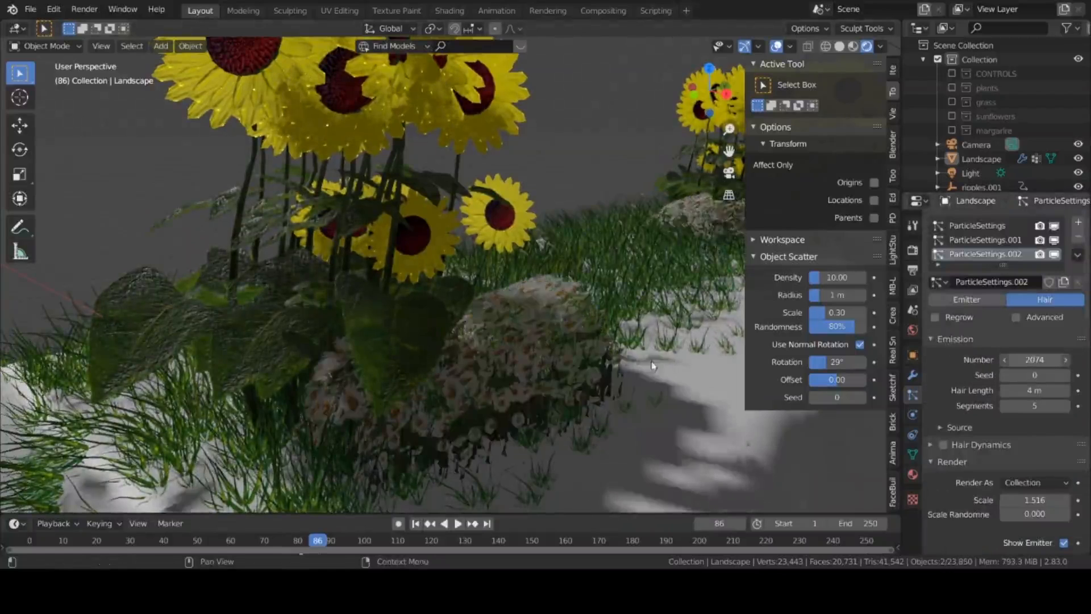
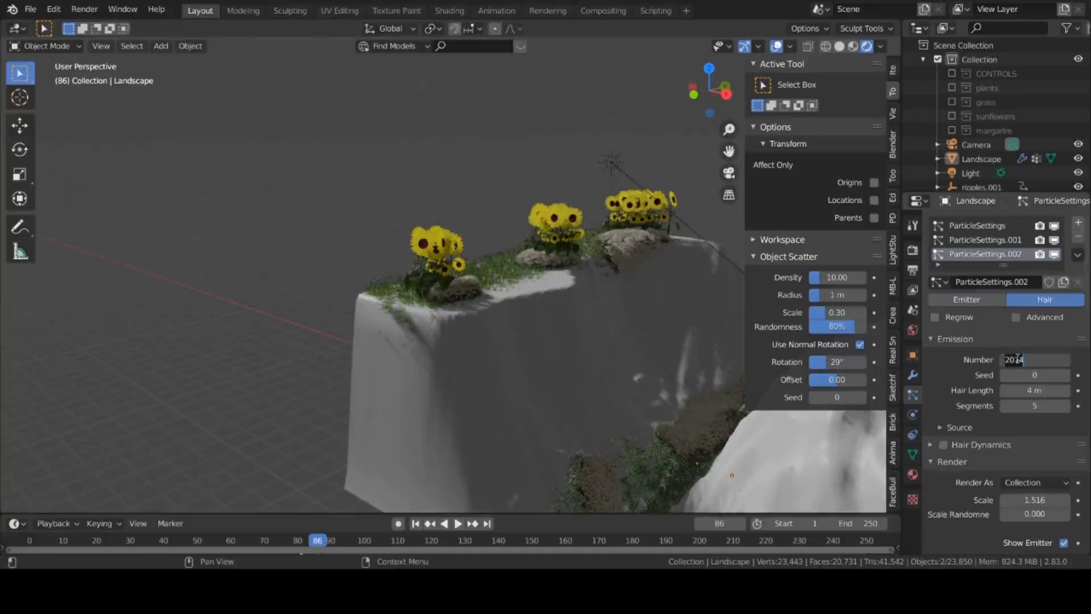
pyautogui.write('0')
pyautogui.press('Return')
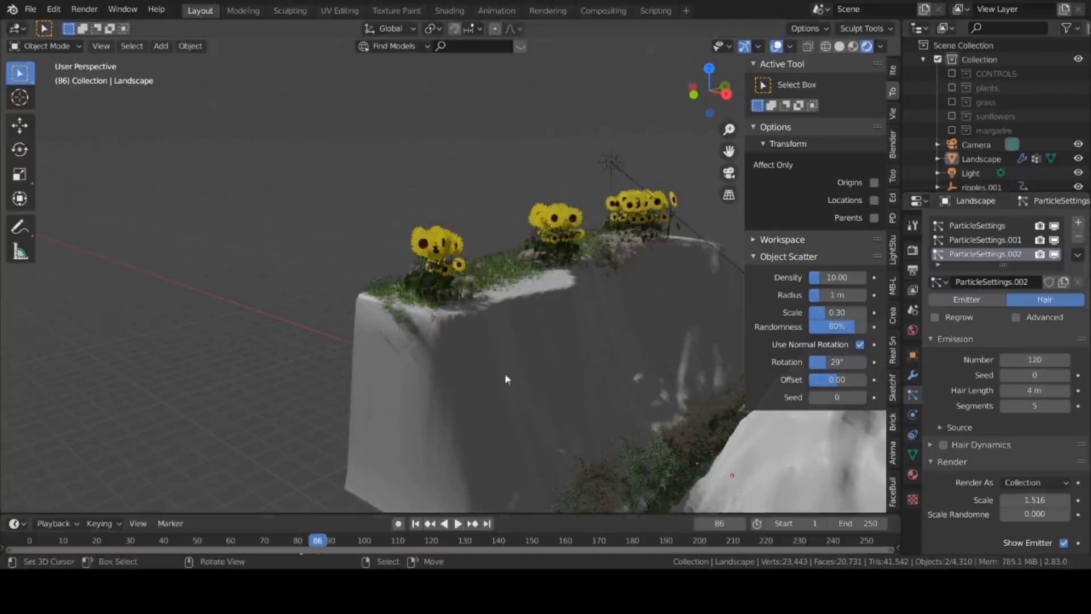
pyautogui.scroll(10, 504, 374)
pyautogui.scroll(-10, 493, 376)
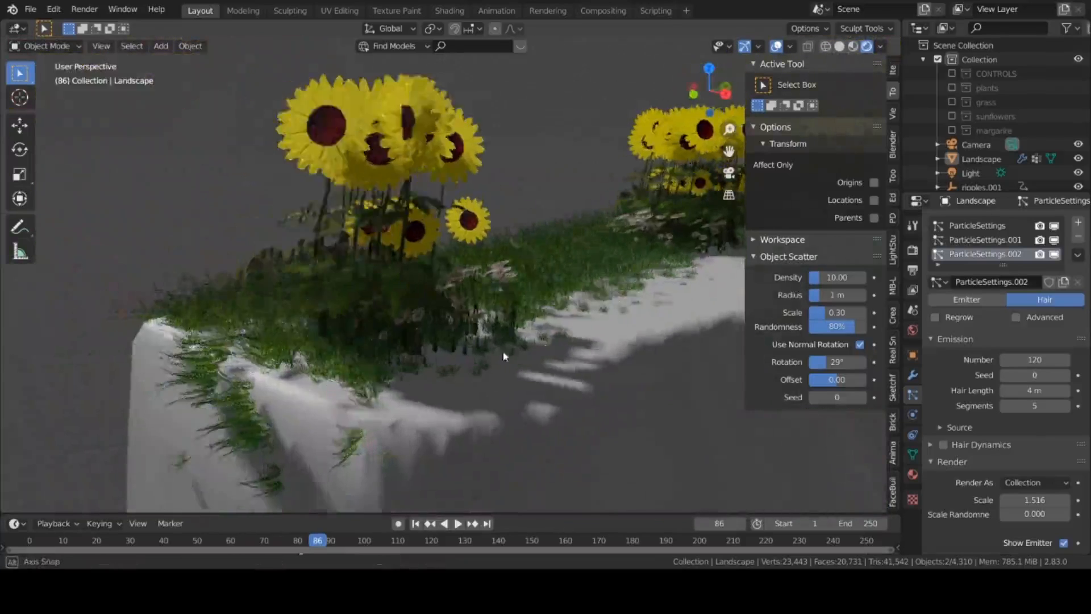
pyautogui.moveTo(504, 356); pyautogui.dragTo(494, 389, button='middle')
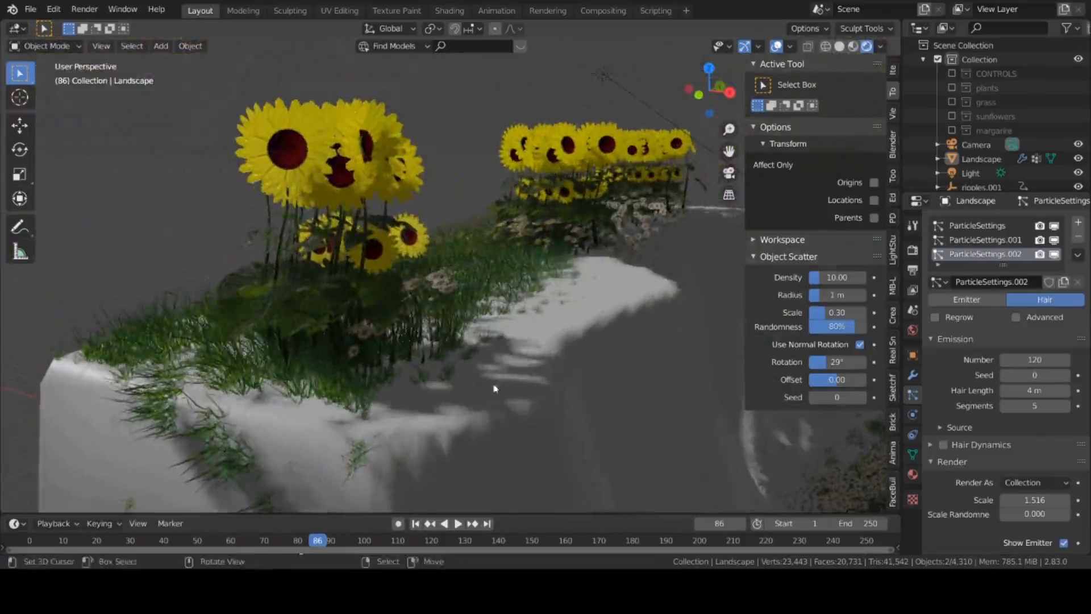
# - Enable advanced settings and rotation for the daisy particles, with phase -0.143 and randomize phase 1.127
pyautogui.click(1015, 316)
pyautogui.scroll(-3, 952, 479)
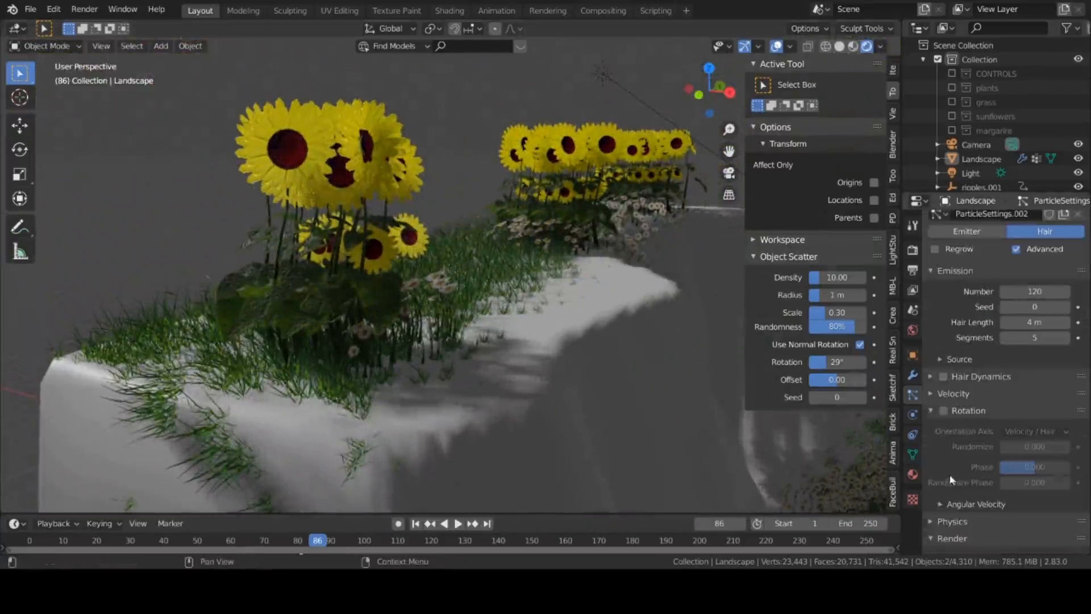
pyautogui.click(943, 411)
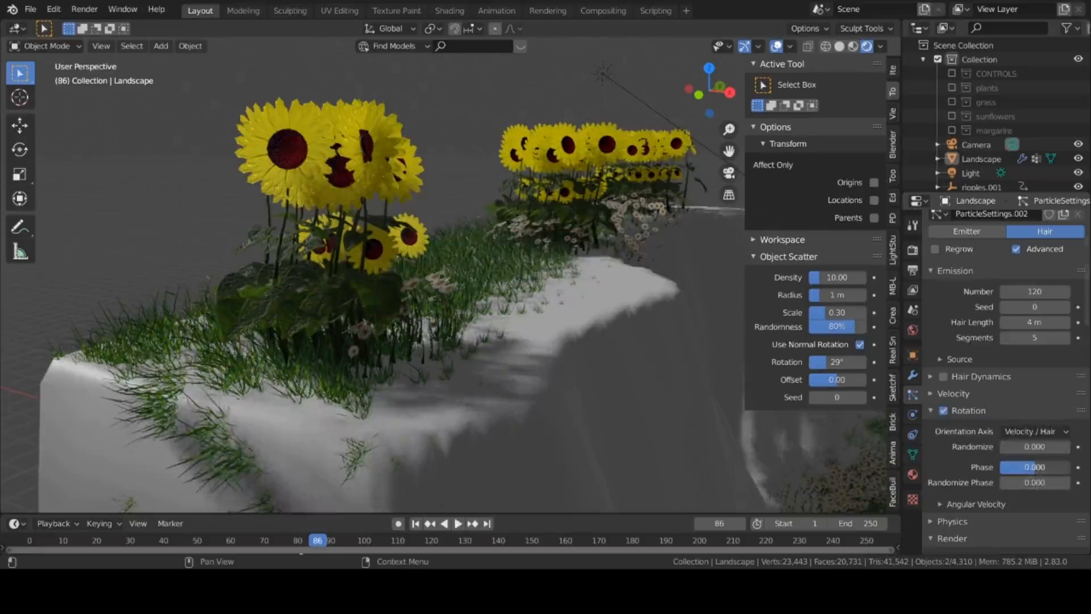
pyautogui.moveTo(1033, 467)
pyautogui.mouseDown()
pyautogui.moveTo(1057, 466)
pyautogui.moveTo(1044, 489)
pyautogui.moveTo(1067, 482)
pyautogui.moveTo(1018, 469)
pyautogui.mouseUp()
pyautogui.keyDown('shift'); pyautogui.moveTo(587, 436); pyautogui.dragTo(380, 455, button='middle'); pyautogui.keyUp('shift')
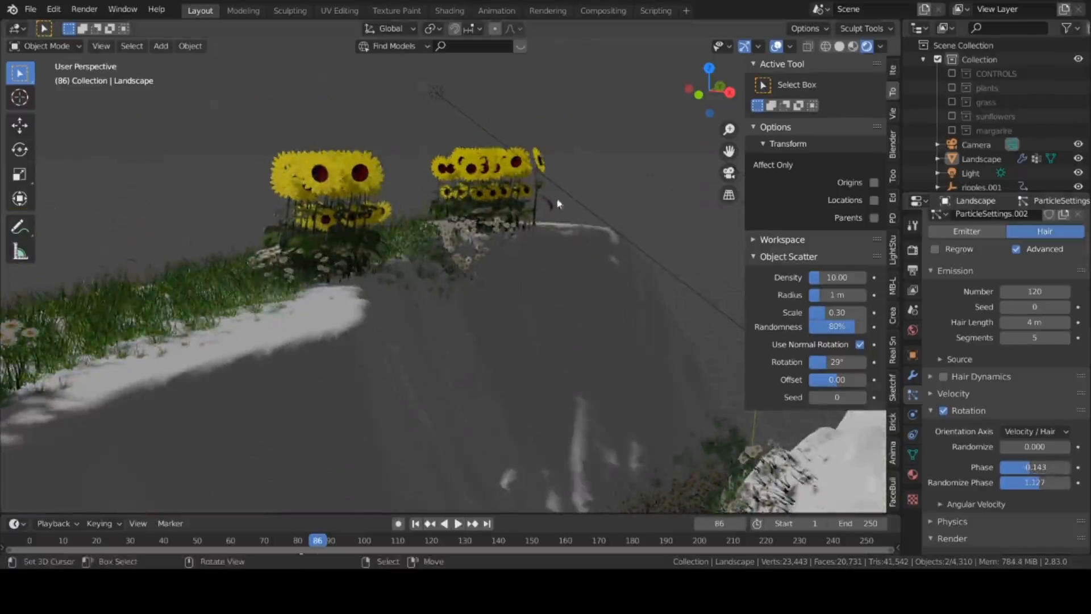
# - Switch the viewport to solid shading and play the animation, examining the scattered daisies and the landscape from several sides
pyautogui.click(841, 49)
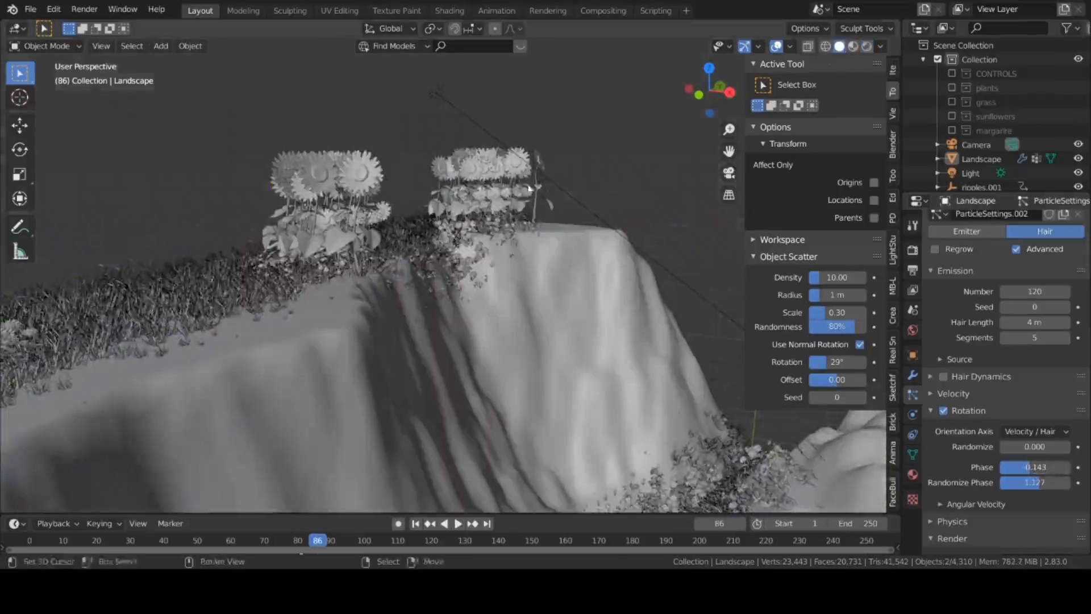
pyautogui.press('space')
pyautogui.scroll(4, 479, 273)
pyautogui.scroll(2, 479, 274)
pyautogui.keyDown('shift'); pyautogui.moveTo(479, 274); pyautogui.dragTo(308, 393, button='middle'); pyautogui.keyUp('shift')
pyautogui.scroll(2, 316, 381)
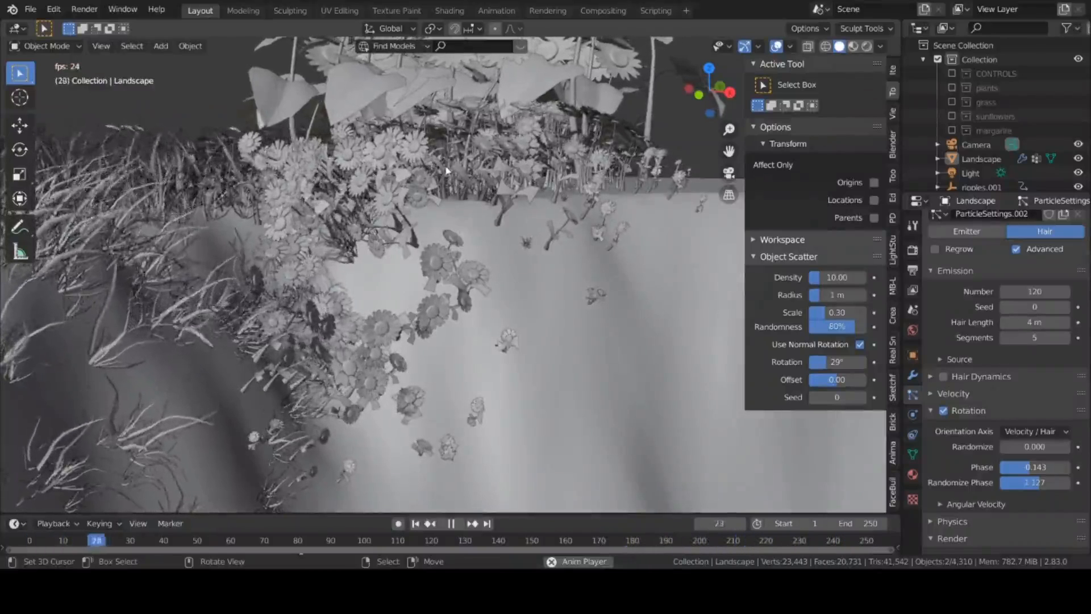
pyautogui.scroll(-14, 446, 171)
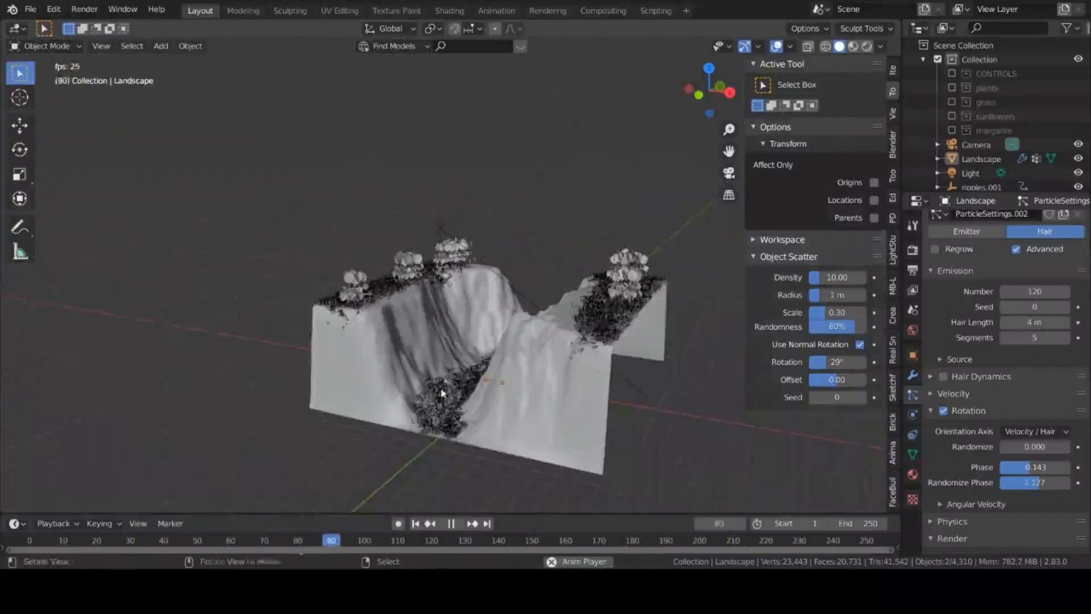
pyautogui.moveTo(443, 393); pyautogui.dragTo(430, 301, button='middle')
pyautogui.scroll(6, 380, 353)
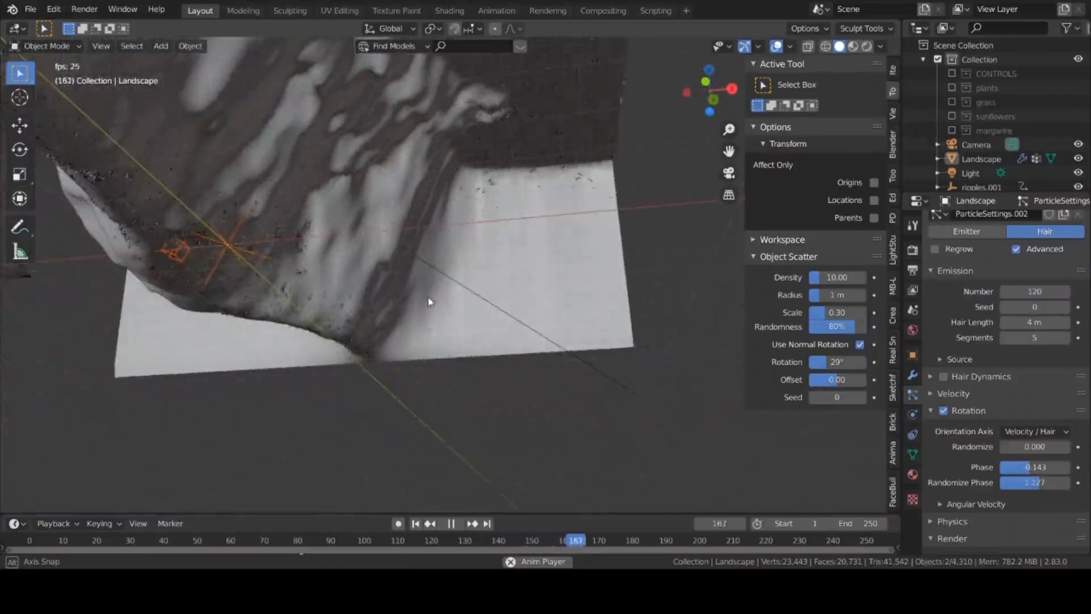
# - Select the ripples.002 empty near the landscape and view the swaying grass and daisies along the slope
pyautogui.keyDown('shift'); pyautogui.moveTo(232, 268); pyautogui.dragTo(343, 303, button='middle'); pyautogui.keyUp('shift')
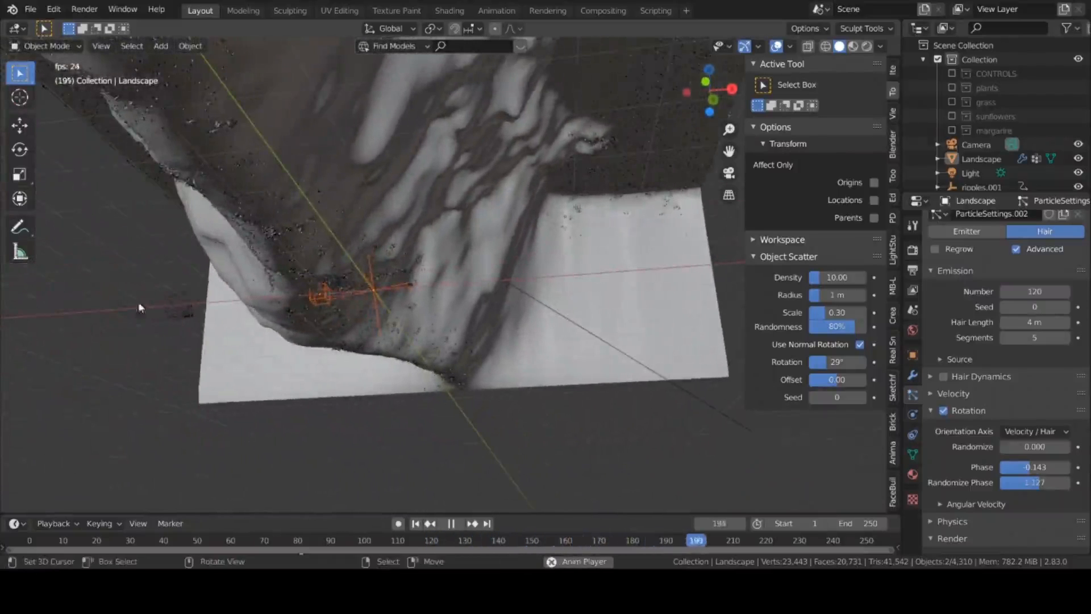
pyautogui.click(195, 308)
pyautogui.moveTo(109, 303); pyautogui.dragTo(238, 357, button='middle')
pyautogui.scroll(-5, 183, 329)
pyautogui.scroll(4, 221, 317)
pyautogui.scroll(4, 238, 356)
pyautogui.keyDown('shift'); pyautogui.moveTo(164, 306); pyautogui.dragTo(278, 291, button='middle'); pyautogui.keyUp('shift')
pyautogui.scroll(3, 267, 307)
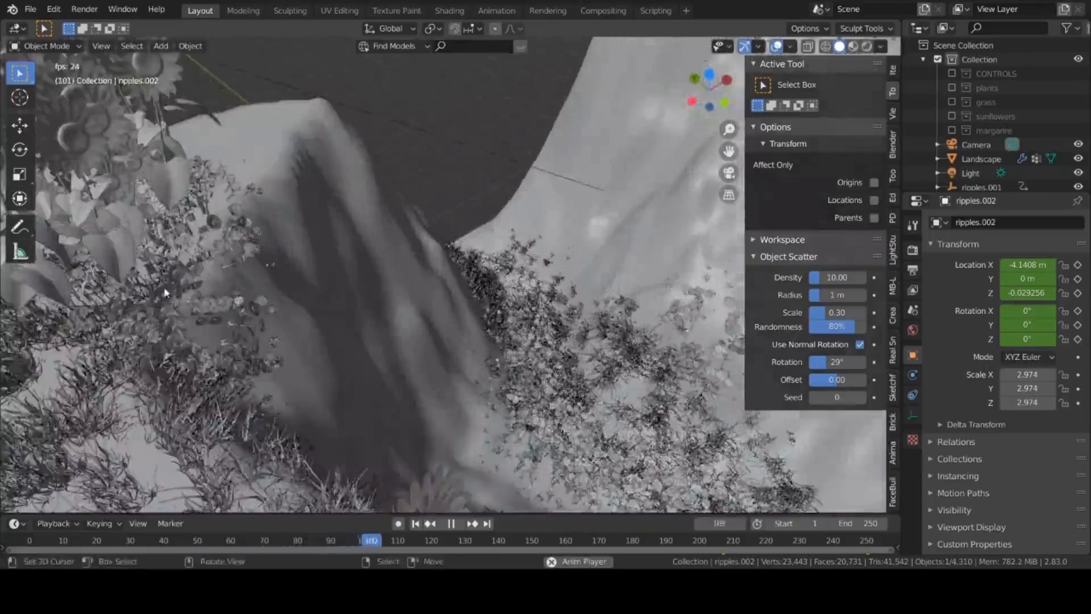
# - Examine the animated daisies up close under the sunflowers and in the surrounding landscape
pyautogui.keyDown('shift'); pyautogui.moveTo(228, 392); pyautogui.dragTo(296, 344, button='middle'); pyautogui.keyUp('shift')
pyautogui.scroll(5, 296, 343)
pyautogui.scroll(-2, 202, 348)
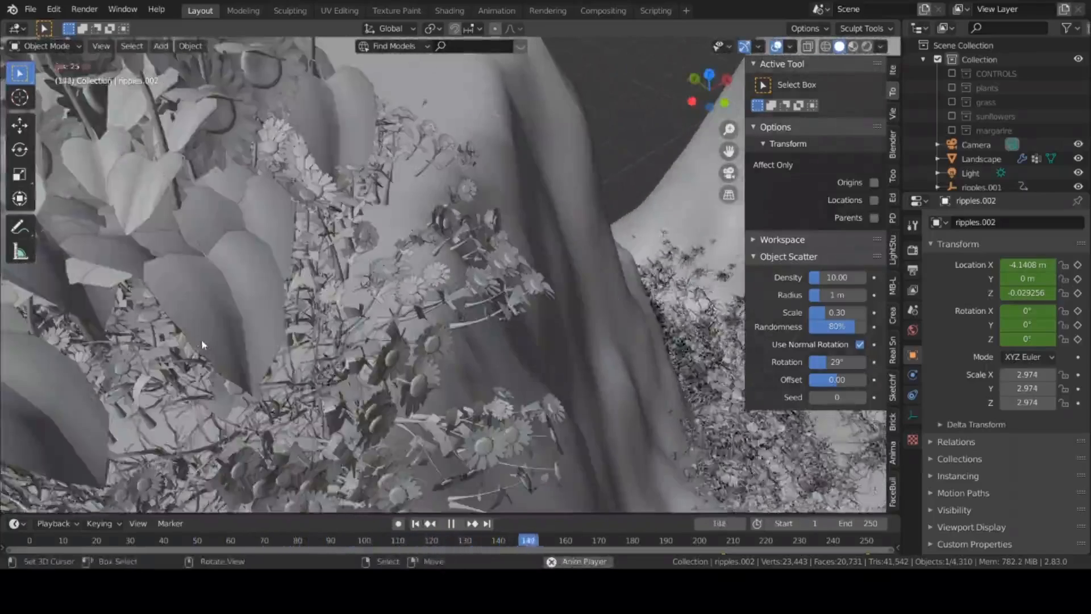
pyautogui.keyDown('shift'); pyautogui.moveTo(202, 348); pyautogui.dragTo(223, 309, button='middle'); pyautogui.keyUp('shift')
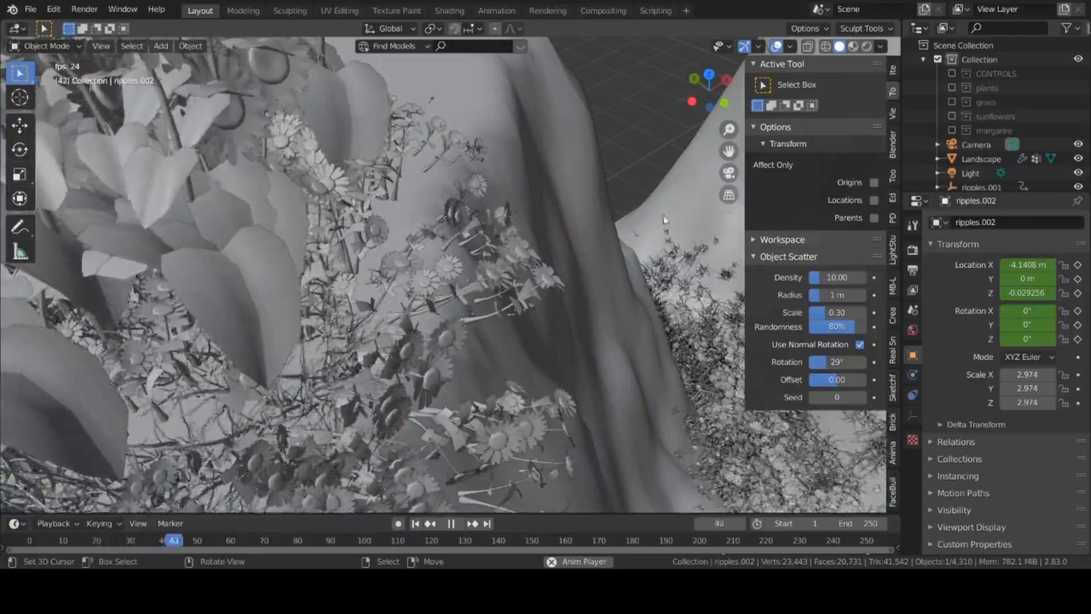
pyautogui.scroll(-8, 499, 316)
pyautogui.scroll(5, 466, 352)
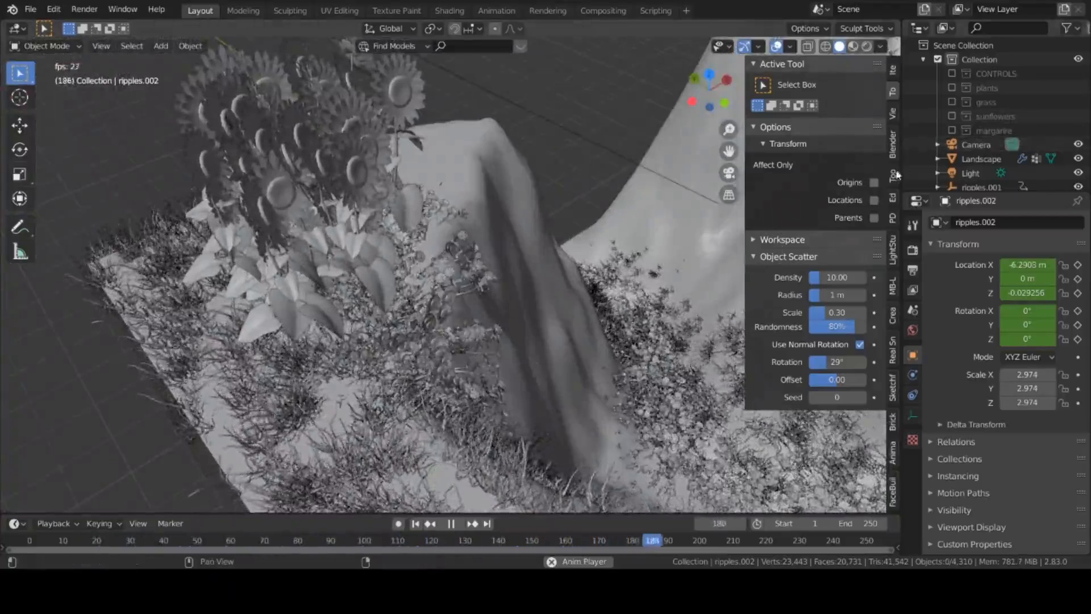
# - Include the CONTROLS collection in the view layer and inspect its ripples and bendcontrol empties during playback
pyautogui.click(982, 75)
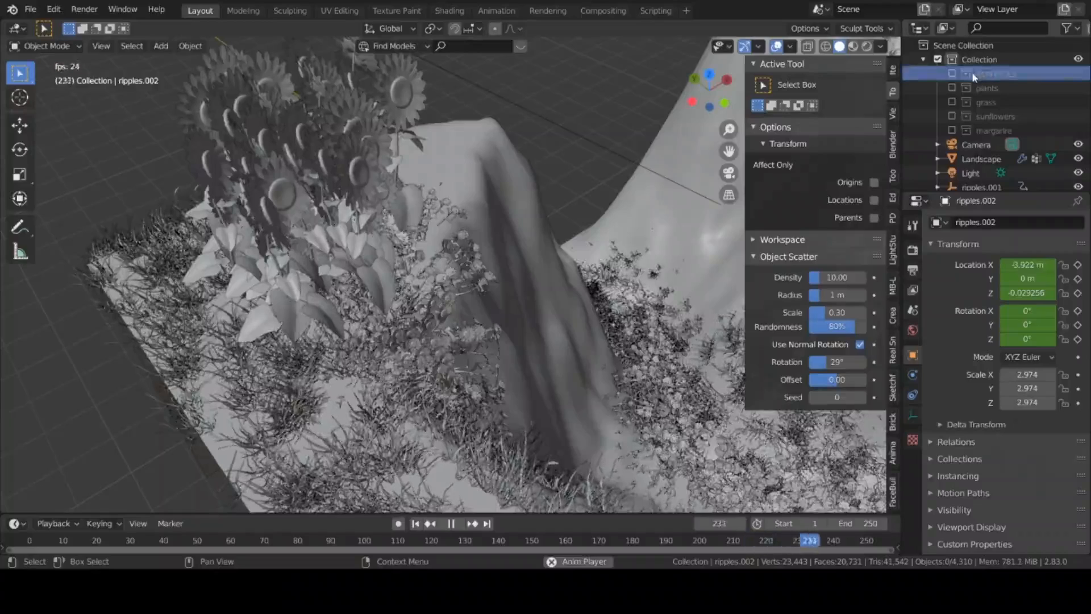
pyautogui.click(952, 74)
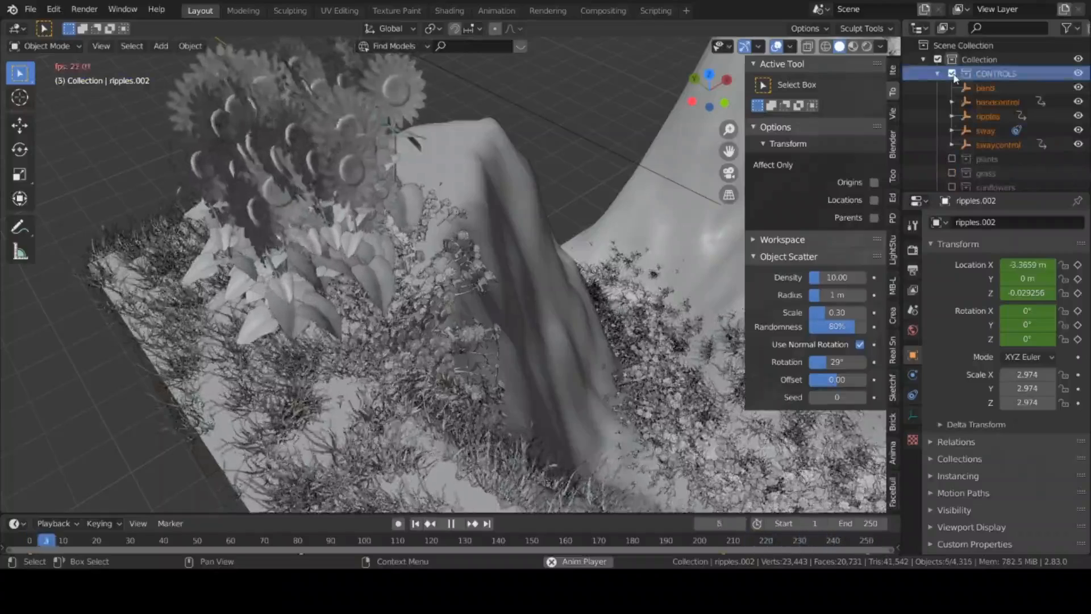
pyautogui.click(985, 119)
pyautogui.moveTo(559, 284); pyautogui.dragTo(511, 244, button='middle')
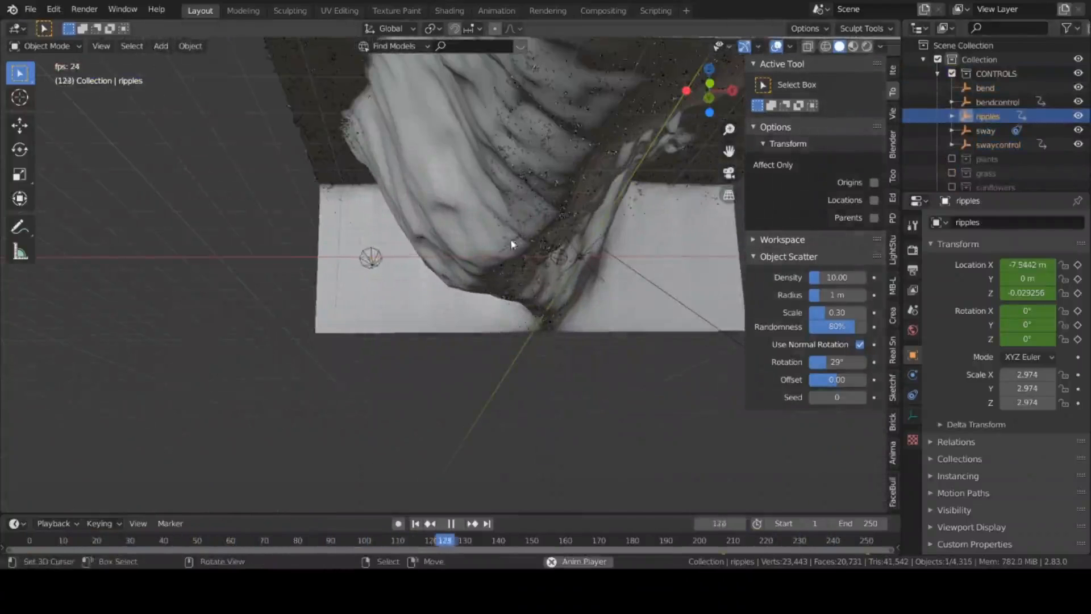
pyautogui.click(997, 102)
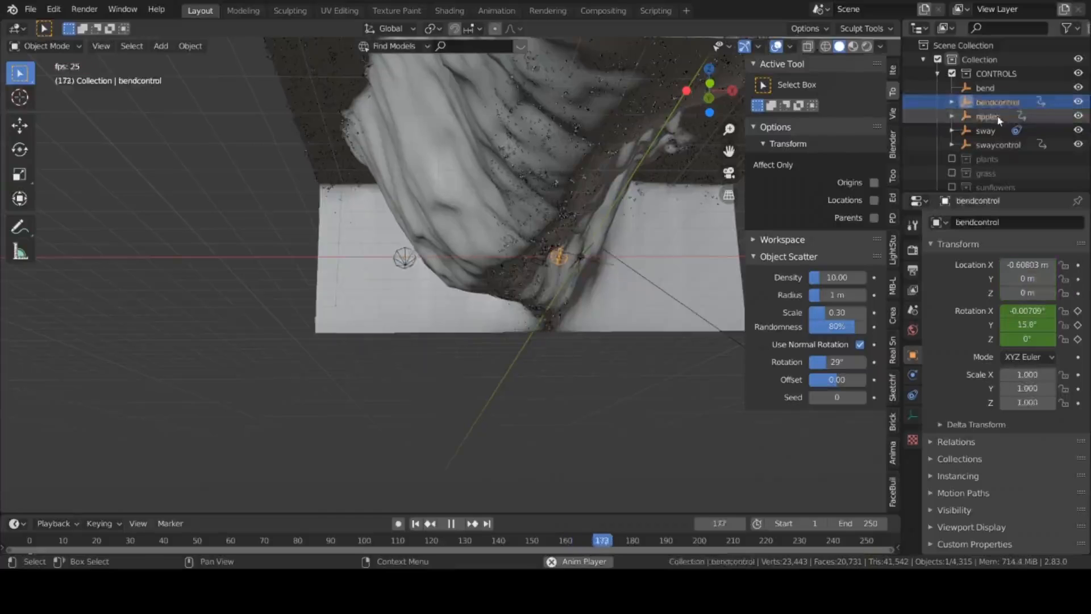
pyautogui.click(989, 116)
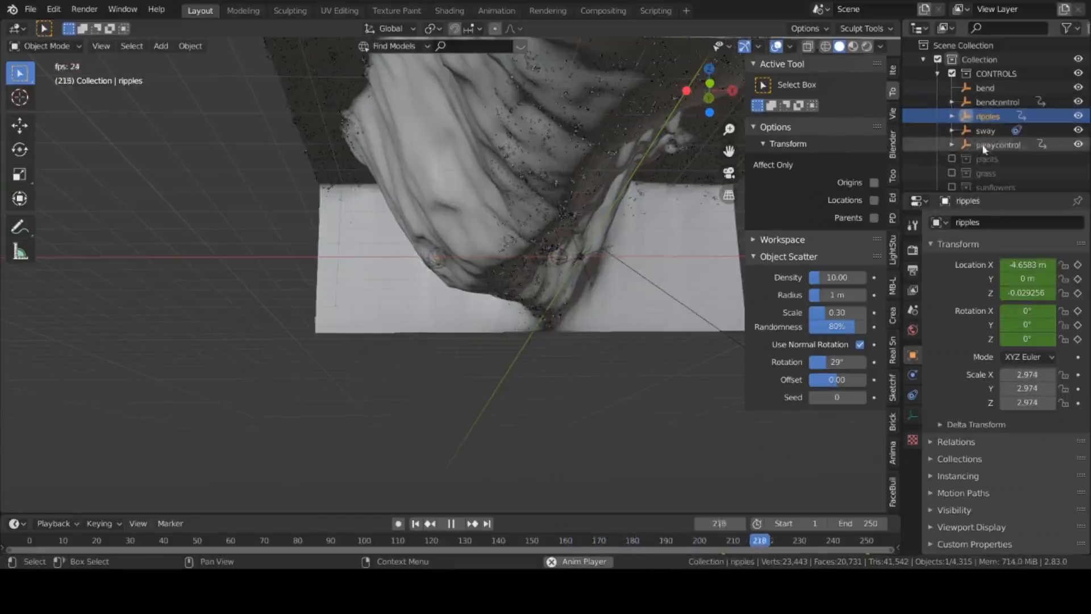
# - Select the moving ripples.002 empty and scale it uniformly by 0.835 while the animation plays
pyautogui.scroll(3, 473, 282)
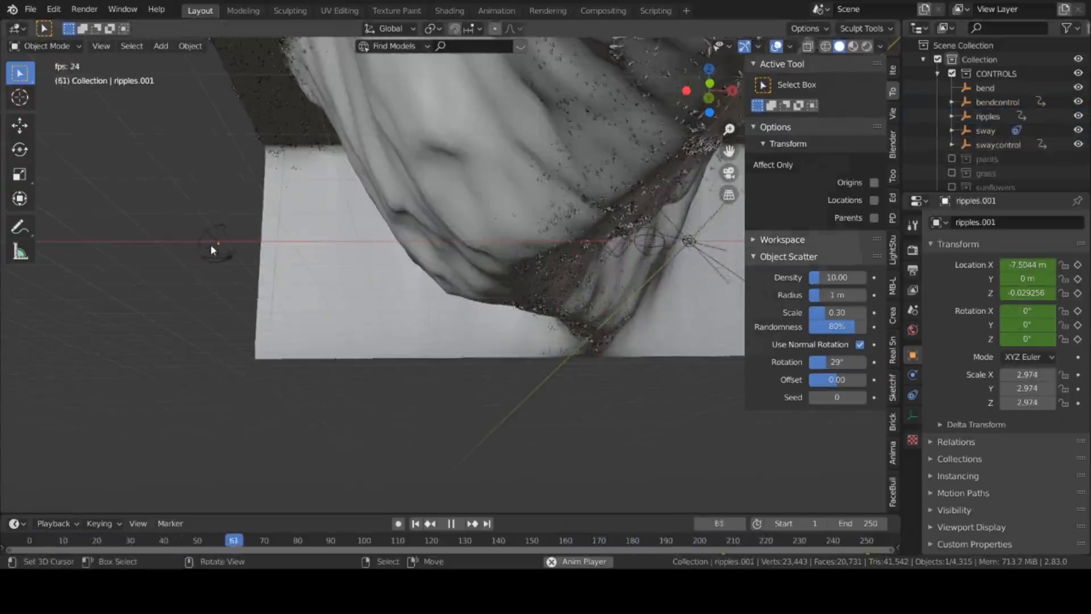
pyautogui.click(210, 245)
pyautogui.scroll(-5, 1004, 164)
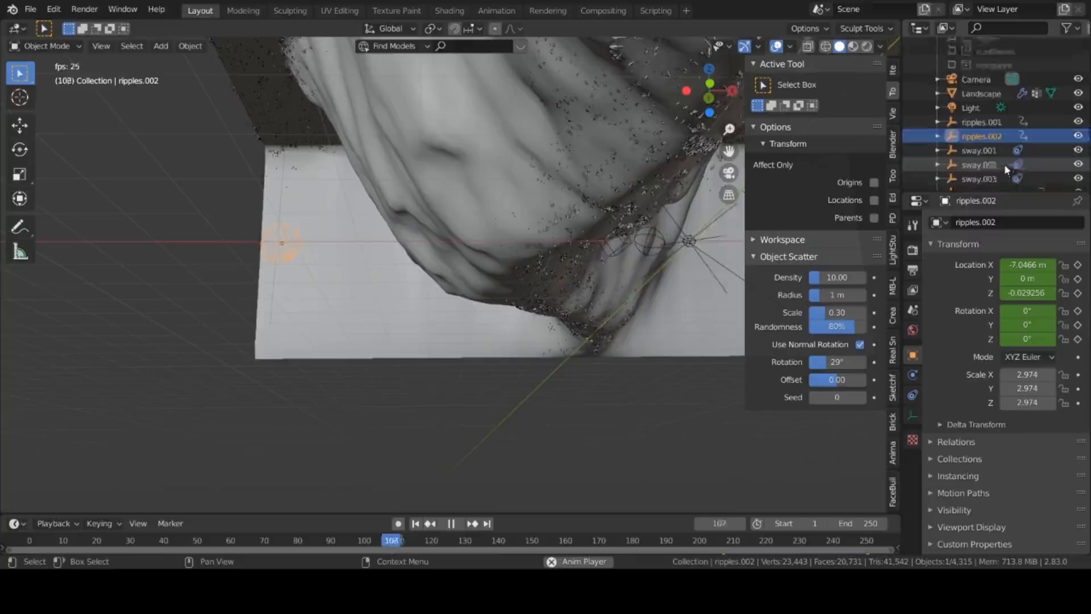
pyautogui.scroll(10, 1005, 164)
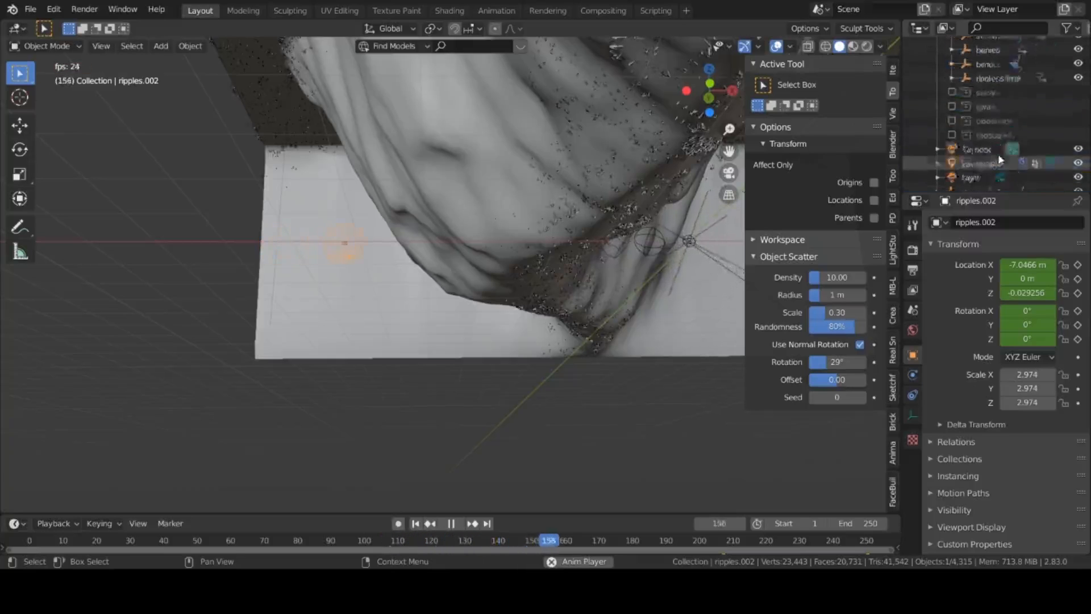
pyautogui.moveTo(528, 179); pyautogui.dragTo(502, 272, button='middle')
pyautogui.scroll(2, 501, 273)
pyautogui.keyDown('shift'); pyautogui.moveTo(300, 222); pyautogui.dragTo(482, 337, button='middle'); pyautogui.keyUp('shift')
pyautogui.scroll(5, 482, 341)
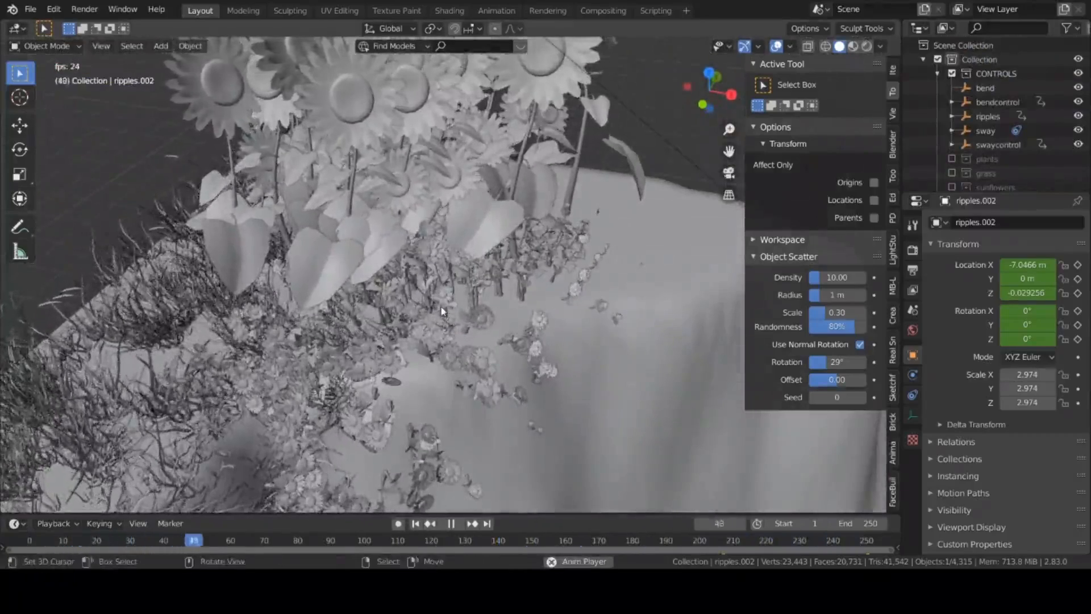
pyautogui.press('g')
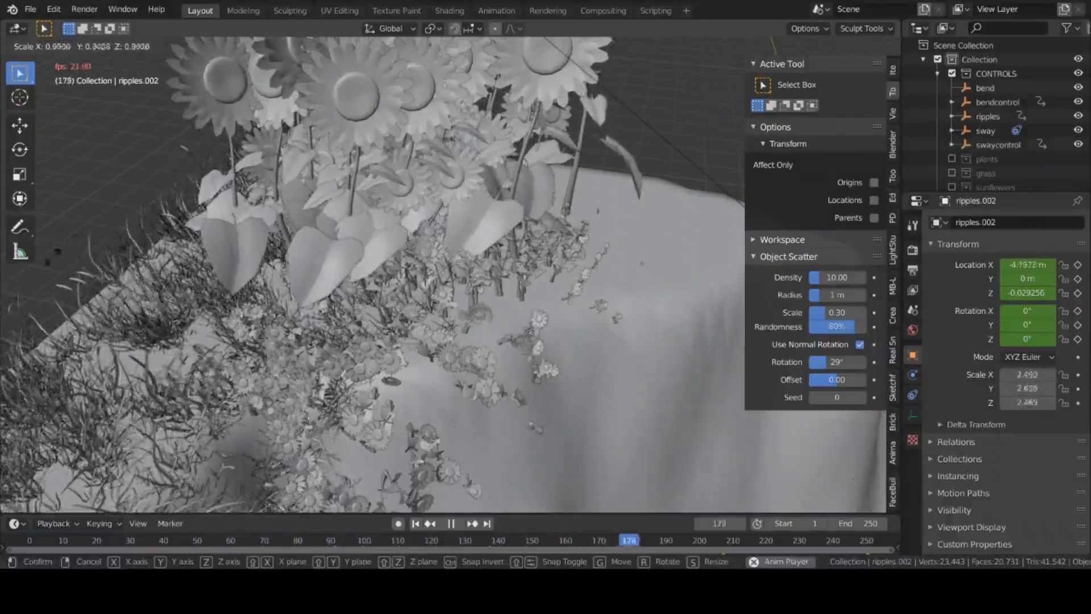
pyautogui.click(168, 450)
# - Shrink the ripples.002 empty further in three passes to a uniform scale of 1.063, watching the daisies' motion
pyautogui.scroll(4, 464, 309)
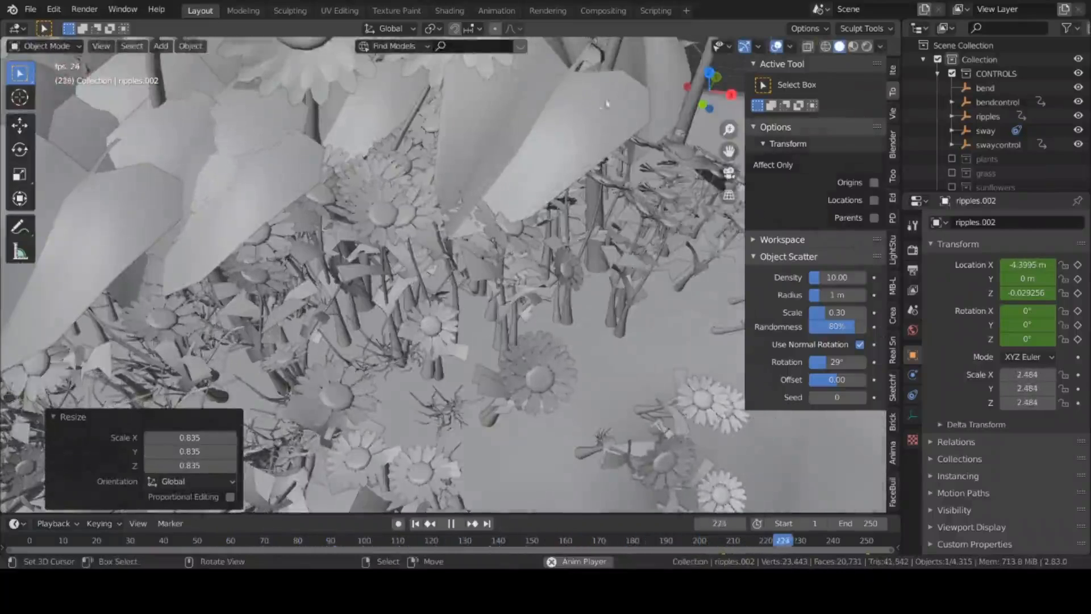
pyautogui.press('s')
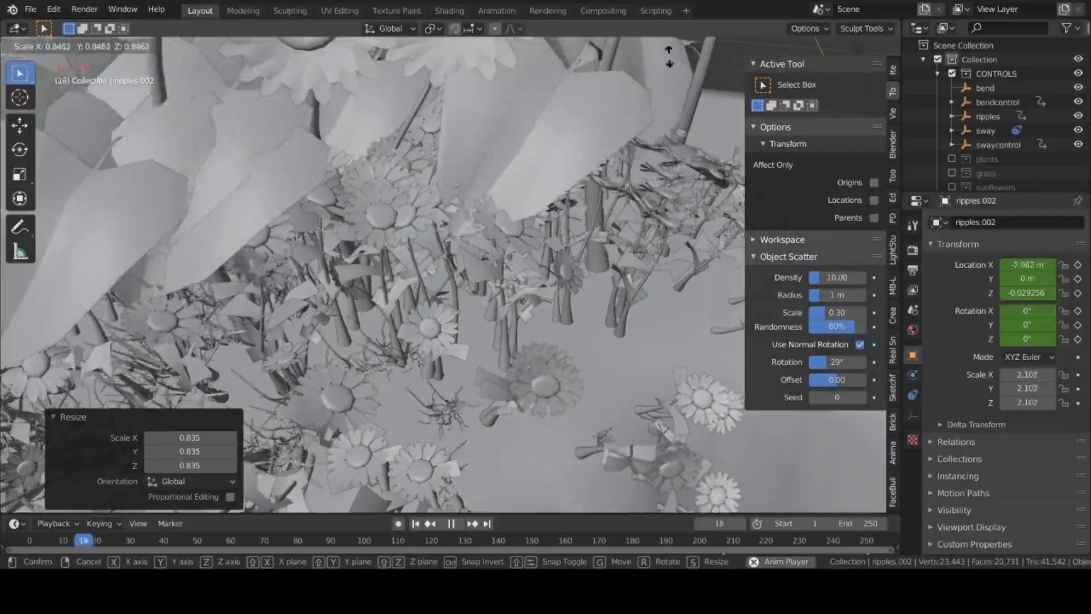
pyautogui.click(589, 345)
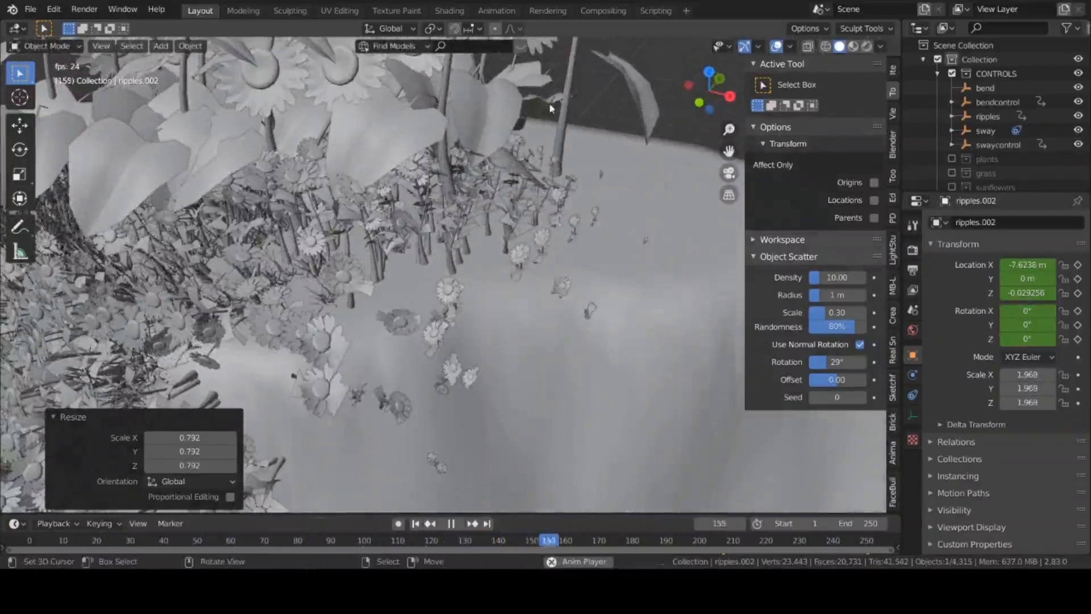
pyautogui.press('s')
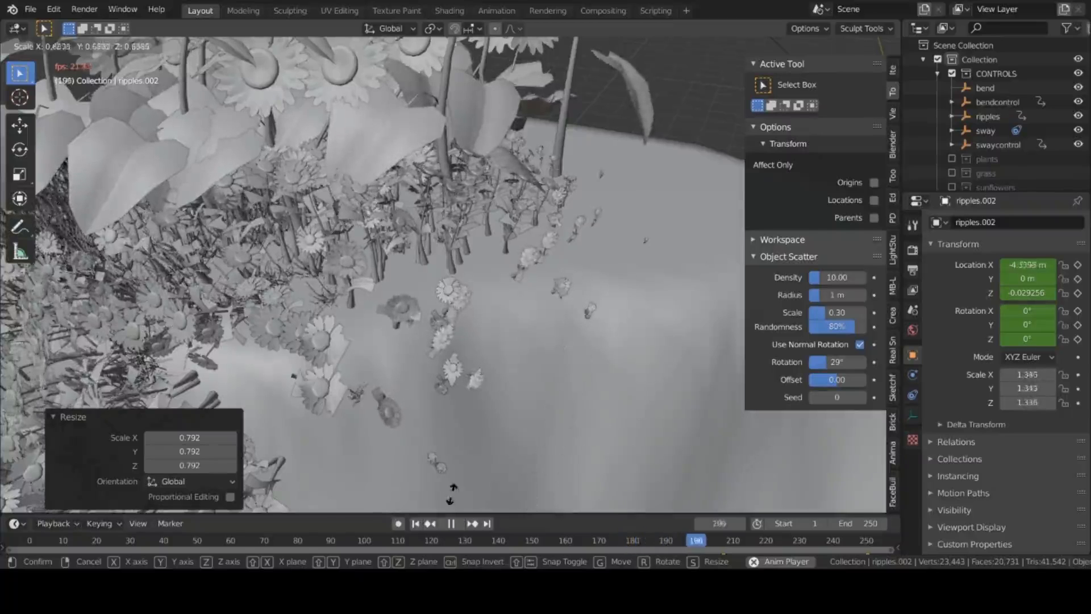
pyautogui.click(533, 316)
pyautogui.press('s')
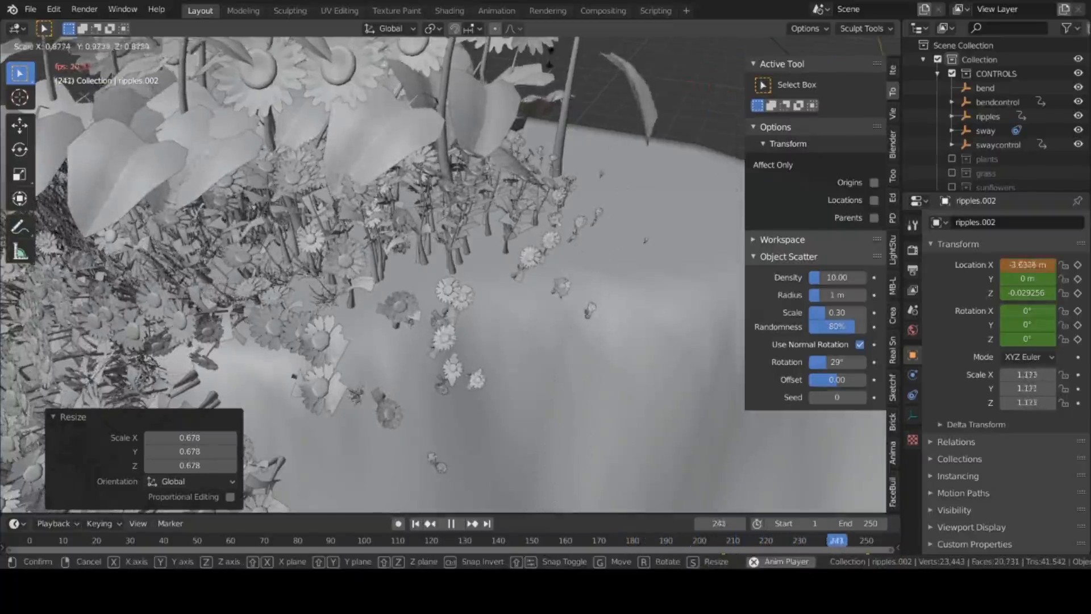
pyautogui.click(506, 278)
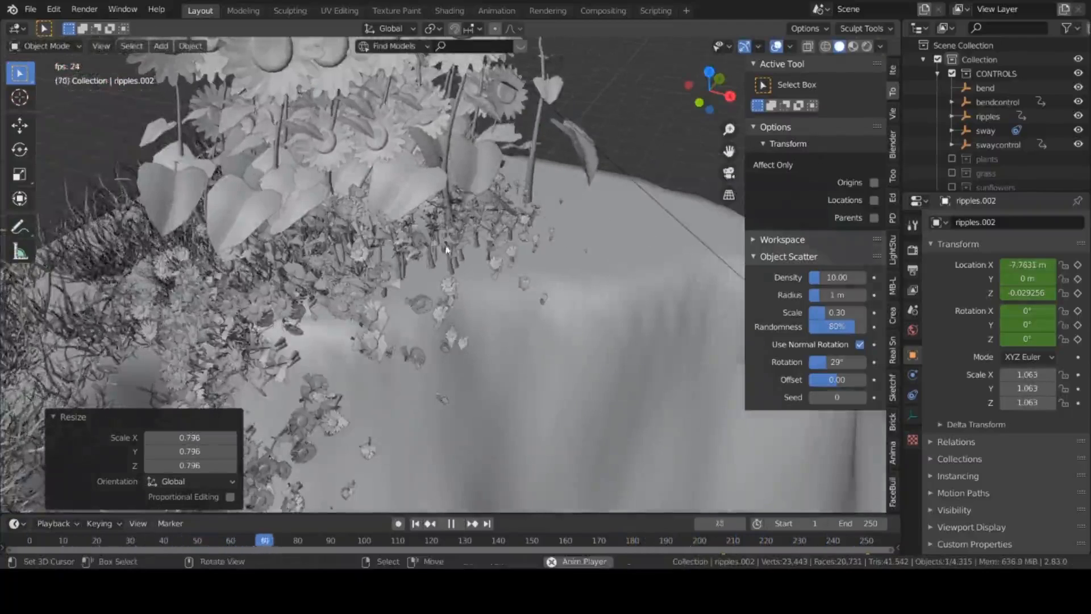
# - Examine the motion of the grass, daisies and sunflowers on top of the cliff from close up
pyautogui.moveTo(446, 249); pyautogui.dragTo(471, 288, button='middle')
pyautogui.scroll(4, 392, 262)
pyautogui.scroll(4, 563, 217)
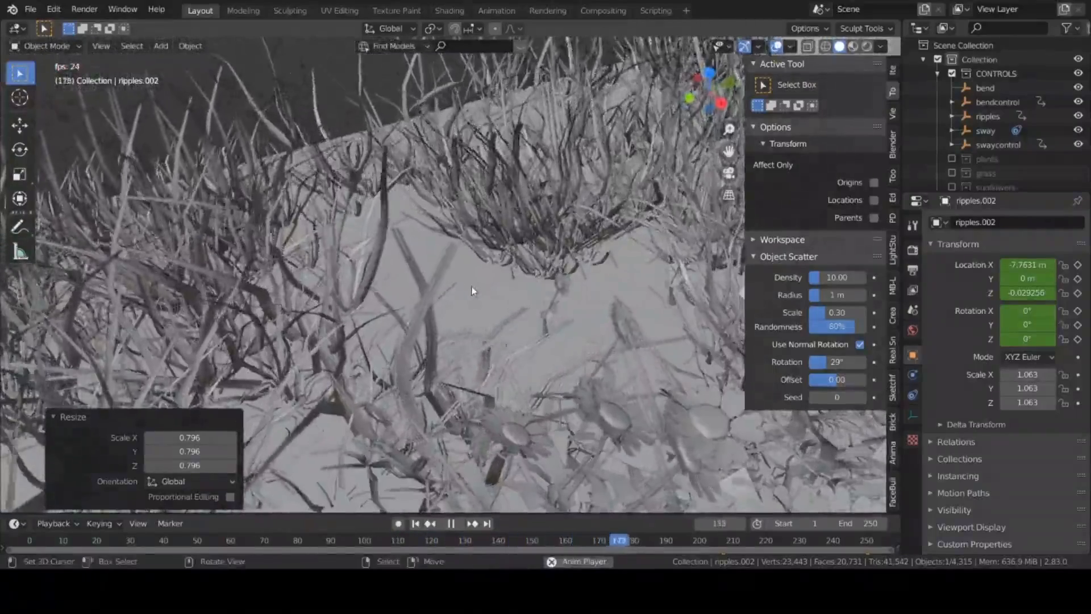
pyautogui.scroll(-7, 506, 253)
pyautogui.keyDown('shift'); pyautogui.moveTo(508, 256); pyautogui.dragTo(341, 284, button='middle'); pyautogui.keyUp('shift')
pyautogui.scroll(5, 373, 224)
pyautogui.scroll(2, 338, 288)
pyautogui.scroll(-3, 341, 287)
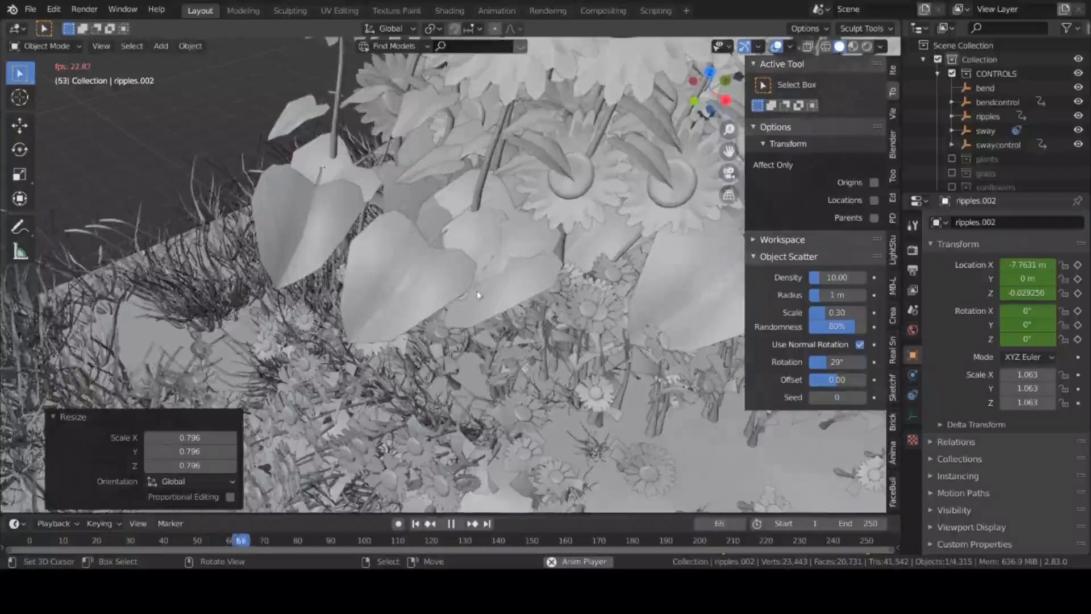
pyautogui.scroll(-6, 478, 294)
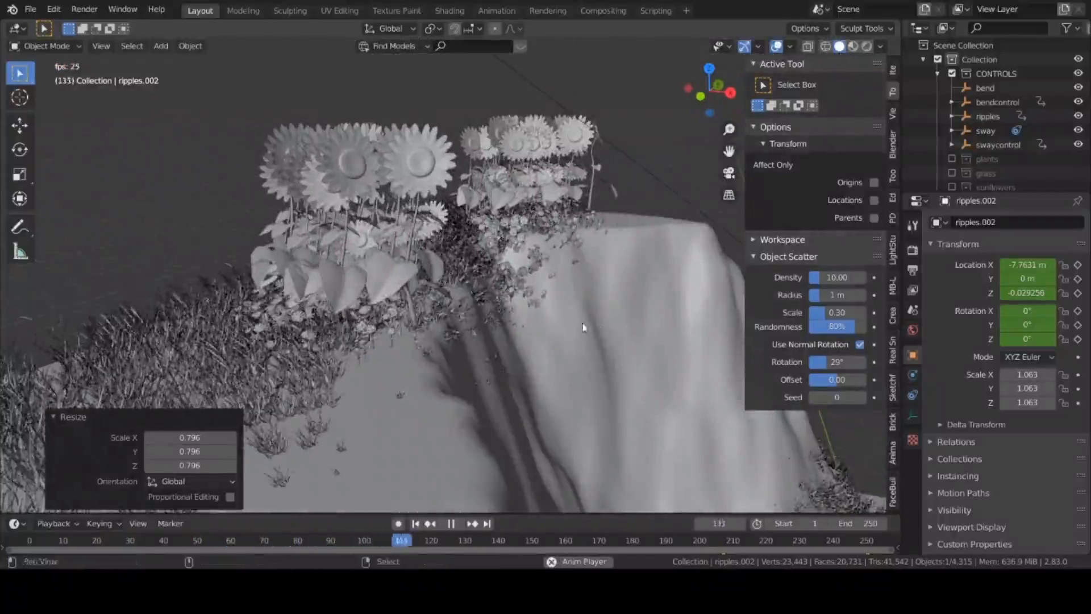
# - Inspect the grass and daisies growing along the foot of the cliff during playback
pyautogui.scroll(2, 545, 301)
pyautogui.scroll(3, 469, 265)
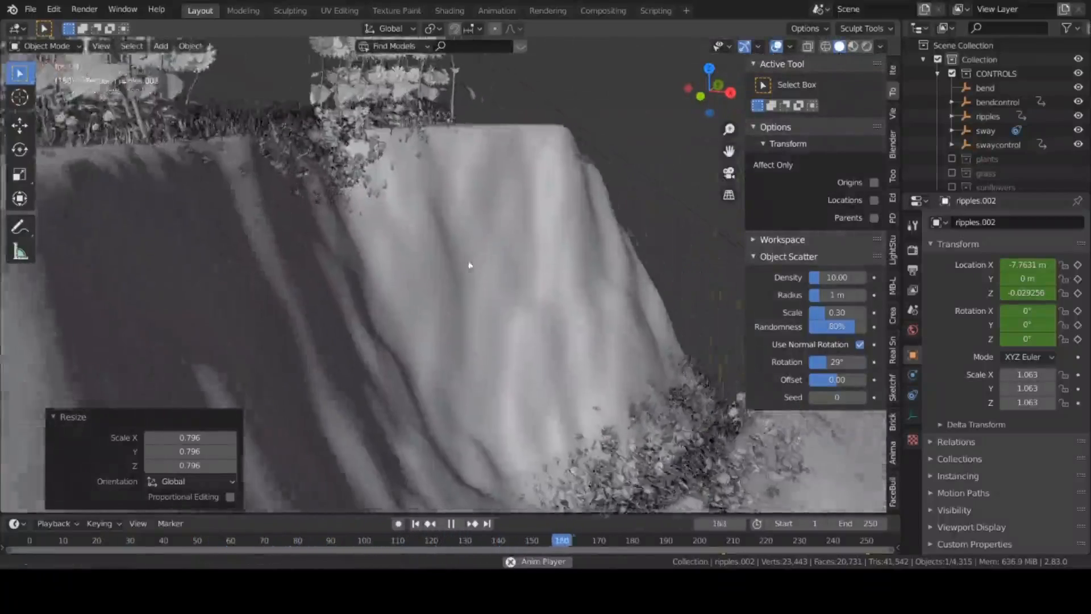
pyautogui.scroll(-3, 470, 265)
pyautogui.scroll(6, 587, 398)
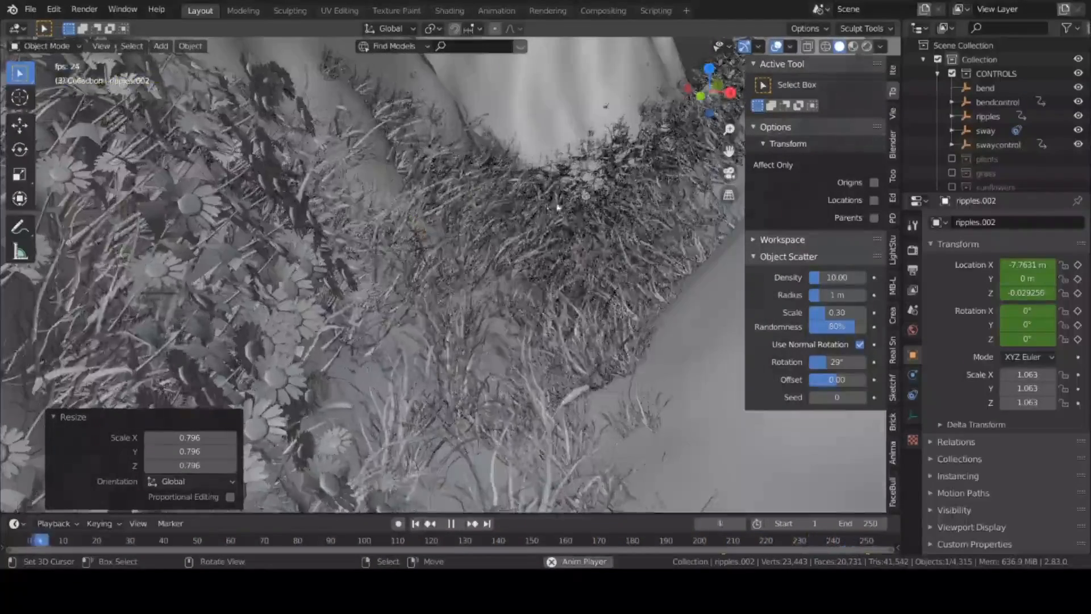
pyautogui.scroll(3, 556, 230)
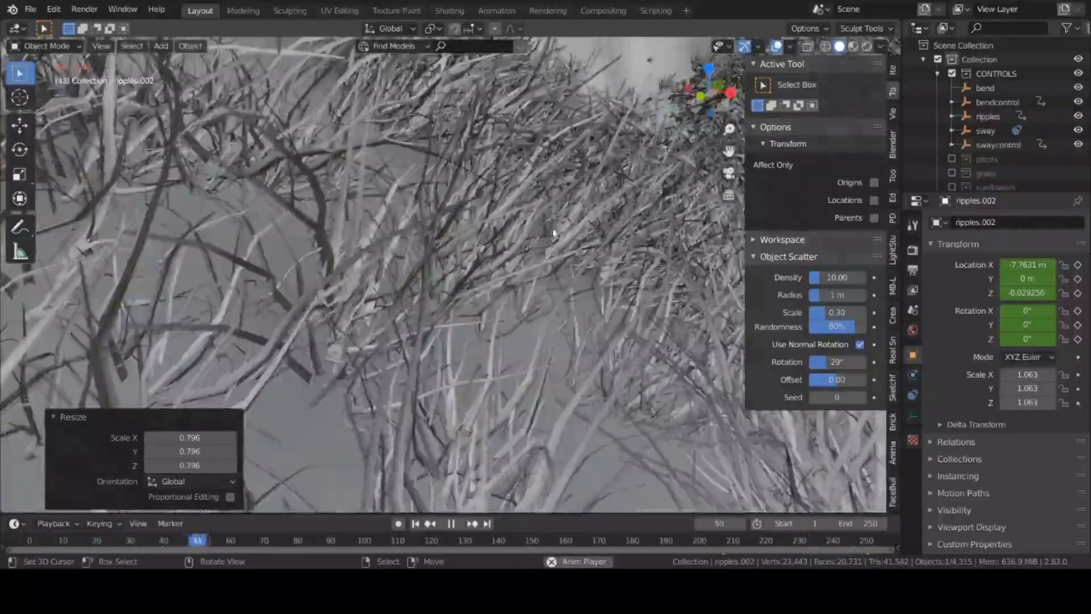
pyautogui.scroll(-2, 556, 227)
pyautogui.scroll(-2, 556, 226)
# - View the whole landscape and select the bend empty at the scene origin
pyautogui.moveTo(556, 226); pyautogui.dragTo(471, 234, button='middle')
pyautogui.scroll(-3, 529, 309)
pyautogui.scroll(4, 434, 346)
pyautogui.scroll(-2, 449, 348)
pyautogui.scroll(-3, 454, 348)
pyautogui.scroll(3, 542, 336)
pyautogui.scroll(-5, 537, 298)
pyautogui.scroll(6, 473, 234)
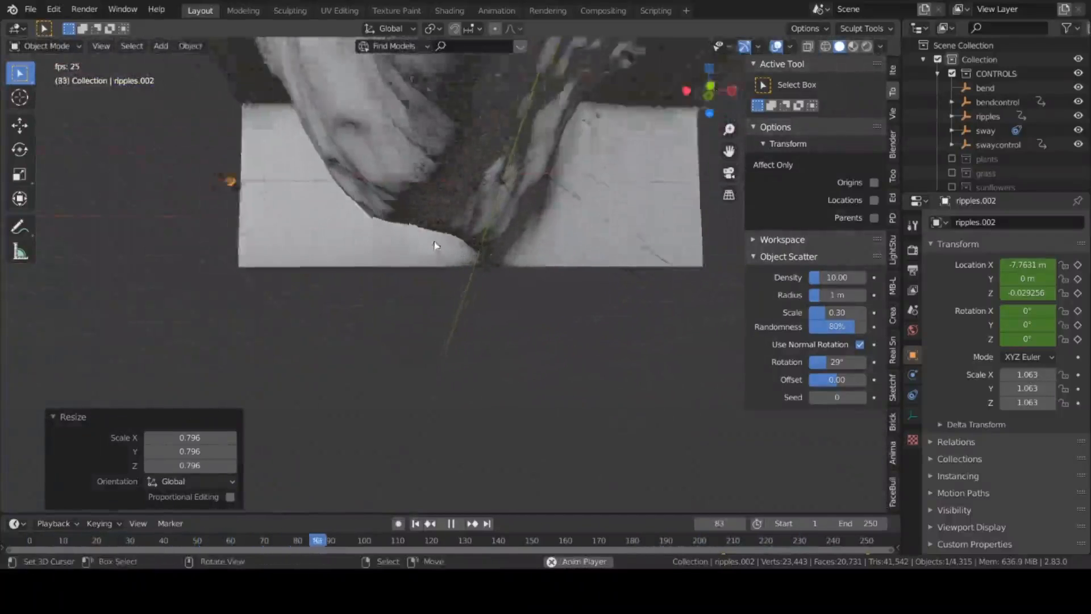
pyautogui.scroll(2, 408, 300)
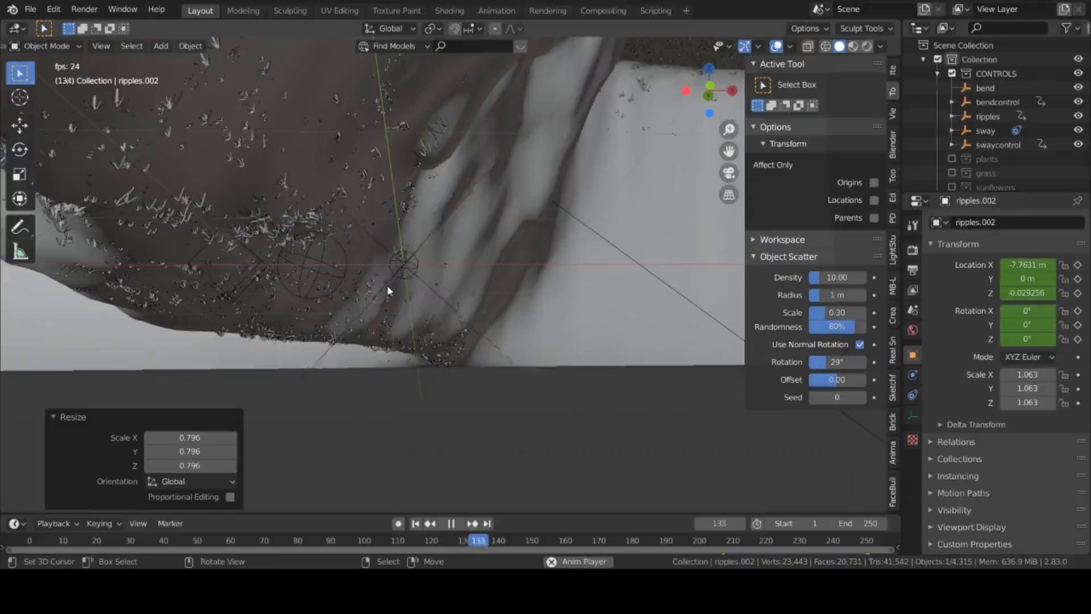
pyautogui.click(423, 283)
pyautogui.click(414, 272)
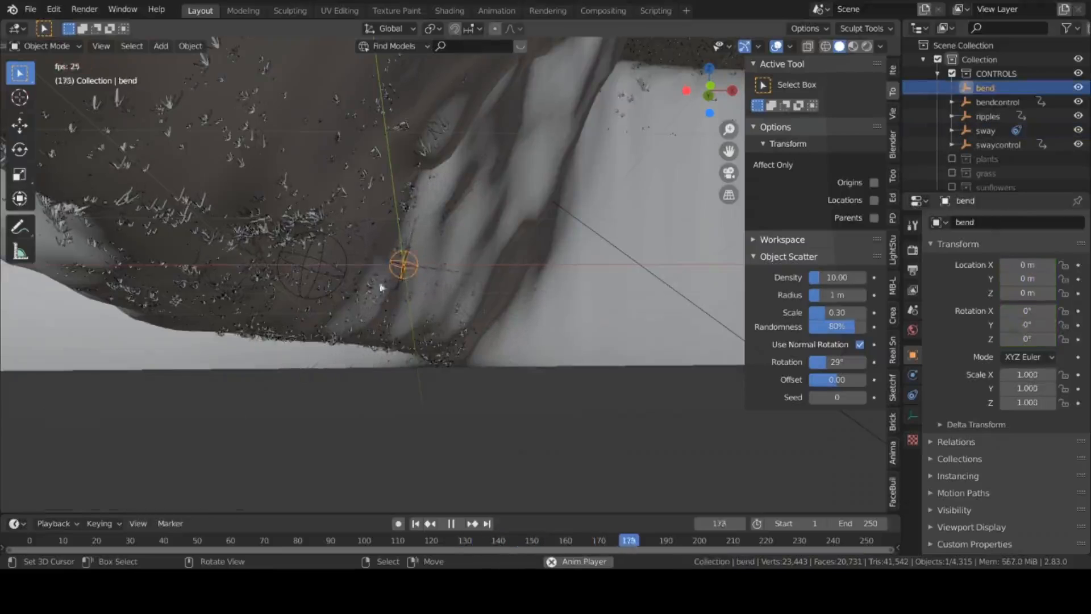
# - Select the swaycontrol and bendcontrol empties and the Landscape in turn to inspect their settings
pyautogui.moveTo(377, 288); pyautogui.dragTo(350, 299, button='middle')
pyautogui.scroll(1, 350, 299)
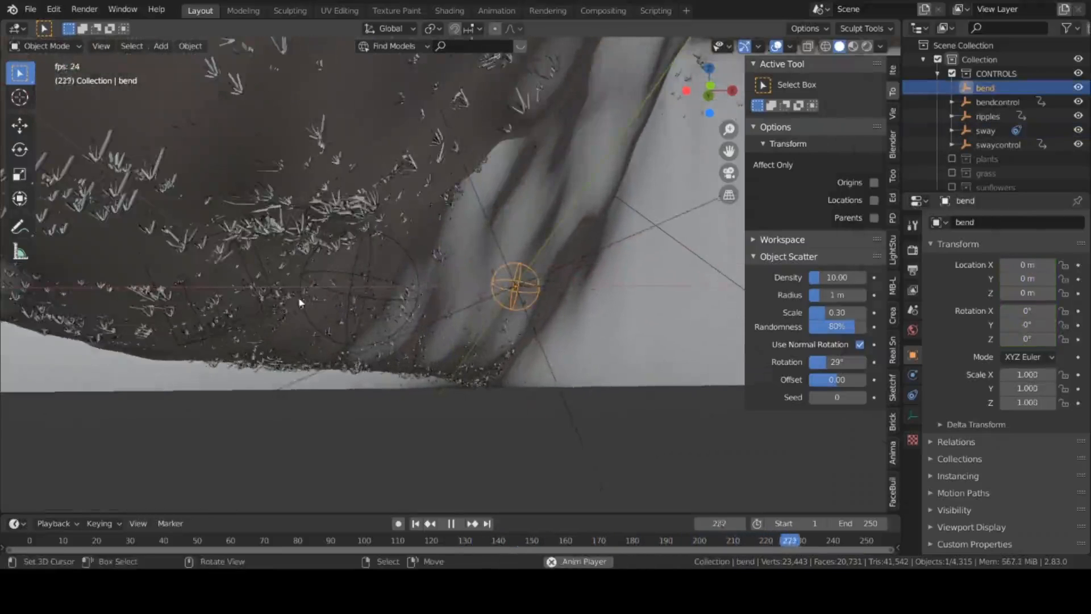
pyautogui.click(278, 298)
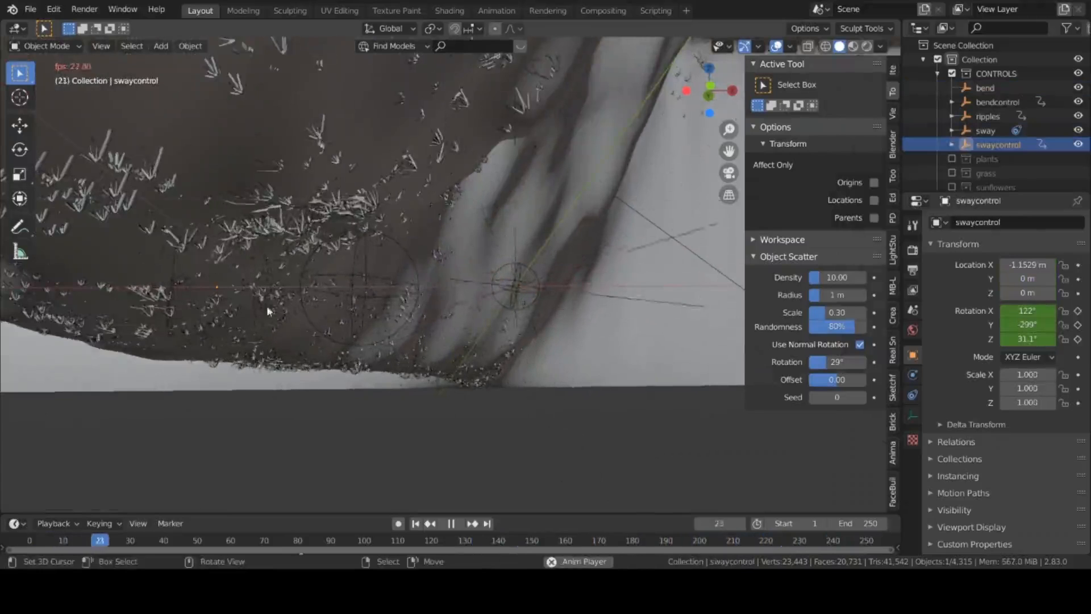
pyautogui.click(248, 312)
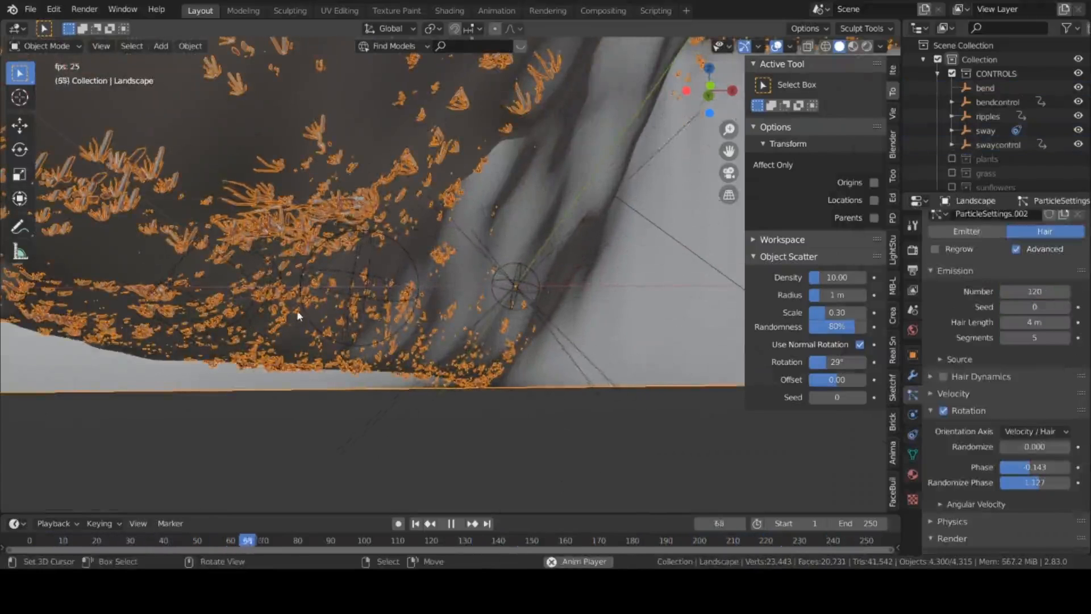
pyautogui.click(382, 291)
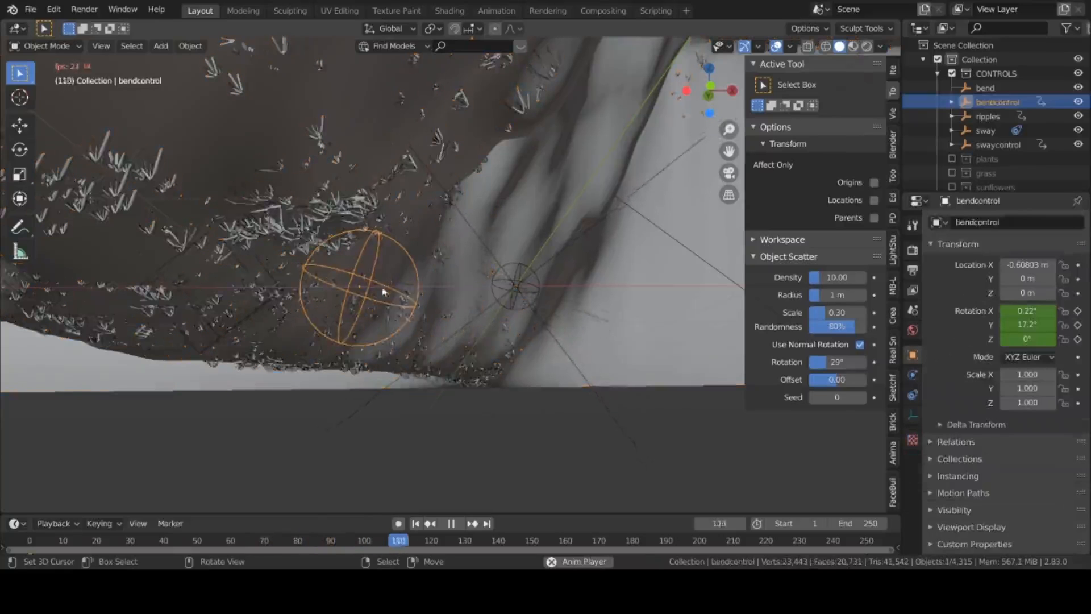
pyautogui.rightClick(257, 277)
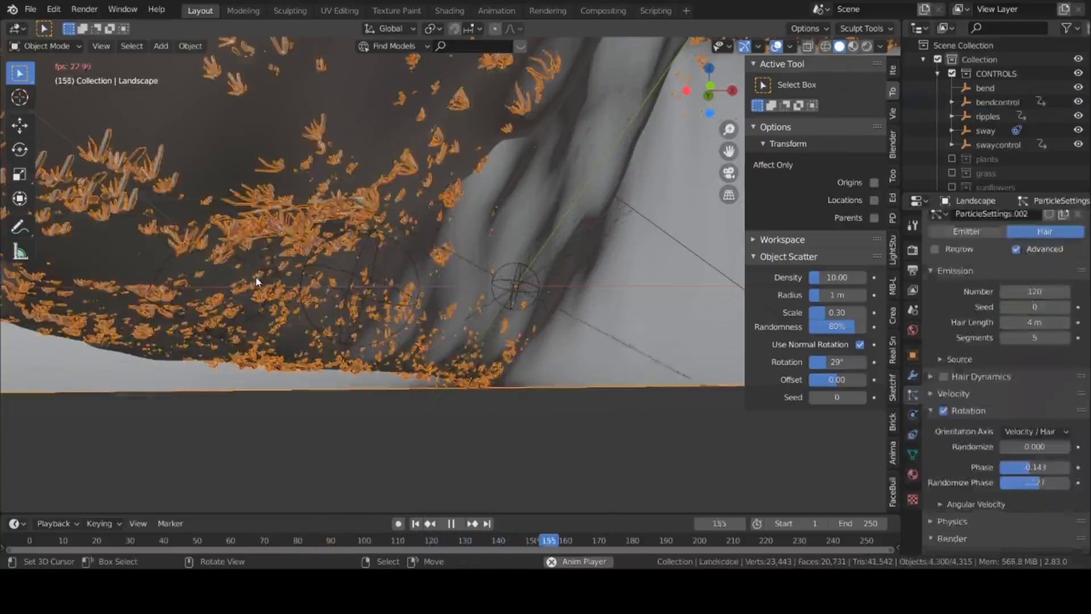
# - Select the swaycontrol empty and try to move it with the whole landscape in view
pyautogui.rightClick(258, 277)
pyautogui.rightClick(257, 277)
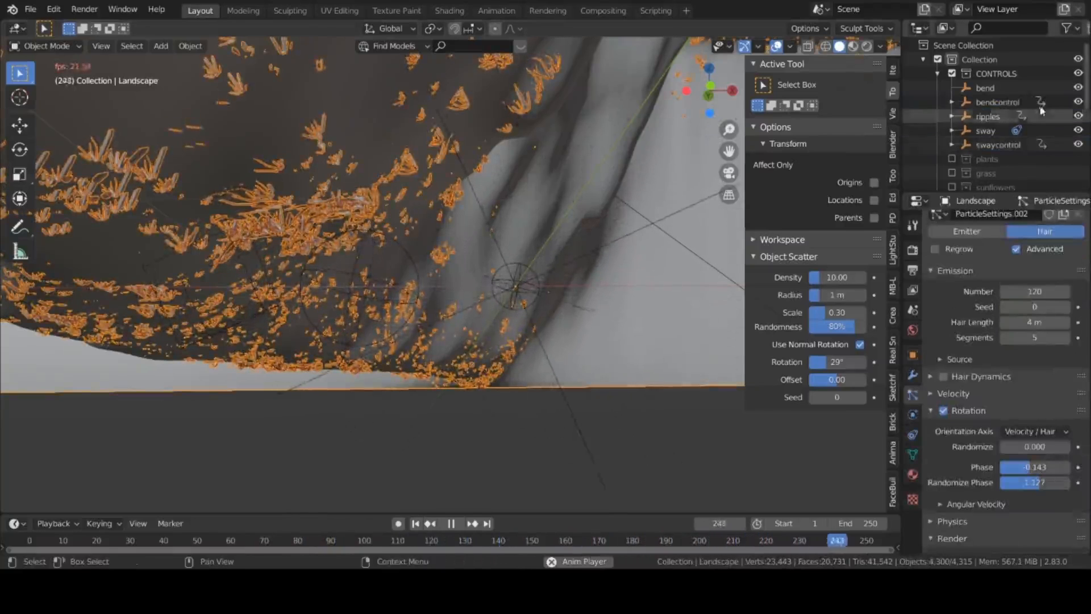
pyautogui.scroll(-2, 1011, 142)
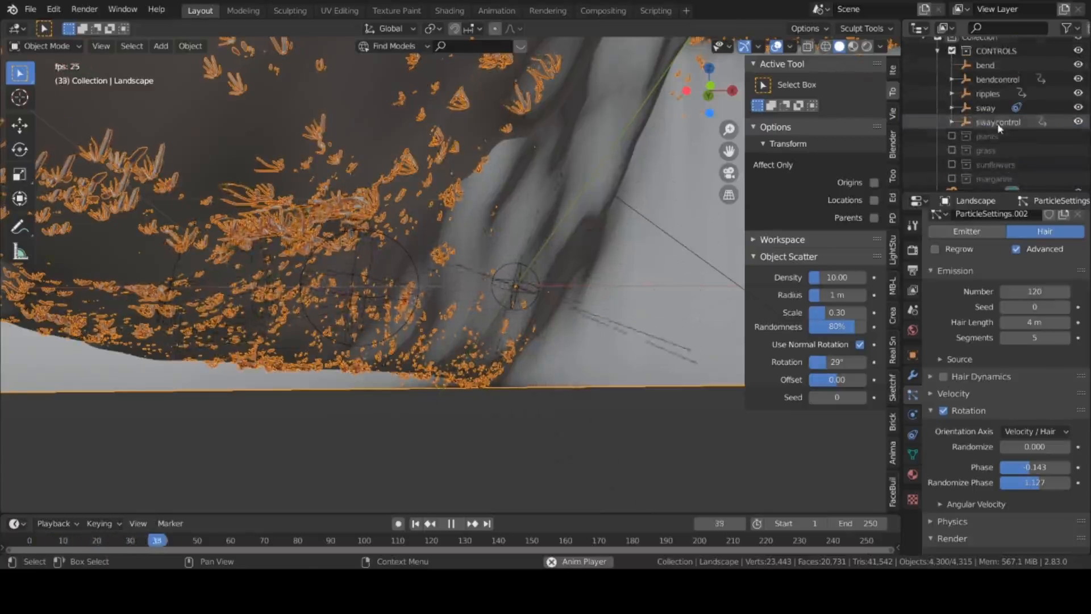
pyautogui.click(997, 123)
pyautogui.moveTo(396, 306); pyautogui.dragTo(379, 328, button='middle')
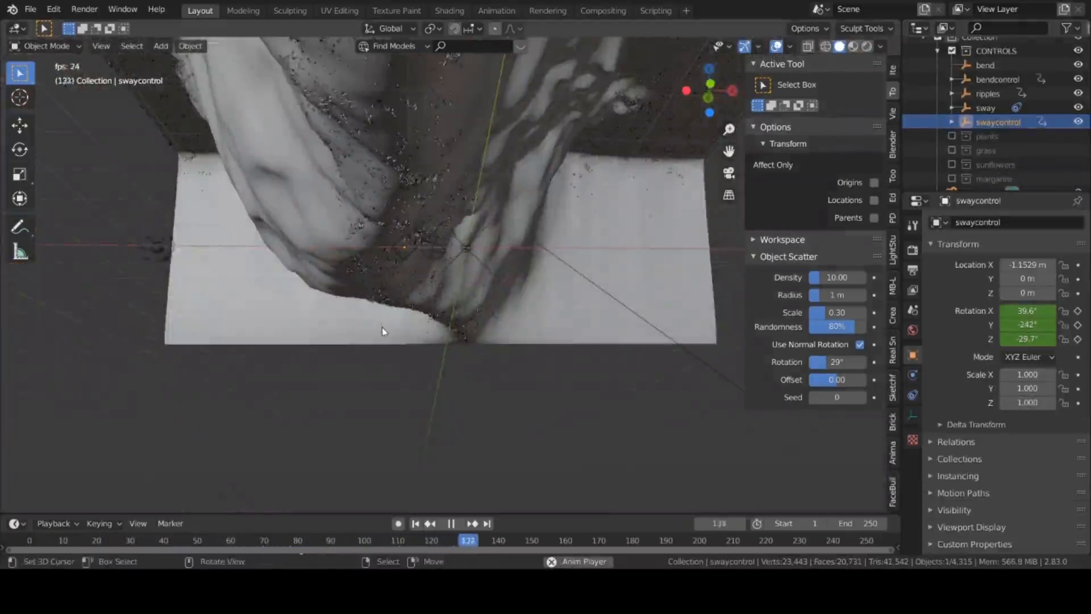
pyautogui.press('g')
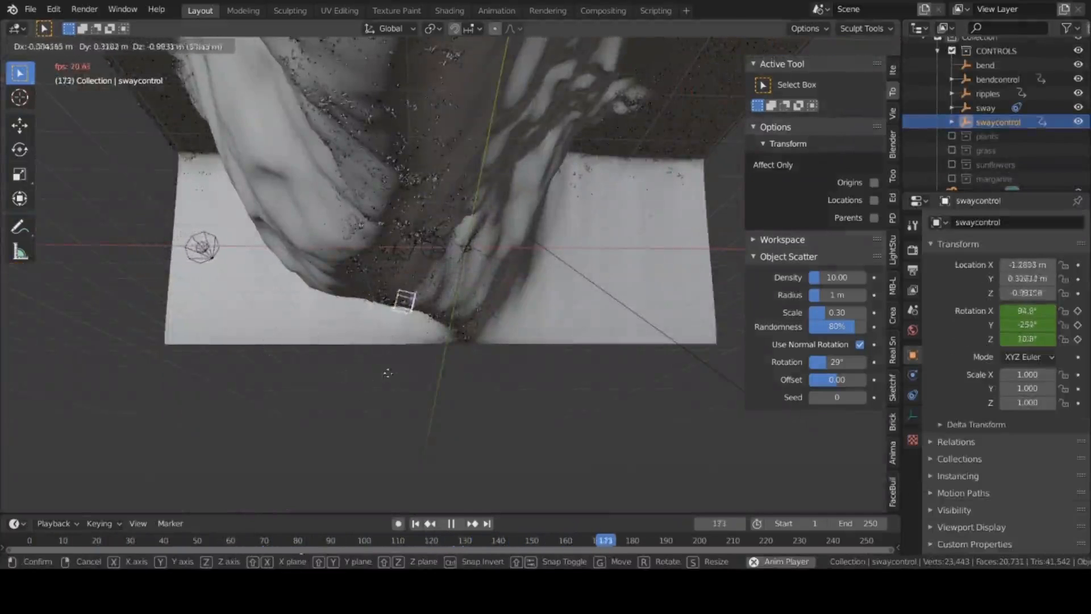
pyautogui.rightClick(381, 335)
# - Try rotating the swaycontrol empty during playback and with playback stopped at frame 116 to test its effect on the valley plants
pyautogui.scroll(6, 372, 284)
pyautogui.moveTo(368, 257); pyautogui.dragTo(377, 284, button='middle')
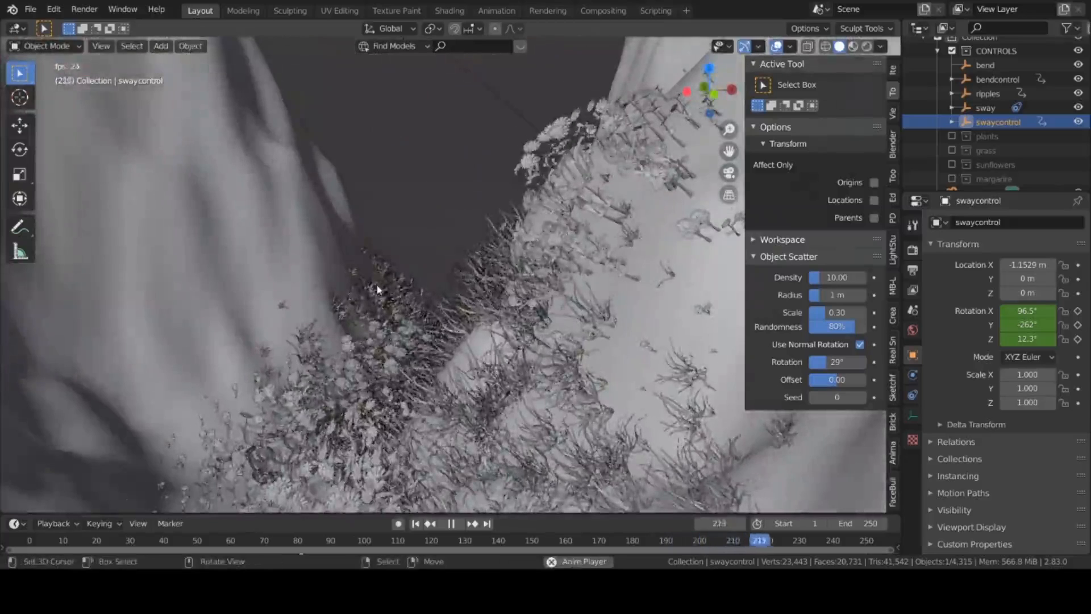
pyautogui.press('r')
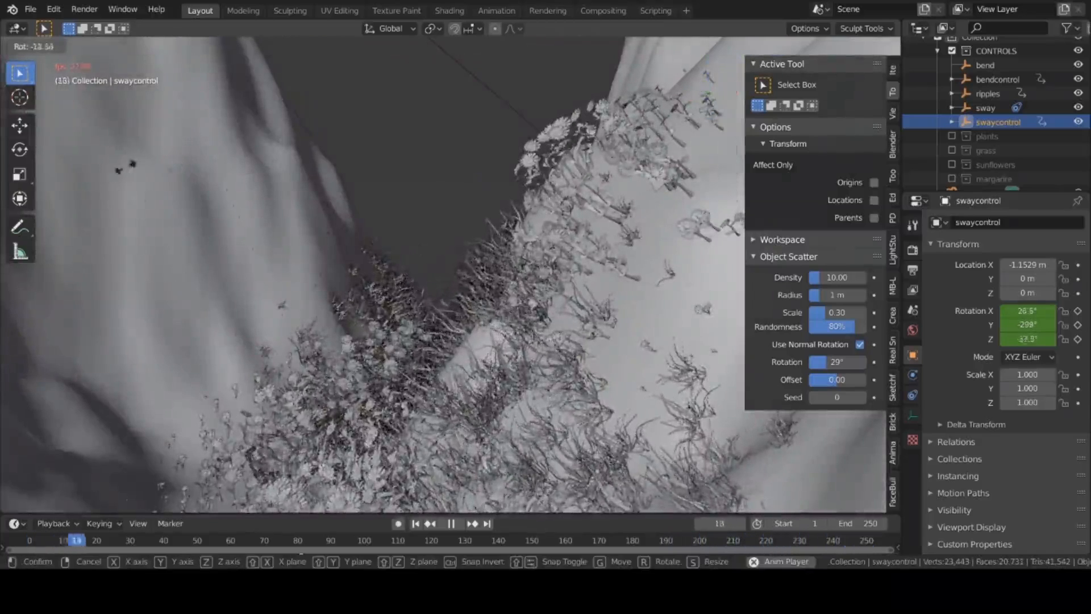
pyautogui.rightClick(673, 73)
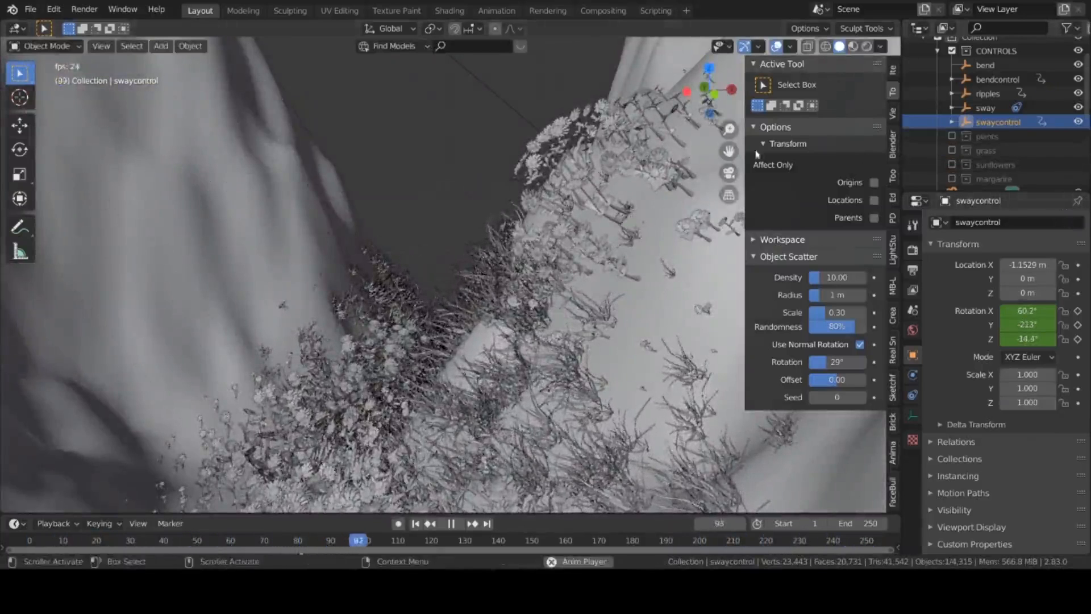
pyautogui.press('space')
pyautogui.press('r')
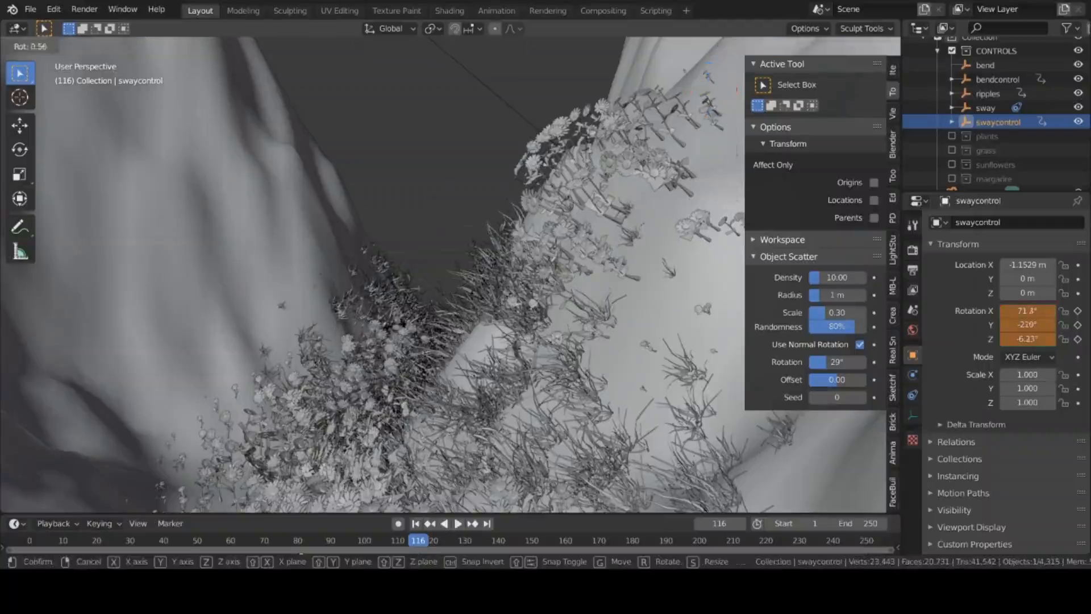
pyautogui.press('r')
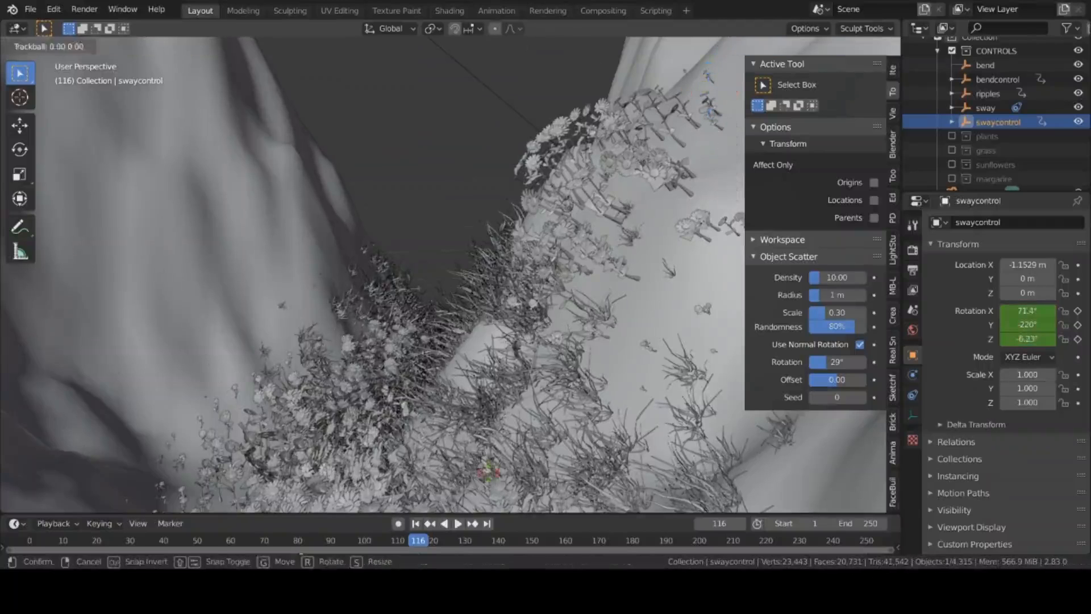
pyautogui.click(574, 325)
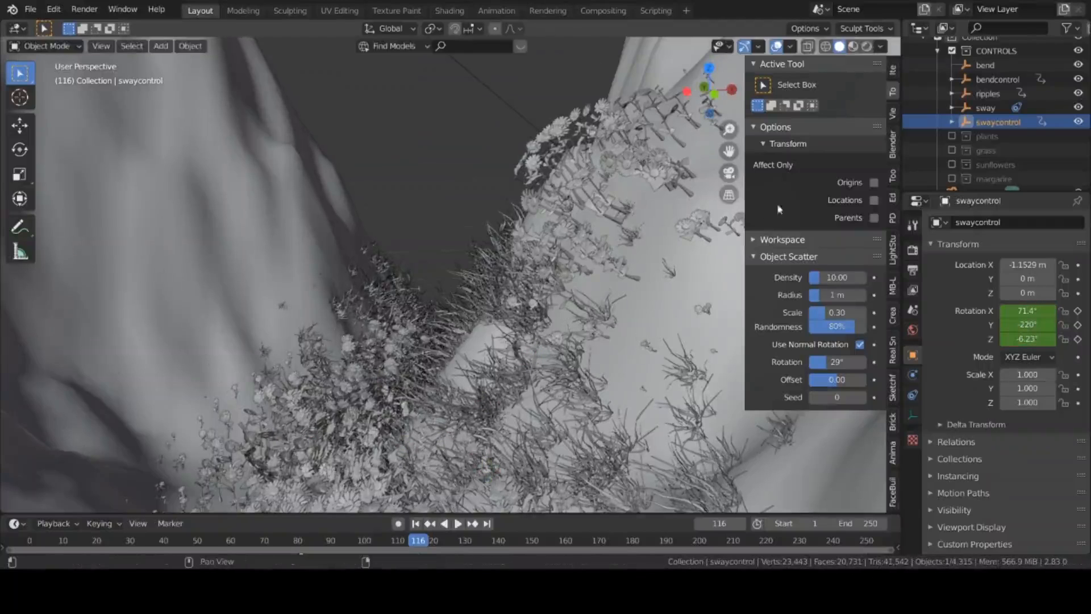
# - Select the swaycontrol.001 empty and try a plain rotation on it with the valley plants in view
pyautogui.scroll(-5, 994, 136)
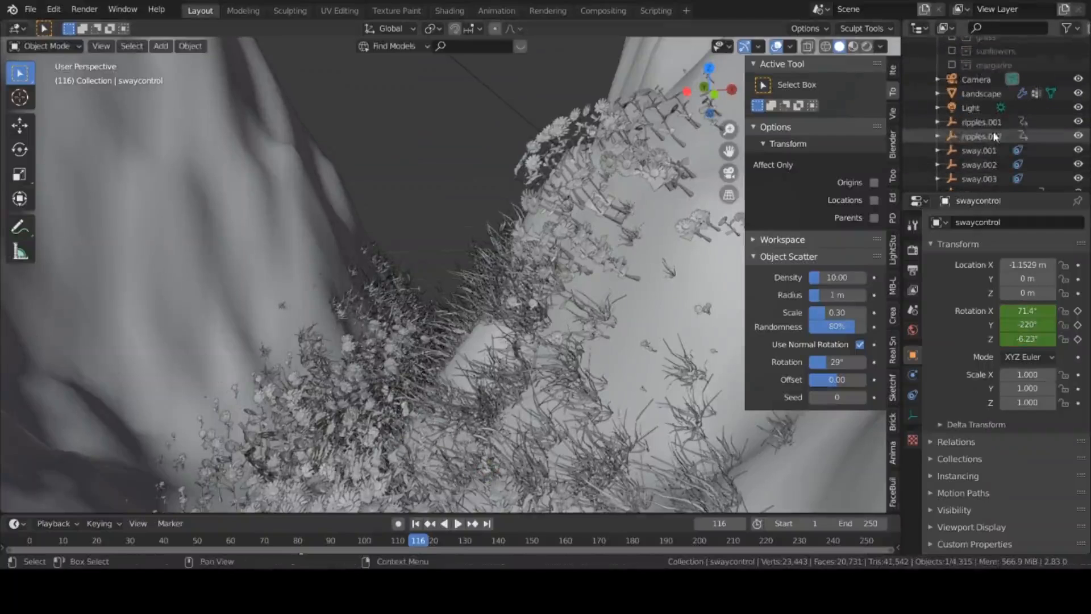
pyautogui.scroll(-2, 1006, 165)
pyautogui.scroll(4, 1005, 167)
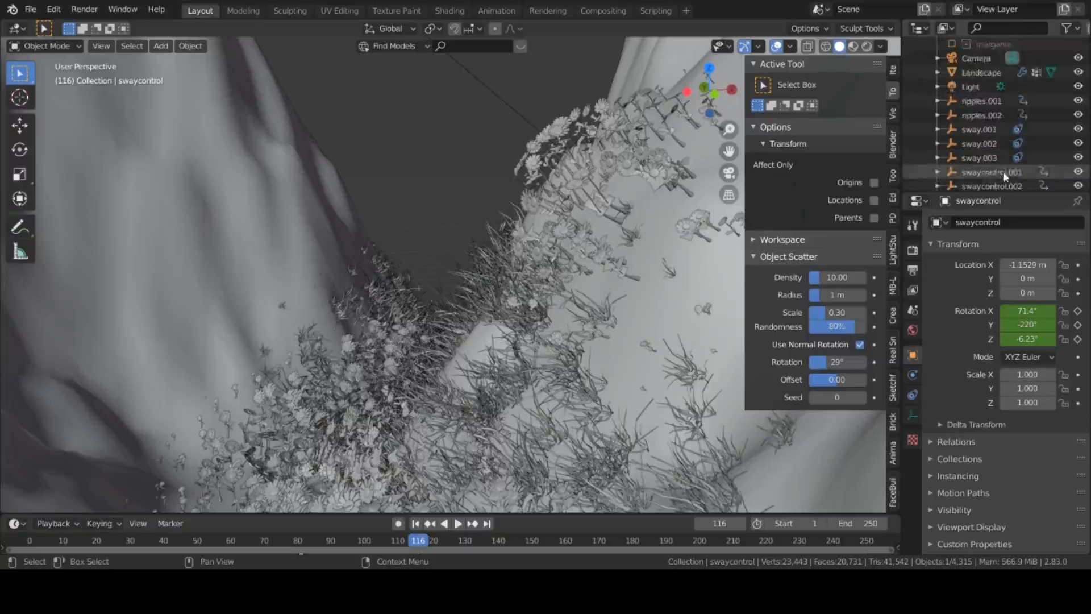
pyautogui.scroll(-2, 971, 175)
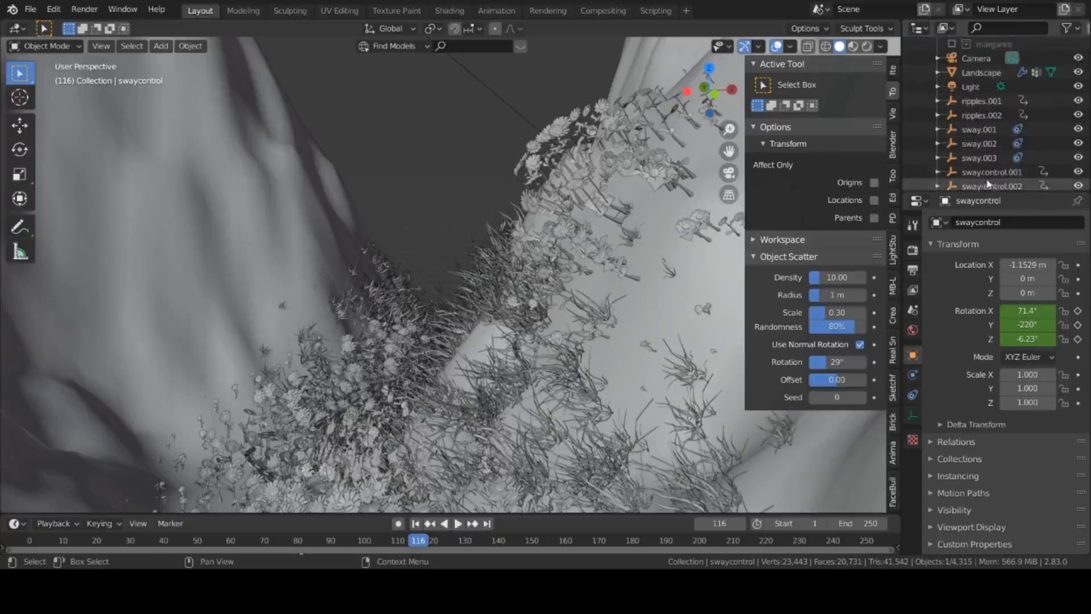
pyautogui.click(998, 176)
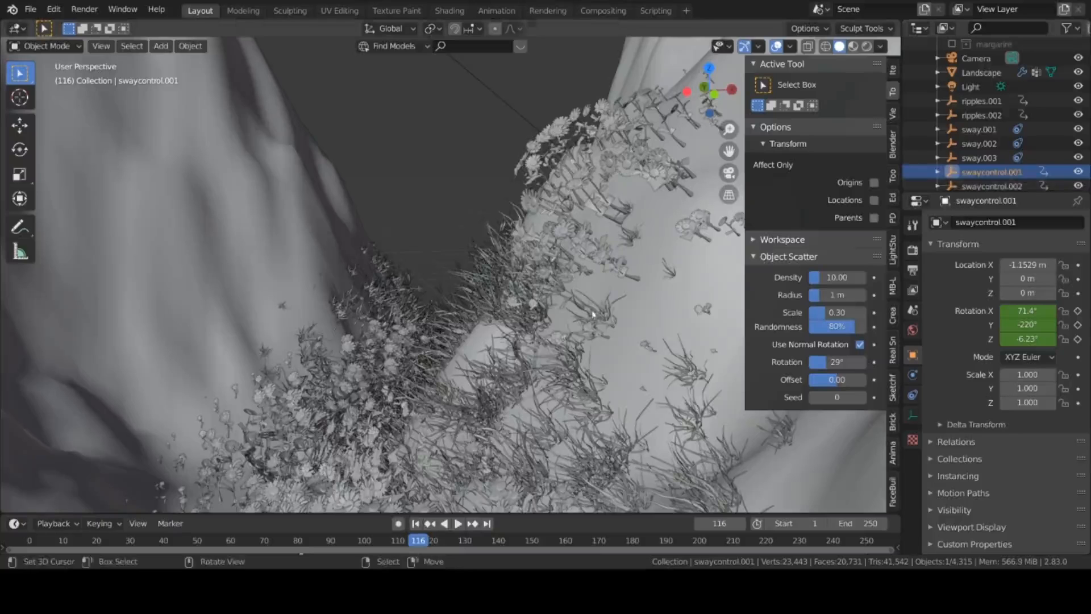
pyautogui.press('r')
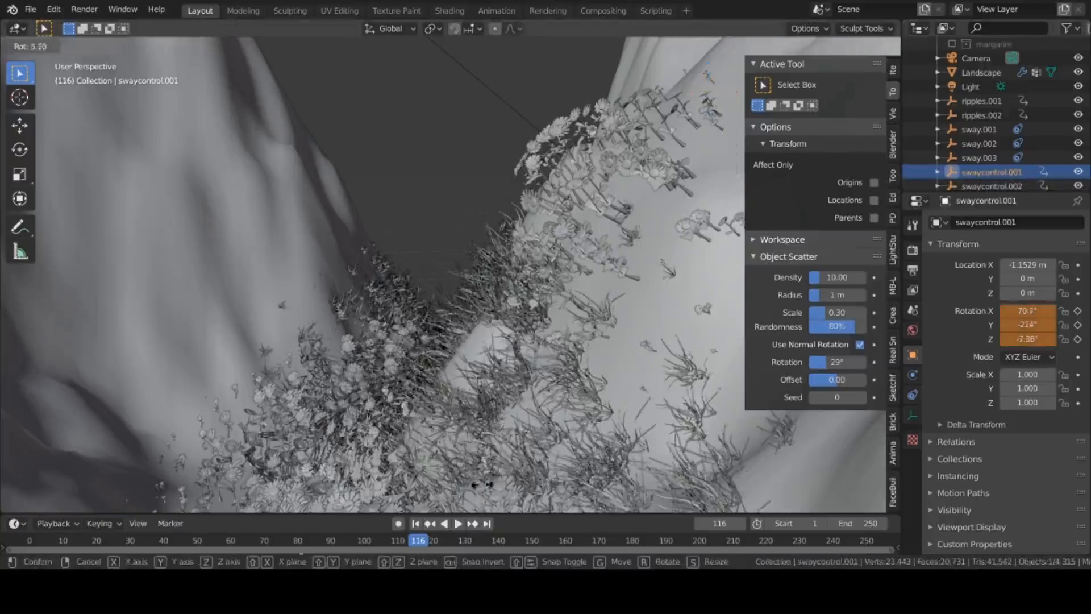
pyautogui.rightClick(398, 373)
# - Try trackball rotations of swaycontrol.001 to test its effect on the grass and daisies from close up
pyautogui.scroll(3, 392, 382)
pyautogui.press('r')
pyautogui.press('r')
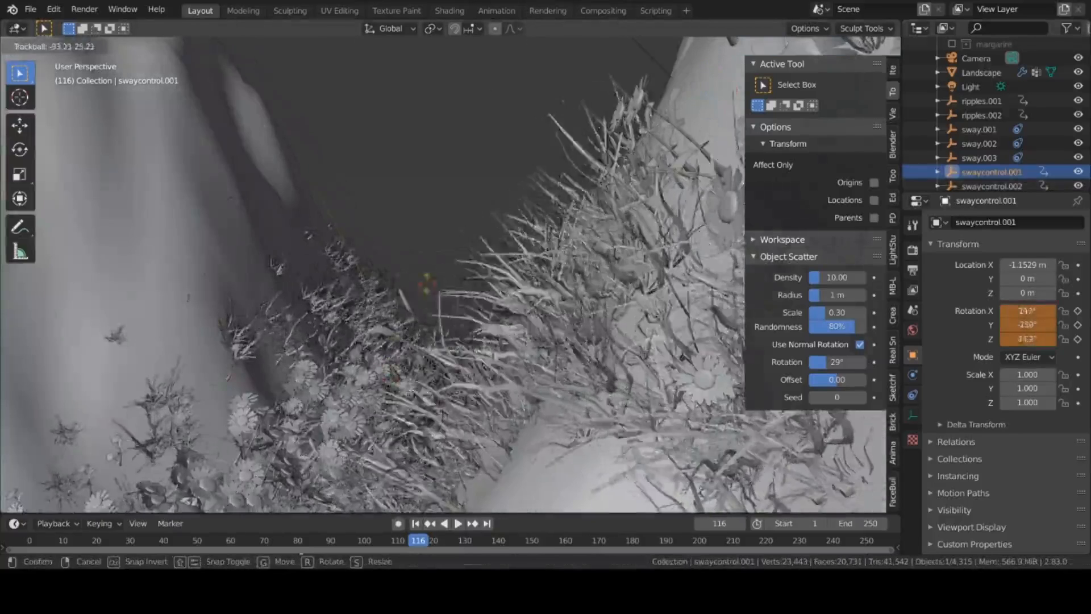
pyautogui.rightClick(301, 431)
pyautogui.scroll(2, 302, 431)
pyautogui.keyDown('shift'); pyautogui.moveTo(302, 430); pyautogui.dragTo(389, 287, button='middle'); pyautogui.keyUp('shift')
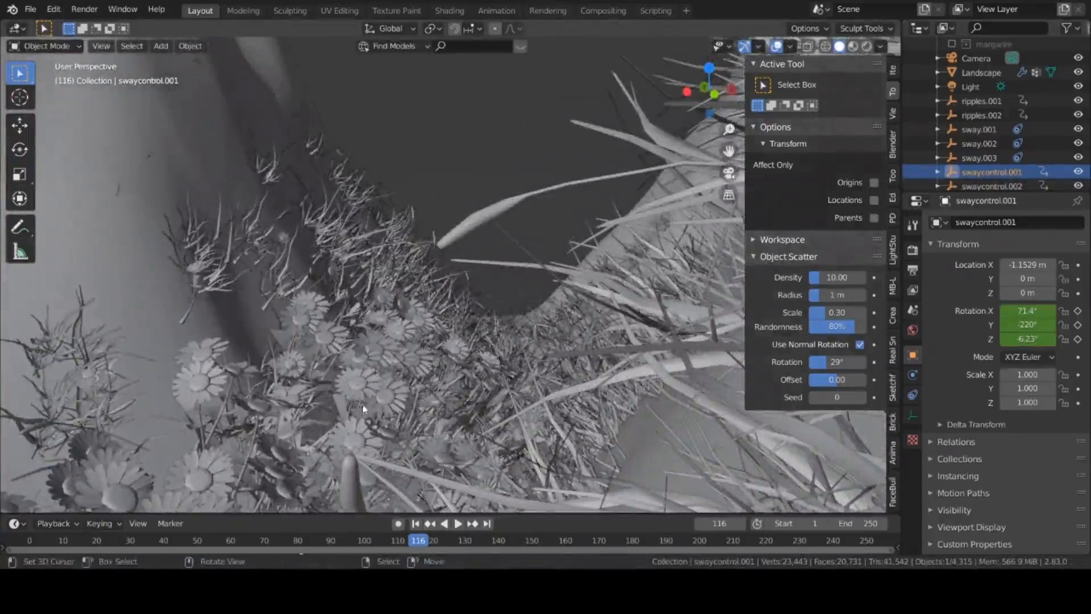
pyautogui.press('r')
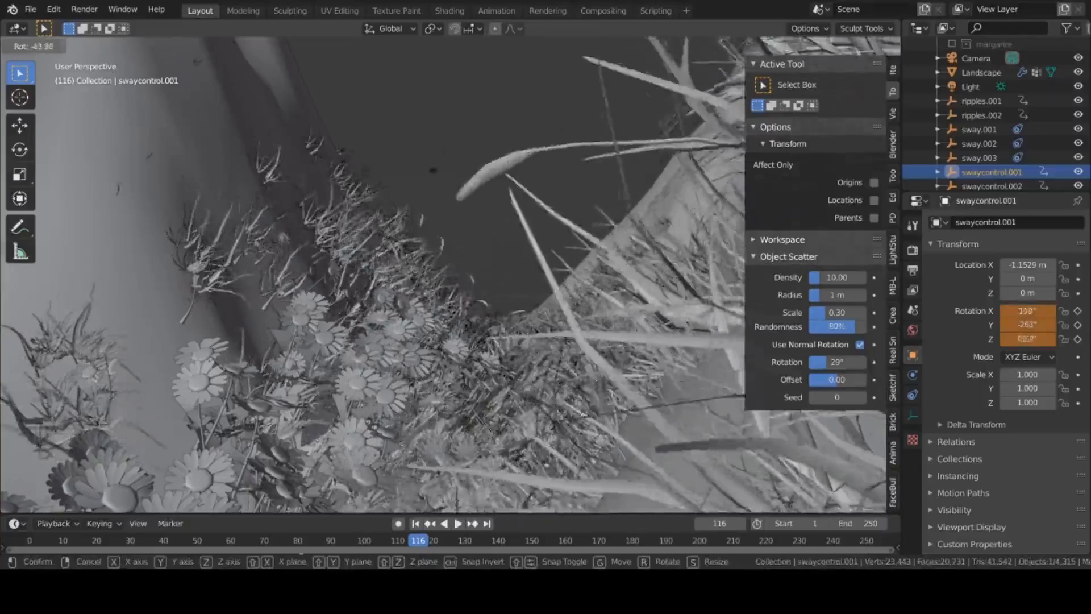
pyautogui.press('r')
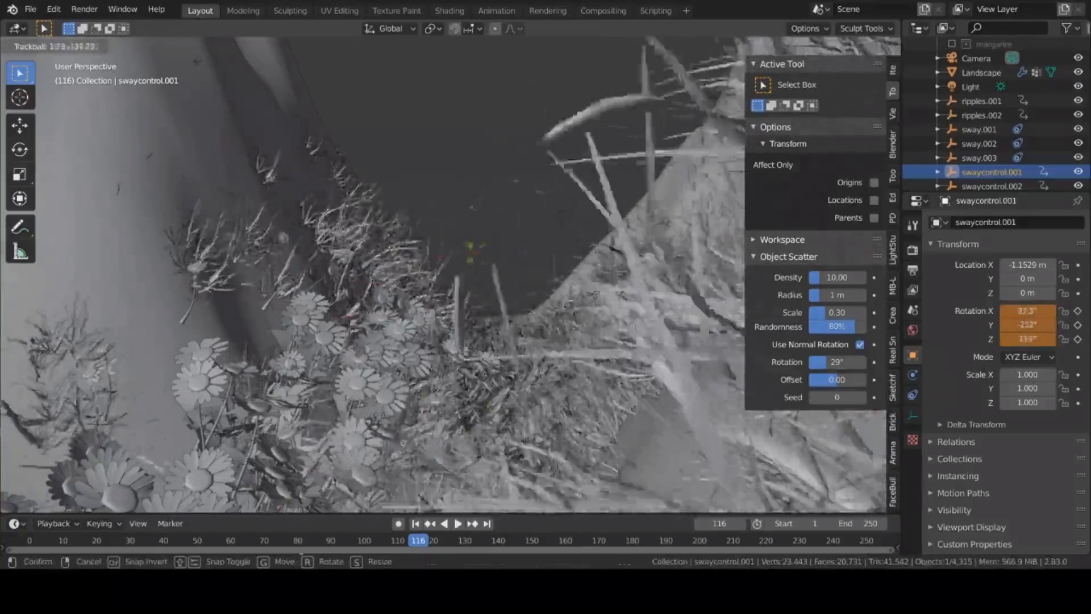
pyautogui.rightClick(415, 446)
# - Try trackball rotations of swaycontrol.001 against the whole landscape and the sunflowers on the cliff top
pyautogui.scroll(-8, 390, 402)
pyautogui.press('r')
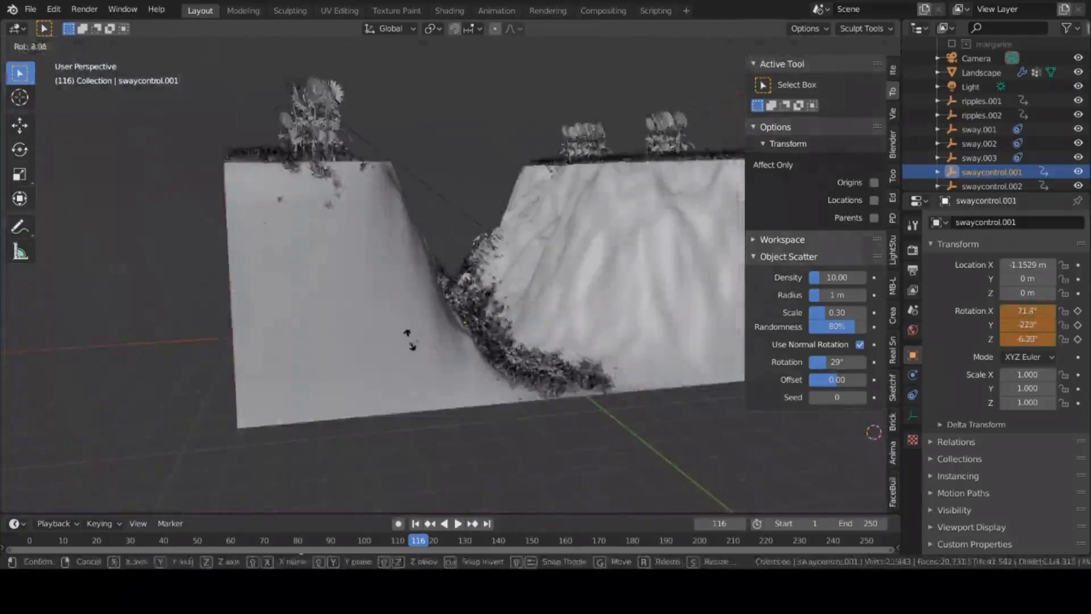
pyautogui.press('r')
pyautogui.rightClick(387, 310)
pyautogui.moveTo(387, 309); pyautogui.dragTo(319, 414, button='middle')
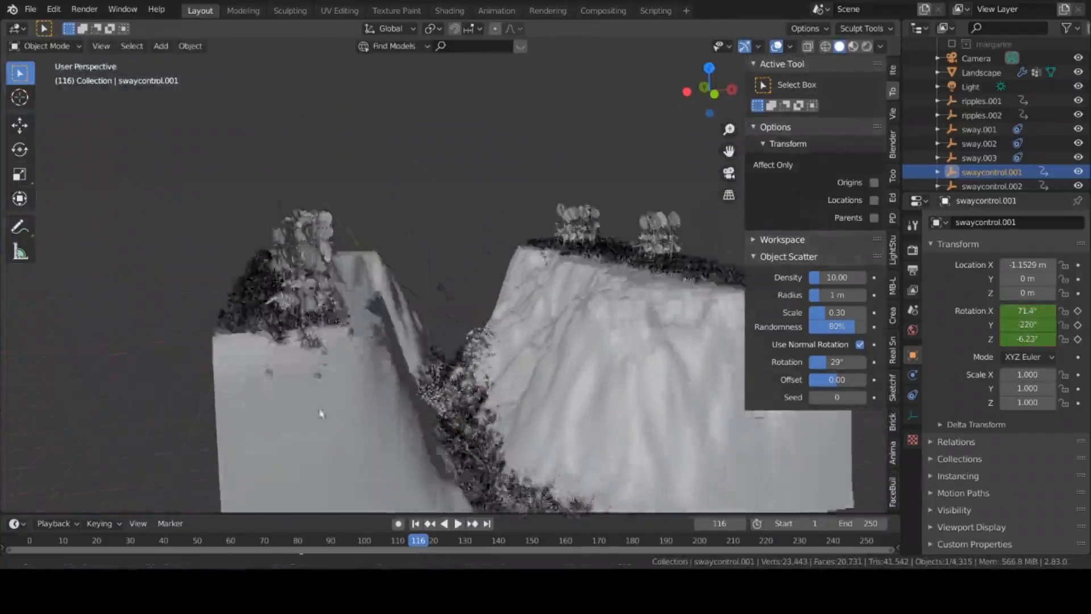
pyautogui.scroll(4, 319, 413)
pyautogui.moveTo(242, 403); pyautogui.dragTo(303, 435, button='middle')
pyautogui.scroll(2, 266, 390)
pyautogui.press('r')
pyautogui.press('r')
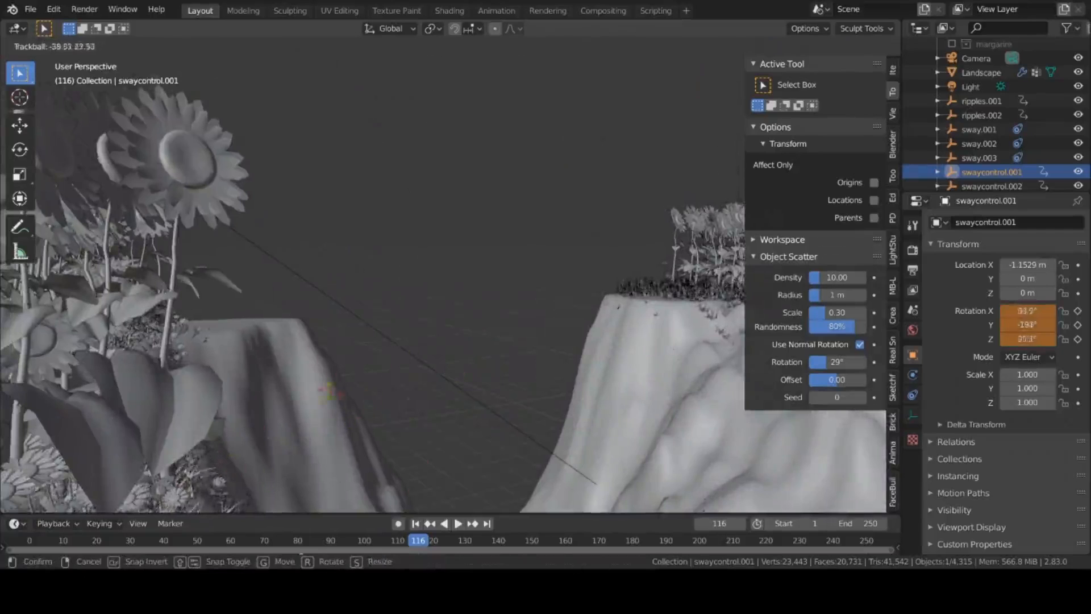
pyautogui.rightClick(316, 394)
# - Select the original swaycontrol empty, trackball-rotate it beside the sunflowers and play the animation briefly to check their sway
pyautogui.scroll(-4, 332, 405)
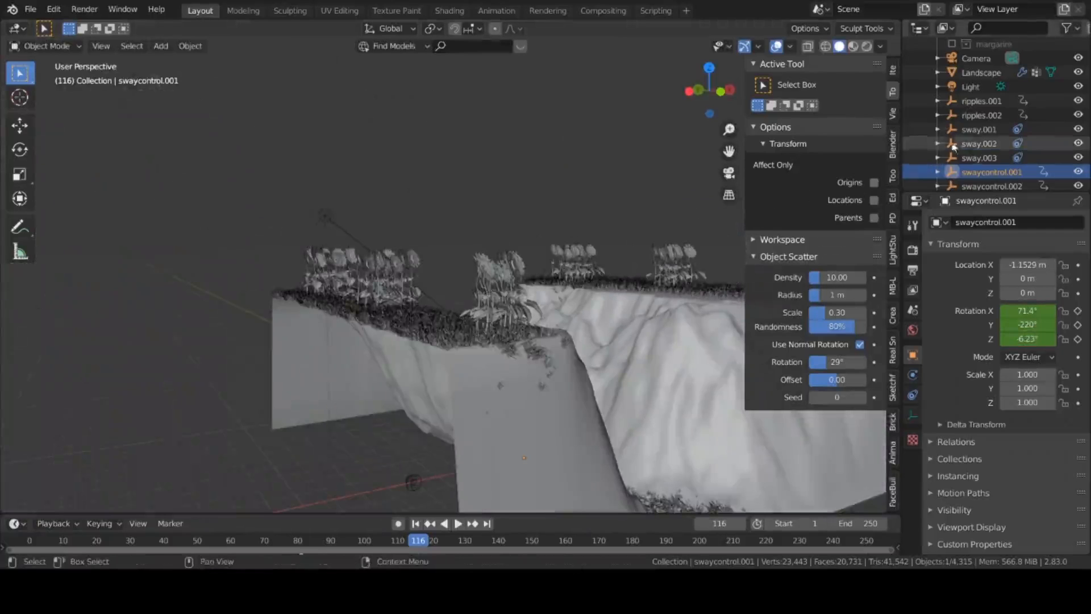
pyautogui.scroll(5, 983, 144)
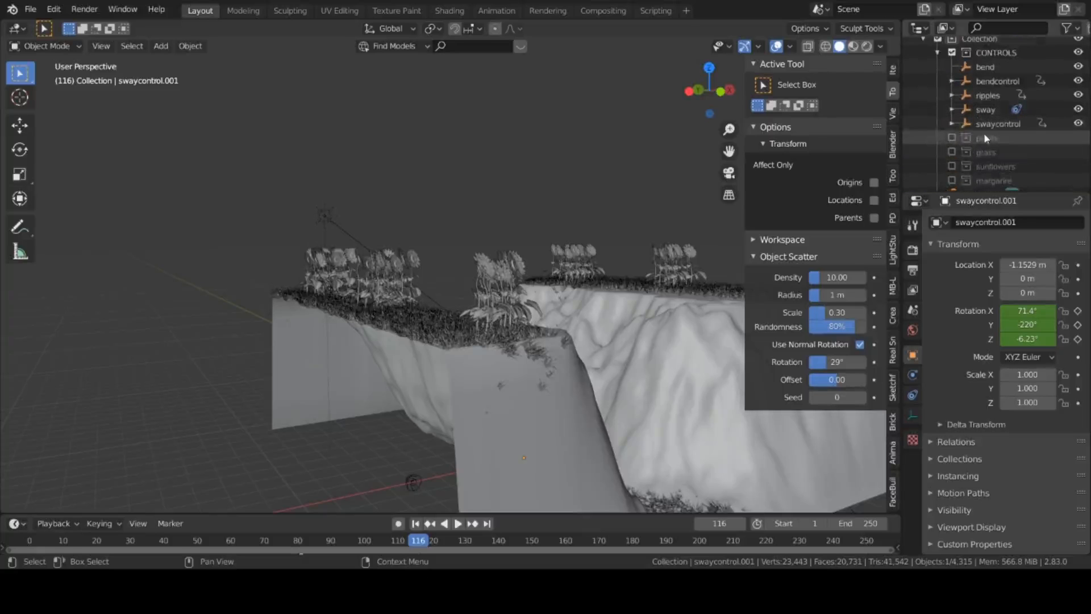
pyautogui.click(991, 126)
pyautogui.scroll(6, 395, 308)
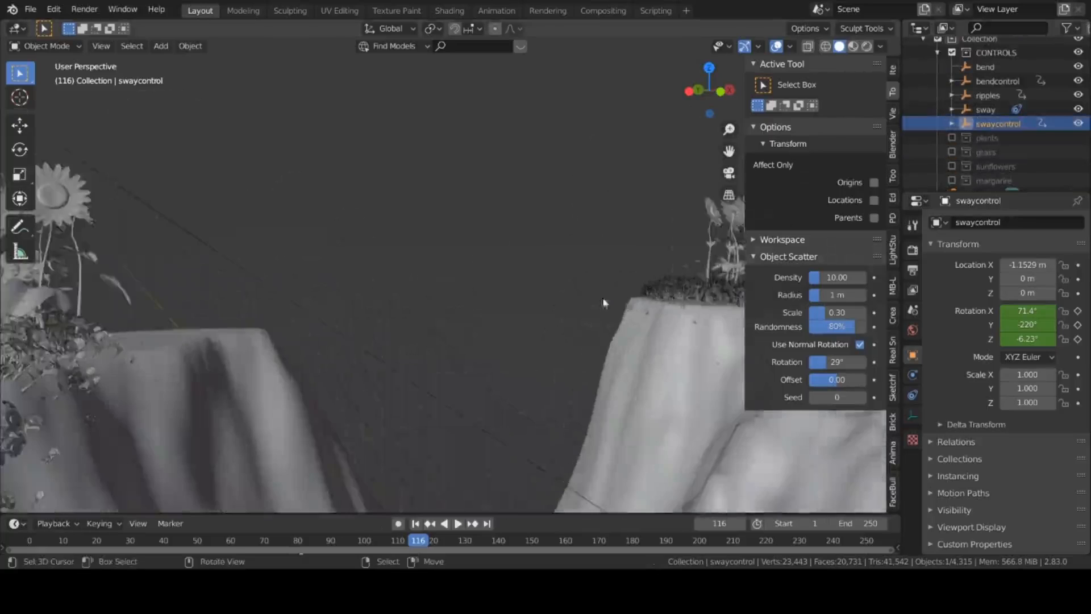
pyautogui.keyDown('shift'); pyautogui.moveTo(394, 305); pyautogui.dragTo(441, 331, button='middle'); pyautogui.keyUp('shift')
pyautogui.scroll(-3, 441, 330)
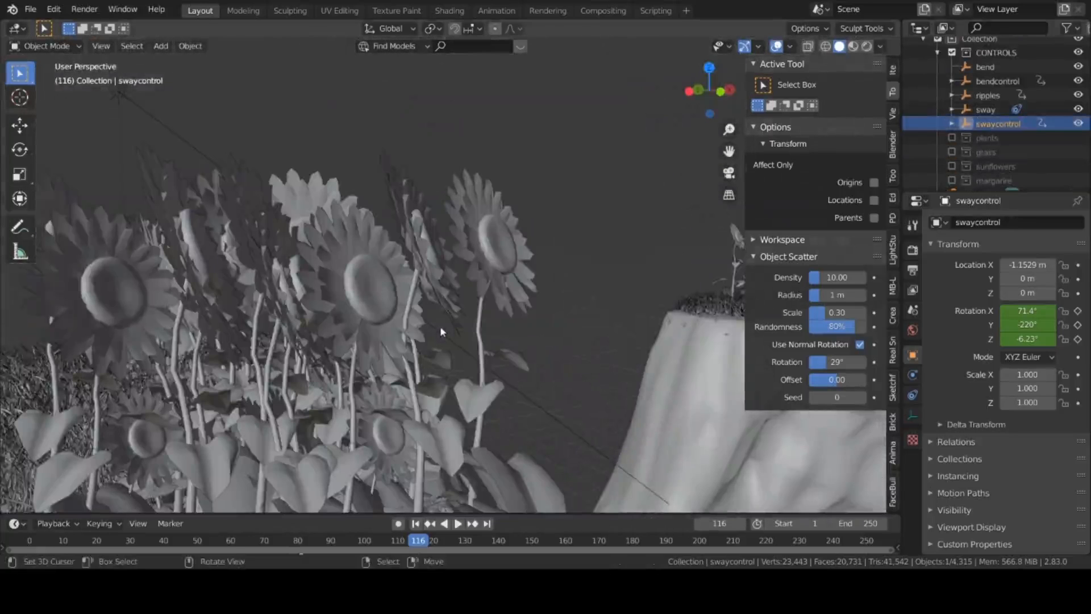
pyautogui.press('r')
pyautogui.press('r')
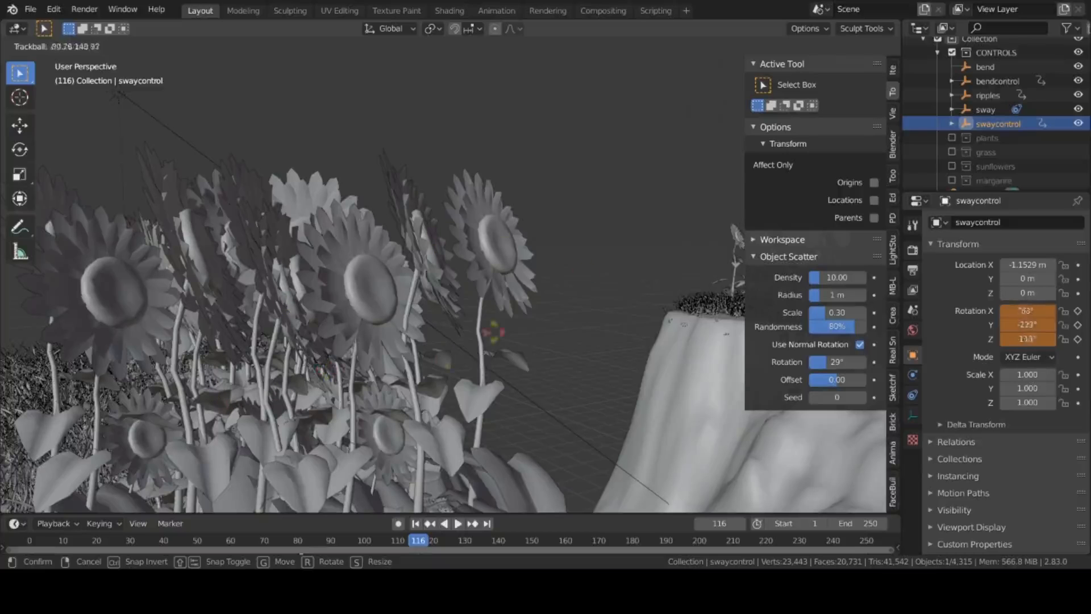
pyautogui.click(428, 362)
pyautogui.press('space')
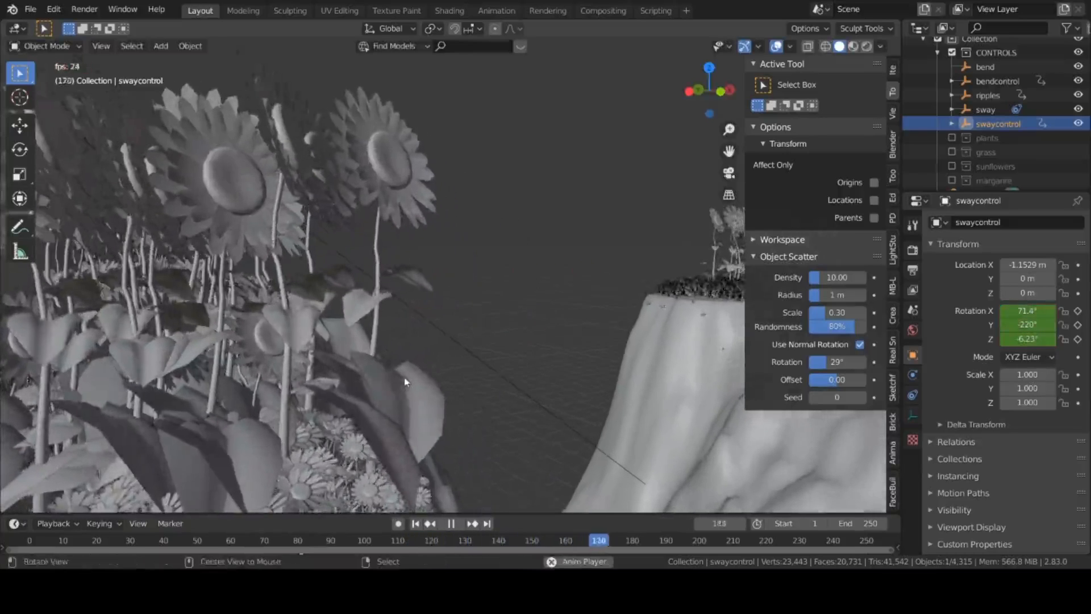
pyautogui.press('space')
# - Select the swaycontrol.002 empty, play the sunflower animation and try a trackball rotation with playback stopped at frame 233
pyautogui.scroll(-7, 414, 381)
pyautogui.keyDown('shift'); pyautogui.moveTo(670, 281); pyautogui.dragTo(614, 295, button='middle'); pyautogui.keyUp('shift')
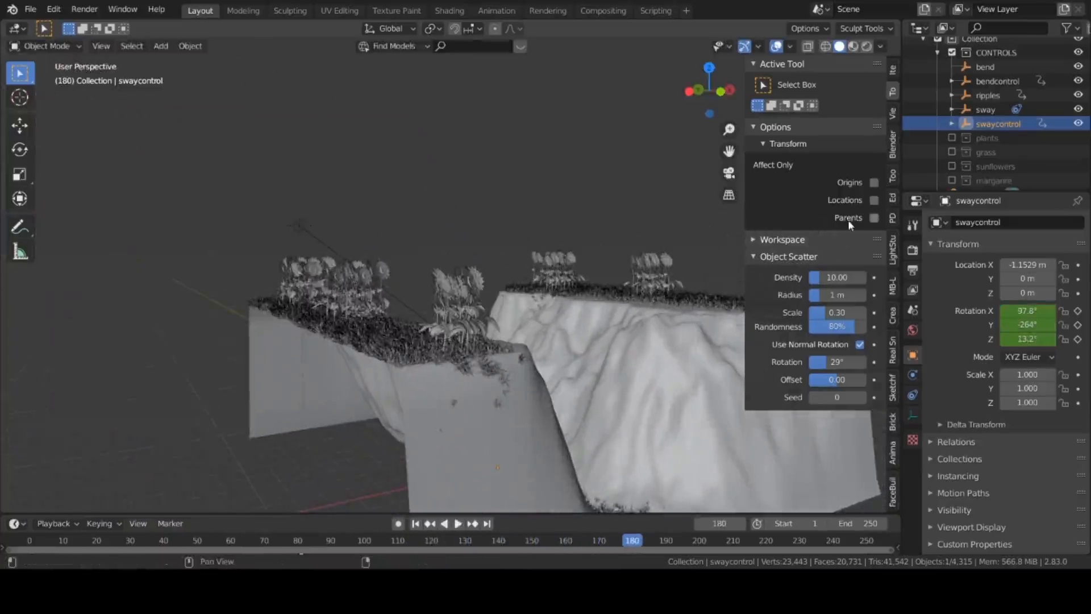
pyautogui.scroll(-3, 1033, 141)
pyautogui.scroll(-3, 1009, 165)
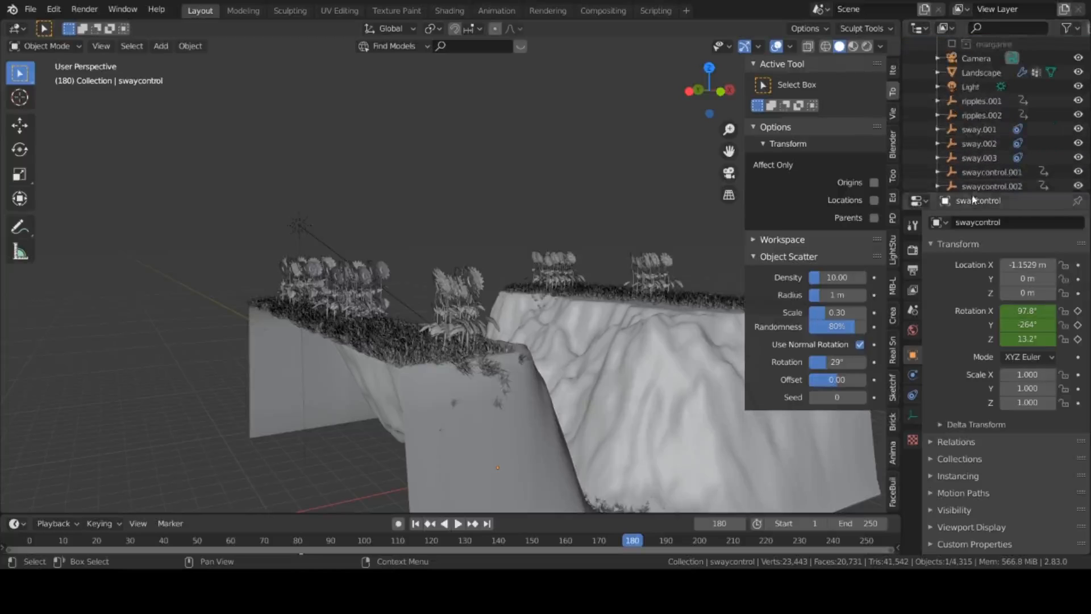
pyautogui.scroll(5, 424, 382)
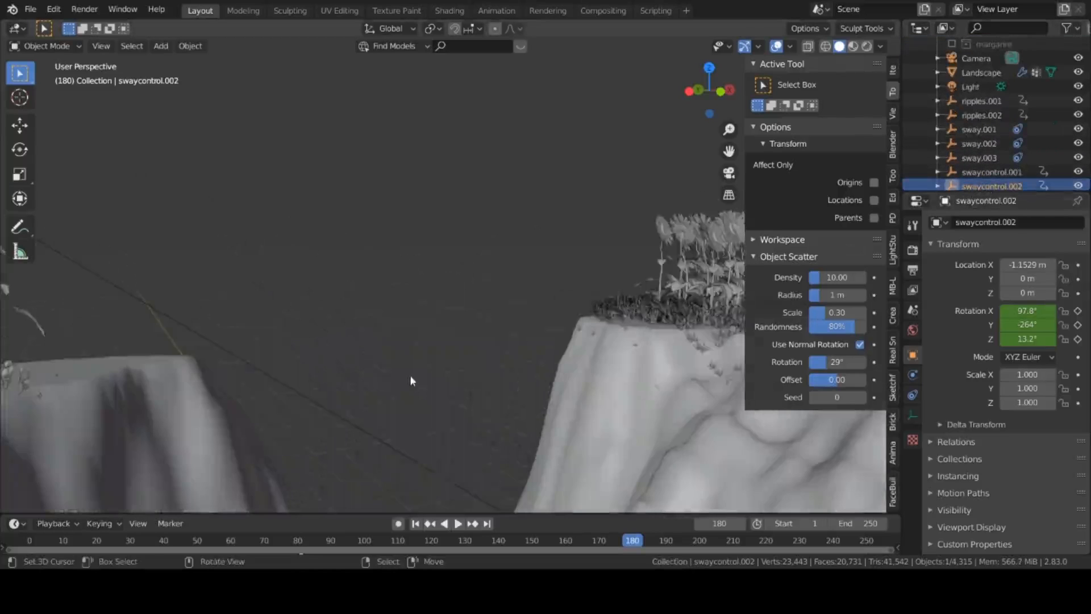
pyautogui.keyDown('alt'); pyautogui.keyDown('shift'); pyautogui.moveTo(253, 371); pyautogui.dragTo(341, 326); pyautogui.keyUp('shift'); pyautogui.keyUp('alt')
pyautogui.scroll(-4, 390, 332)
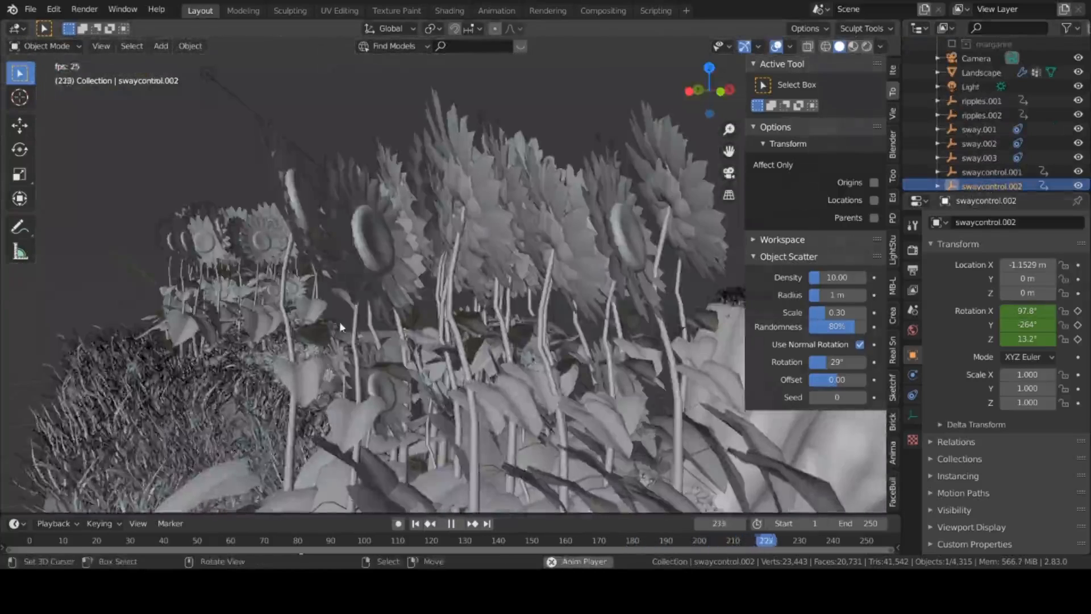
pyautogui.press('space')
pyautogui.press('r')
pyautogui.press('r')
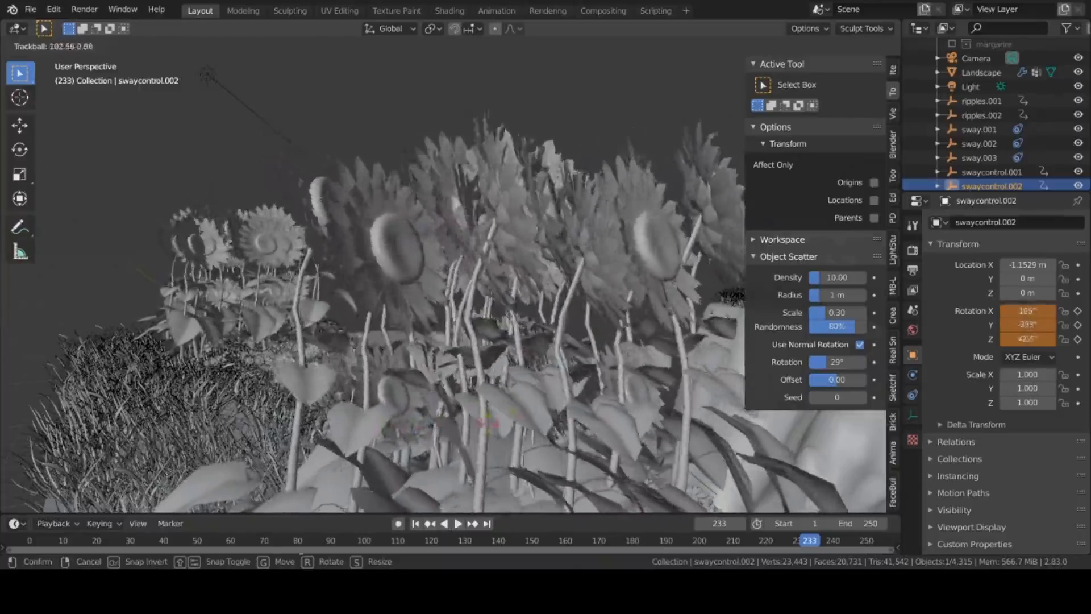
pyautogui.press('Escape')
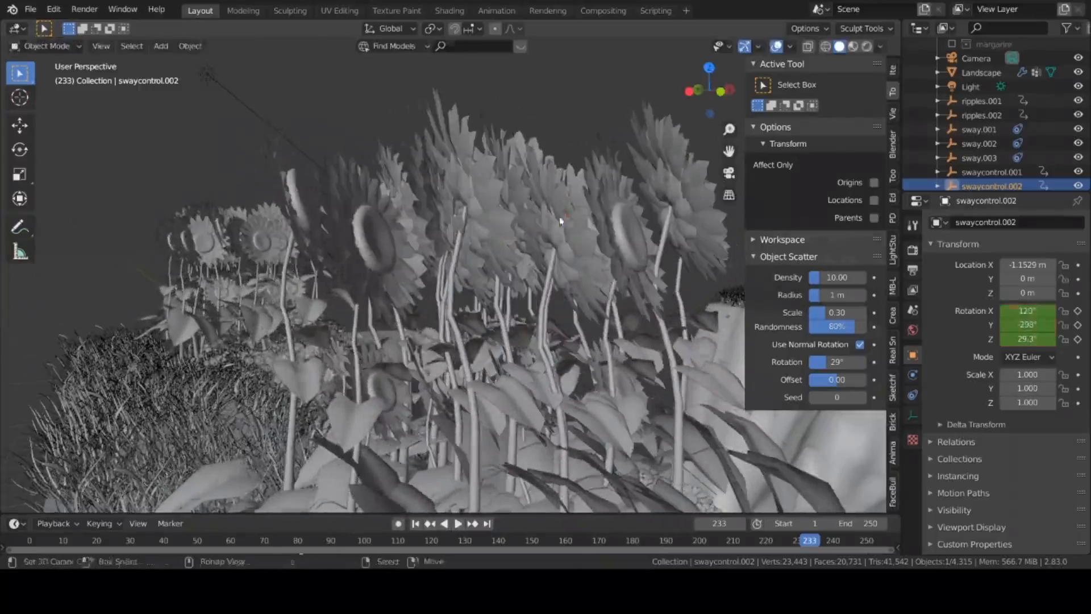
# - Select the swaycontrol.001 empty and try a trackball rotation at frame 233 to test its effect on the grass beside the sunflowers
pyautogui.click(986, 173)
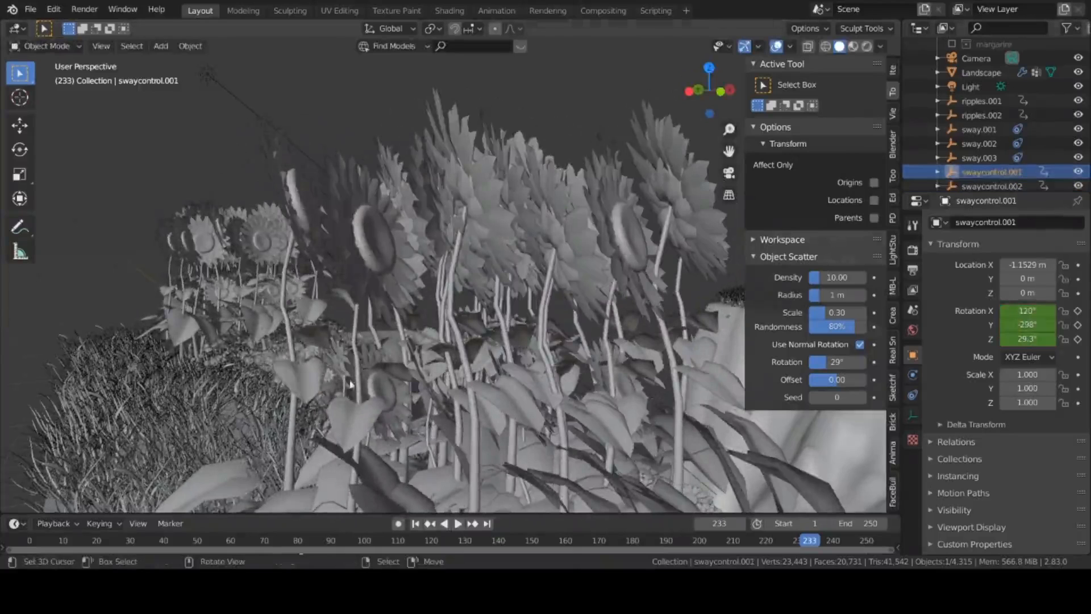
pyautogui.press('r')
pyautogui.press('r')
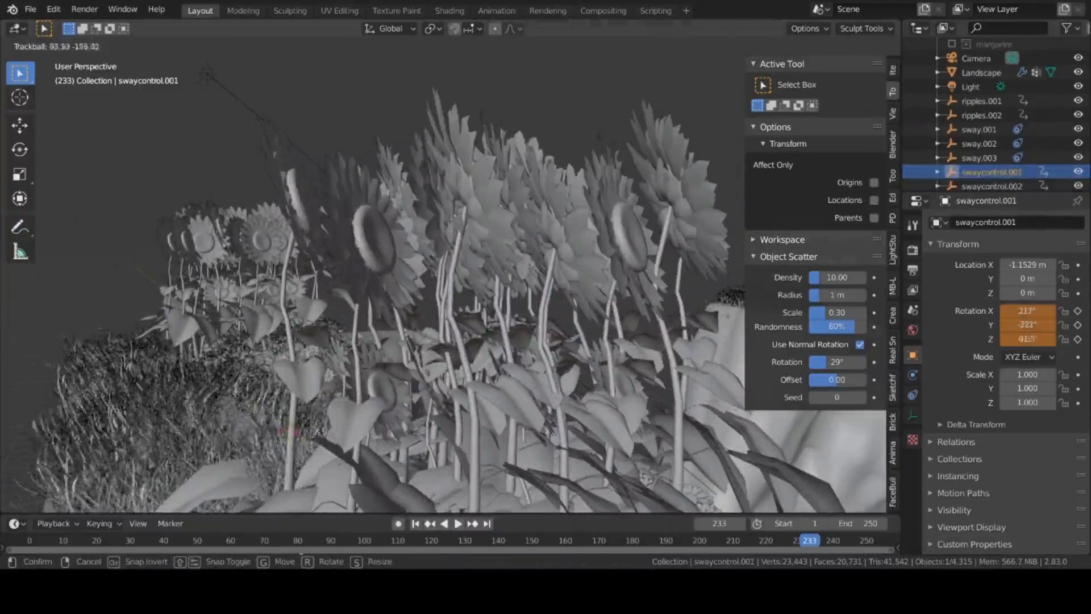
pyautogui.press('Escape')
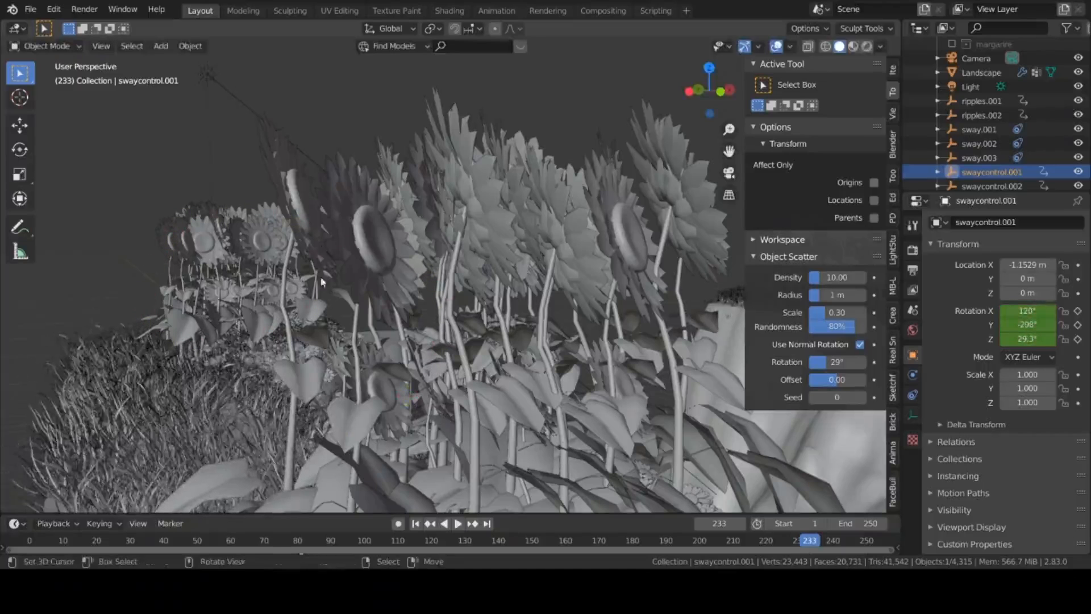
pyautogui.scroll(-2, 393, 254)
pyautogui.moveTo(424, 261); pyautogui.dragTo(387, 253, button='middle')
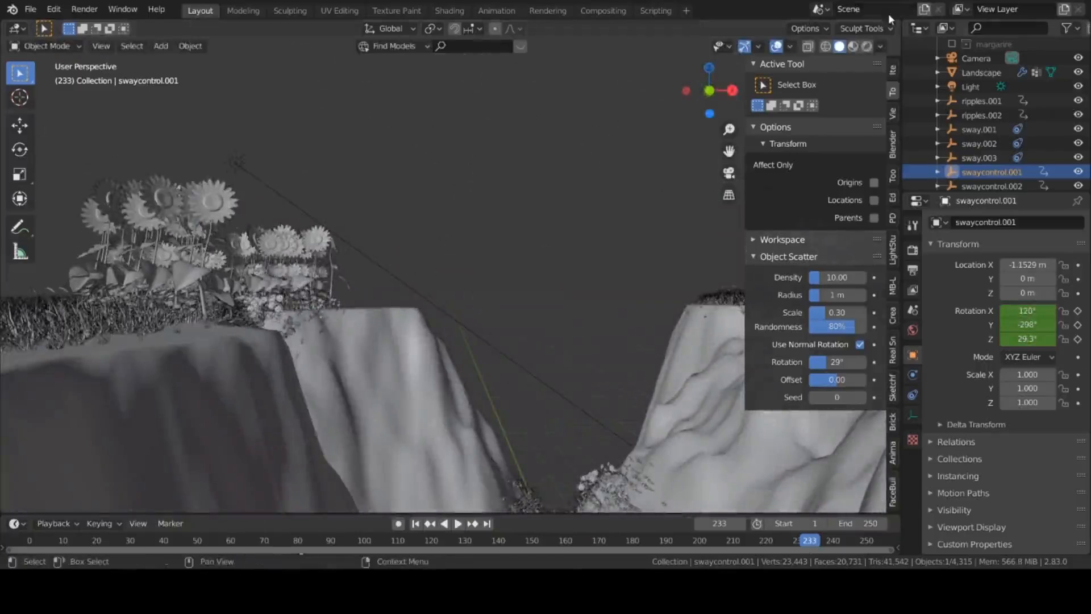
# - Split the 3D viewport, turn the new area into a Graph Editor, and show the Y Euler Rotation curve's modifiers with the animation playing
pyautogui.moveTo(843, 36); pyautogui.dragTo(463, 65)
pyautogui.click(481, 30)
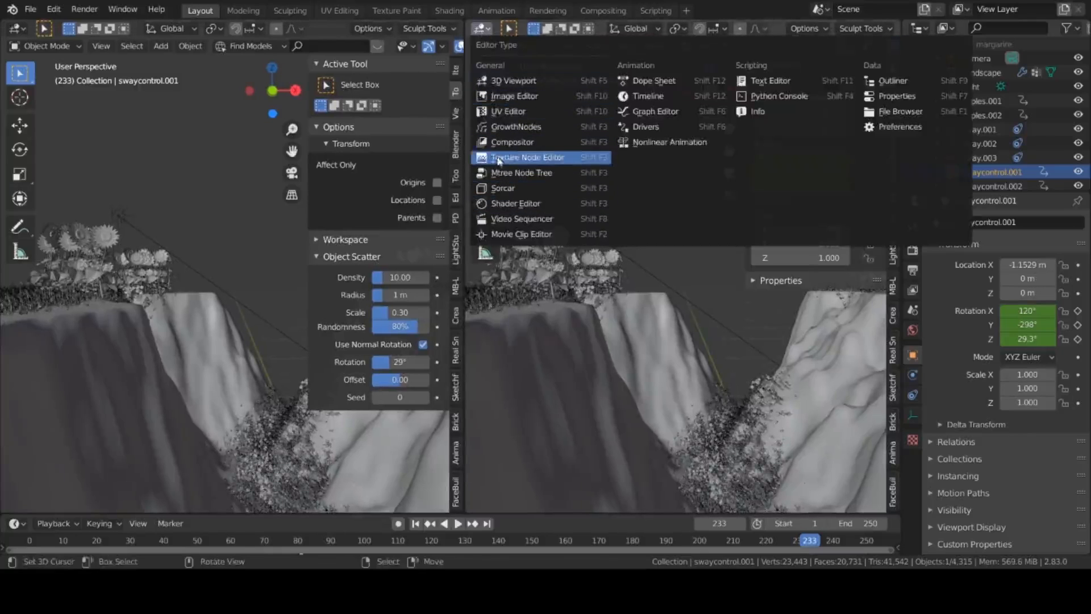
pyautogui.click(624, 112)
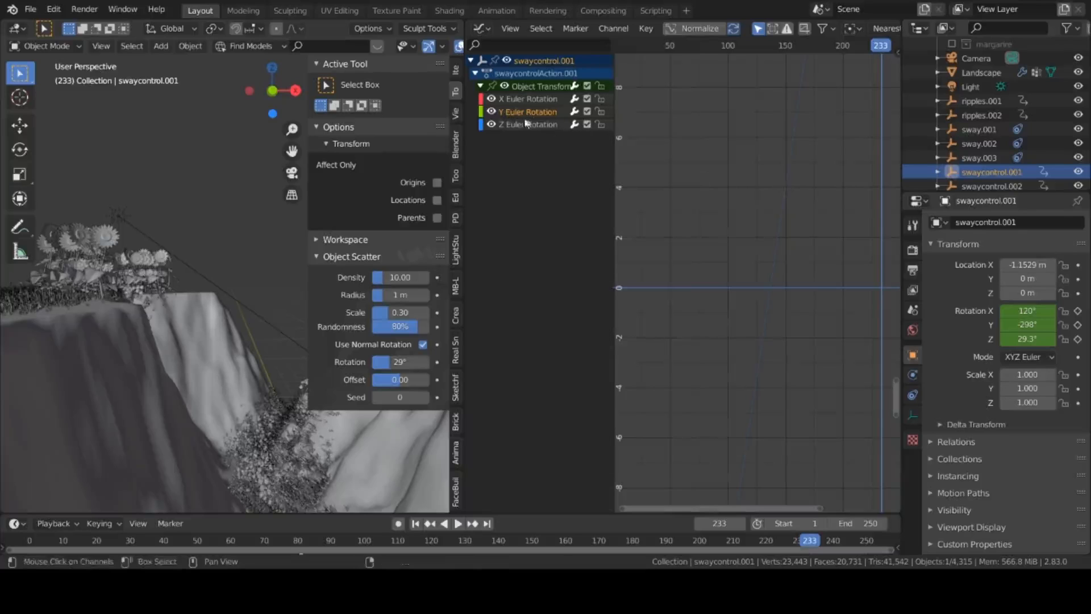
pyautogui.press('n')
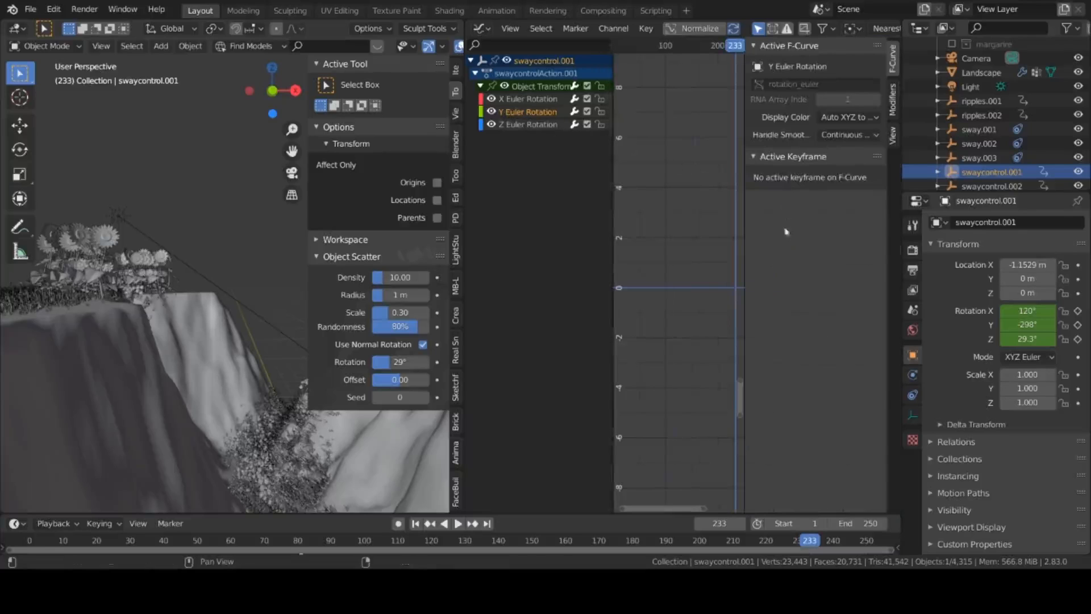
pyautogui.press('space')
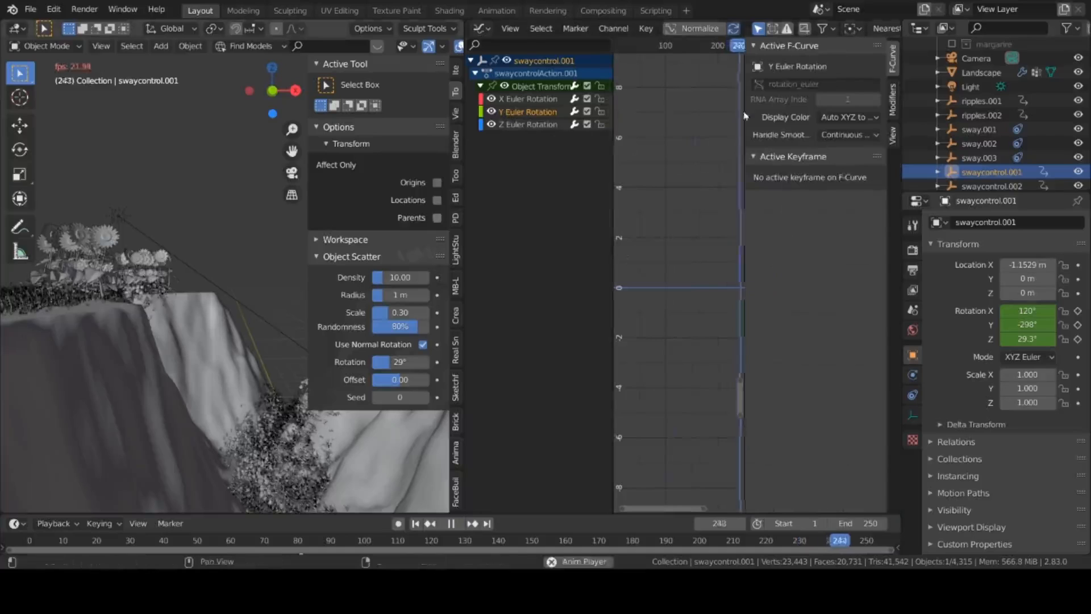
pyautogui.click(893, 100)
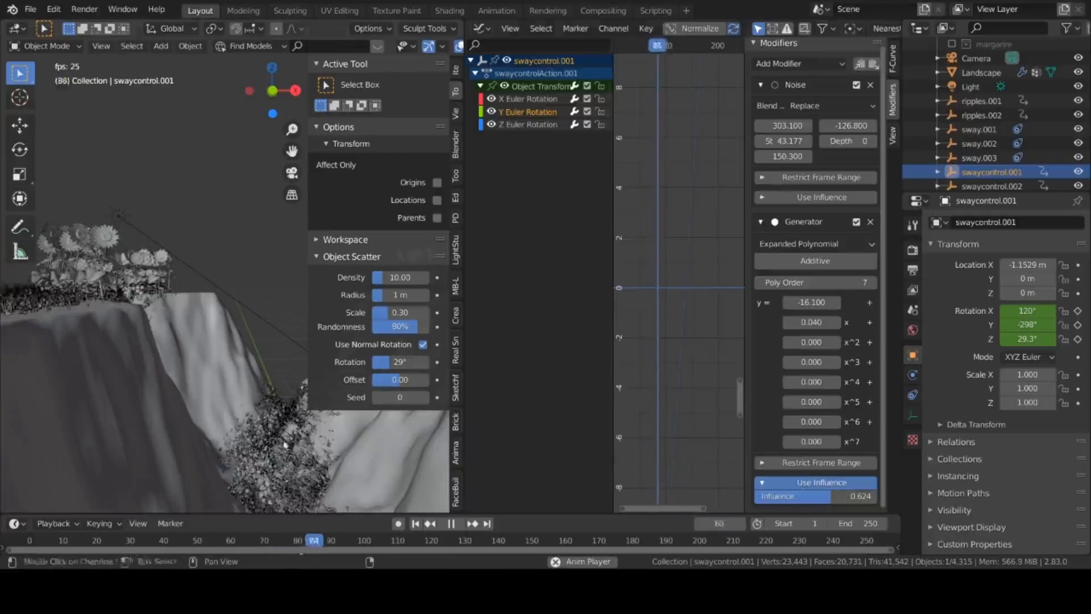
# - Try Generator modifier influences of 1.000, 0.000 and about 0.665 on the playing grass, finishing with the influence at 0.000
pyautogui.scroll(5, 24, 333)
pyautogui.keyDown('shift'); pyautogui.moveTo(24, 334); pyautogui.dragTo(130, 392, button='middle'); pyautogui.keyUp('shift')
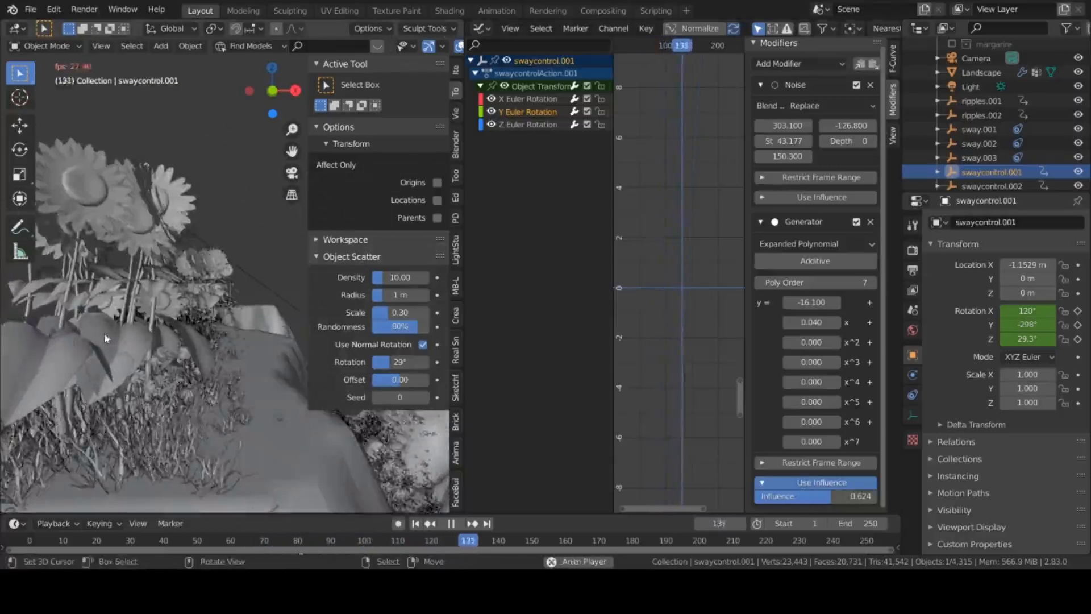
pyautogui.scroll(-3, 130, 392)
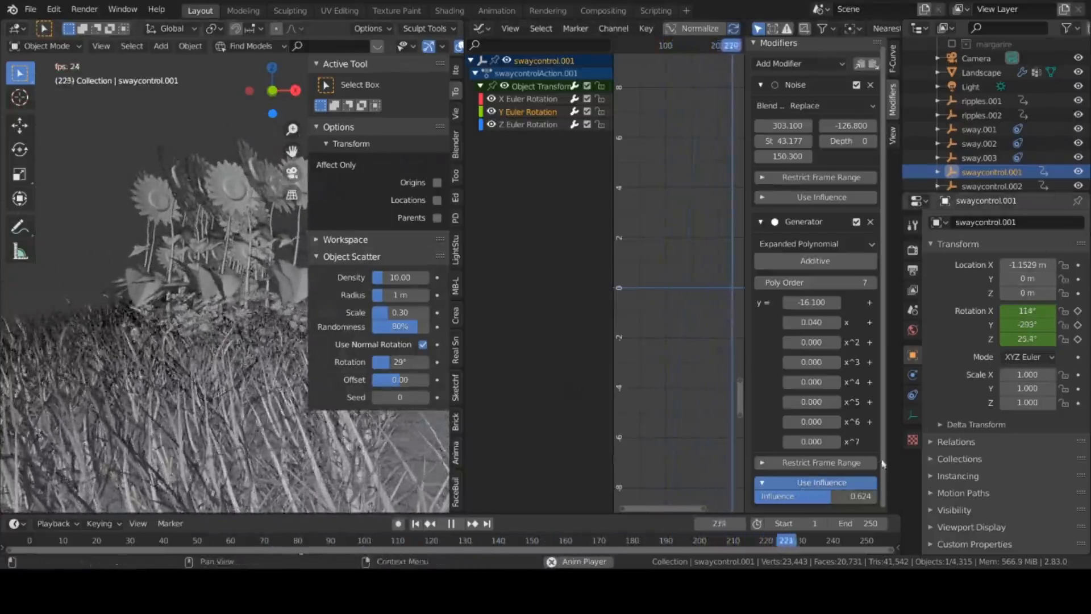
pyautogui.moveTo(836, 497); pyautogui.dragTo(882, 497)
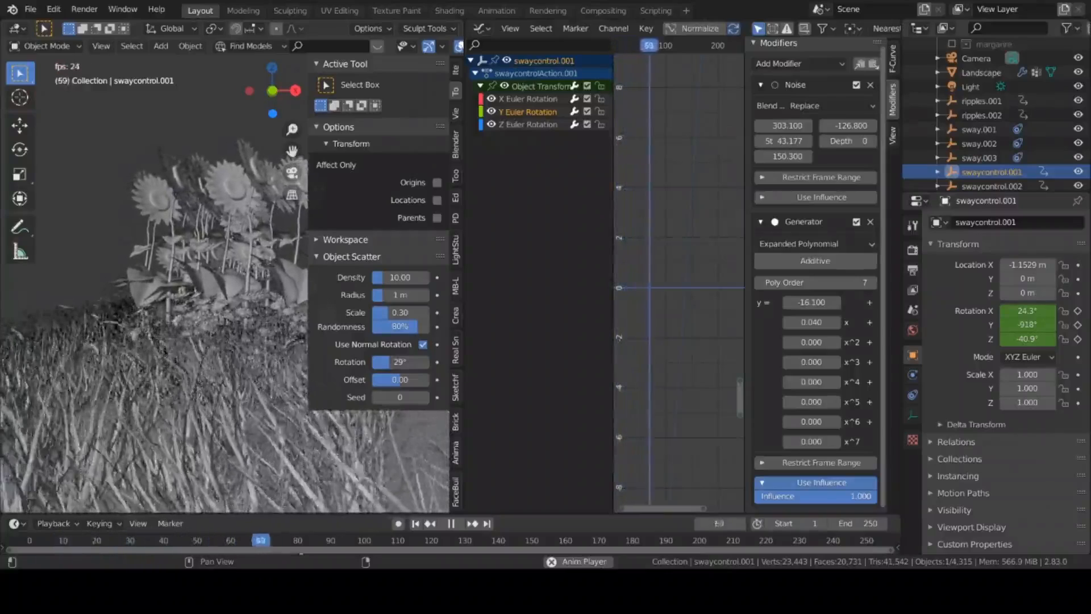
pyautogui.moveTo(876, 496); pyautogui.dragTo(754, 497)
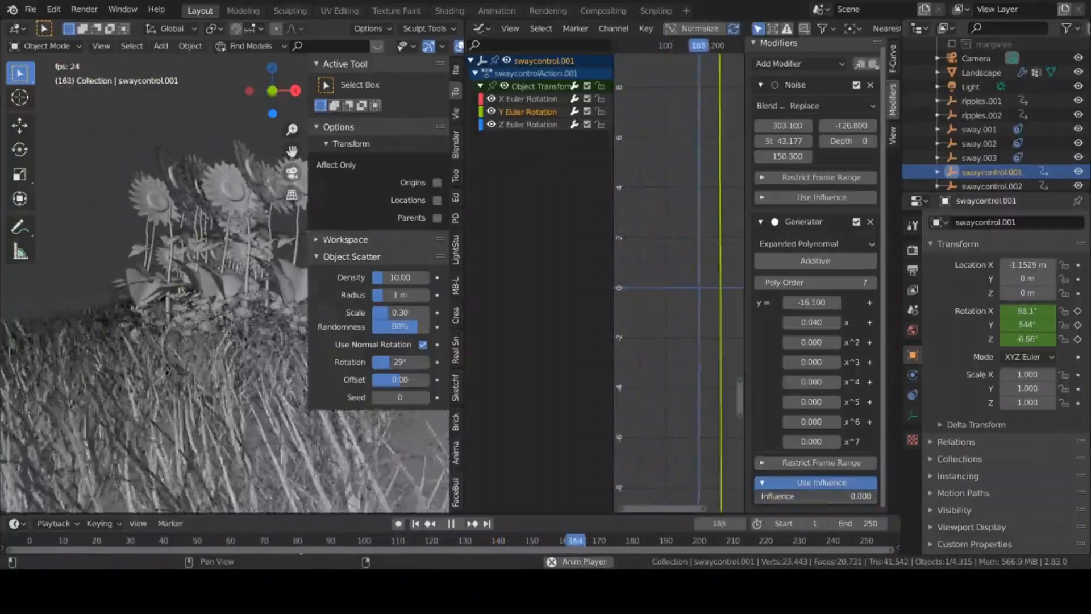
pyautogui.moveTo(755, 496); pyautogui.dragTo(831, 497)
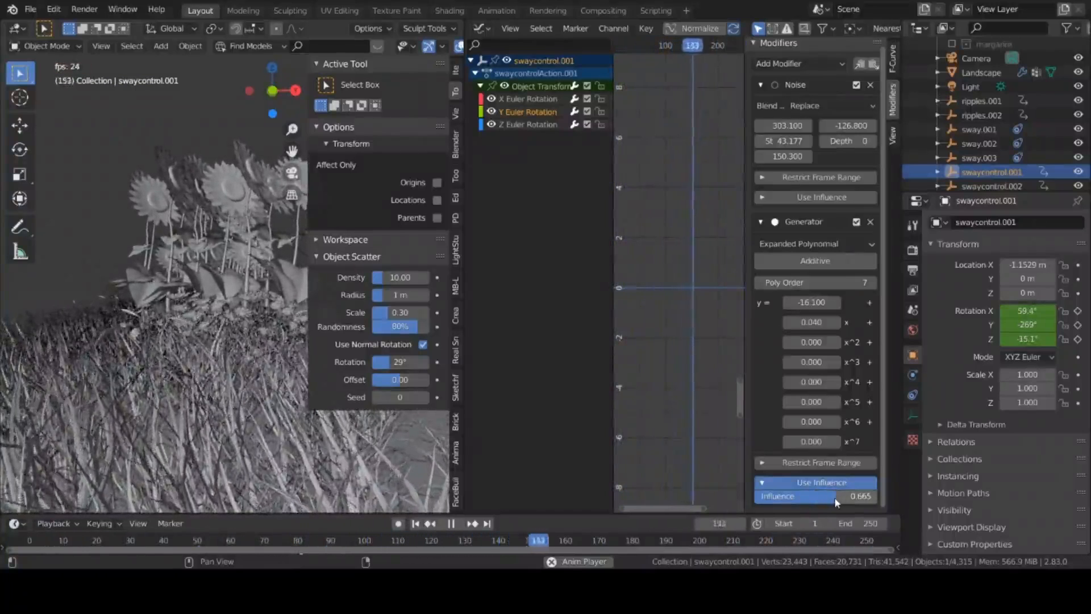
pyautogui.moveTo(834, 496); pyautogui.dragTo(755, 498)
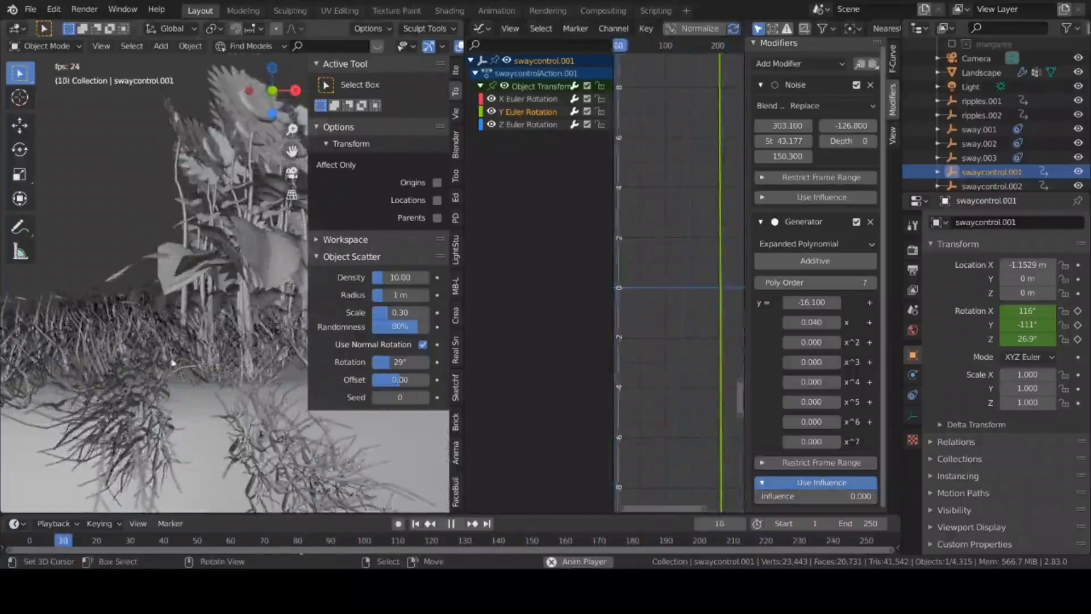
# - Normalize the curve display and examine the Y Euler Rotation noise curve over a range of thousands of frames
pyautogui.moveTo(694, 382); pyautogui.dragTo(685, 432, button='middle')
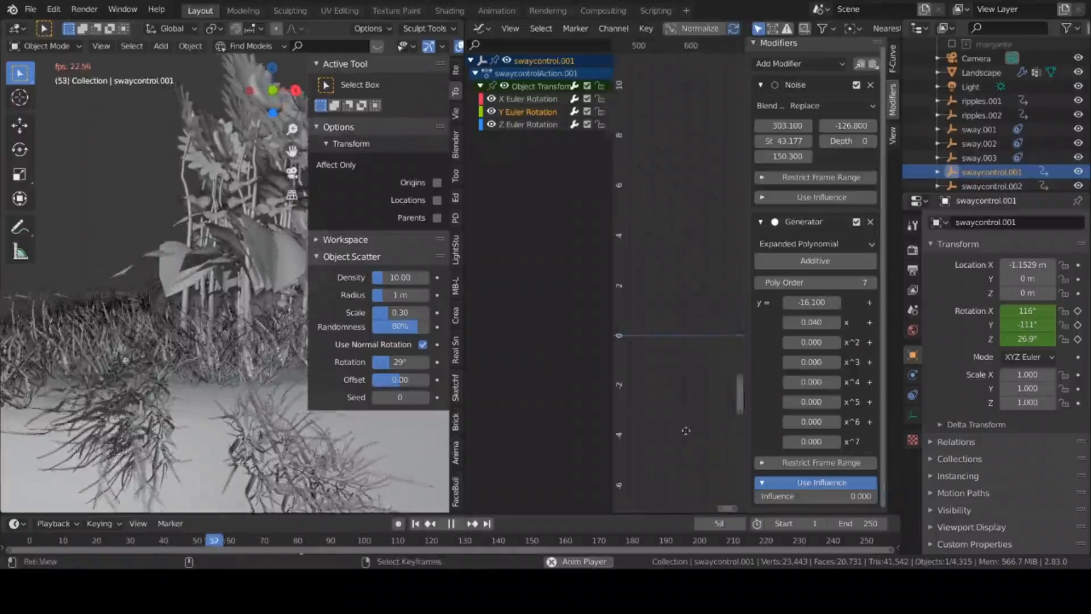
pyautogui.click(703, 29)
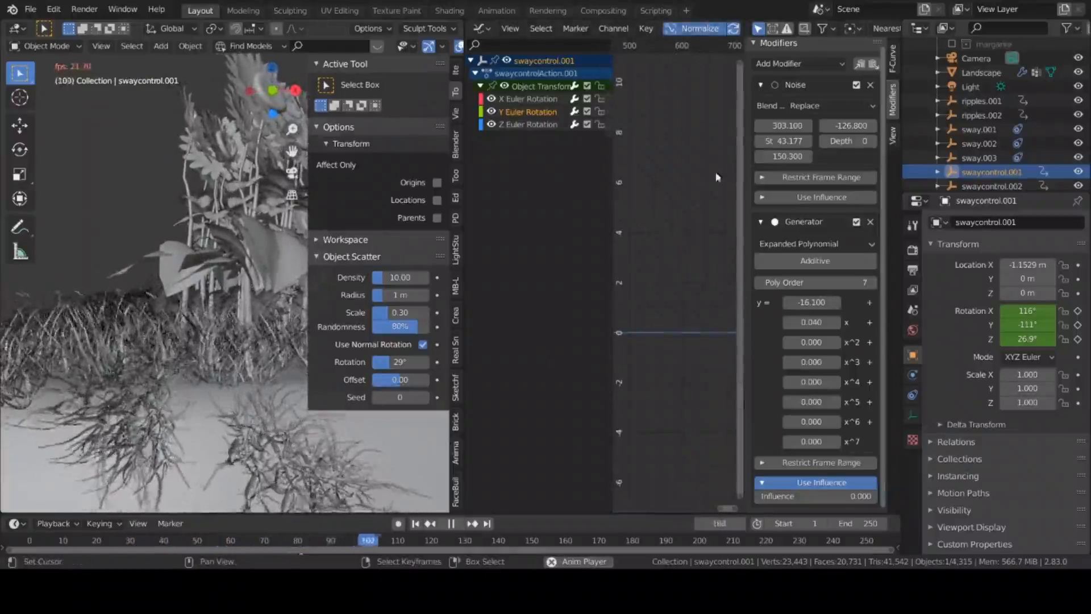
pyautogui.scroll(-5, 664, 250)
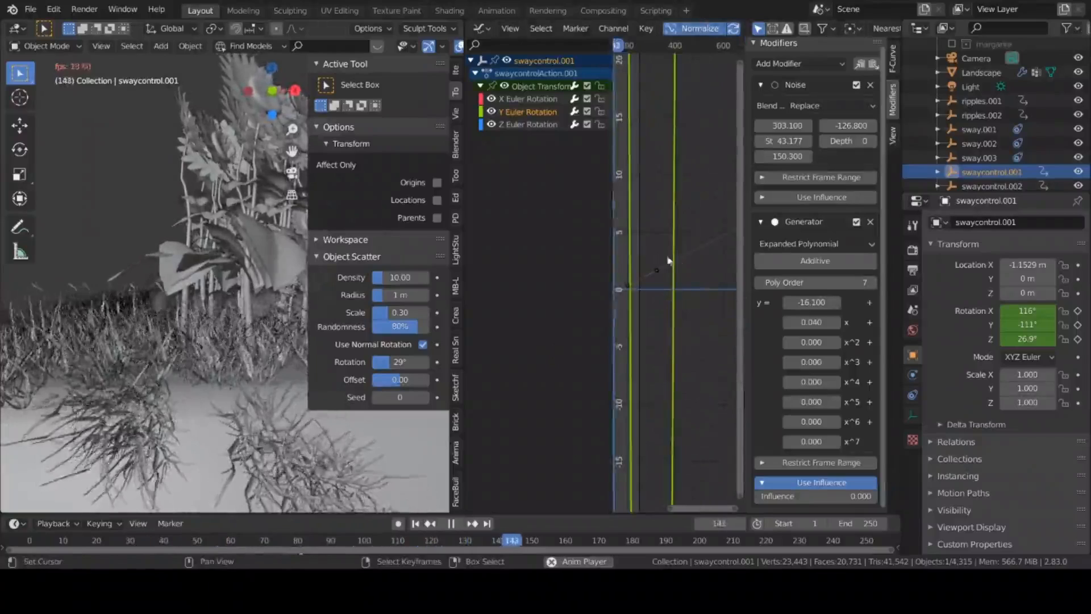
pyautogui.scroll(-5, 710, 227)
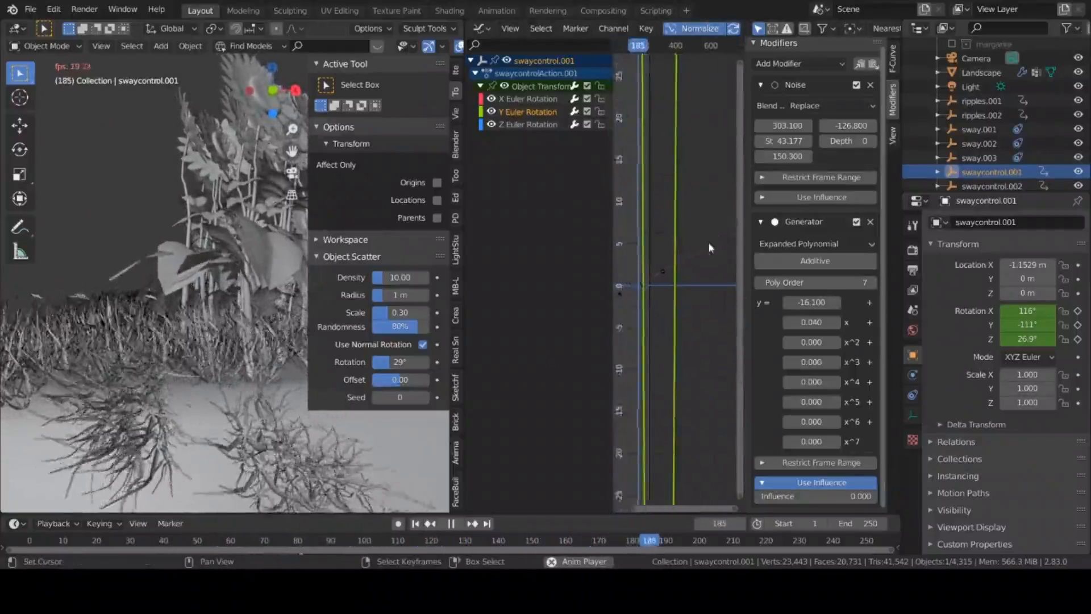
pyautogui.scroll(-10, 700, 240)
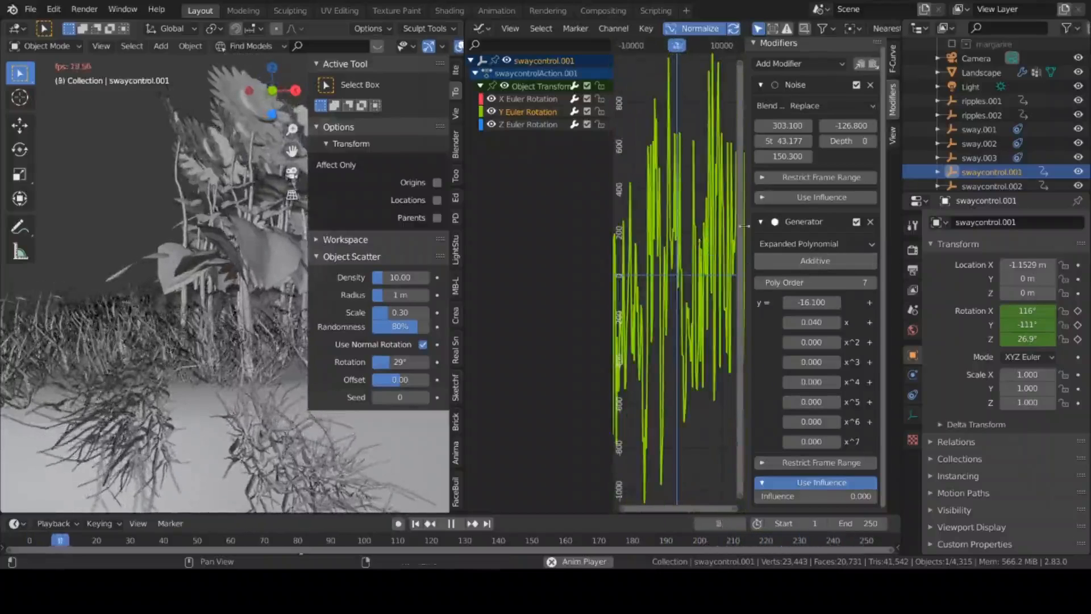
pyautogui.scroll(4, 709, 224)
pyautogui.moveTo(709, 224); pyautogui.dragTo(679, 325, button='middle')
pyautogui.scroll(1, 810, 243)
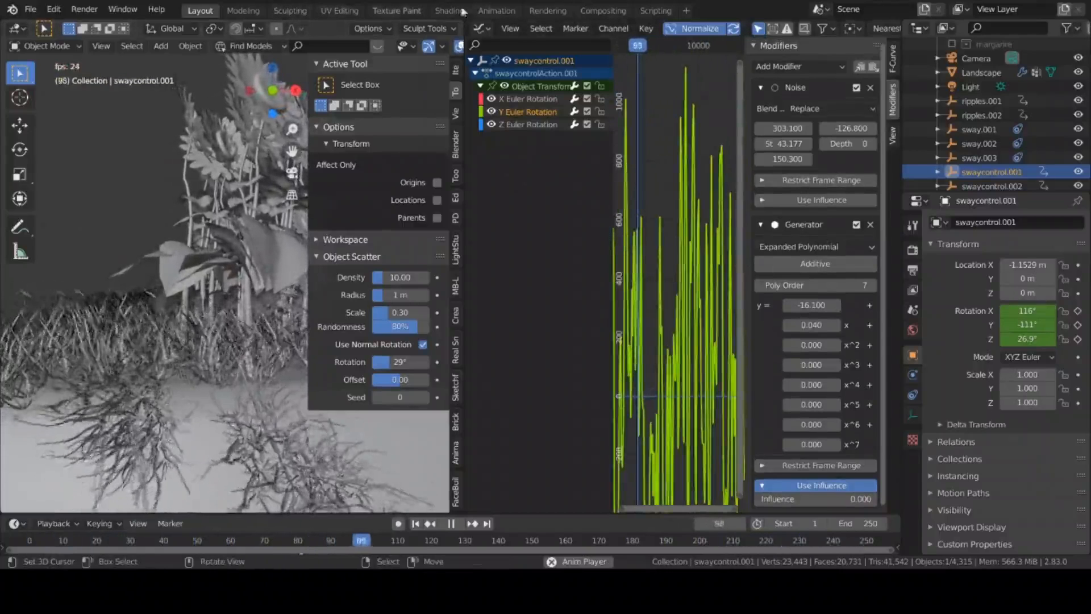
# - Switch to the Animation workspace and frame the grass and sunflowers on the cliff top in its main viewport
pyautogui.click(496, 11)
pyautogui.scroll(-5, 463, 315)
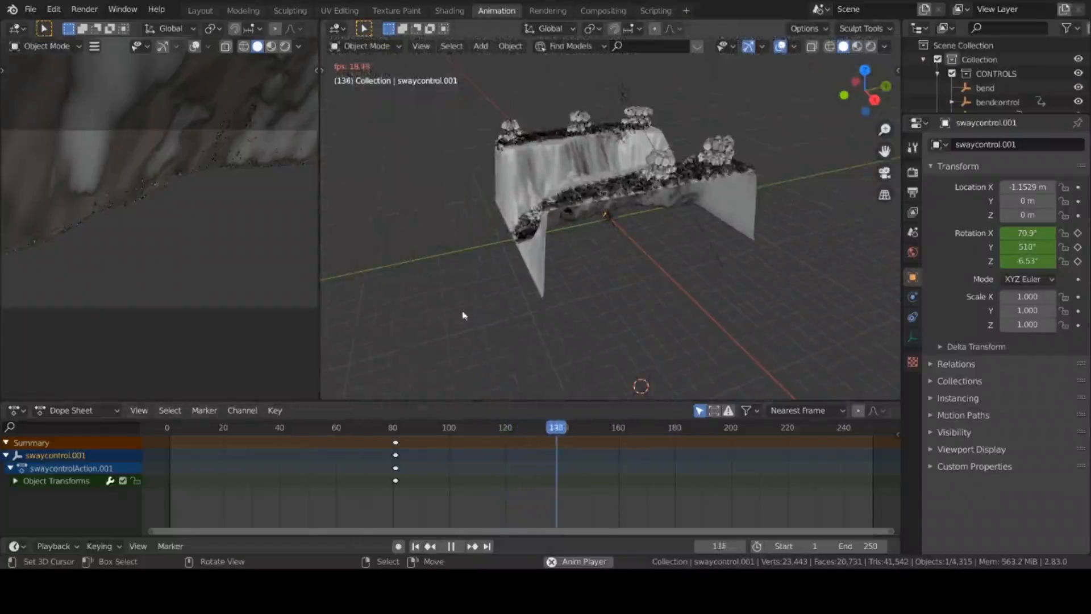
pyautogui.scroll(10, 407, 281)
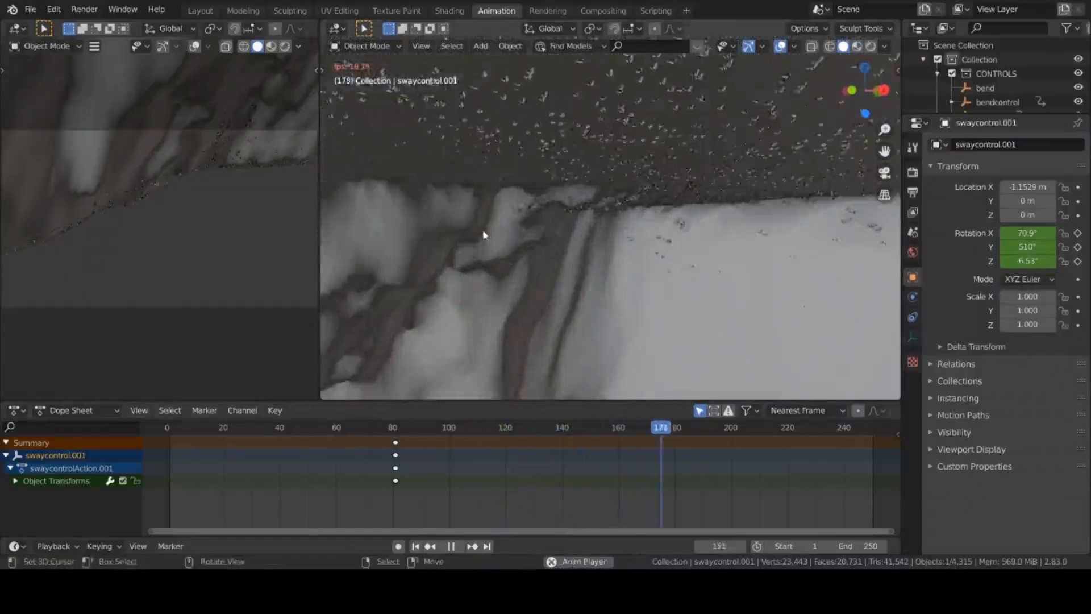
pyautogui.scroll(-10, 484, 235)
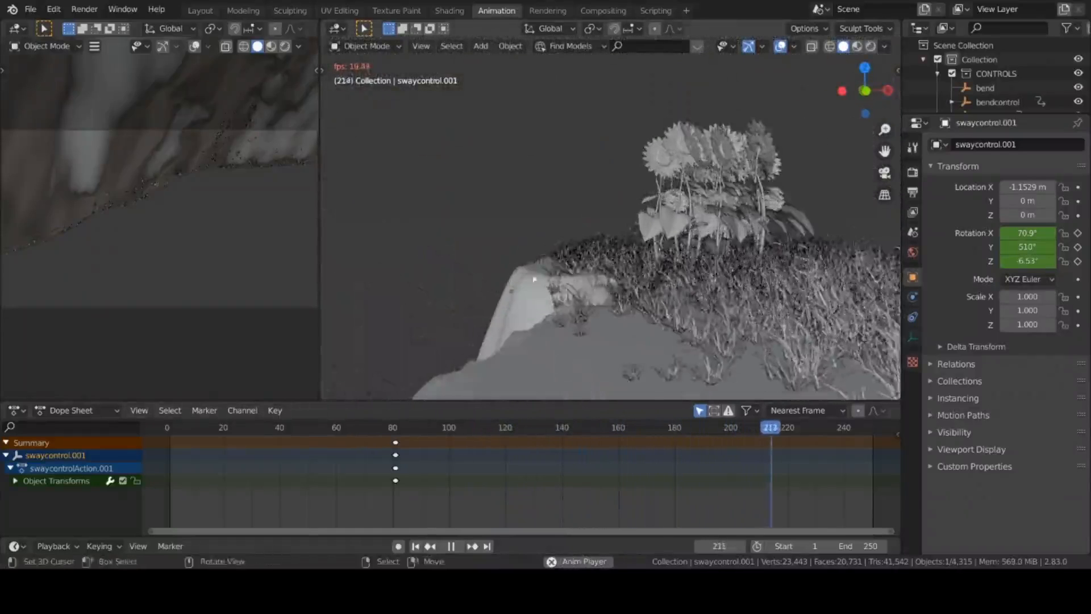
pyautogui.scroll(4, 529, 293)
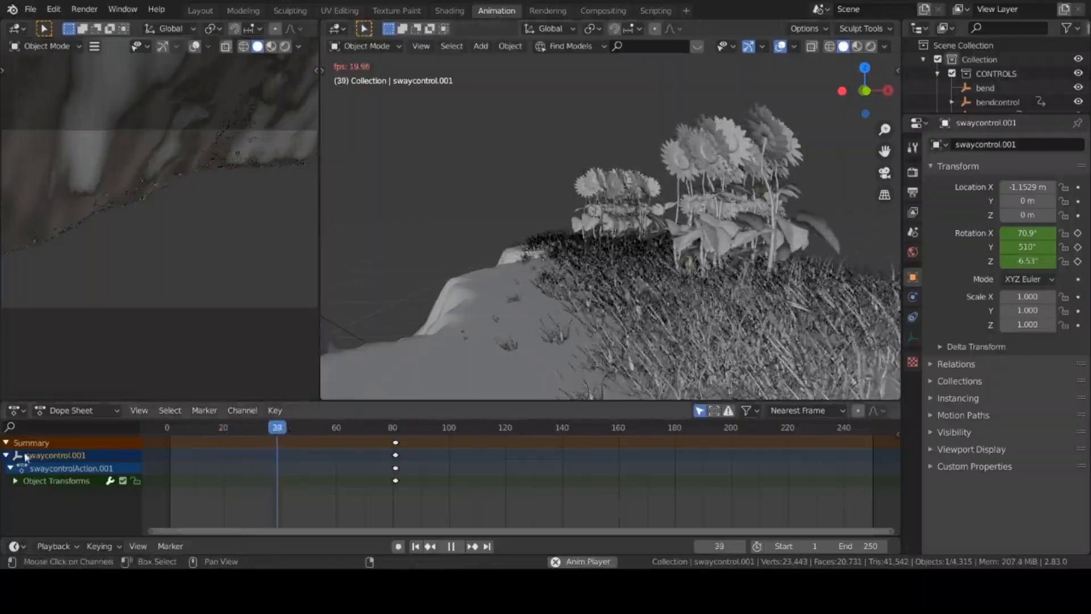
# - Stop the animation at frame 32 and restore the timeline strip to a Timeline after trying it as a Graph Editor
pyautogui.click(14, 545)
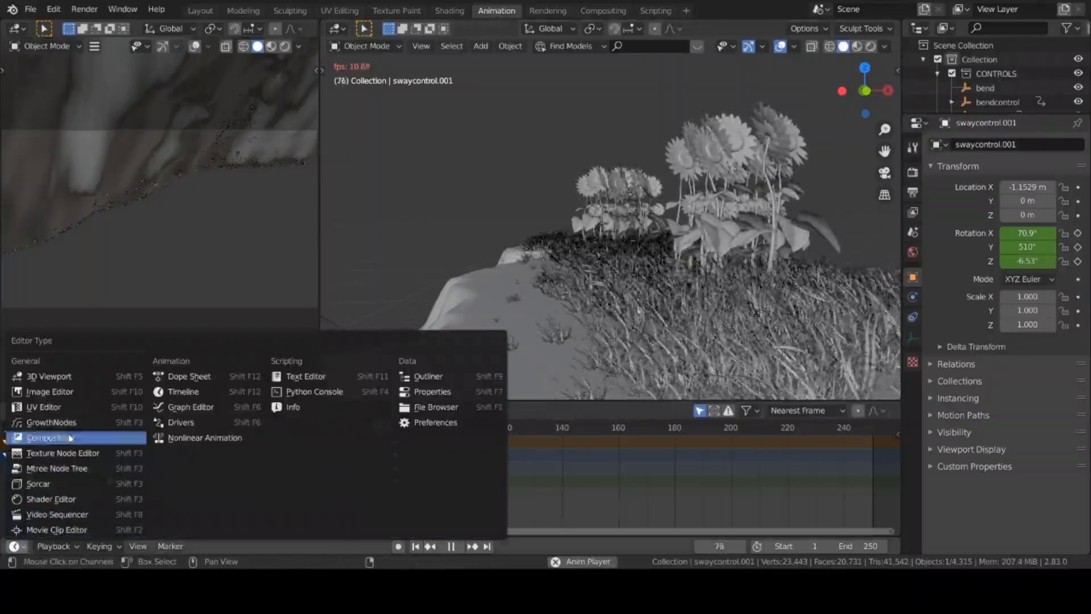
pyautogui.click(190, 407)
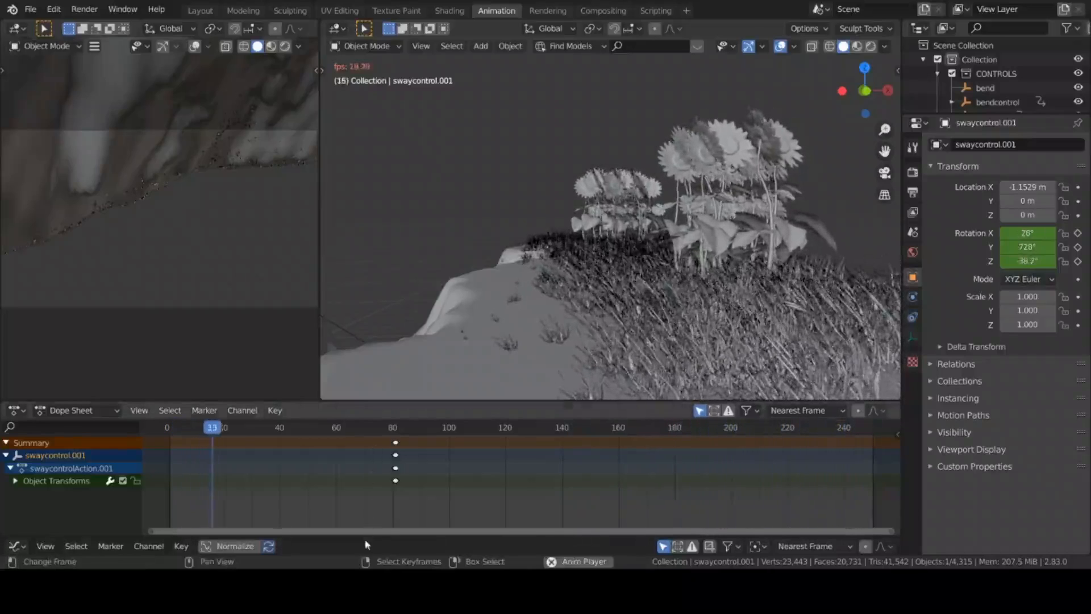
pyautogui.press('space')
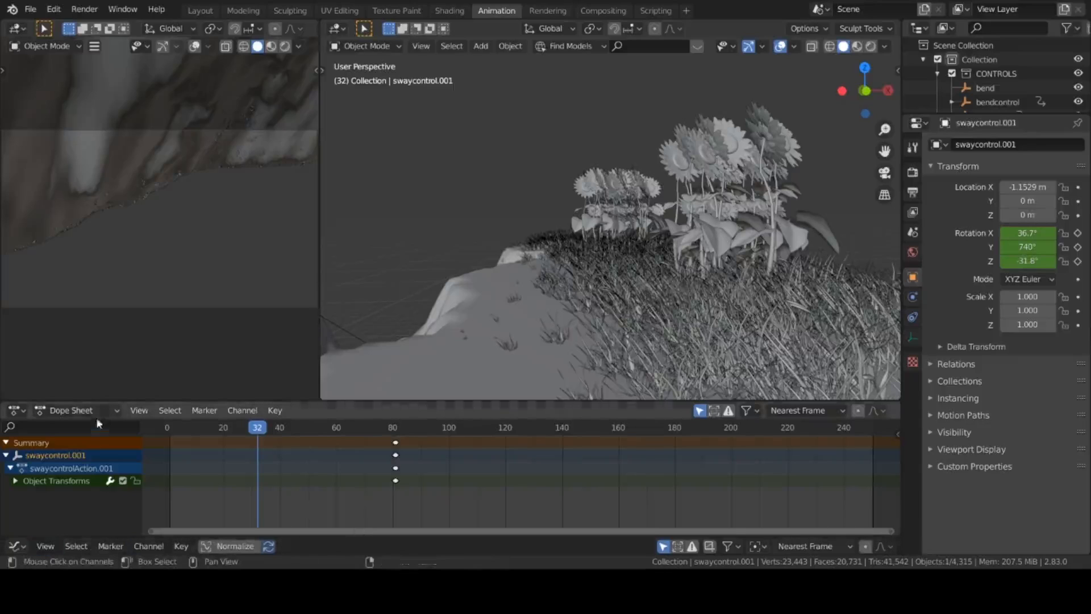
pyautogui.click(16, 545)
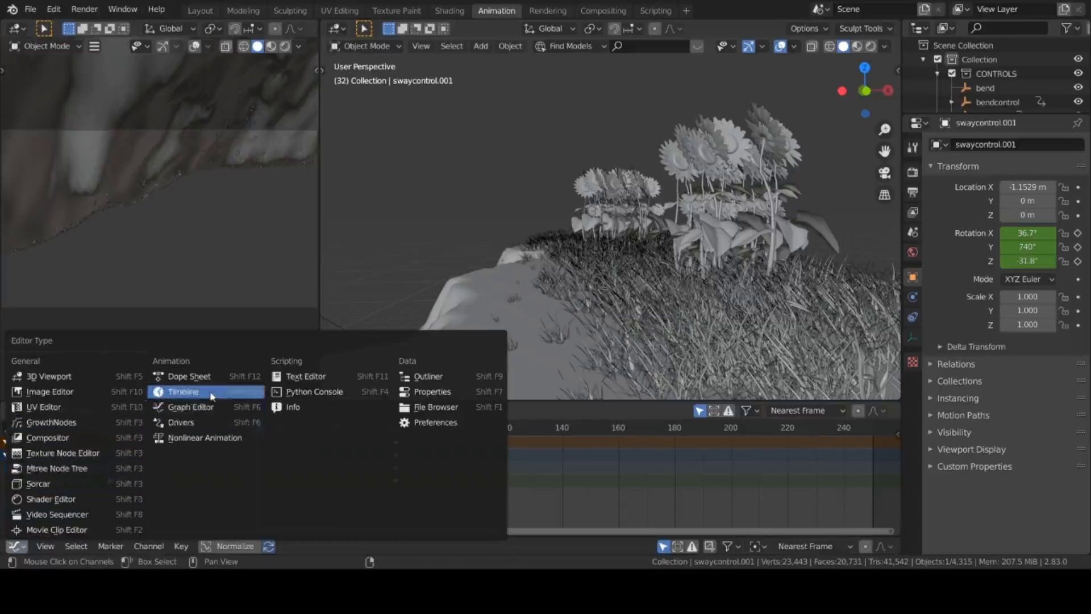
pyautogui.click(183, 392)
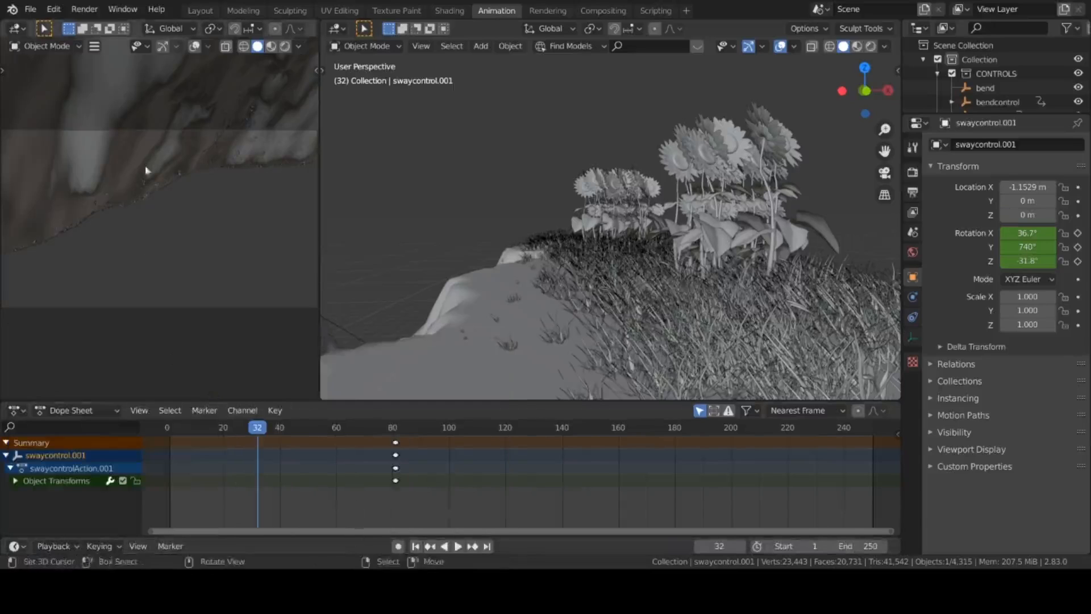
# - Change the Dope Sheet area to a Graph Editor with Normalize enabled and show swaycontrol.001's Y Euler Rotation curve across thousands of frames
pyautogui.click(16, 410)
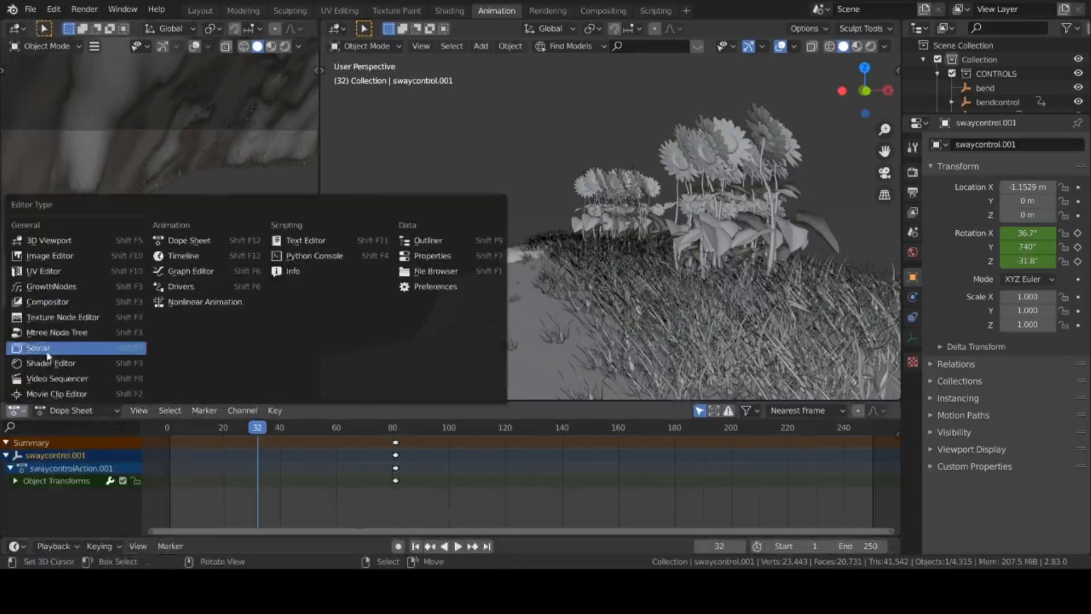
pyautogui.click(183, 271)
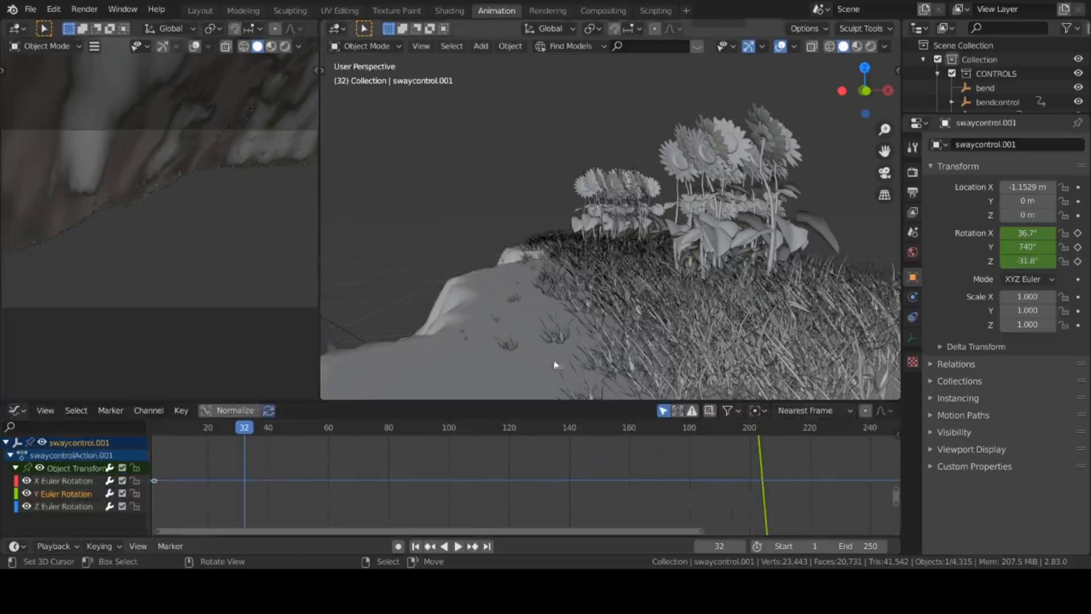
pyautogui.press('Home')
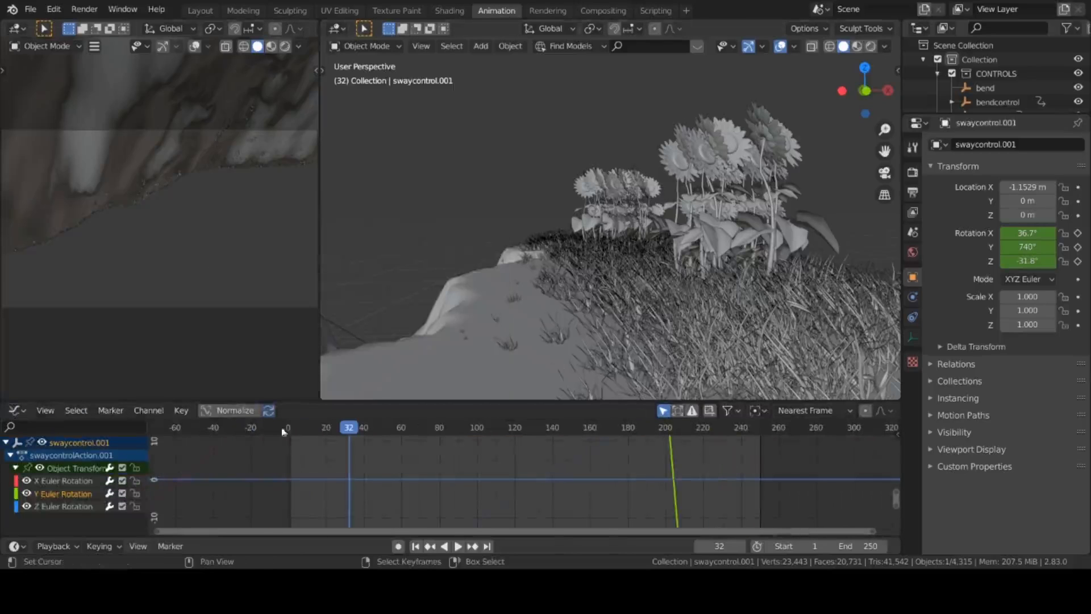
pyautogui.scroll(-8, 580, 486)
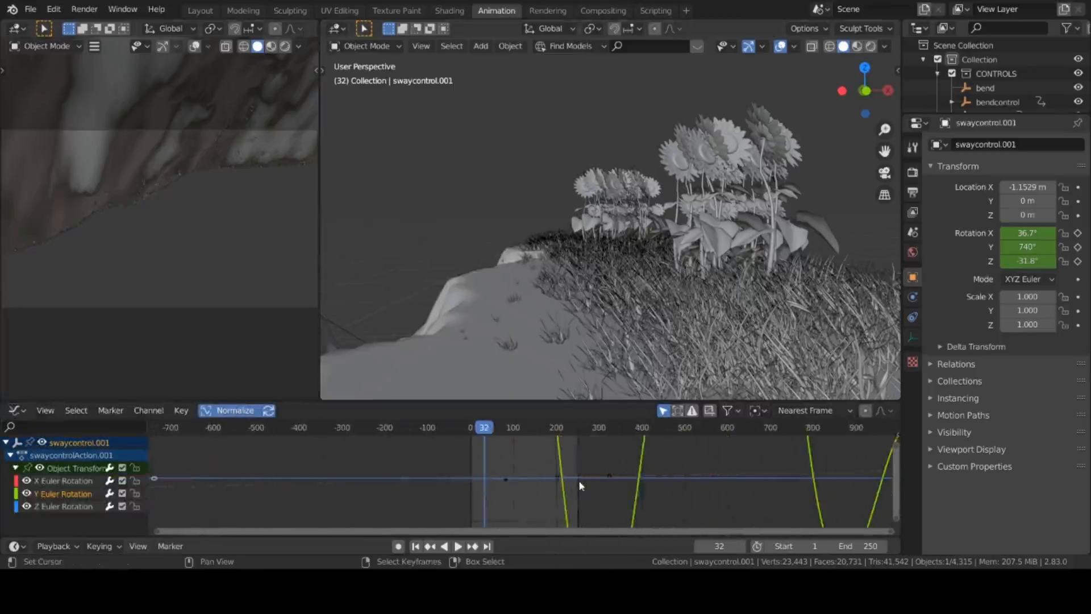
pyautogui.scroll(-10, 398, 479)
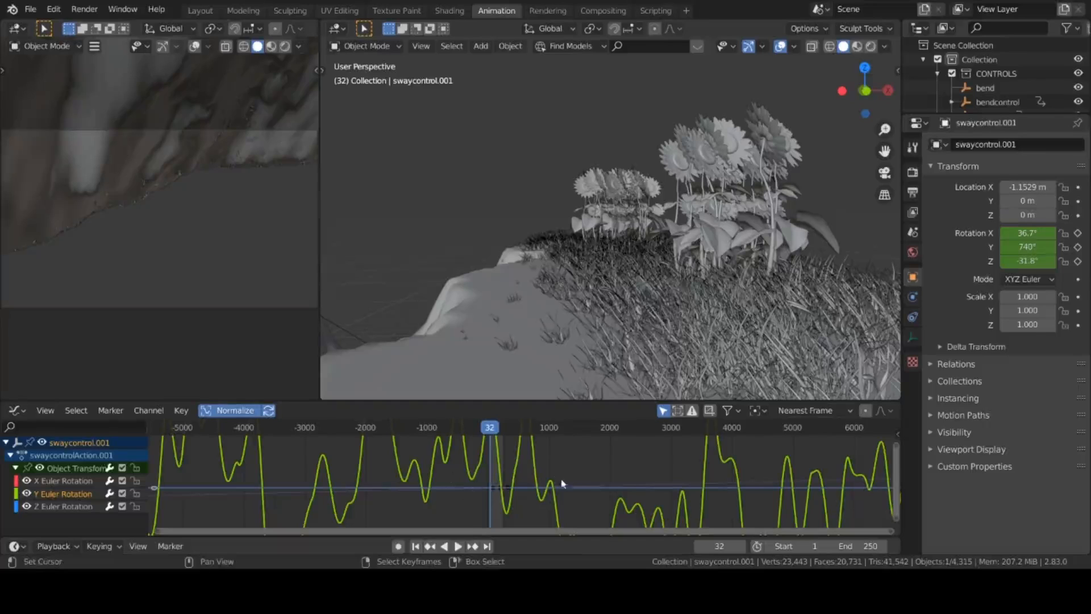
# - Show the F-curve modifiers in the Graph Editor's sidebar and select the swaycontrol.003 empty
pyautogui.press('n')
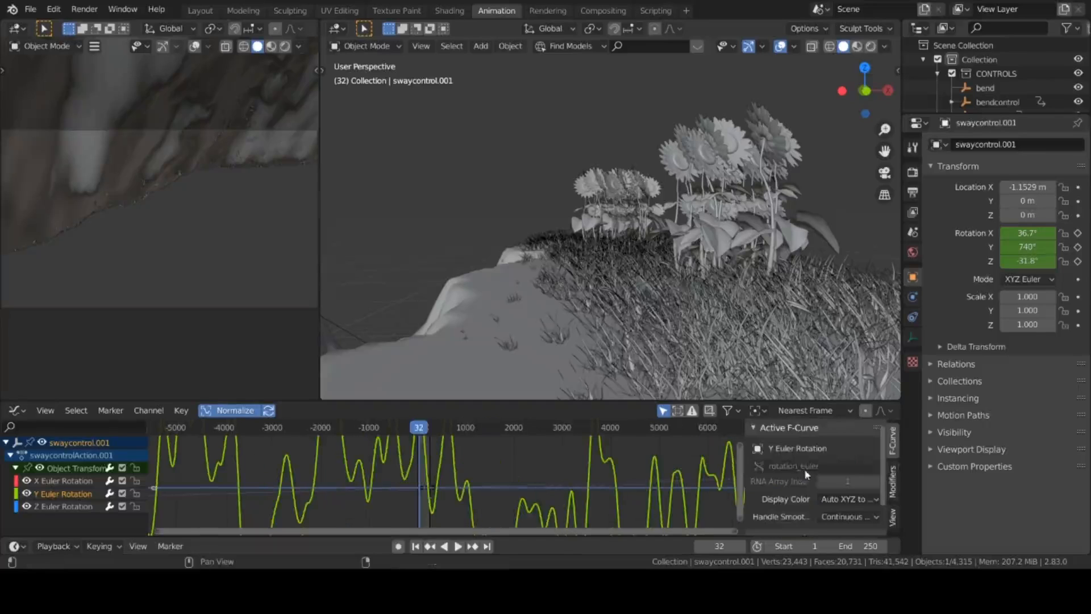
pyautogui.click(892, 480)
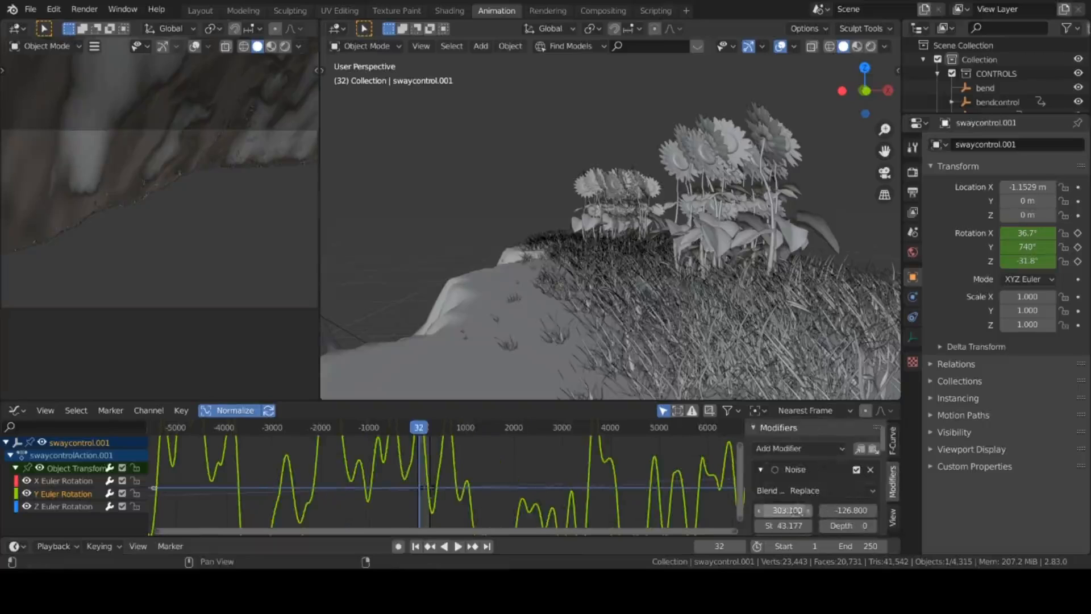
pyautogui.scroll(3, 730, 341)
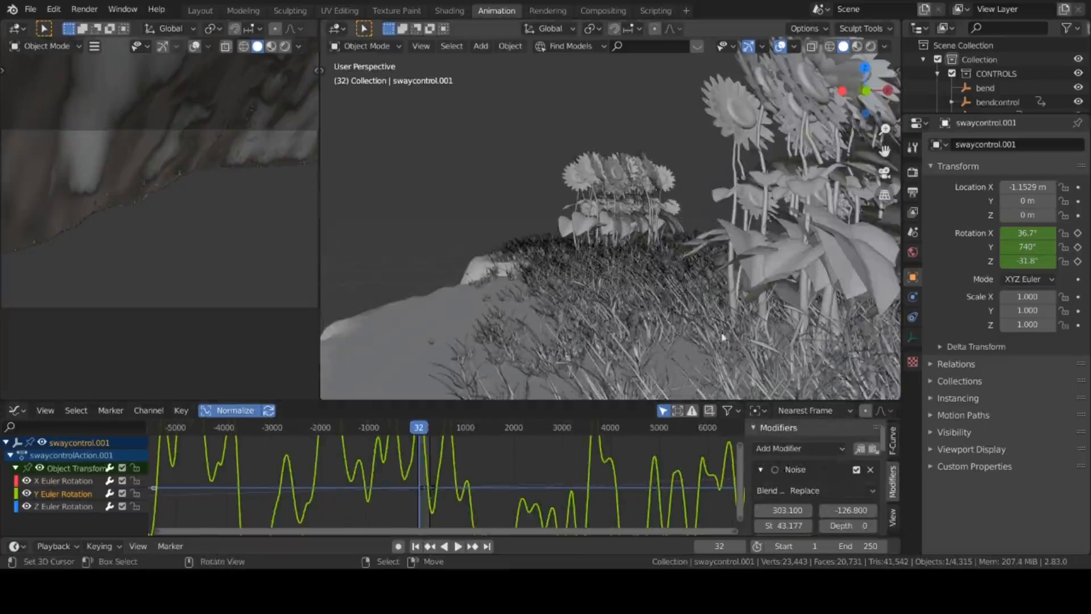
pyautogui.scroll(-5, 996, 98)
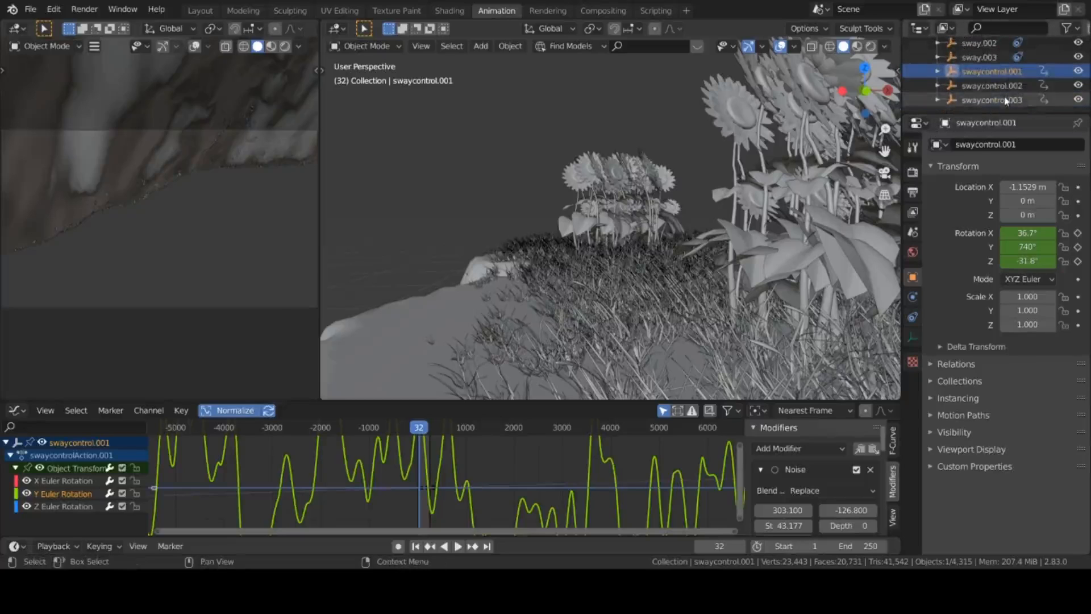
pyautogui.click(1004, 101)
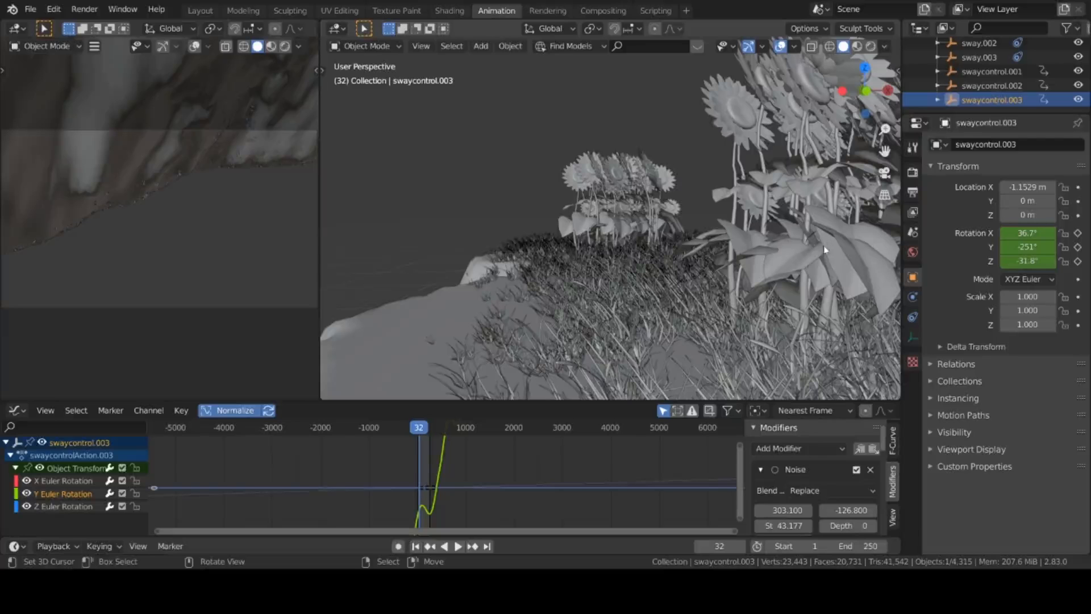
# - Inspect the sunflowers, daisies and grass along the cliffs and look through the scene's object list
pyautogui.moveTo(754, 265); pyautogui.dragTo(675, 268, button='middle')
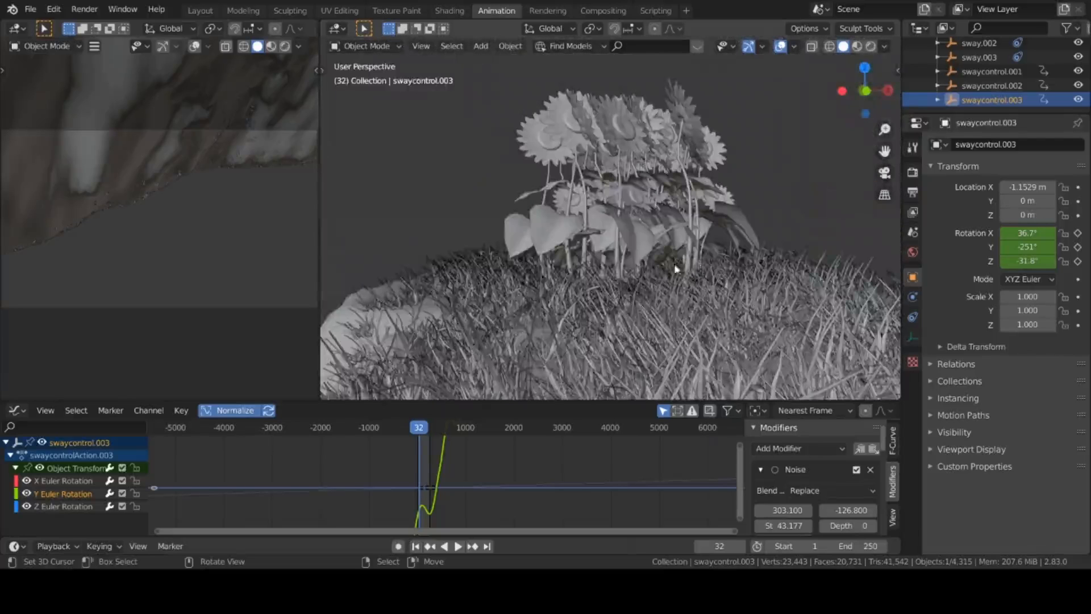
pyautogui.keyDown('shift'); pyautogui.moveTo(425, 330); pyautogui.dragTo(697, 280, button='middle'); pyautogui.keyUp('shift')
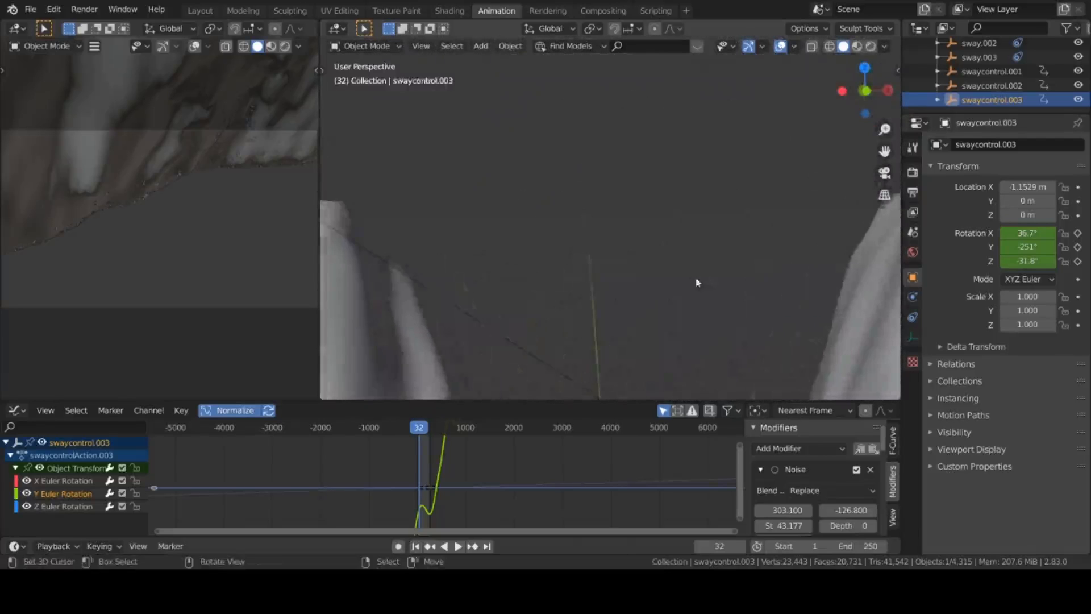
pyautogui.scroll(-6, 681, 283)
pyautogui.scroll(2, 661, 280)
pyautogui.scroll(3, 579, 282)
pyautogui.keyDown('shift'); pyautogui.moveTo(485, 268); pyautogui.dragTo(620, 276, button='middle'); pyautogui.keyUp('shift')
pyautogui.scroll(3, 641, 279)
pyautogui.scroll(4, 604, 270)
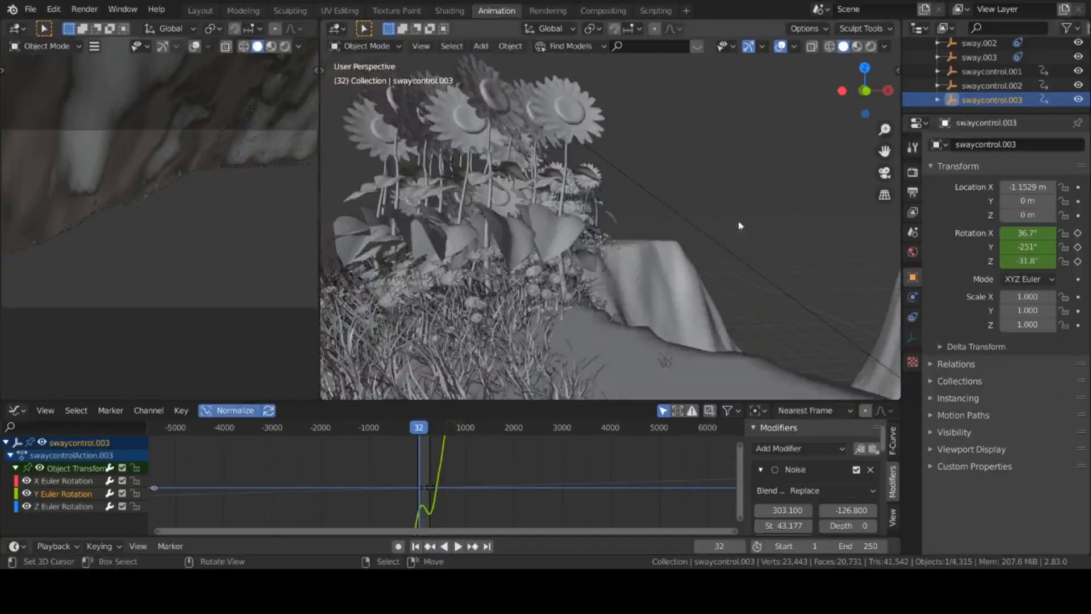
pyautogui.scroll(5, 990, 97)
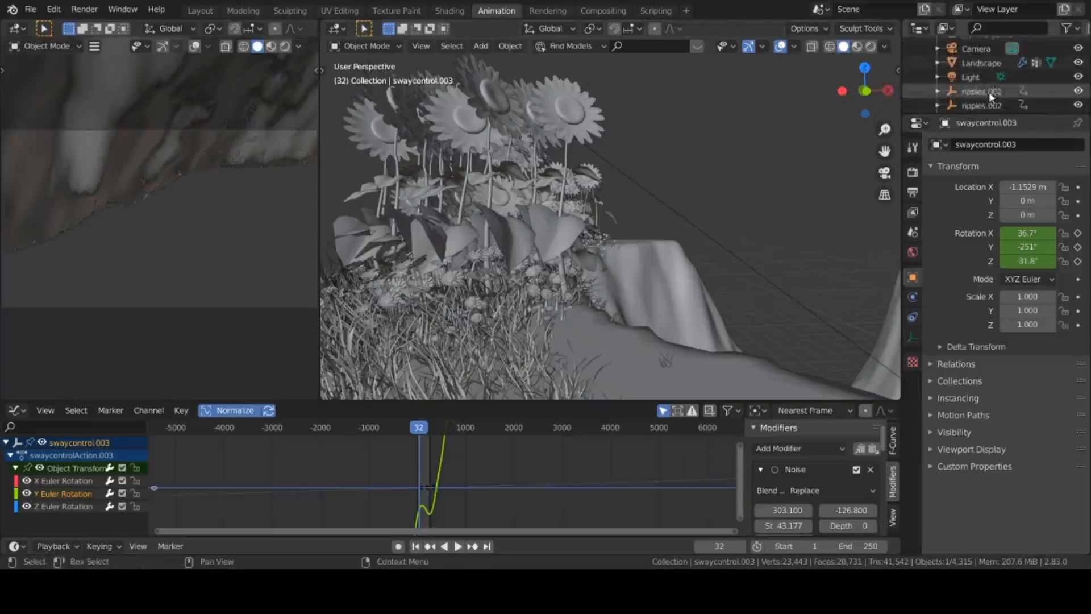
pyautogui.scroll(-6, 994, 99)
pyautogui.scroll(2, 974, 73)
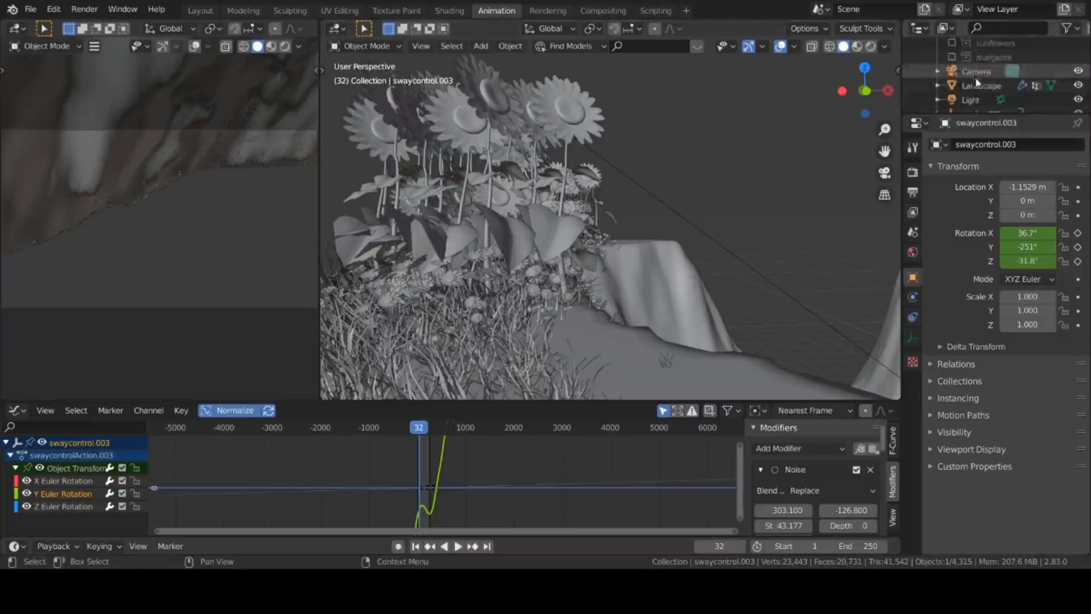
pyautogui.scroll(-5, 977, 82)
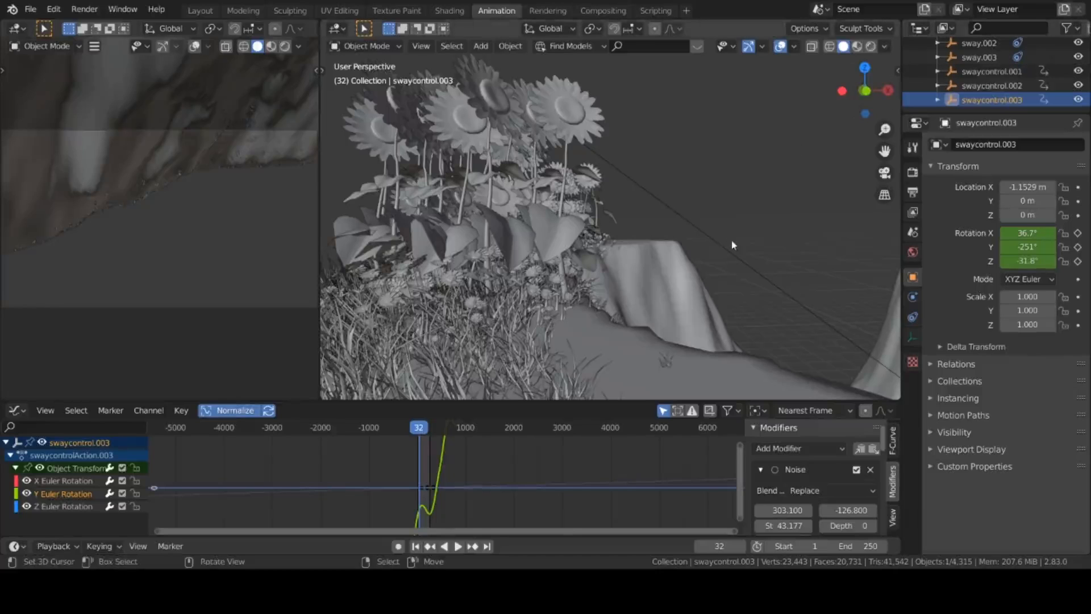
# - Reselect swaycontrol.003 and frame the daisies among the cliff-top grass in close-up
pyautogui.moveTo(745, 253); pyautogui.dragTo(794, 208)
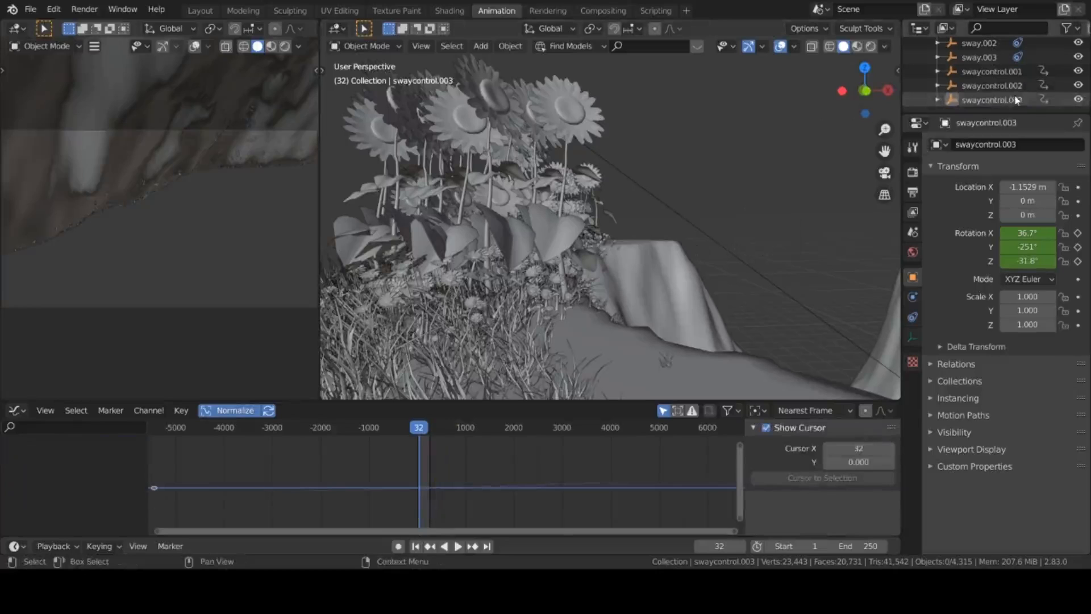
pyautogui.click(1016, 100)
pyautogui.scroll(-6, 697, 287)
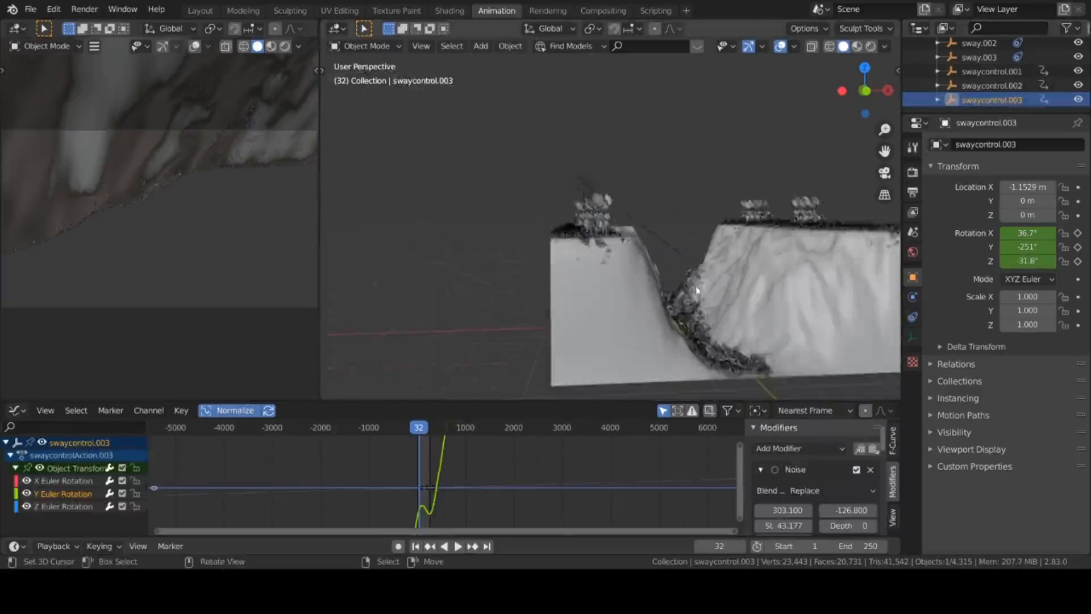
pyautogui.scroll(6, 691, 295)
pyautogui.scroll(3, 577, 265)
pyautogui.scroll(-5, 576, 261)
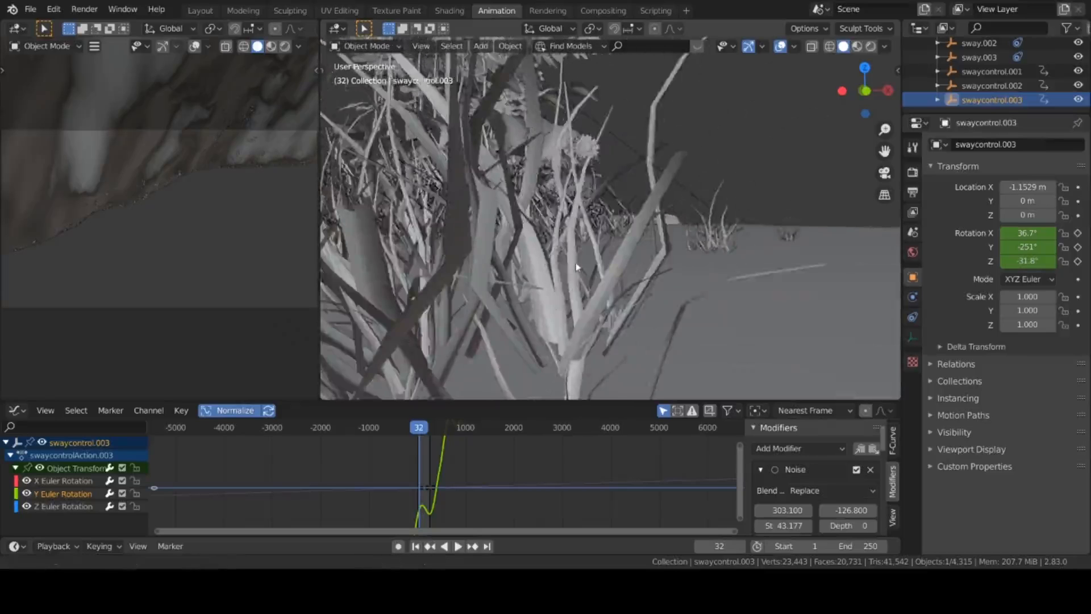
pyautogui.scroll(4, 576, 266)
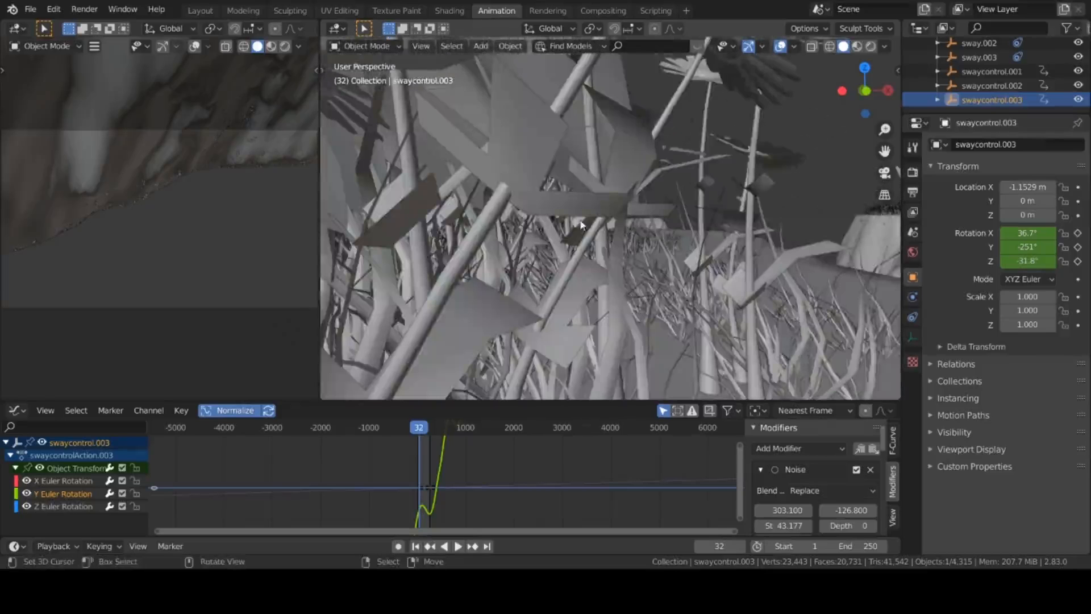
pyautogui.scroll(-6, 627, 235)
pyautogui.scroll(6, 628, 232)
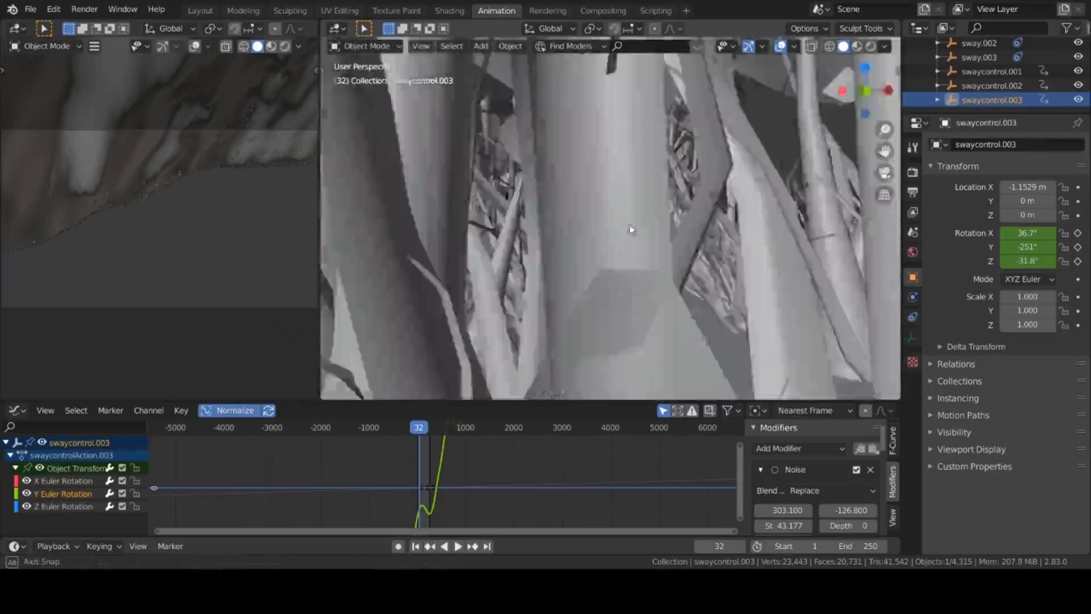
pyautogui.scroll(-5, 630, 229)
pyautogui.moveTo(630, 230); pyautogui.dragTo(625, 226, button='middle')
pyautogui.scroll(6, 625, 231)
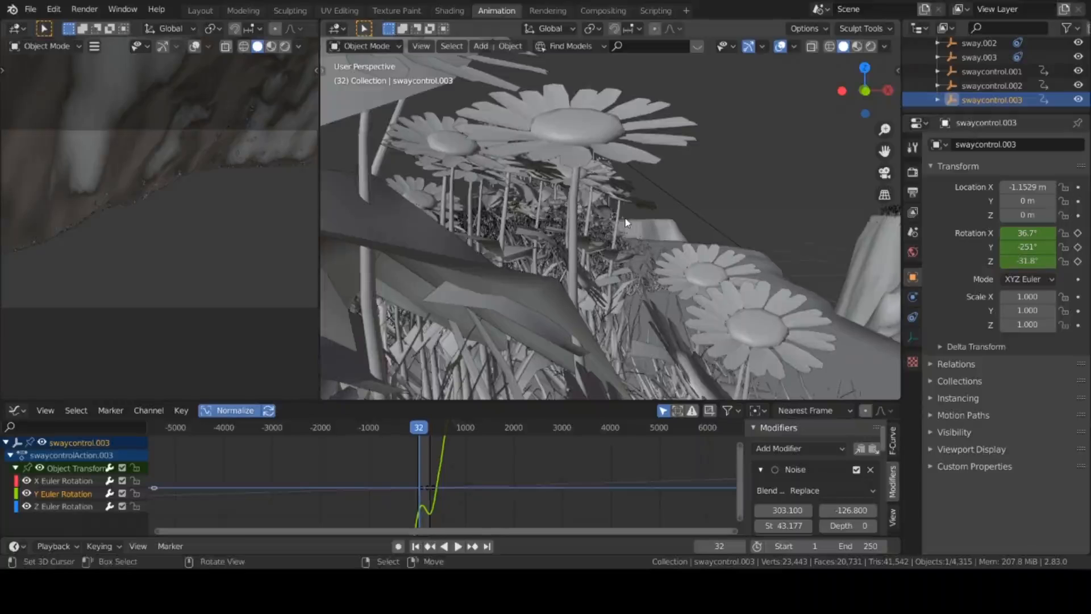
# - Try a free trackball rotation of swaycontrol.003 to test how it sways the daisies
pyautogui.press('r')
pyautogui.press('r')
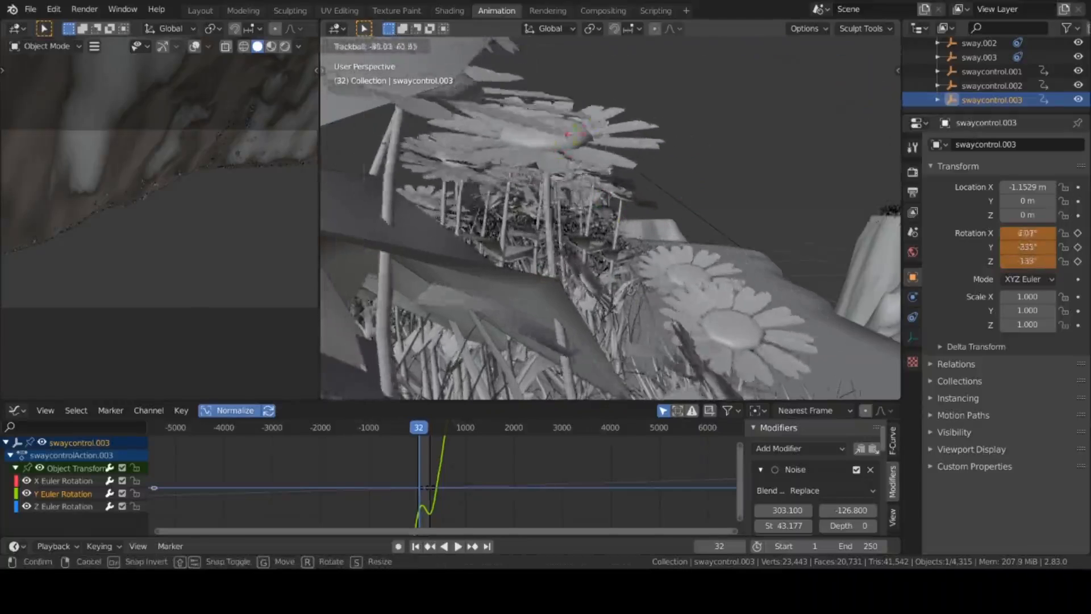
pyautogui.click(627, 187)
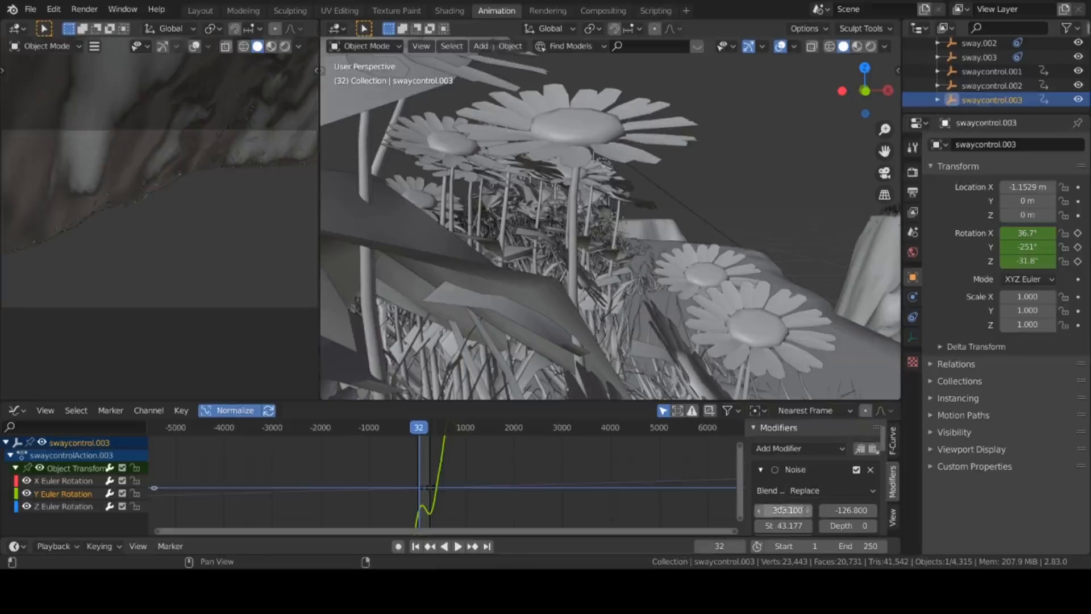
# - Try noise strength 128.377 and scale 1.900 on swaycontrol.003's Y Euler Rotation during playback, and undo the changes
pyautogui.press('space')
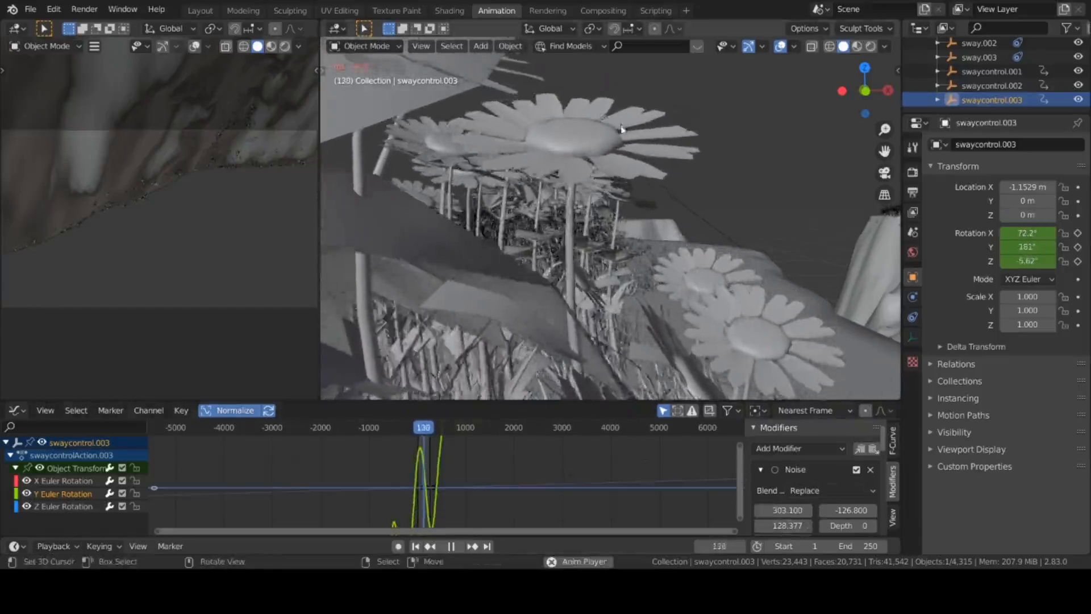
pyautogui.moveTo(621, 170); pyautogui.dragTo(604, 185, button='middle')
pyautogui.moveTo(616, 238); pyautogui.dragTo(600, 239, button='middle')
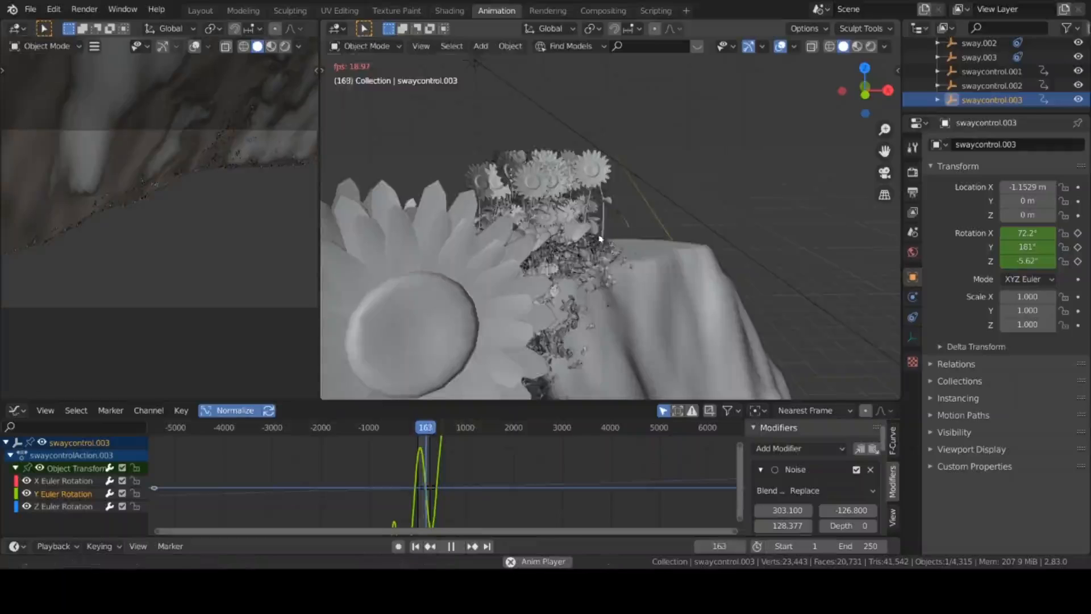
pyautogui.scroll(5, 601, 238)
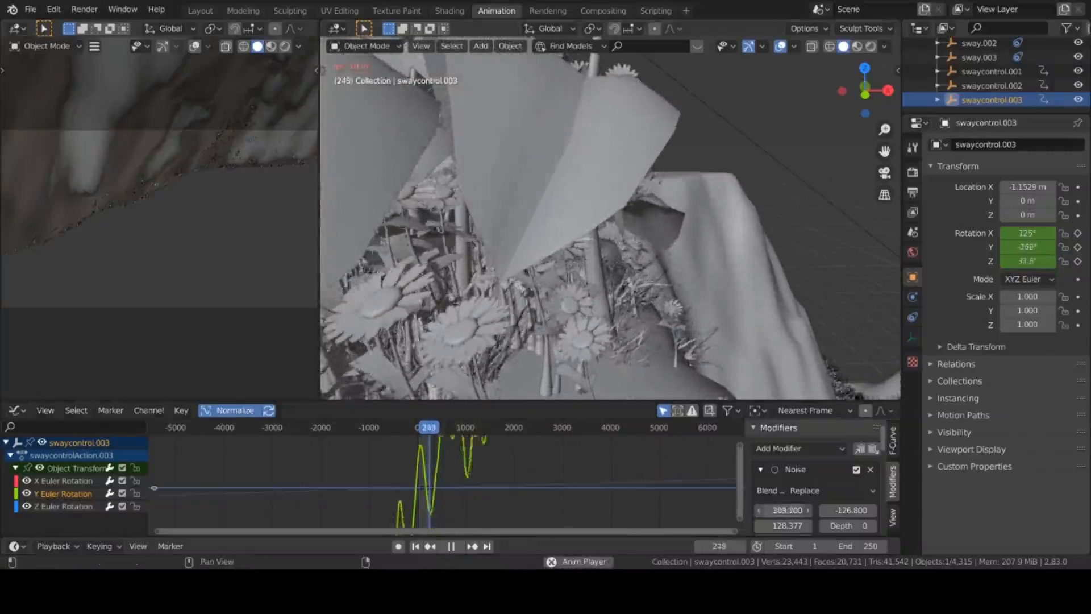
pyautogui.moveTo(784, 510); pyautogui.dragTo(719, 510)
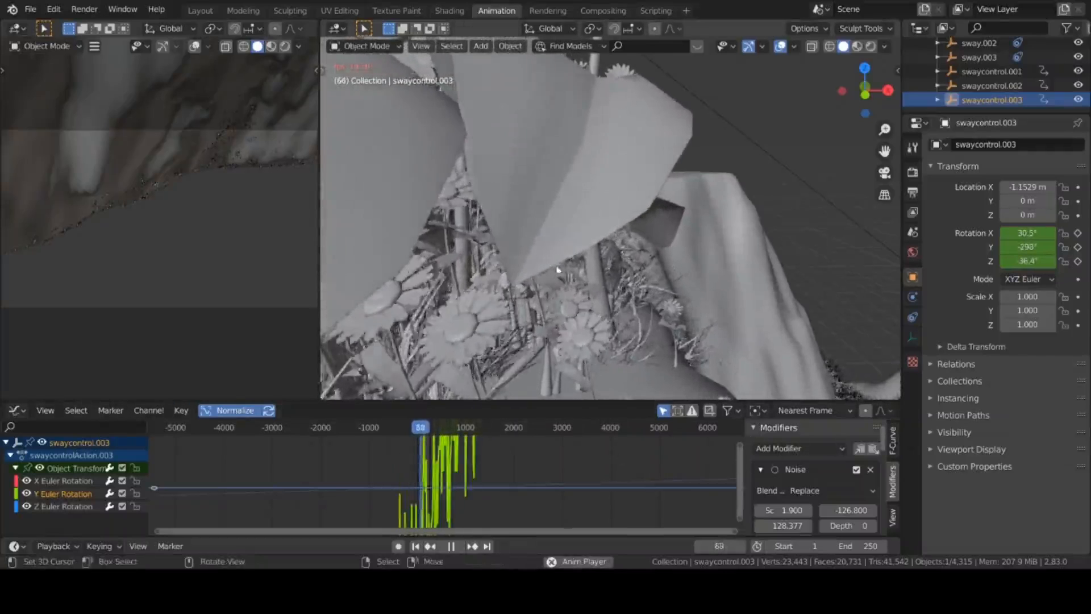
pyautogui.press('space')
pyautogui.hotkey('ctrl', 'z')
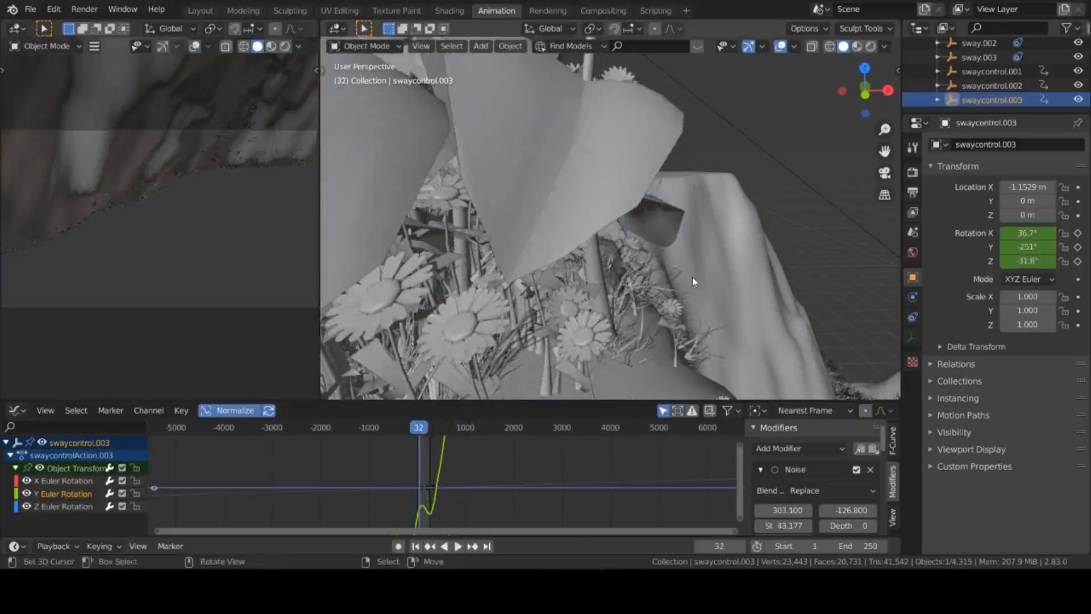
# - Play the animation to examine the swaying plants across the cliffs and riverbed, stopping at frame 111
pyautogui.scroll(-5, 677, 245)
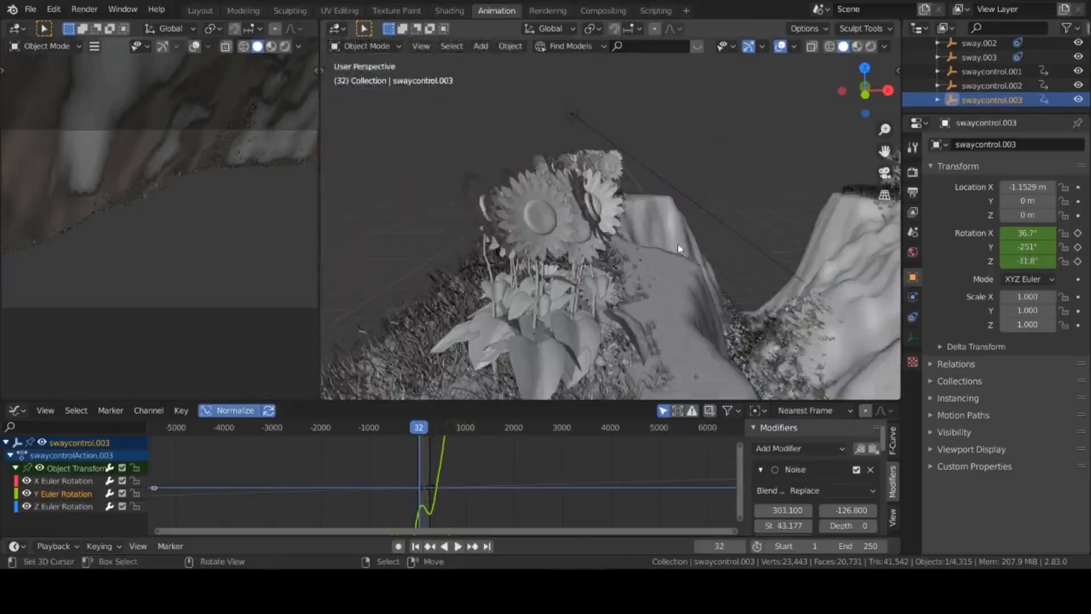
pyautogui.press('space')
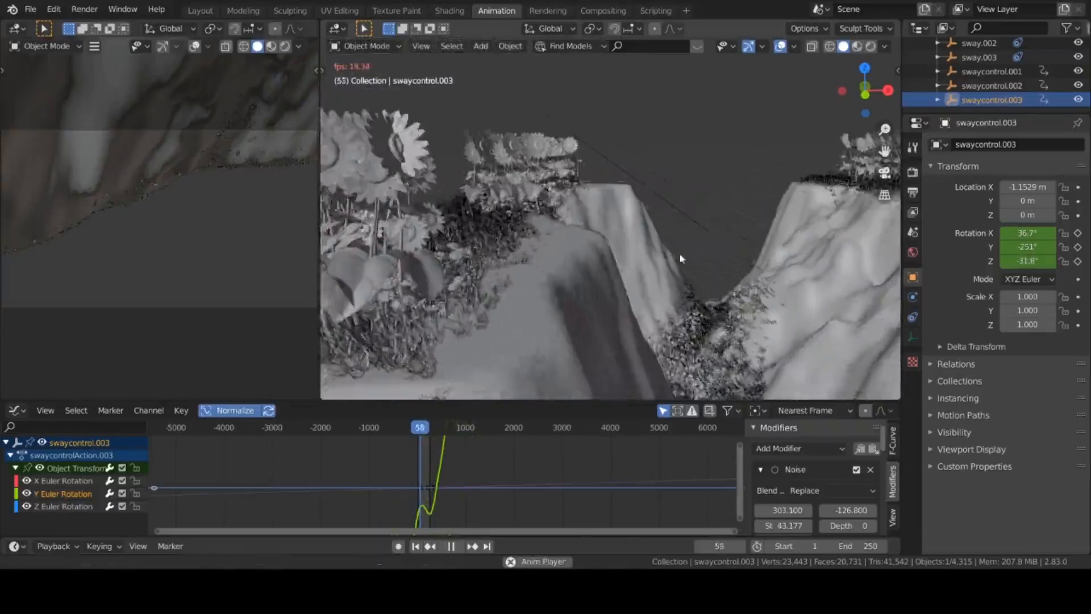
pyautogui.scroll(4, 713, 250)
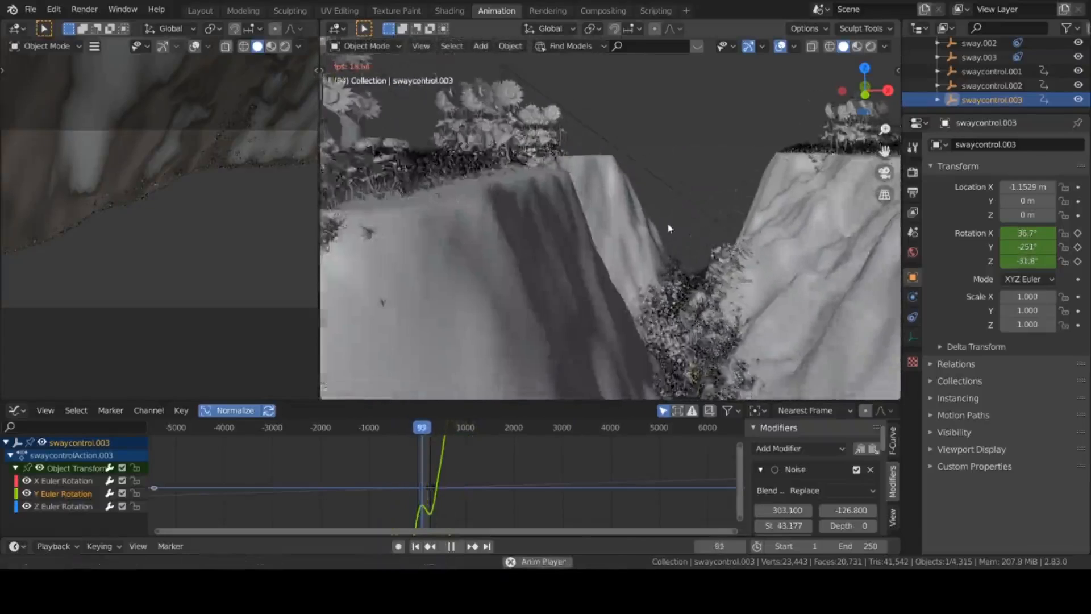
pyautogui.scroll(-2, 654, 226)
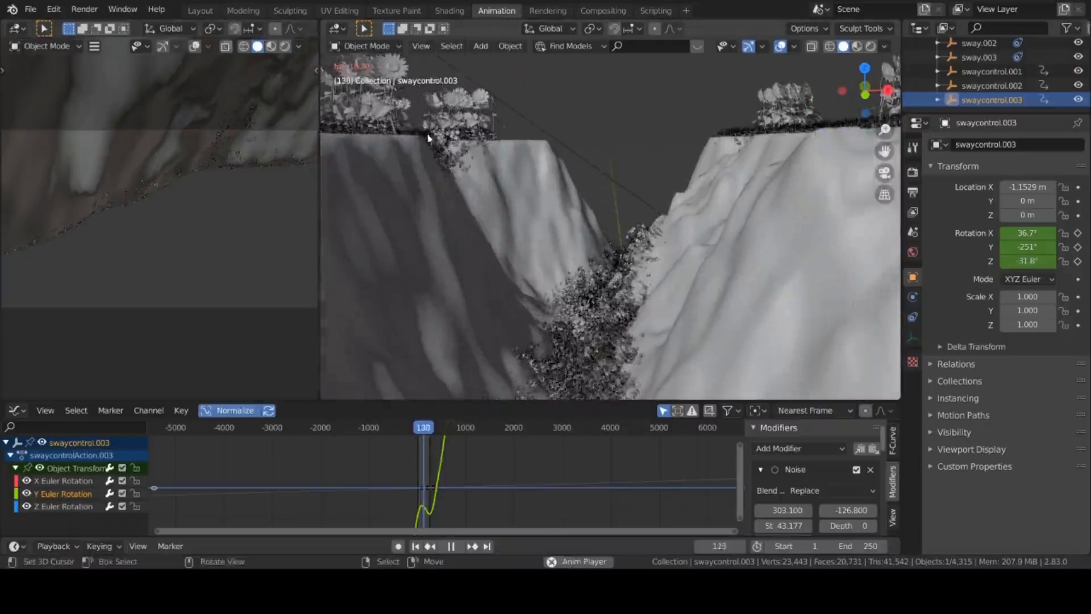
pyautogui.scroll(1, 653, 246)
pyautogui.scroll(-3, 689, 240)
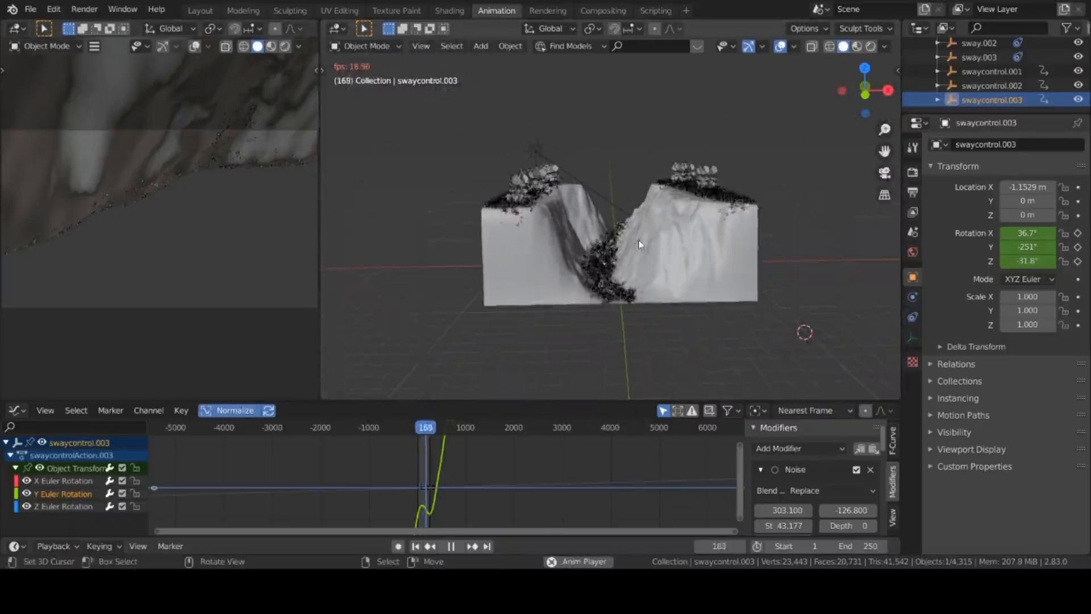
pyautogui.scroll(3, 634, 245)
pyautogui.scroll(2, 635, 246)
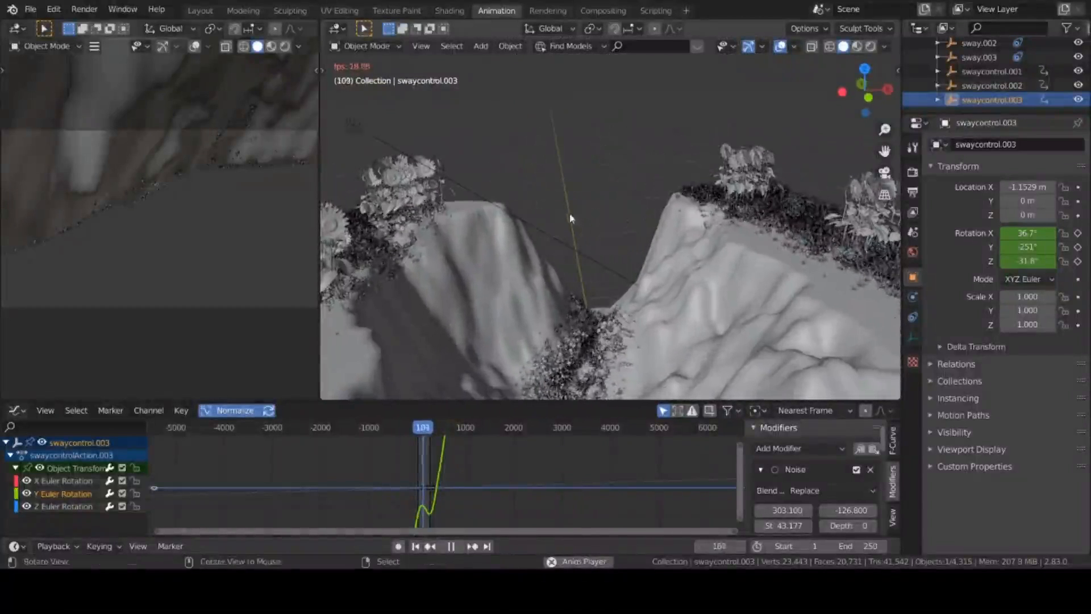
pyautogui.press('space')
# - Switch to the Layout workspace and join the Graph Editor areas into the 3D viewport
pyautogui.click(200, 11)
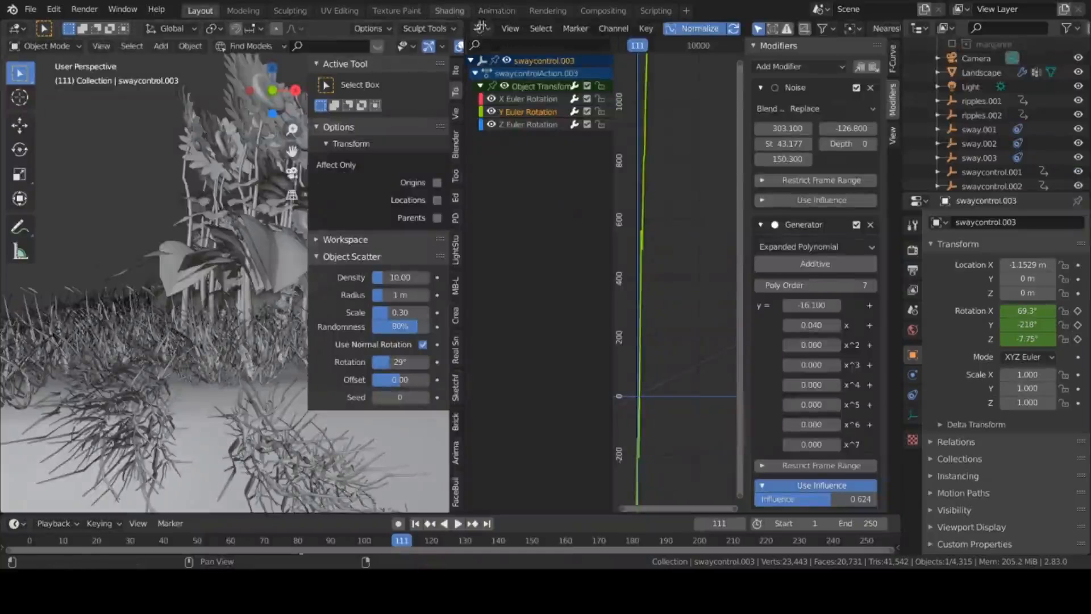
pyautogui.moveTo(466, 24); pyautogui.dragTo(552, 46)
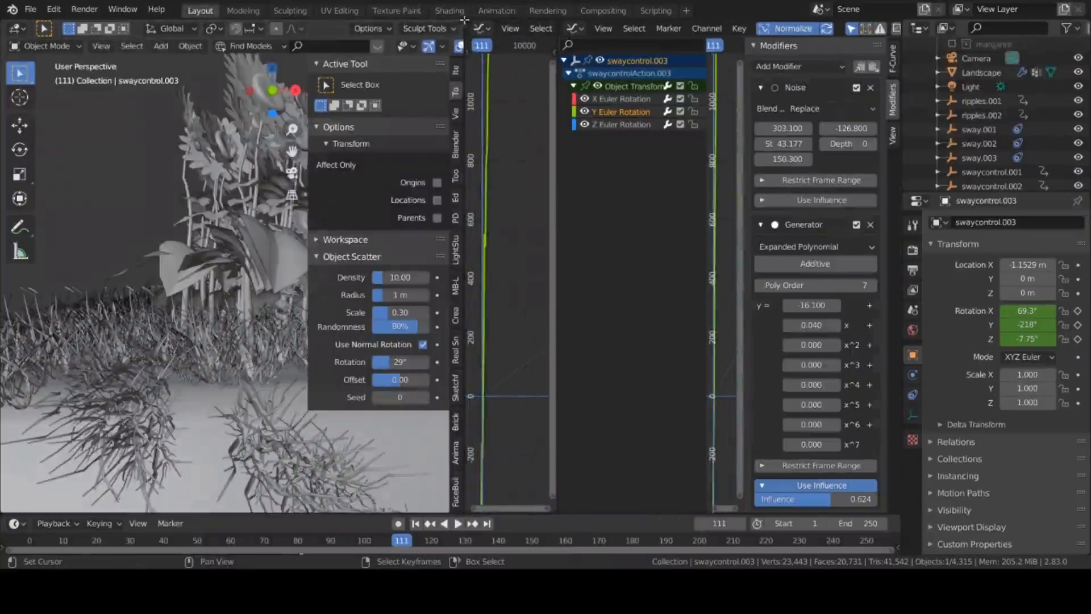
pyautogui.moveTo(465, 20); pyautogui.dragTo(553, 22)
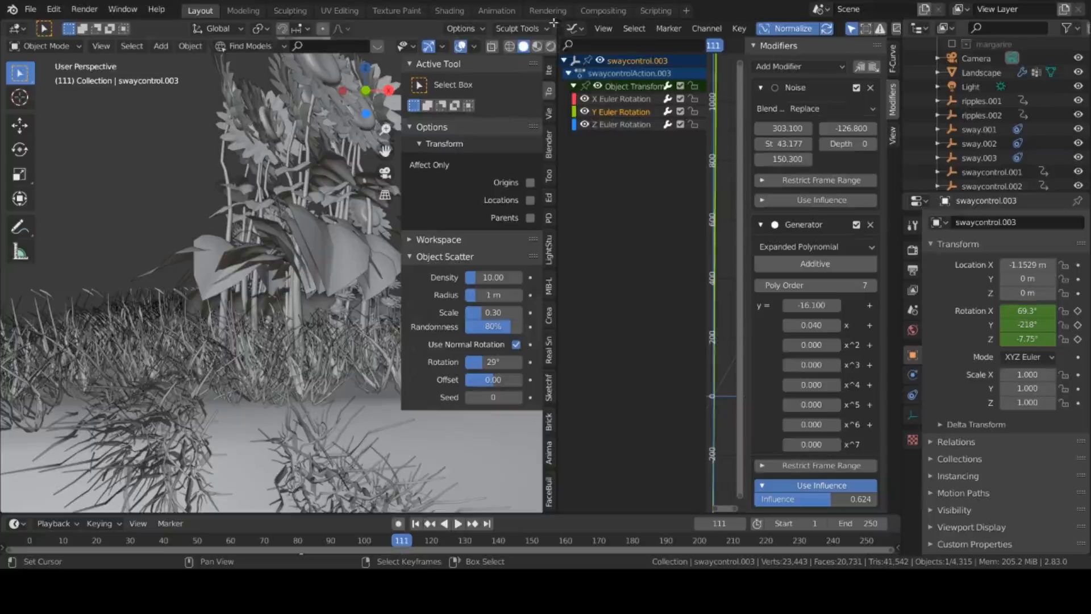
pyautogui.click(544, 29)
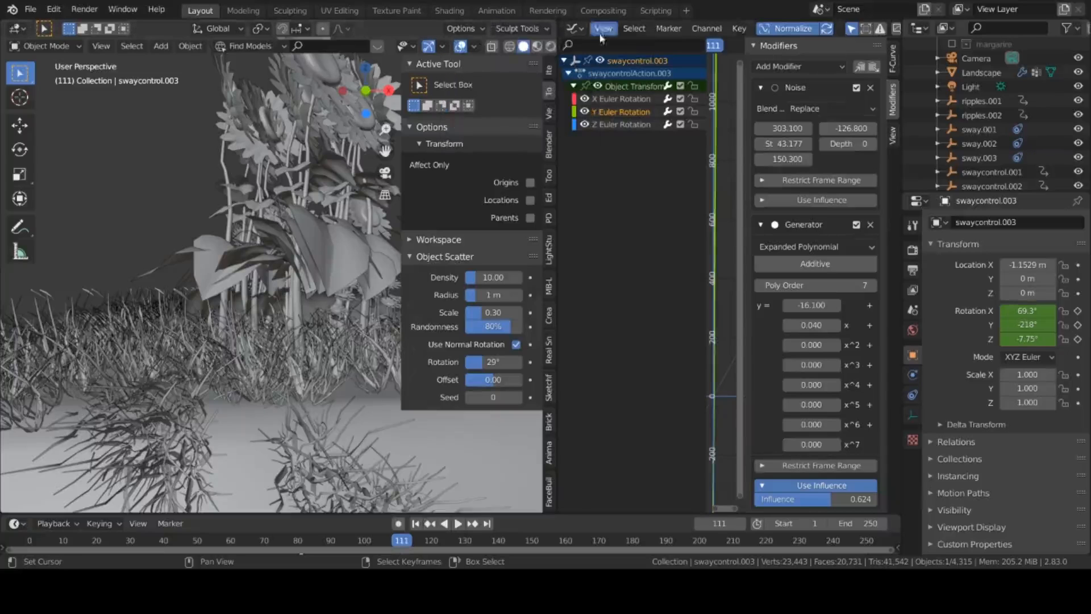
pyautogui.moveTo(553, 24); pyautogui.dragTo(609, 29)
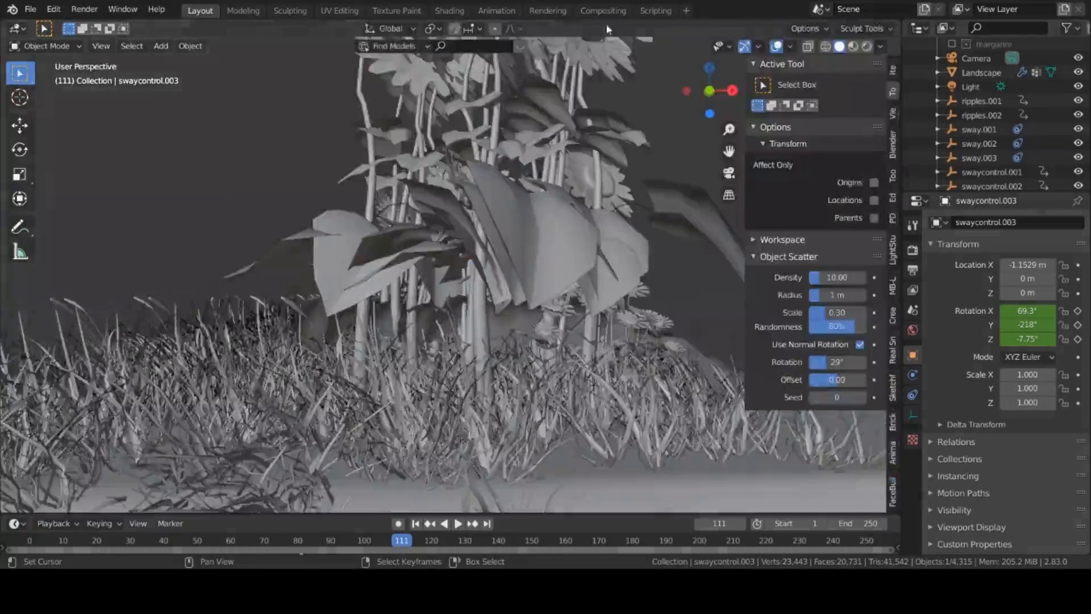
# - Examine the scattered sunflowers, daisies and grass across both cliffs and the riverbed from several distances and angles
pyautogui.scroll(-10, 433, 249)
pyautogui.scroll(3, 592, 288)
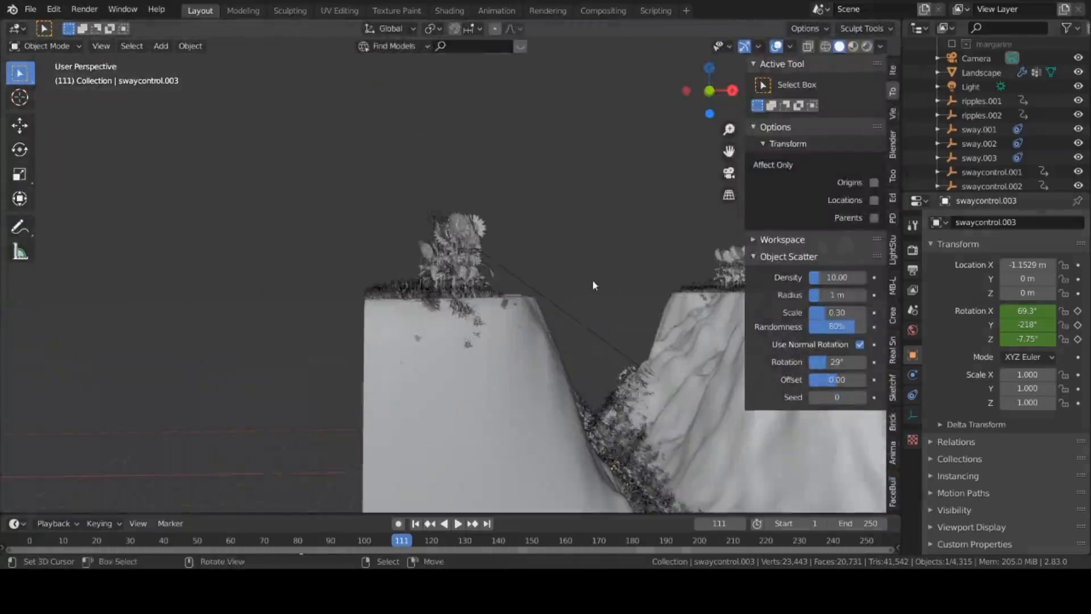
pyautogui.scroll(4, 534, 280)
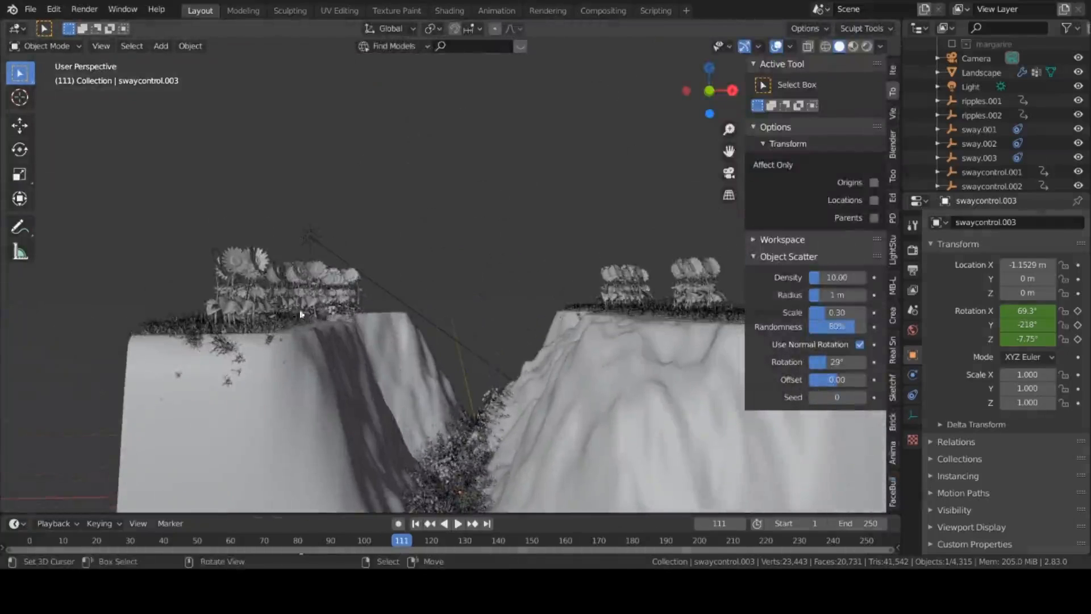
pyautogui.scroll(5, 302, 314)
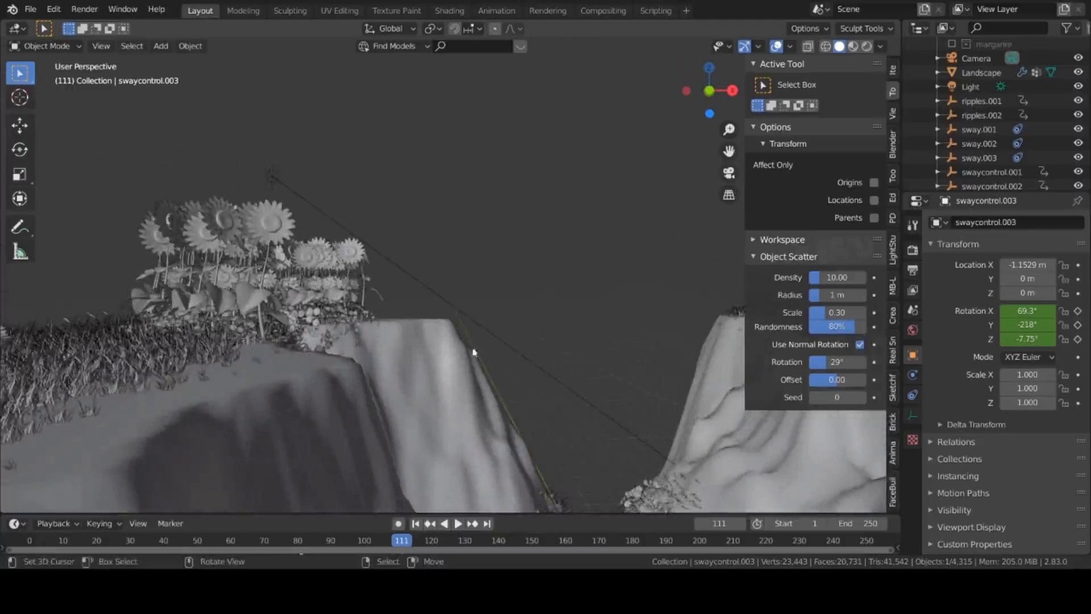
pyautogui.scroll(-3, 509, 341)
pyautogui.scroll(5, 521, 339)
pyautogui.scroll(-2, 523, 342)
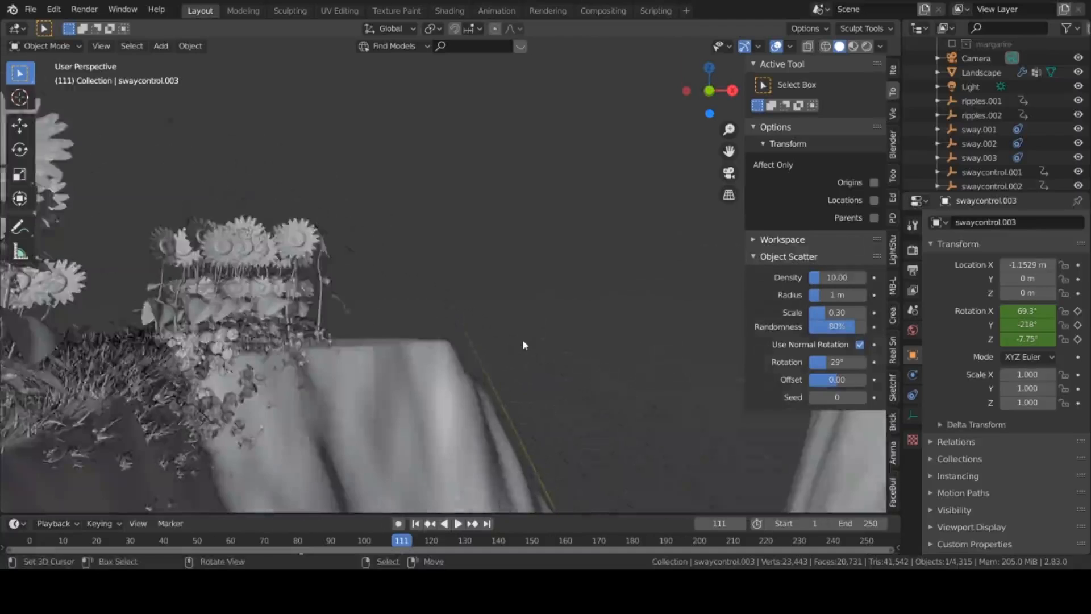
pyautogui.scroll(-3, 523, 344)
pyautogui.scroll(3, 287, 372)
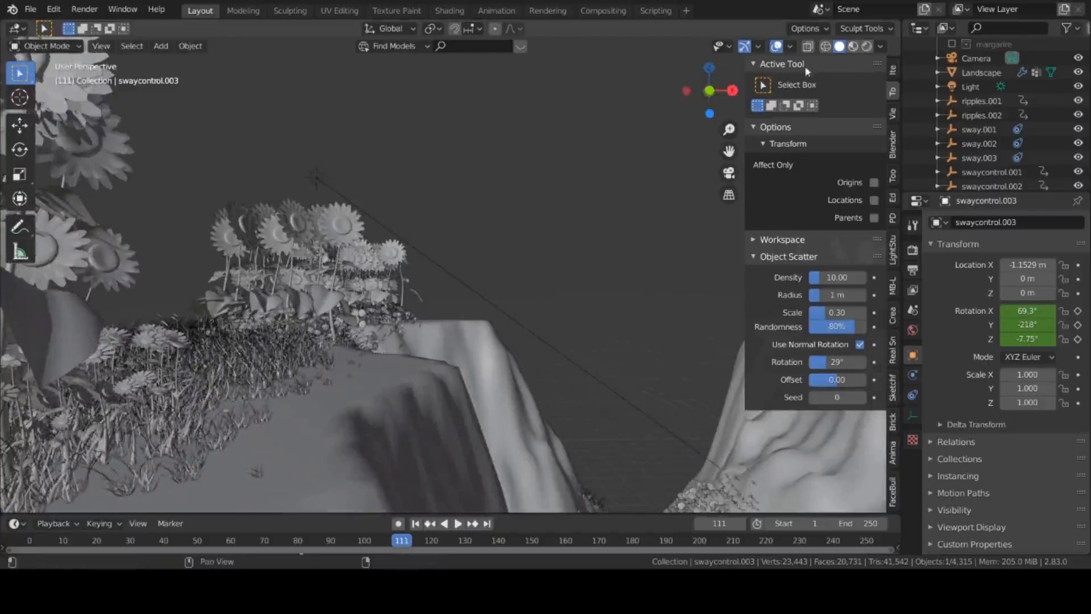
# - Switch the viewport to Material Preview shading and inspect the textured sunflowers, daisies and grass up close
pyautogui.click(853, 47)
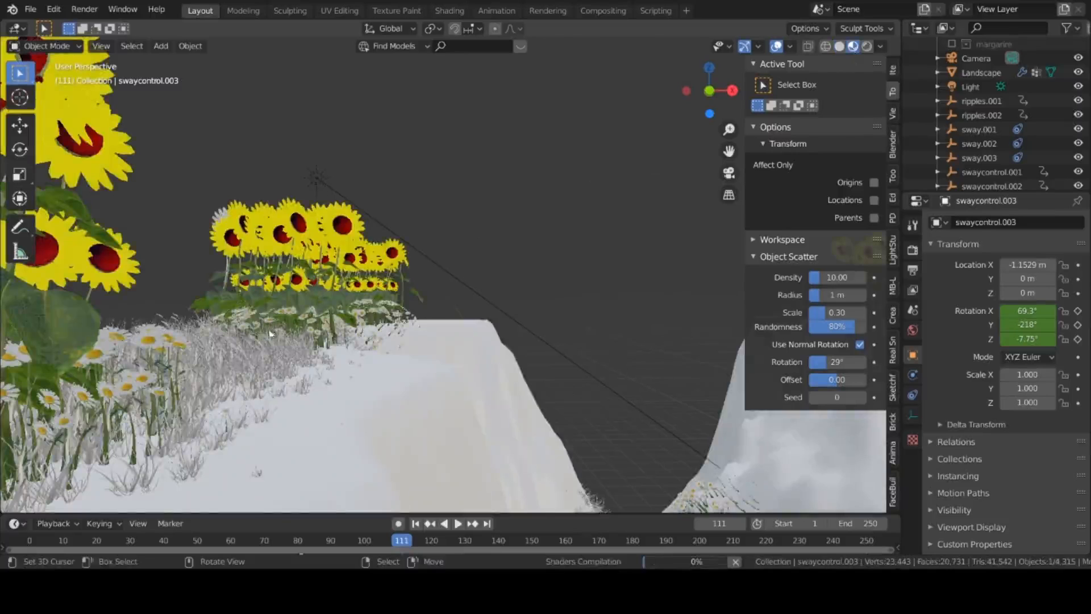
pyautogui.scroll(5, 239, 344)
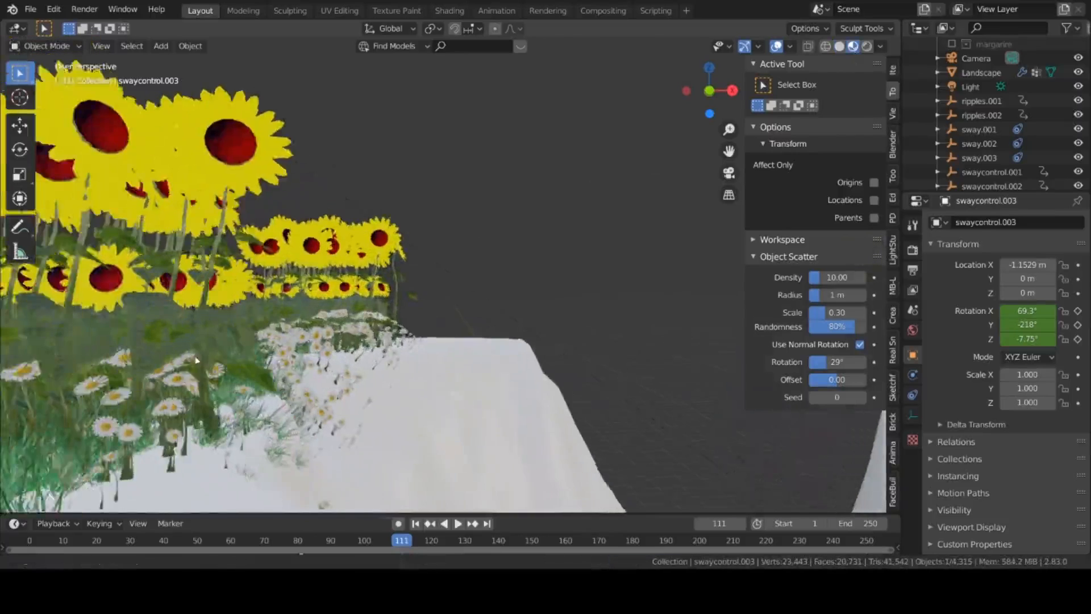
pyautogui.moveTo(195, 360); pyautogui.dragTo(294, 370, button='middle')
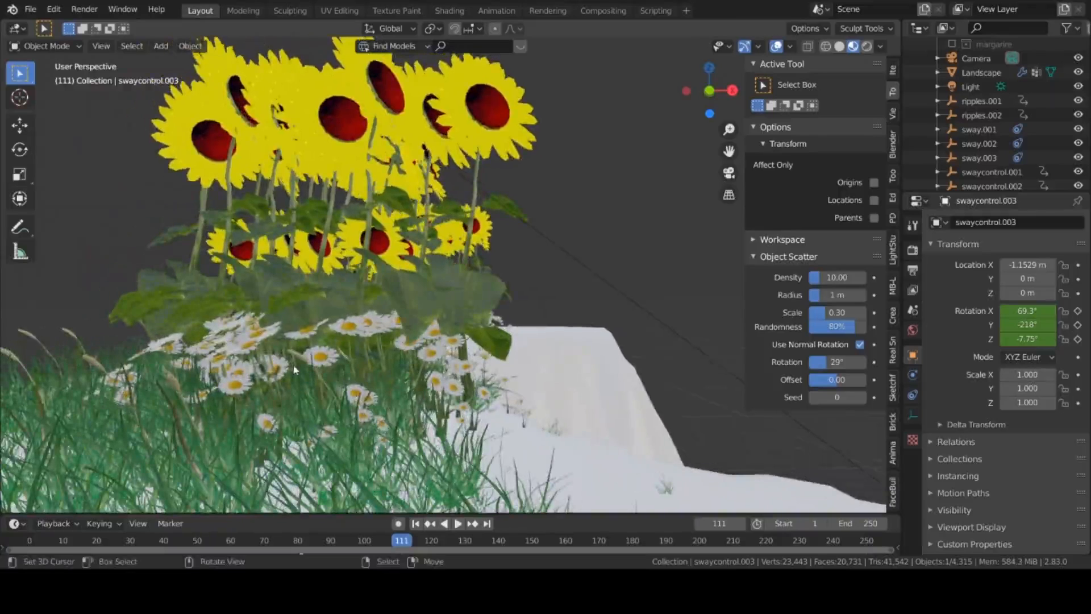
pyautogui.scroll(4, 293, 370)
pyautogui.scroll(-4, 293, 370)
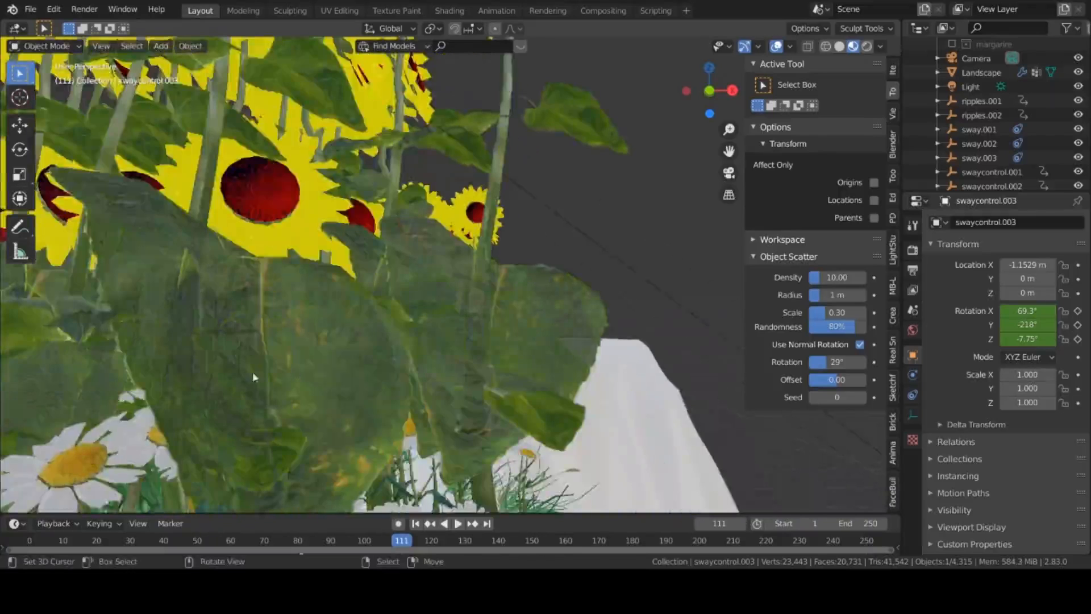
# - Enable the daisy collection below sunflowers, select its first daisy object and show that object's material settings
pyautogui.scroll(5, 952, 149)
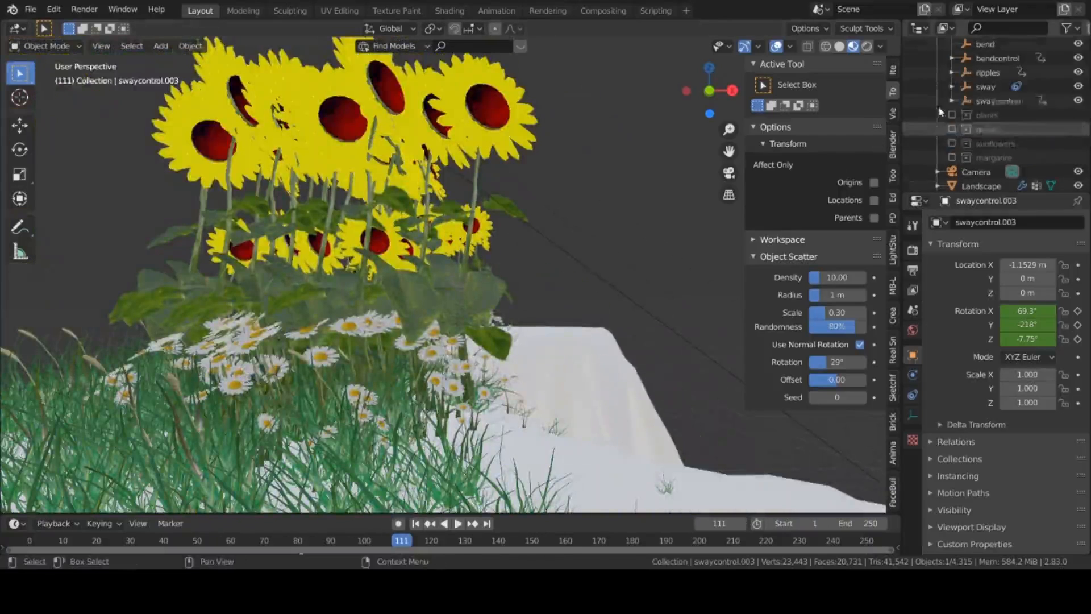
pyautogui.click(953, 158)
pyautogui.scroll(-3, 1001, 165)
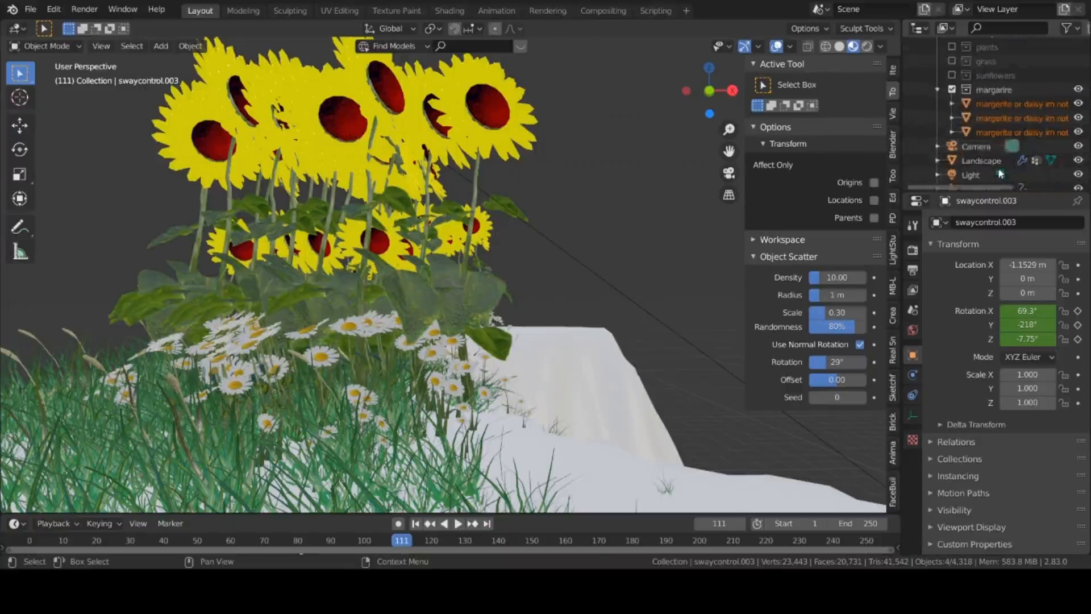
pyautogui.click(1007, 103)
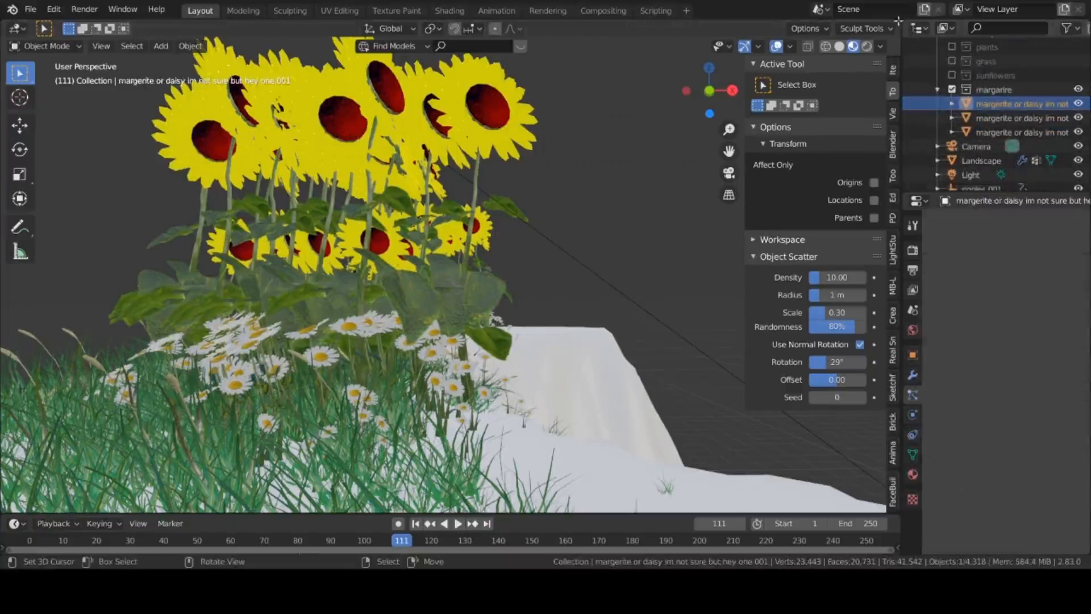
pyautogui.click(911, 475)
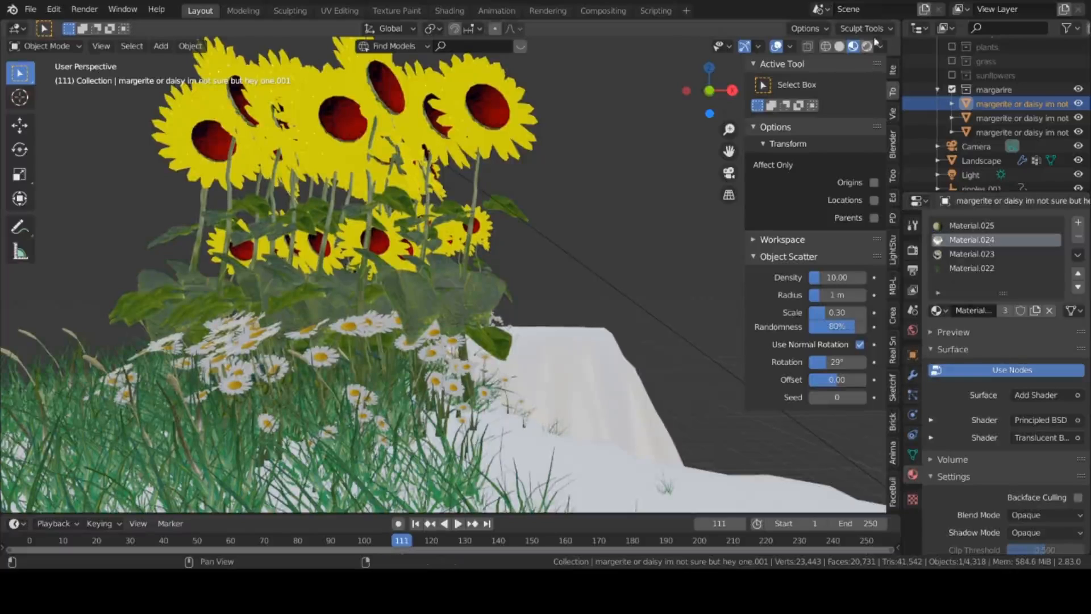
# - Split the 3D viewport vertically and turn the new area into a Shader Editor
pyautogui.moveTo(857, 33); pyautogui.dragTo(544, 53)
pyautogui.click(560, 29)
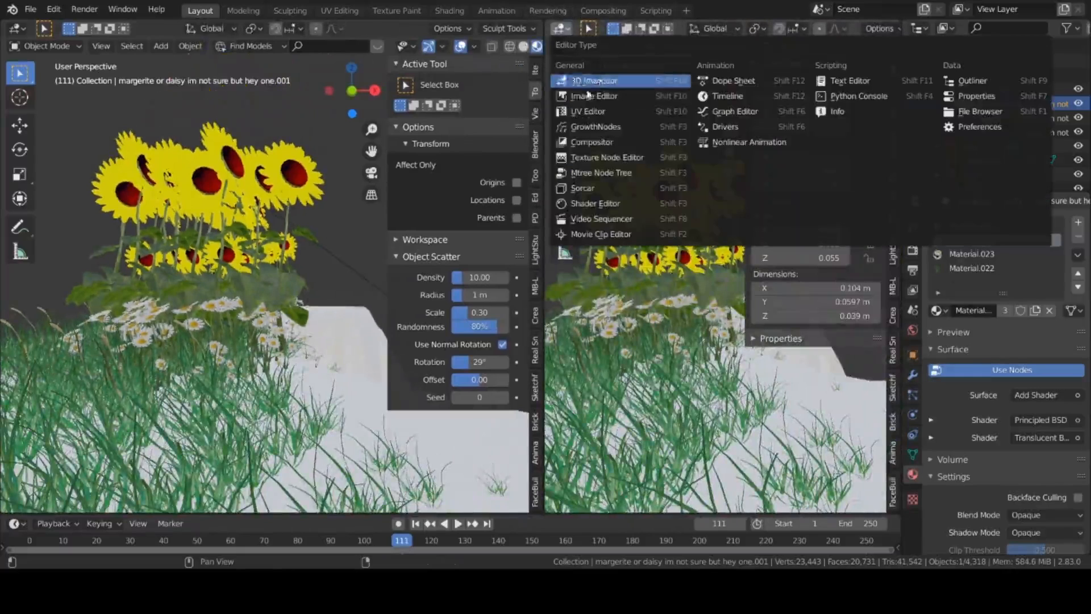
pyautogui.click(586, 207)
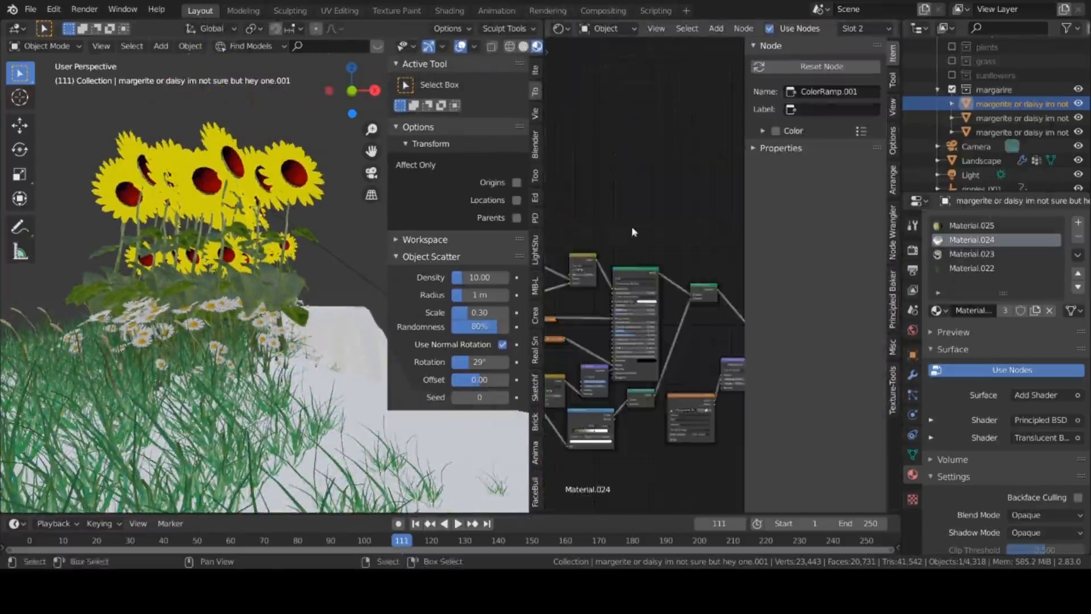
# - Set the Overlay mix node's factor to 1.000 in Material.024 to tint the daisy petals
pyautogui.moveTo(641, 212); pyautogui.dragTo(789, 137, button='middle')
pyautogui.scroll(2, 627, 295)
pyautogui.scroll(1, 628, 295)
pyautogui.keyDown('shift'); pyautogui.moveTo(51, 310); pyautogui.dragTo(192, 265, button='middle'); pyautogui.keyUp('shift')
pyautogui.scroll(-6, 193, 265)
pyautogui.moveTo(560, 302); pyautogui.dragTo(392, 423, button='middle')
pyautogui.scroll(2, 646, 294)
pyautogui.scroll(2, 662, 283)
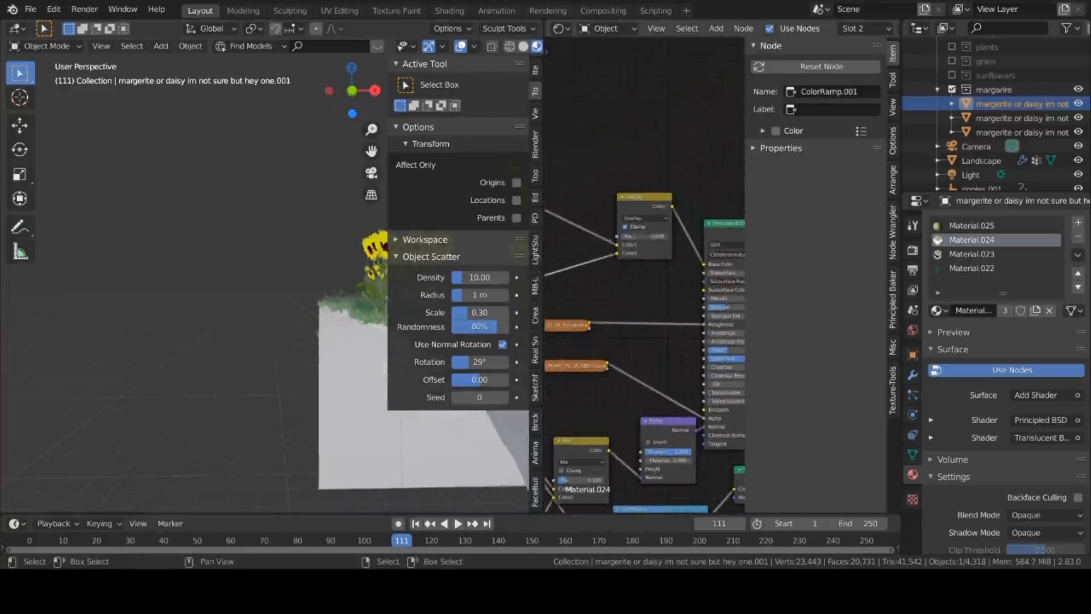
pyautogui.scroll(6, 194, 360)
# - Examine the tinted daisies beneath the sunflowers and the Particle Info and ColorRamp nodes driving their petal colour
pyautogui.keyDown('shift'); pyautogui.moveTo(302, 363); pyautogui.dragTo(200, 357, button='middle'); pyautogui.keyUp('shift')
pyautogui.scroll(8, 199, 356)
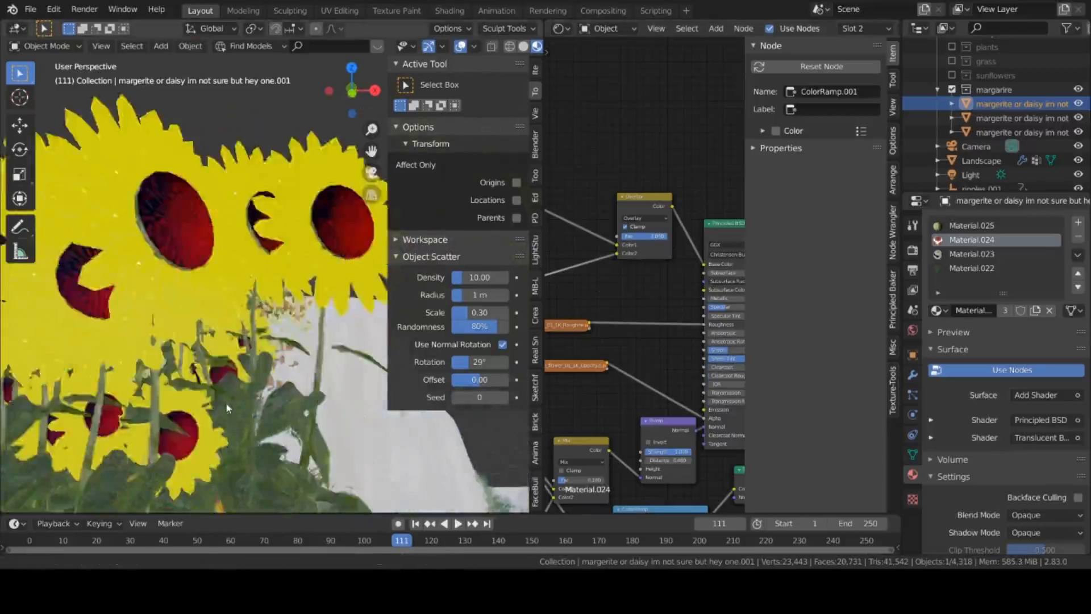
pyautogui.keyDown('shift'); pyautogui.moveTo(233, 388); pyautogui.dragTo(204, 418, button='middle'); pyautogui.keyUp('shift')
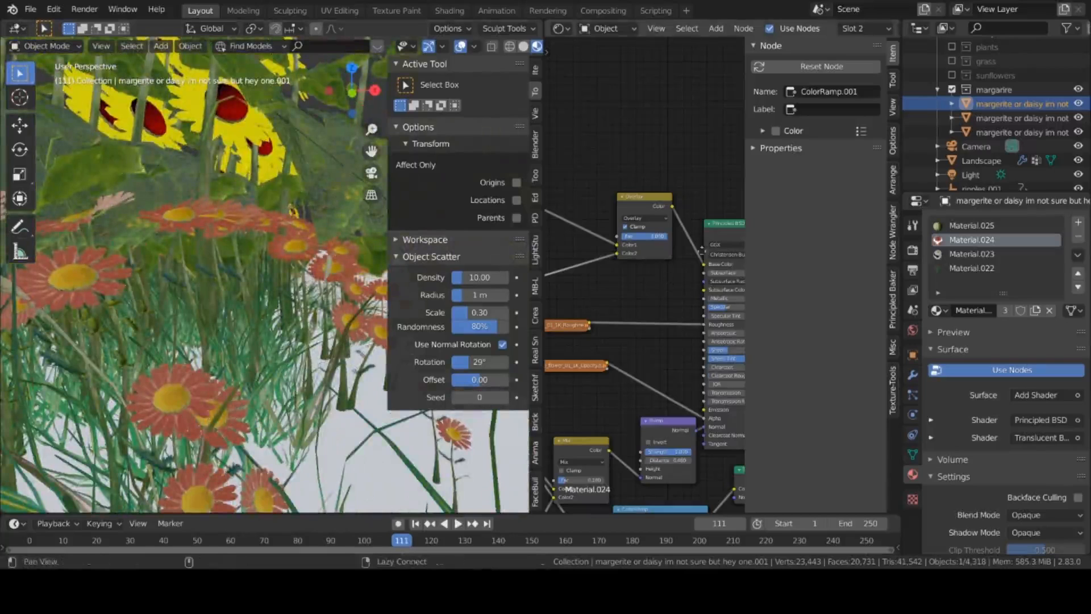
pyautogui.moveTo(725, 248); pyautogui.dragTo(742, 176, button='middle')
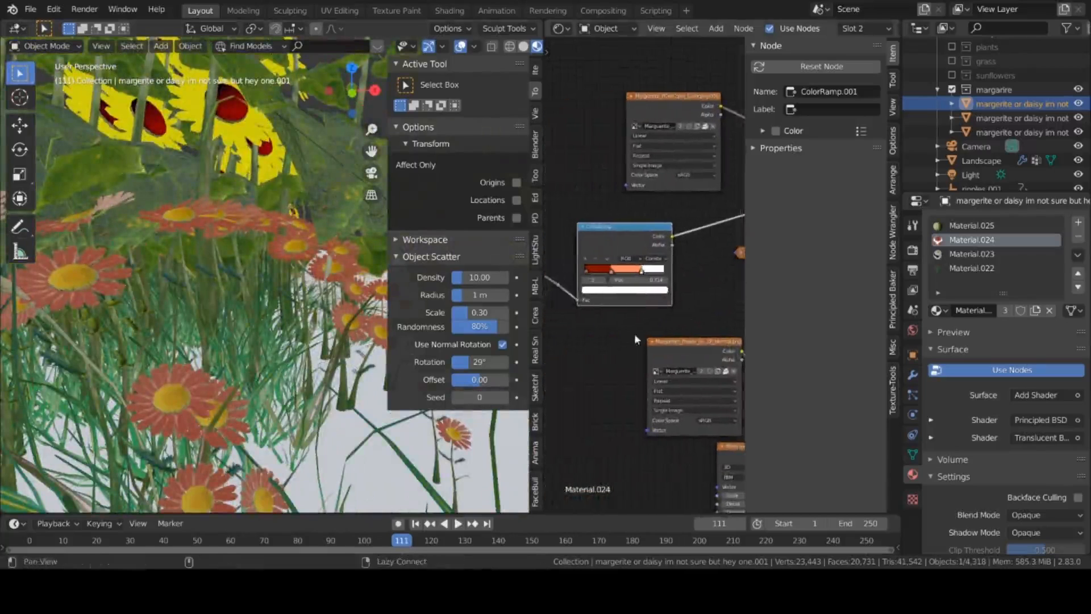
pyautogui.moveTo(627, 338); pyautogui.dragTo(592, 383, button='middle')
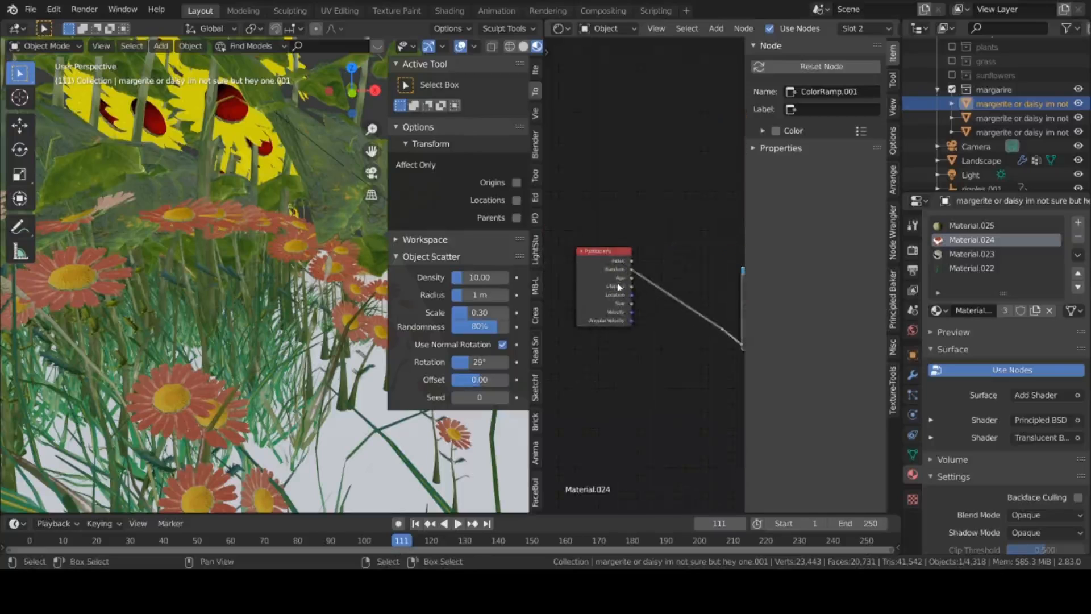
pyautogui.moveTo(658, 355); pyautogui.dragTo(531, 333, button='middle')
pyautogui.scroll(-1, 636, 310)
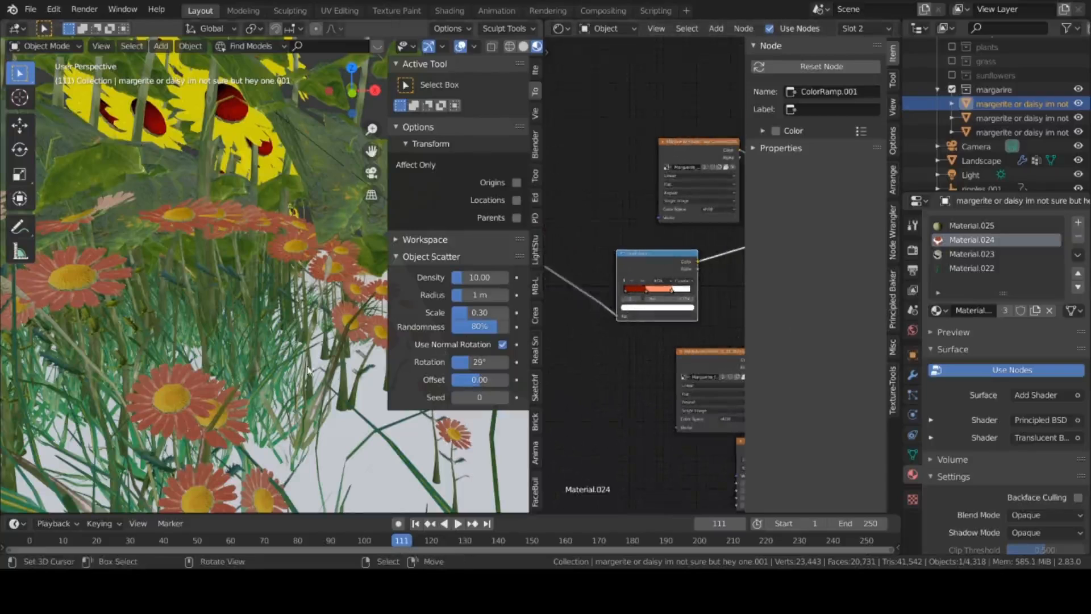
# - Hide the 3D viewport's sidebar and align the camera to a view of the gorge between the two cliffs
pyautogui.scroll(-4, 273, 368)
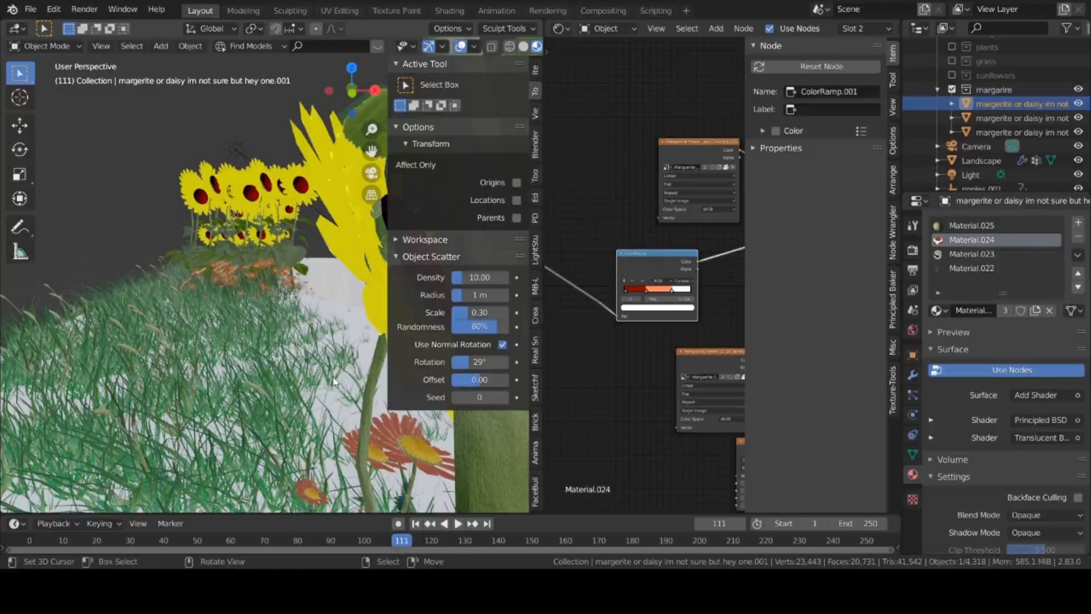
pyautogui.press('n')
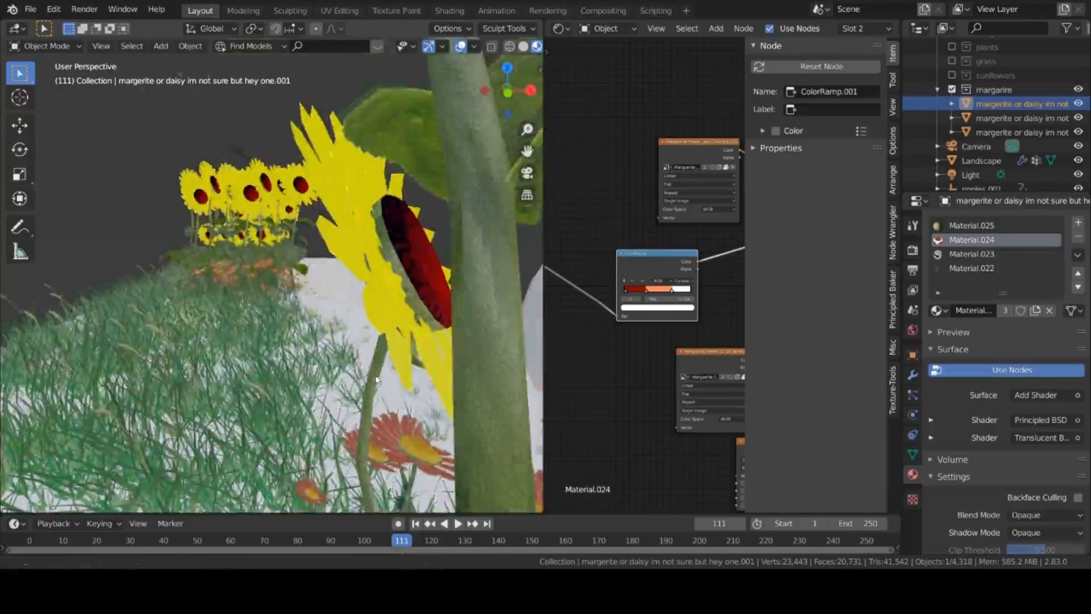
pyautogui.keyDown('shift'); pyautogui.moveTo(376, 380); pyautogui.dragTo(322, 319, button='middle'); pyautogui.keyUp('shift')
pyautogui.scroll(-4, 364, 367)
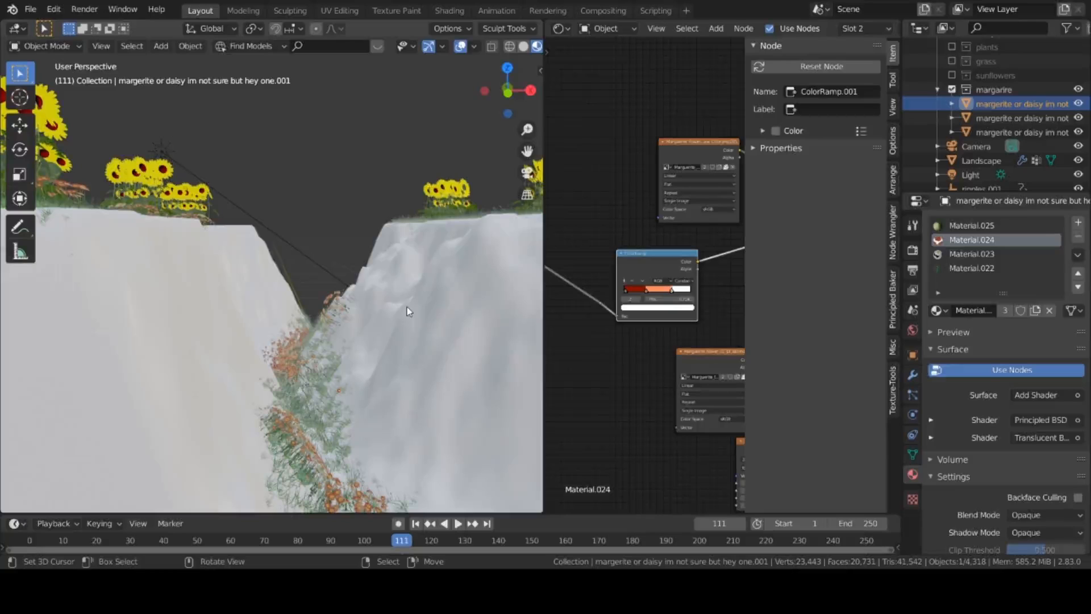
pyautogui.press('ctrl+alt+KP_0')
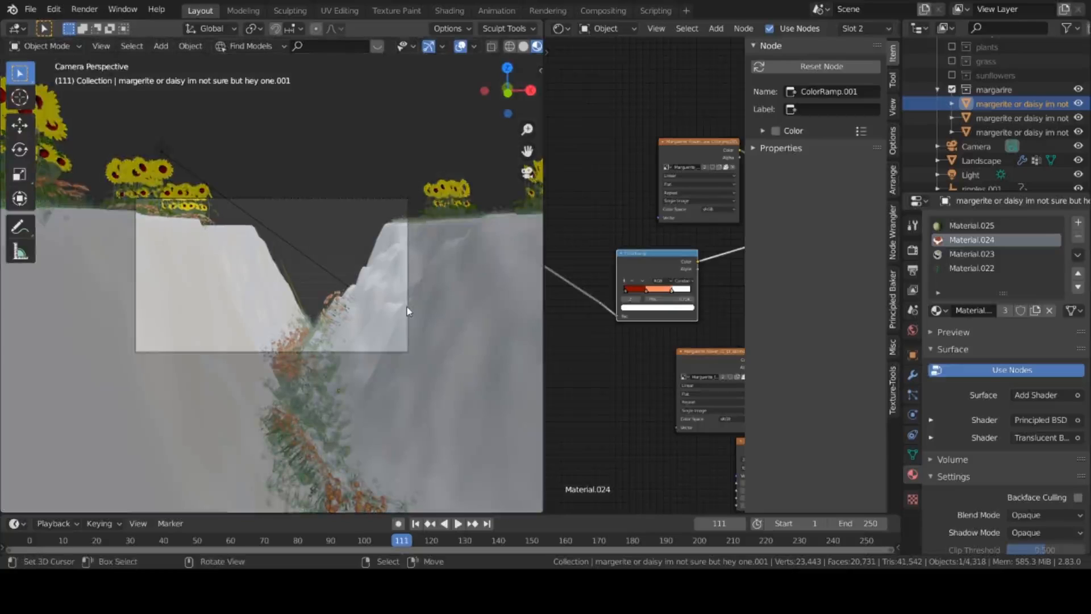
# - Select the camera and set its focal length to 13.8 mm
pyautogui.click(406, 343)
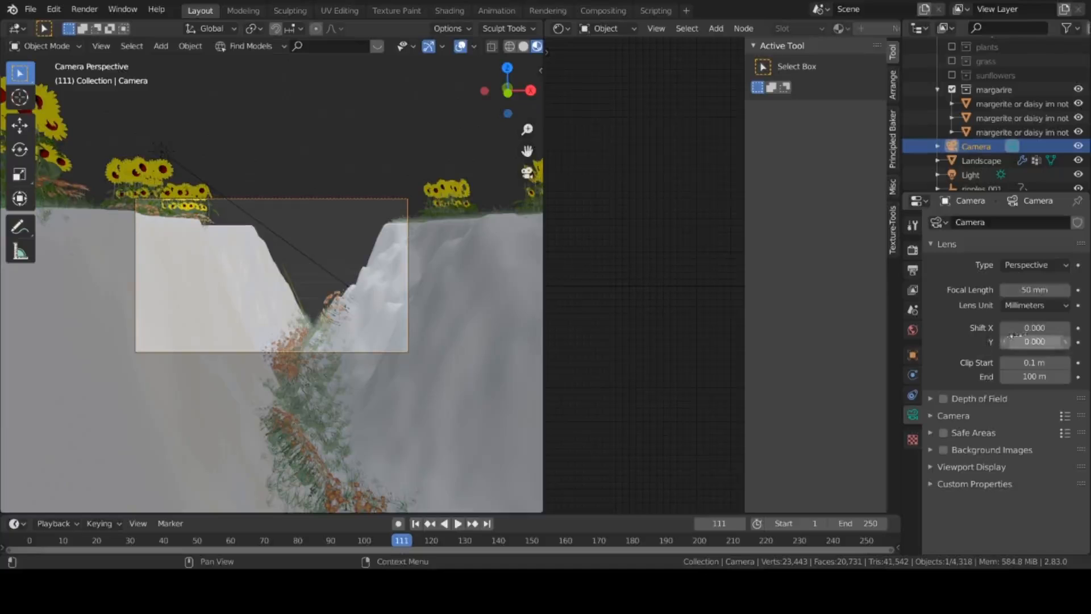
pyautogui.moveTo(1034, 289); pyautogui.dragTo(886, 290)
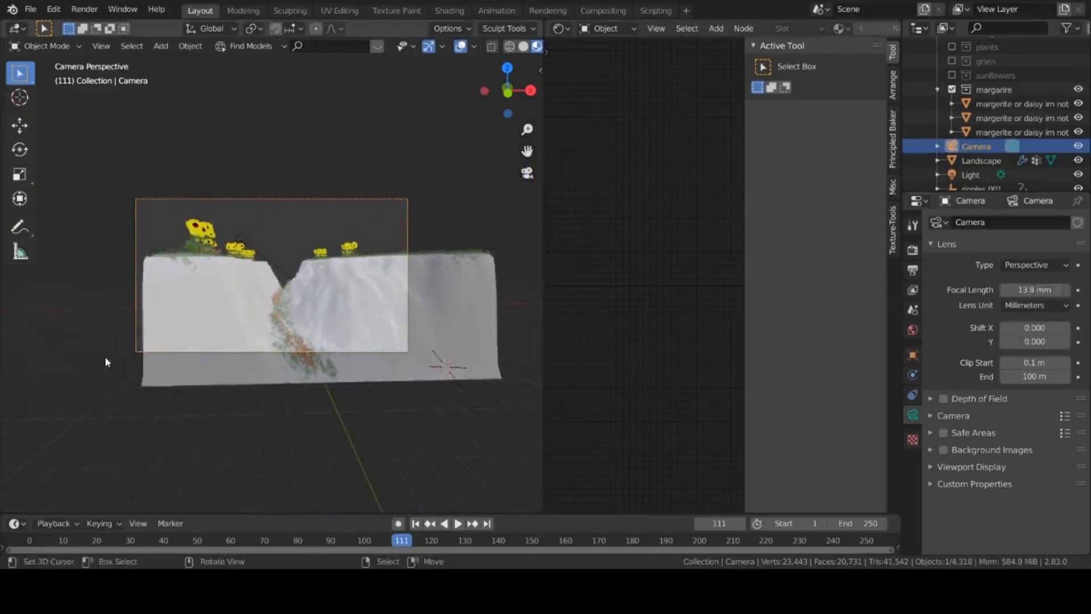
# - Fly the camera over the landscape and frame the two sunflower clusters on the rounded cliff top, with the grassy bank beside them
pyautogui.hotkey('shift', '`')
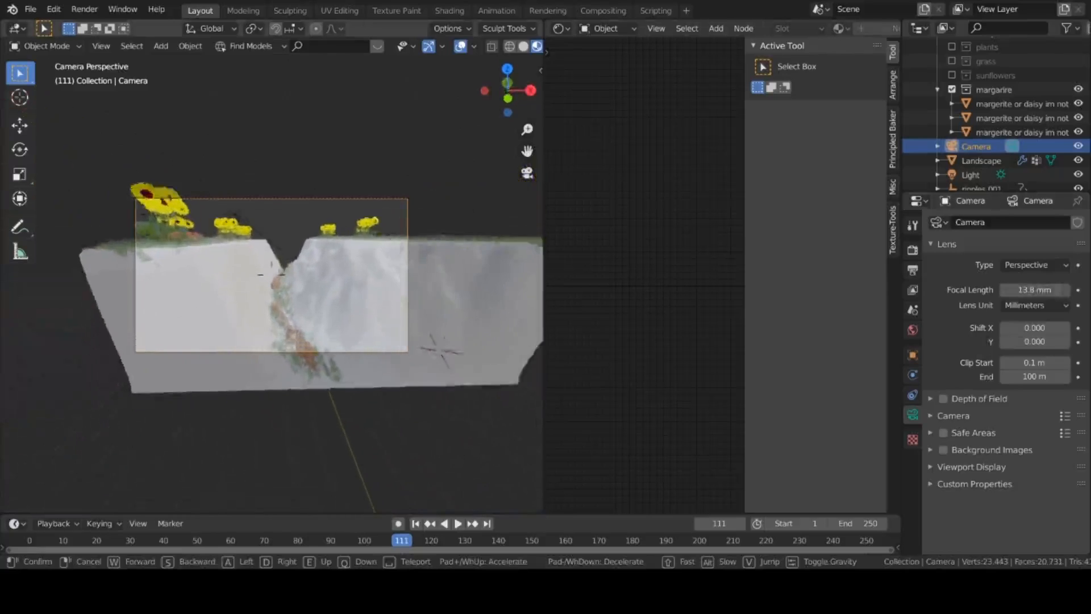
pyautogui.press('w')
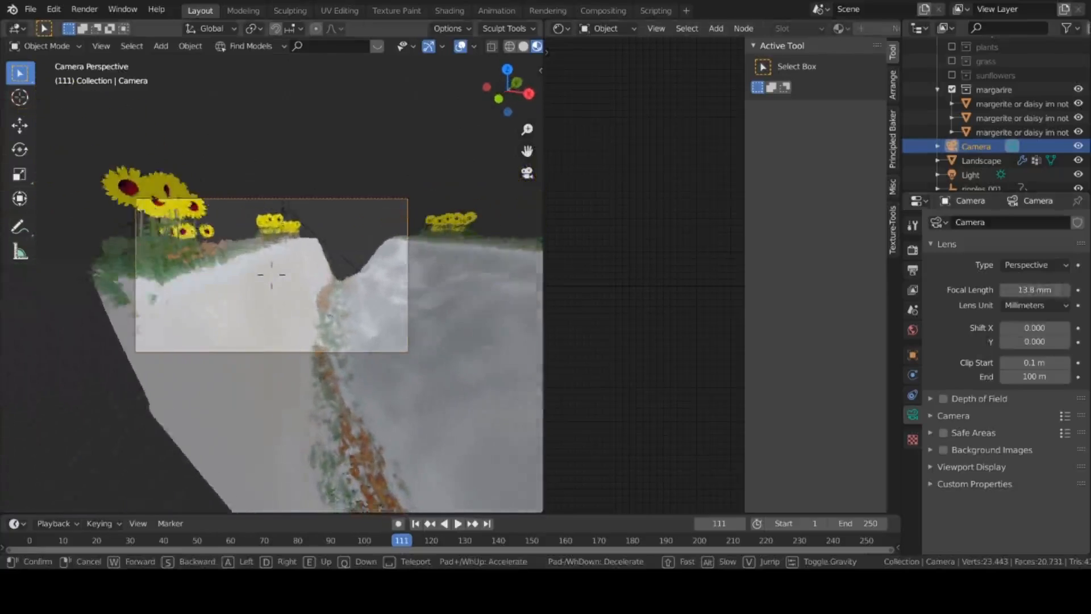
pyautogui.press('e')
pyautogui.press('w')
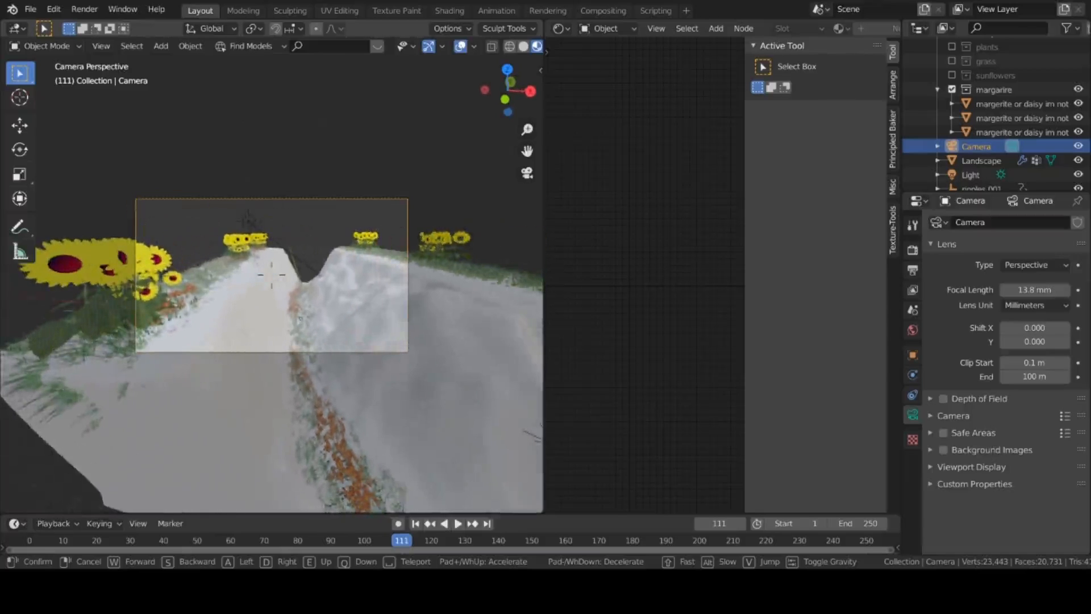
pyautogui.press('a')
pyautogui.press('a')
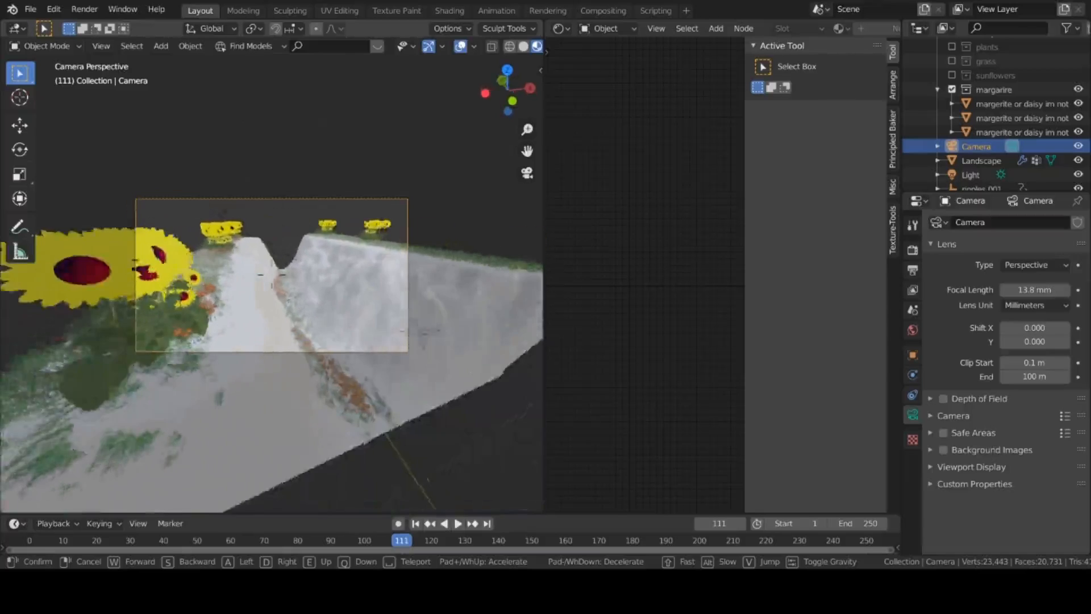
pyautogui.press('a')
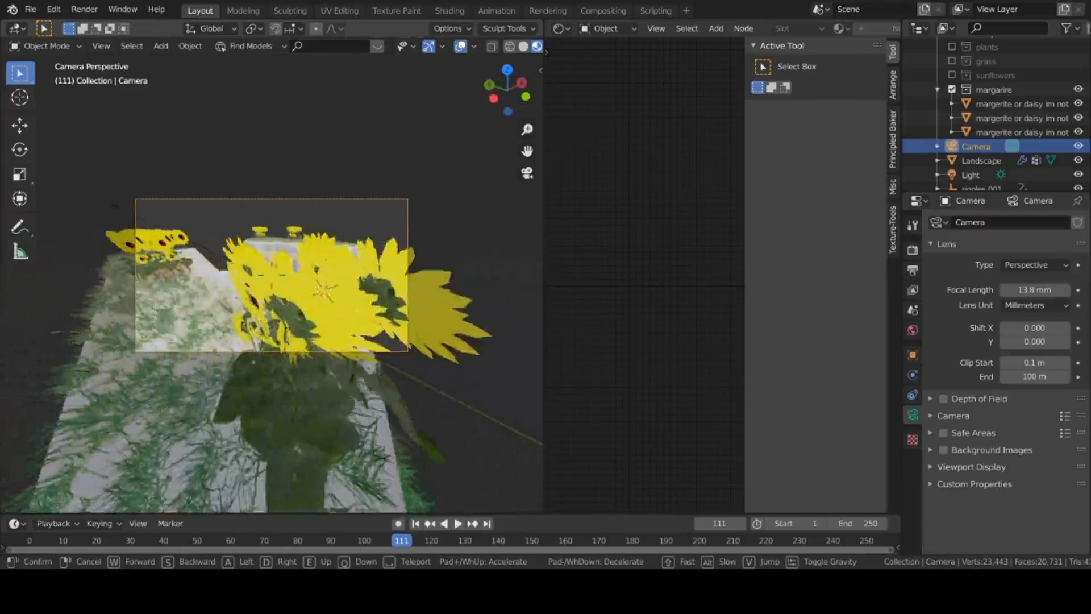
pyautogui.press('a')
pyautogui.press('q')
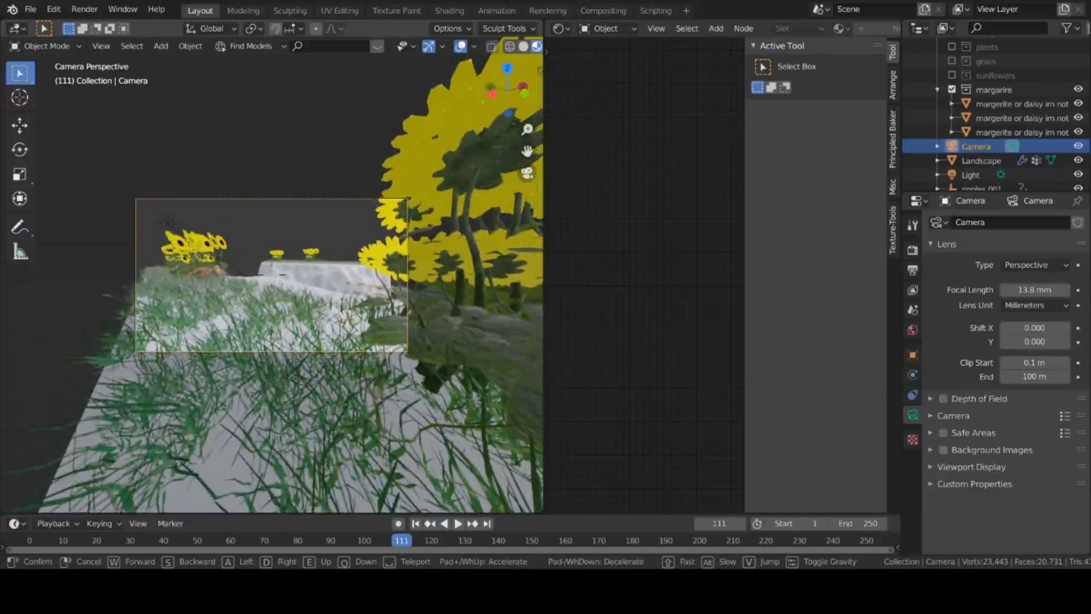
pyautogui.press('d')
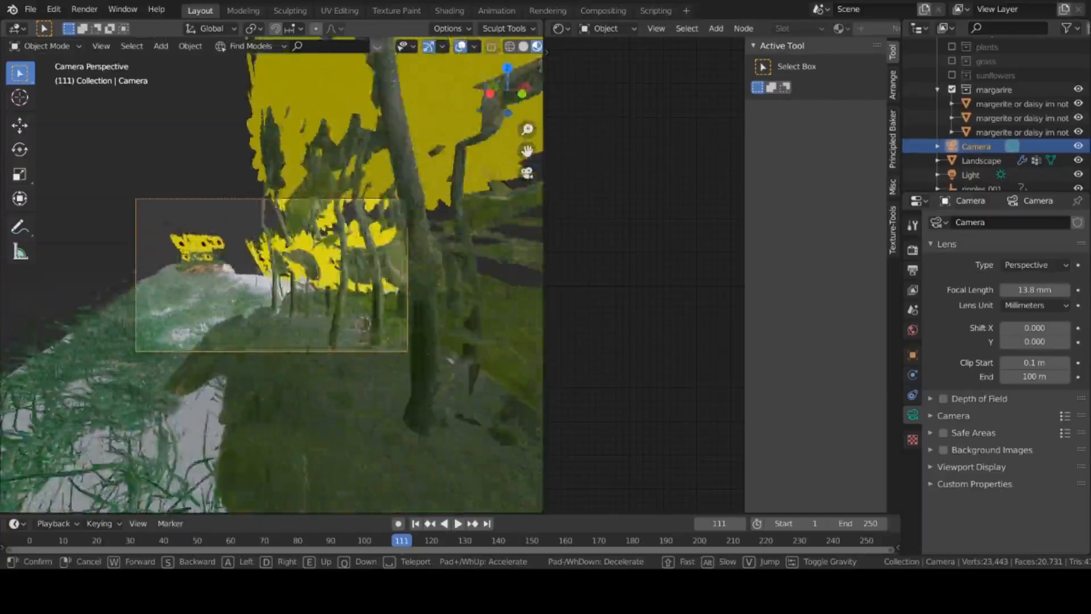
pyautogui.press('d')
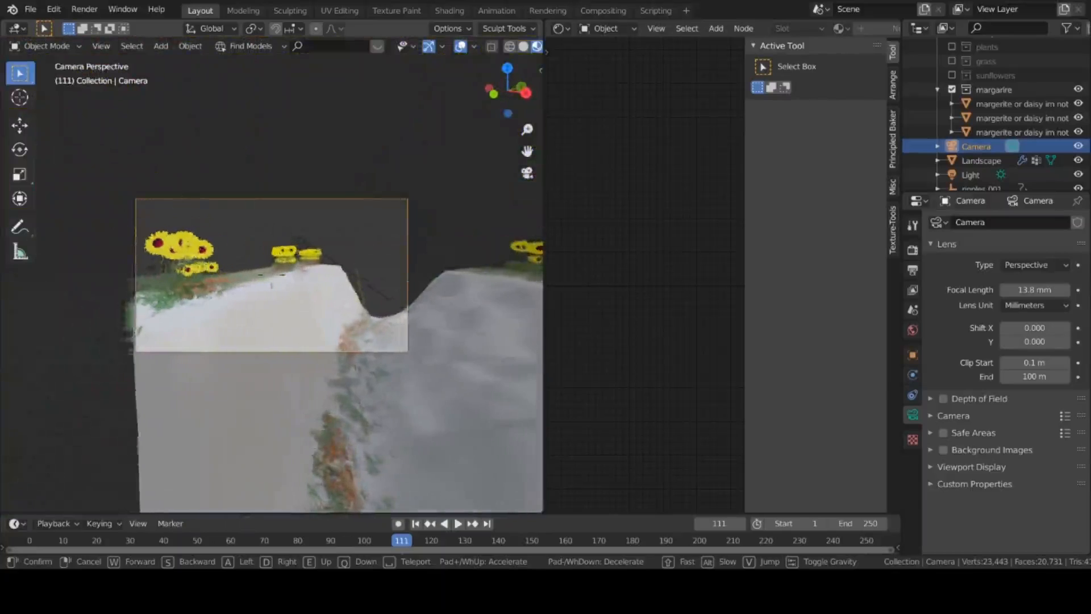
pyautogui.press('w')
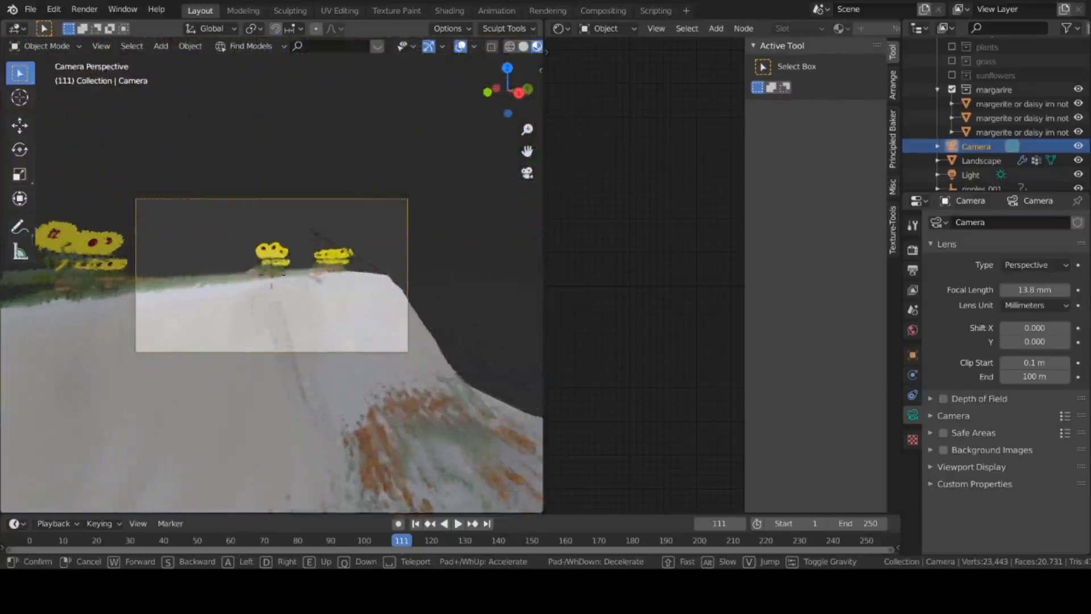
pyautogui.press('e')
pyautogui.press('s')
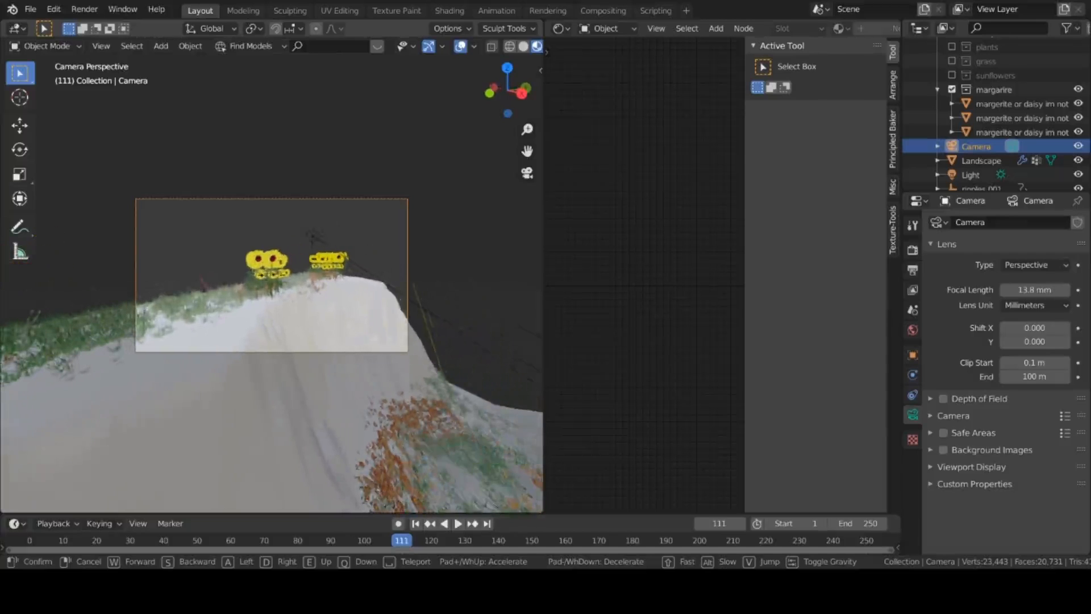
pyautogui.click(336, 310)
pyautogui.scroll(3, 337, 310)
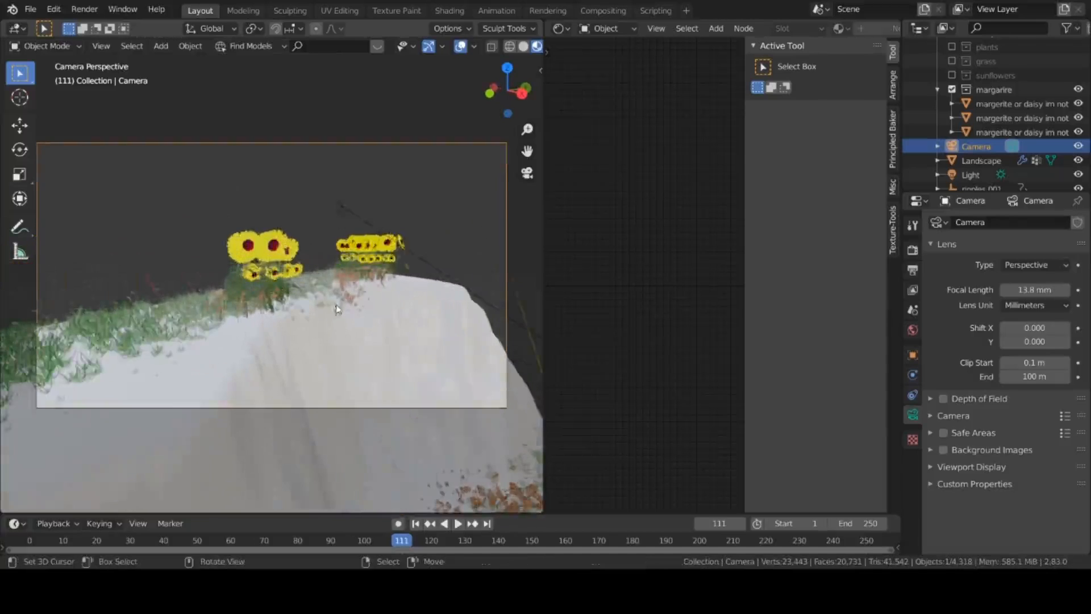
pyautogui.scroll(4, 336, 310)
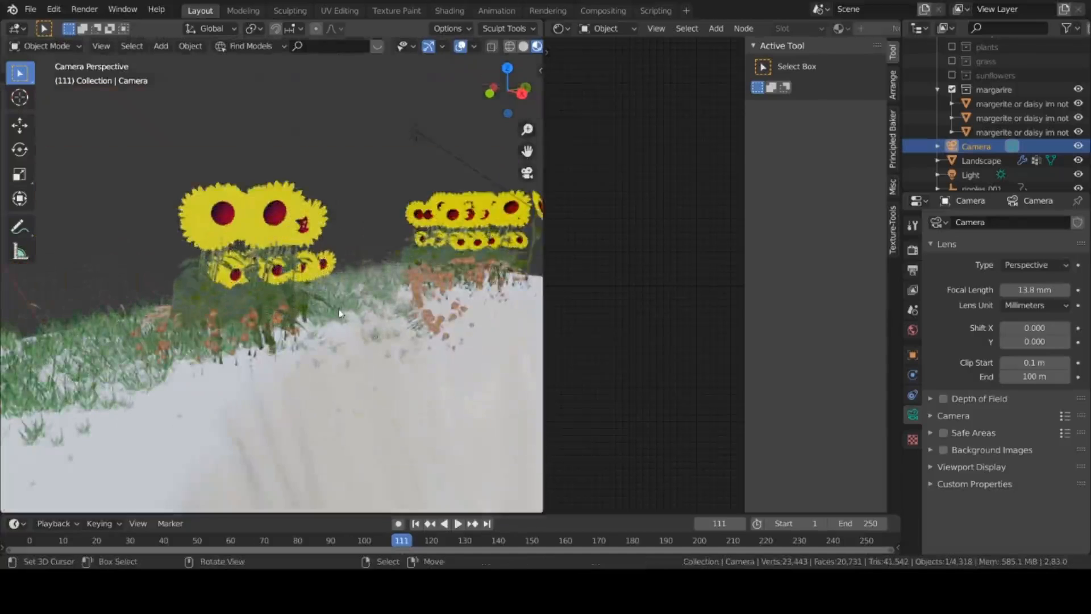
pyautogui.scroll(-4, 336, 310)
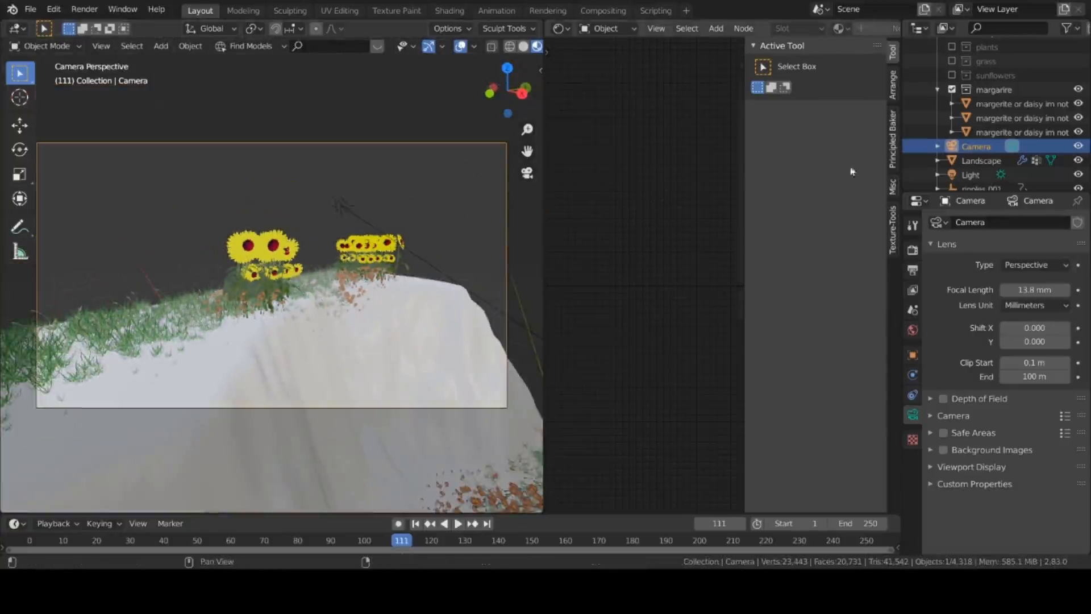
# - Set the render engine to Cycles with GPU Compute as the device and render the camera view at frame 111
pyautogui.click(912, 251)
pyautogui.click(1015, 221)
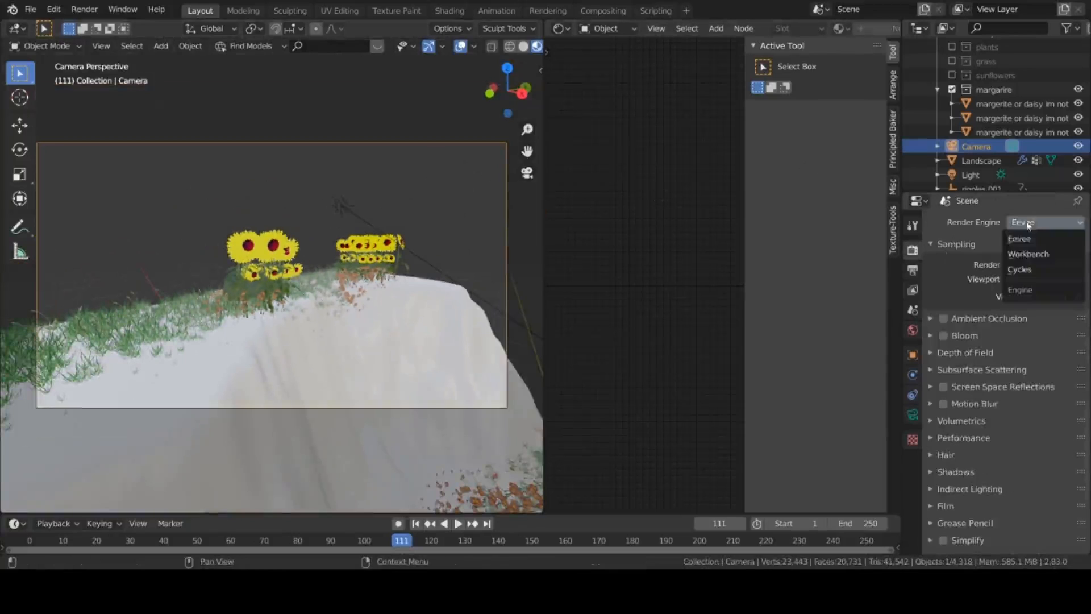
pyautogui.click(1035, 270)
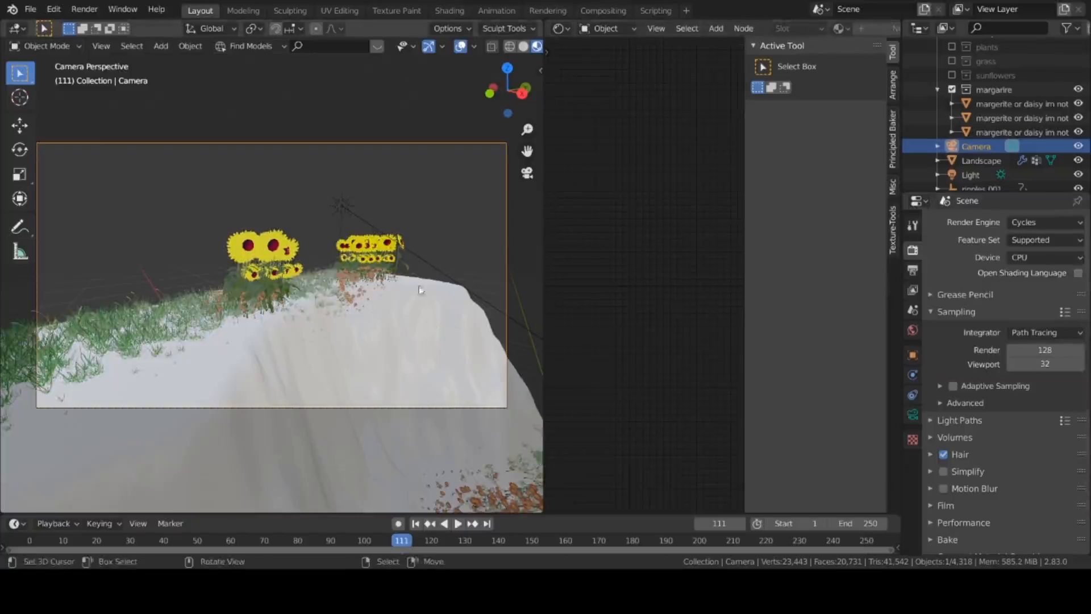
pyautogui.click(1035, 258)
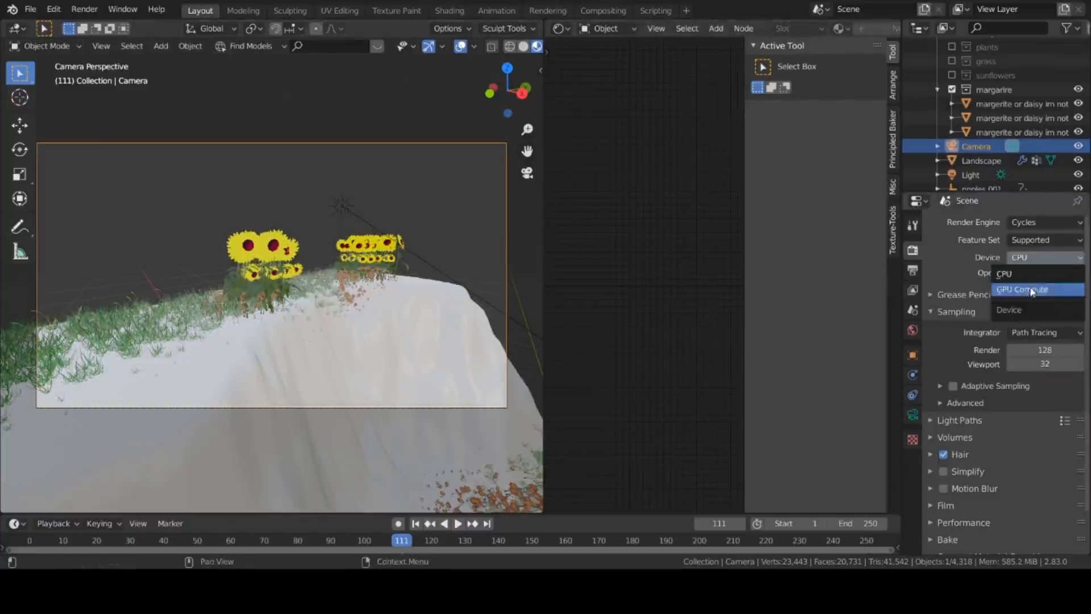
pyautogui.click(1033, 290)
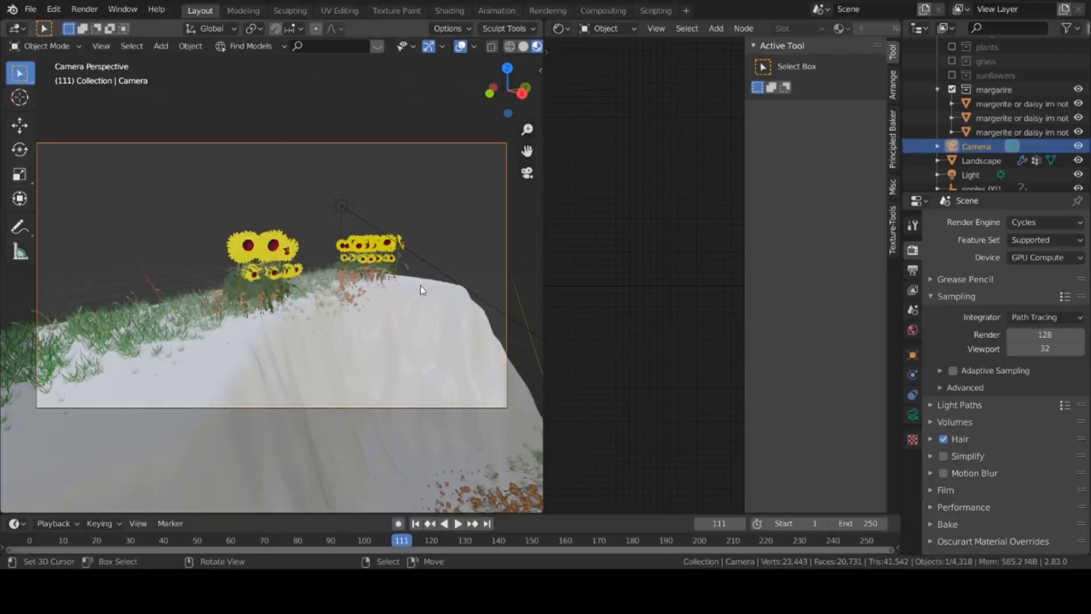
pyautogui.press('F12')
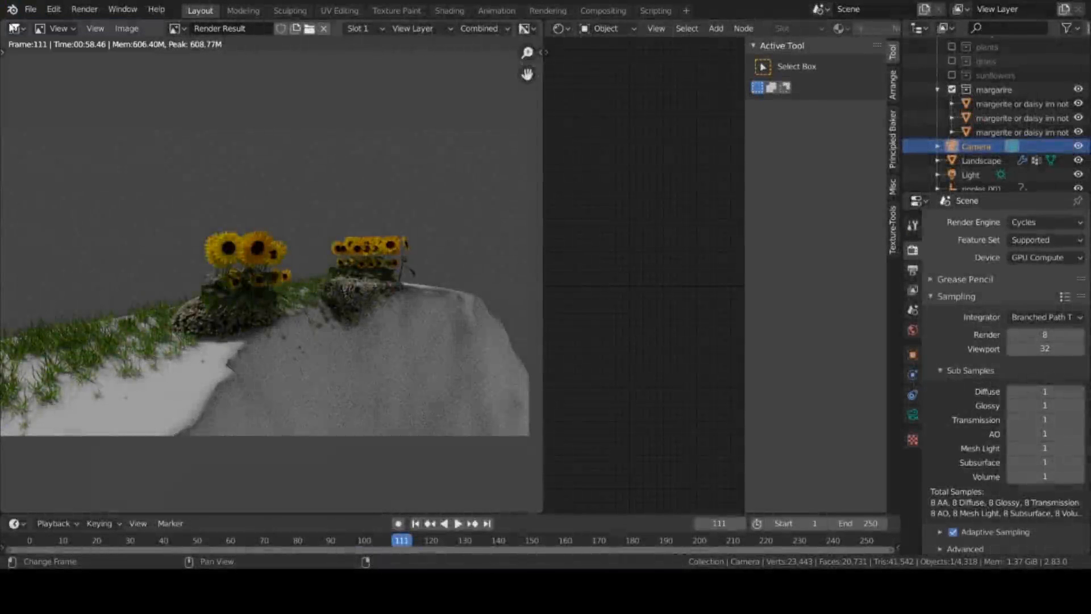
# - Inspect plants.blend and plants.blend1 on the F: drive in a file browser, and return the area to the 3D viewport
pyautogui.click(17, 29)
pyautogui.click(18, 30)
pyautogui.click(18, 29)
pyautogui.click(15, 28)
pyautogui.click(406, 111)
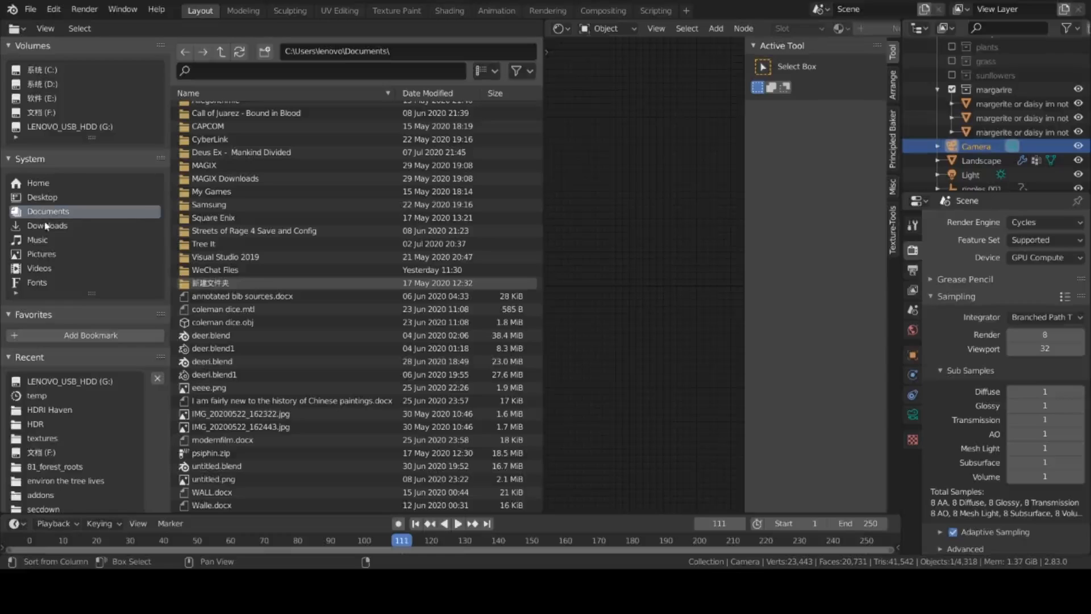
pyautogui.click(44, 115)
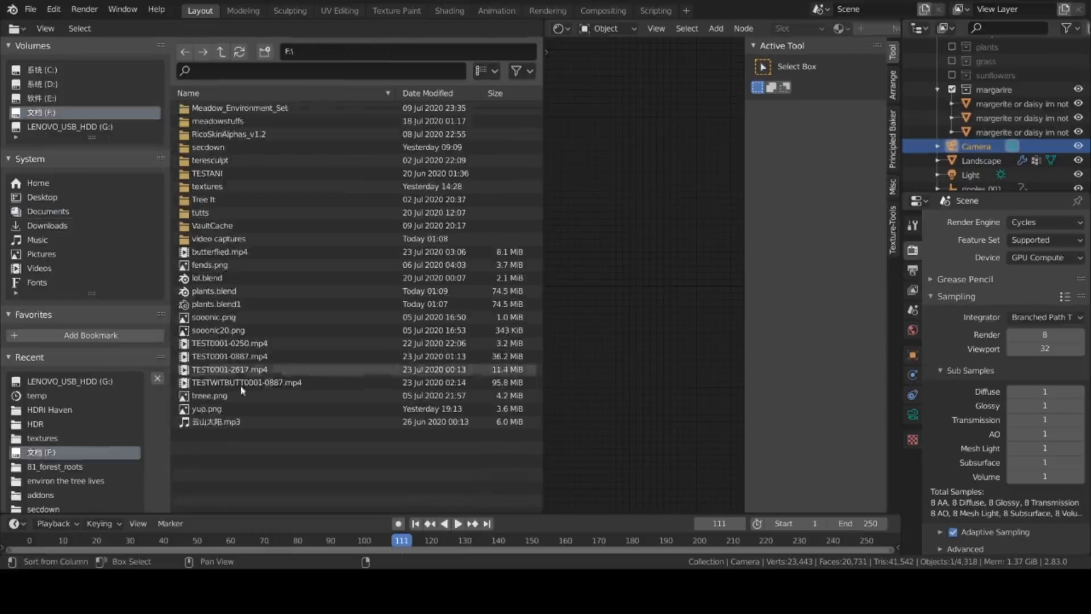
pyautogui.click(224, 291)
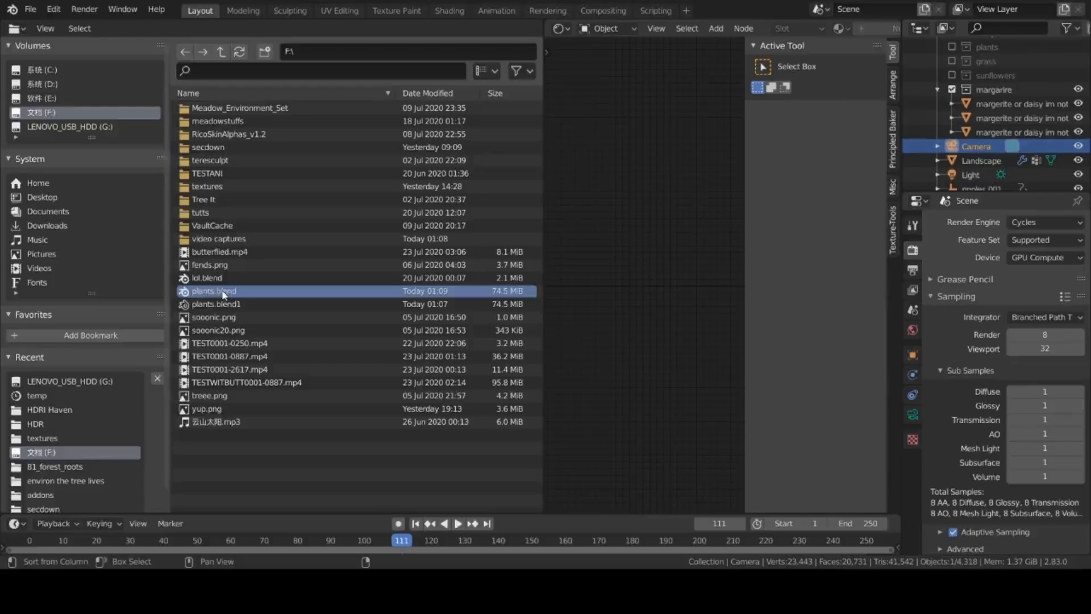
pyautogui.click(202, 304)
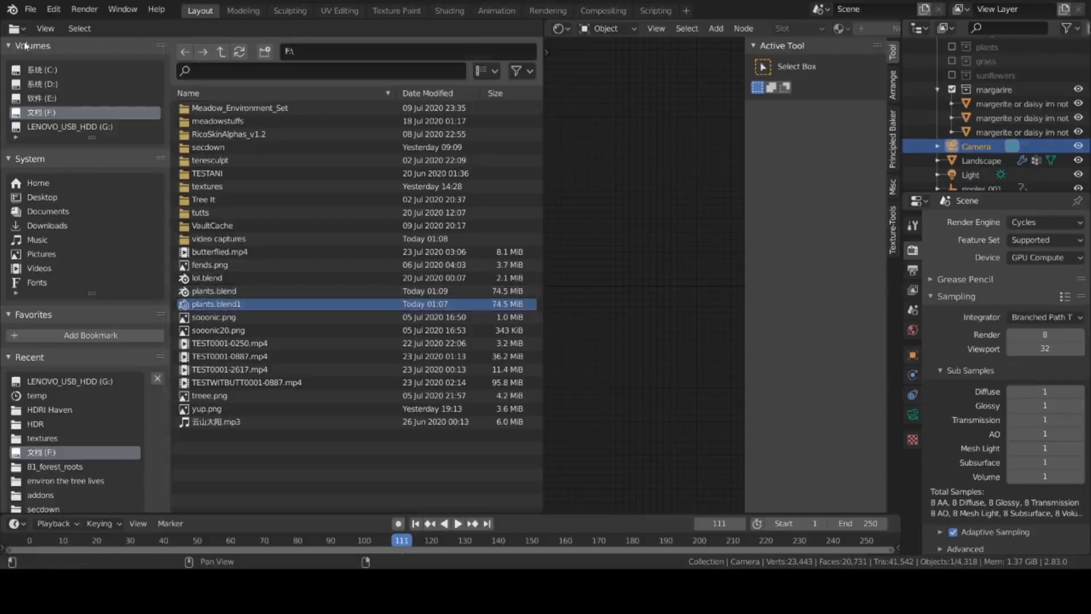
pyautogui.click(14, 29)
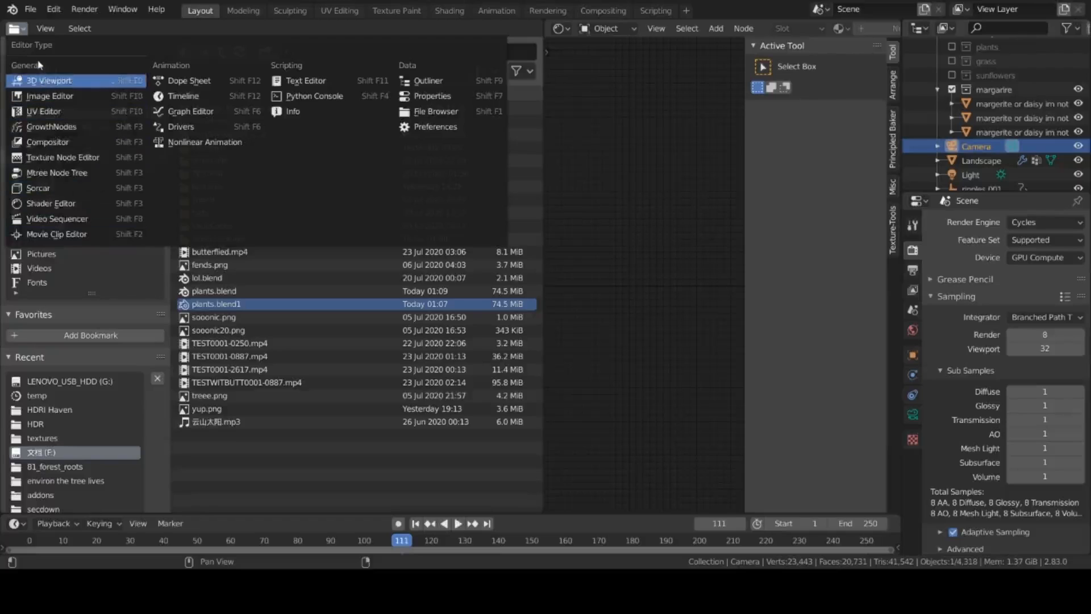
pyautogui.click(40, 81)
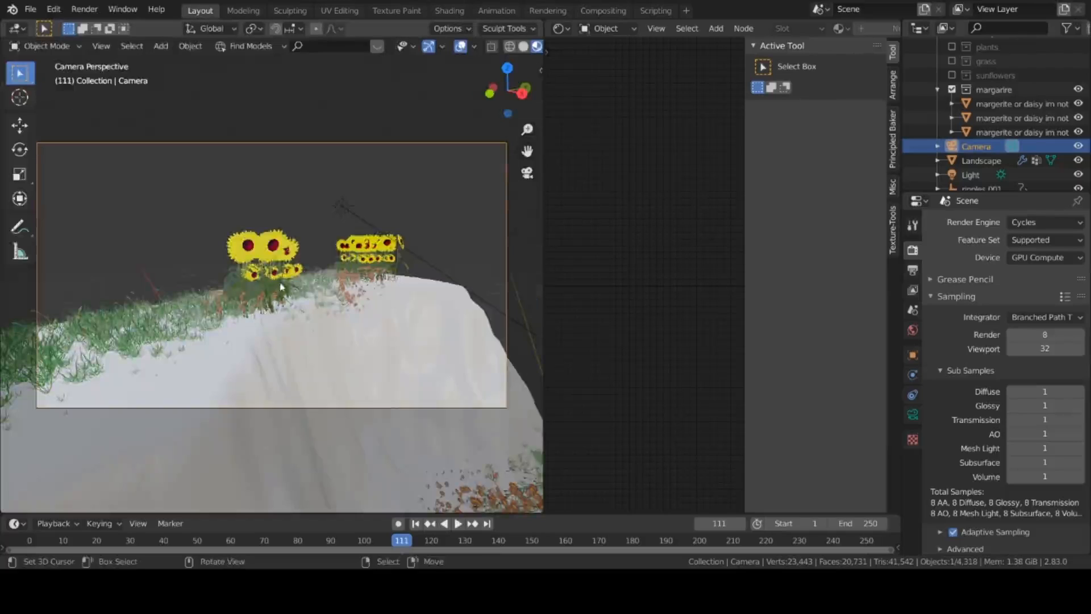